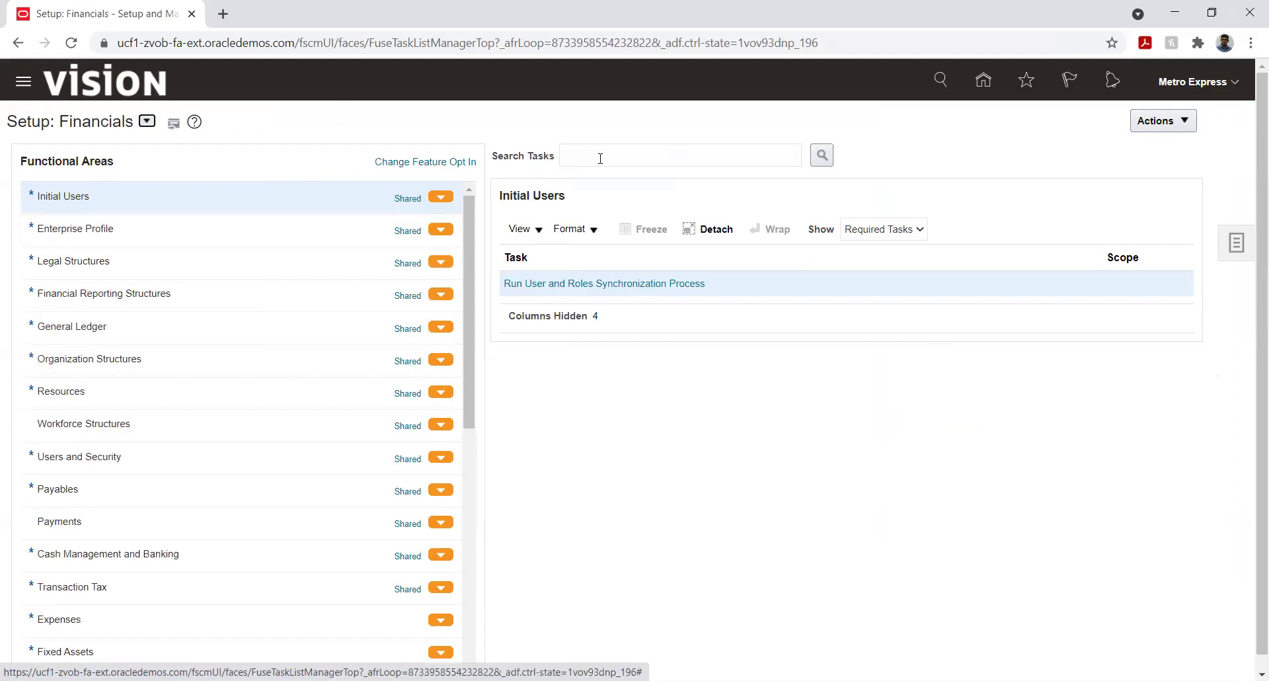
Open the Manage Implementation Projects page from the setup tasks.
left_click(600, 159)
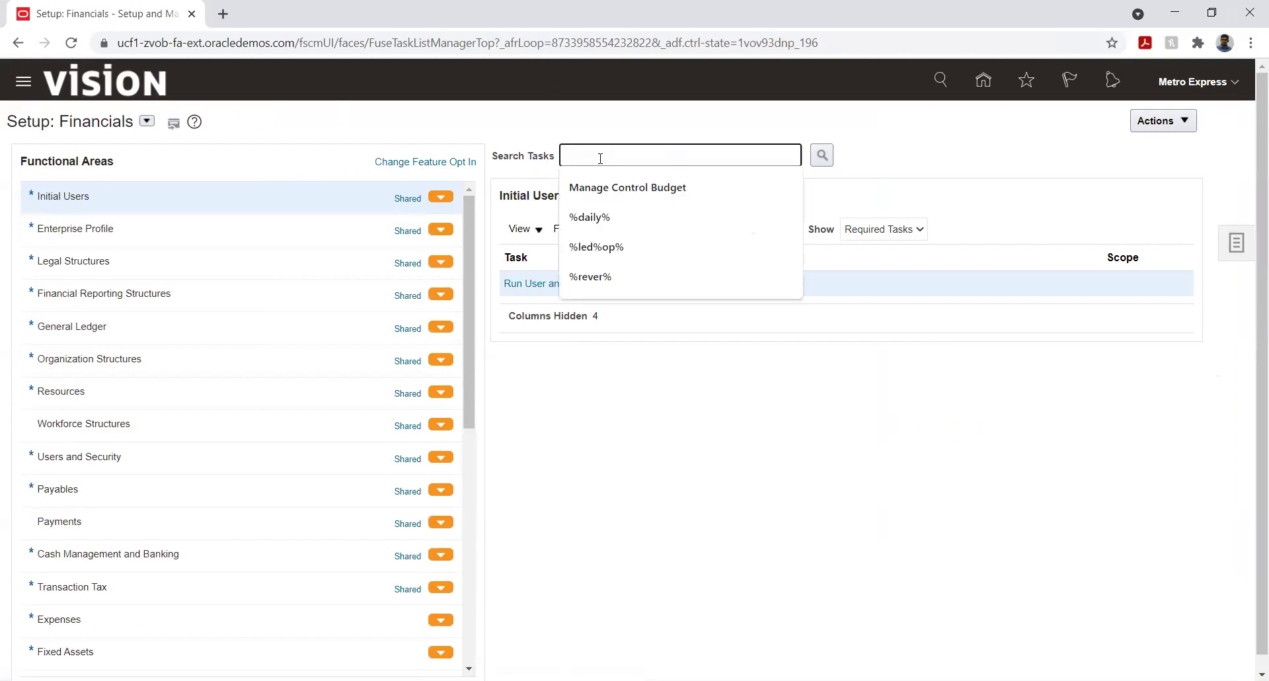
left_click(1235, 242)
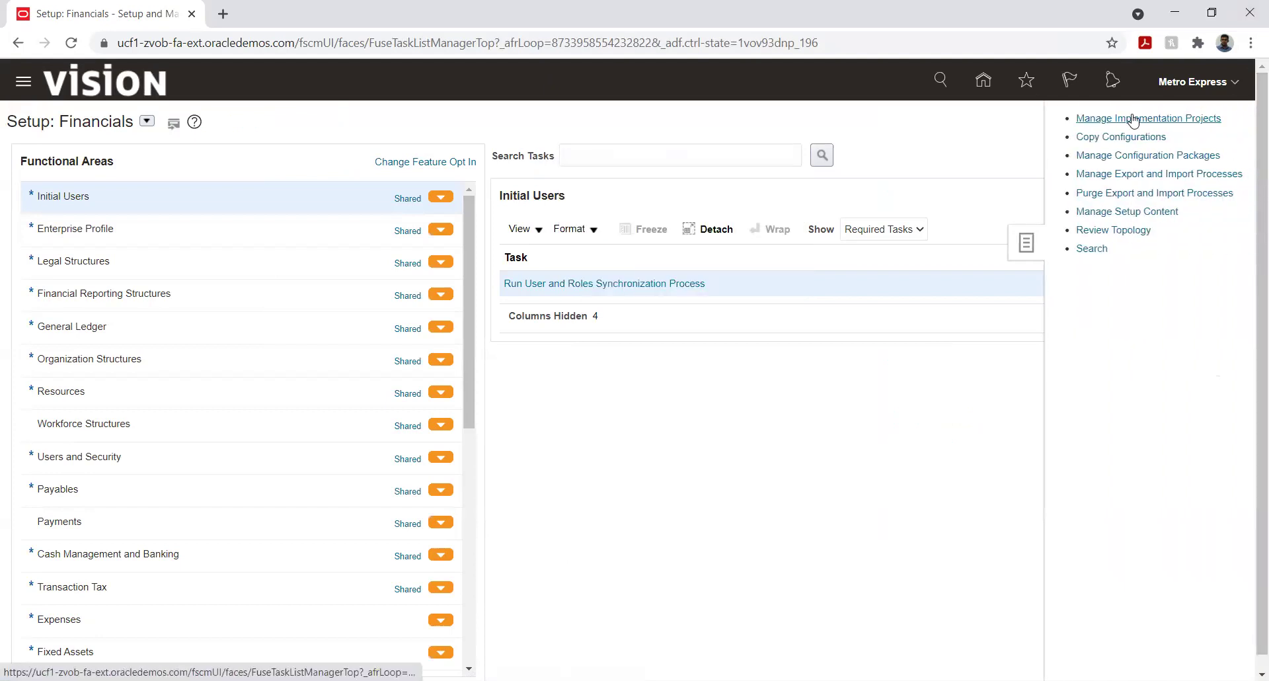
left_click(1132, 118)
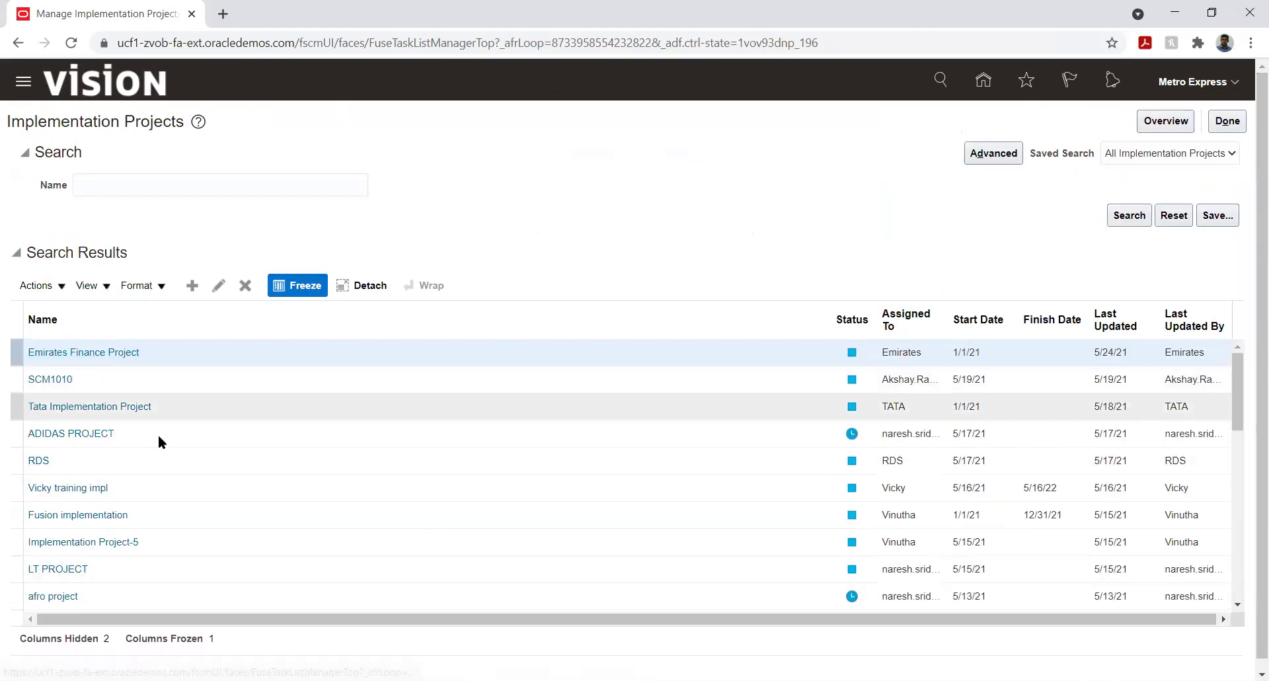
Look through the list of implementation projects for the Metro Express project.
scroll(158, 437, "down", 2)
scroll(212, 459, "down", 2)
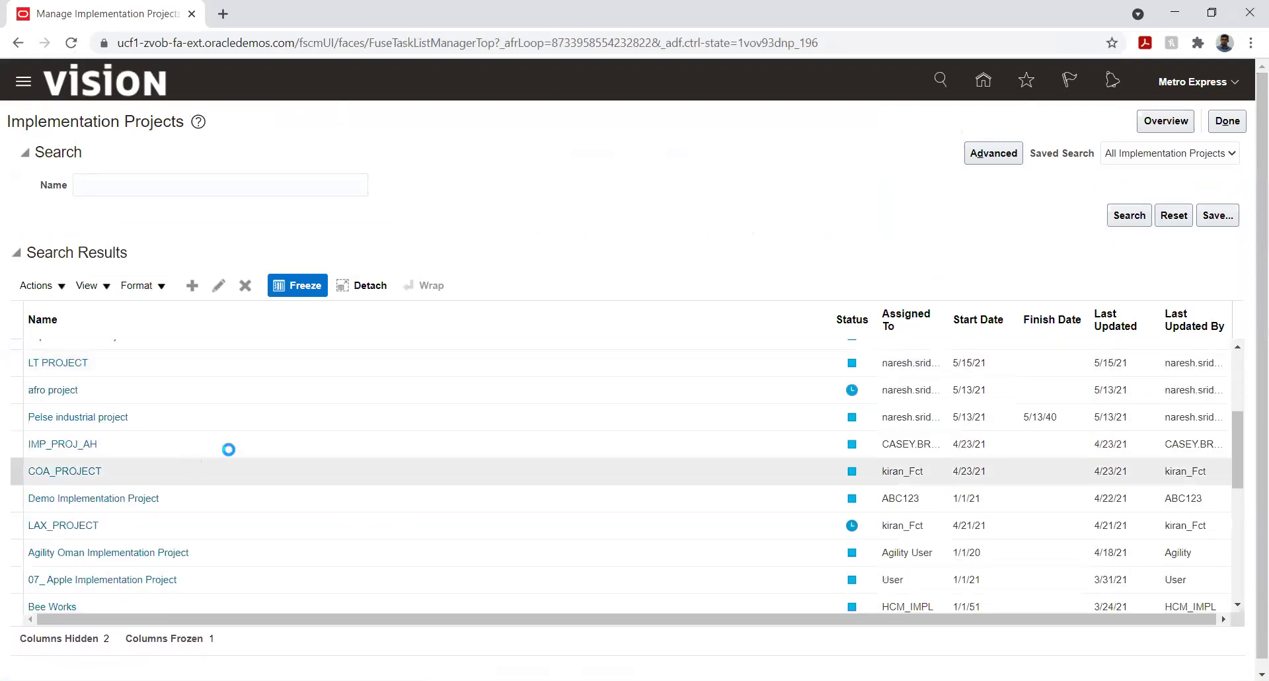
scroll(165, 429, "down", 4)
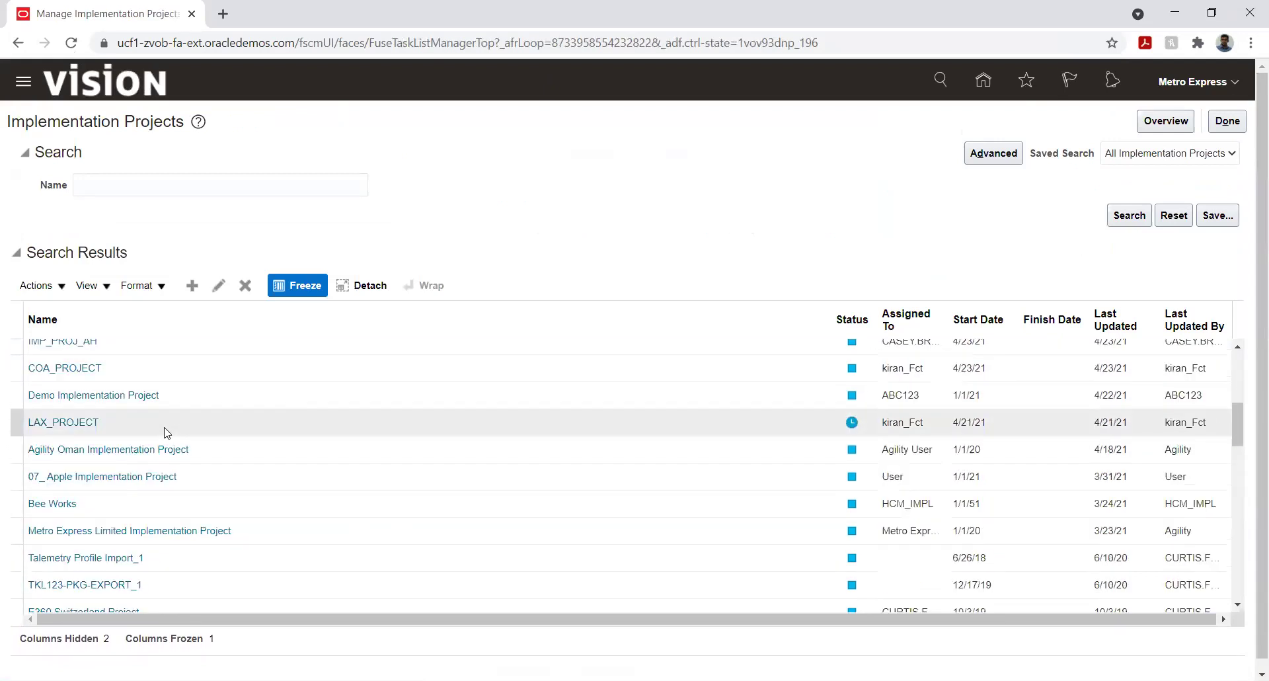
scroll(166, 433, "down", 2)
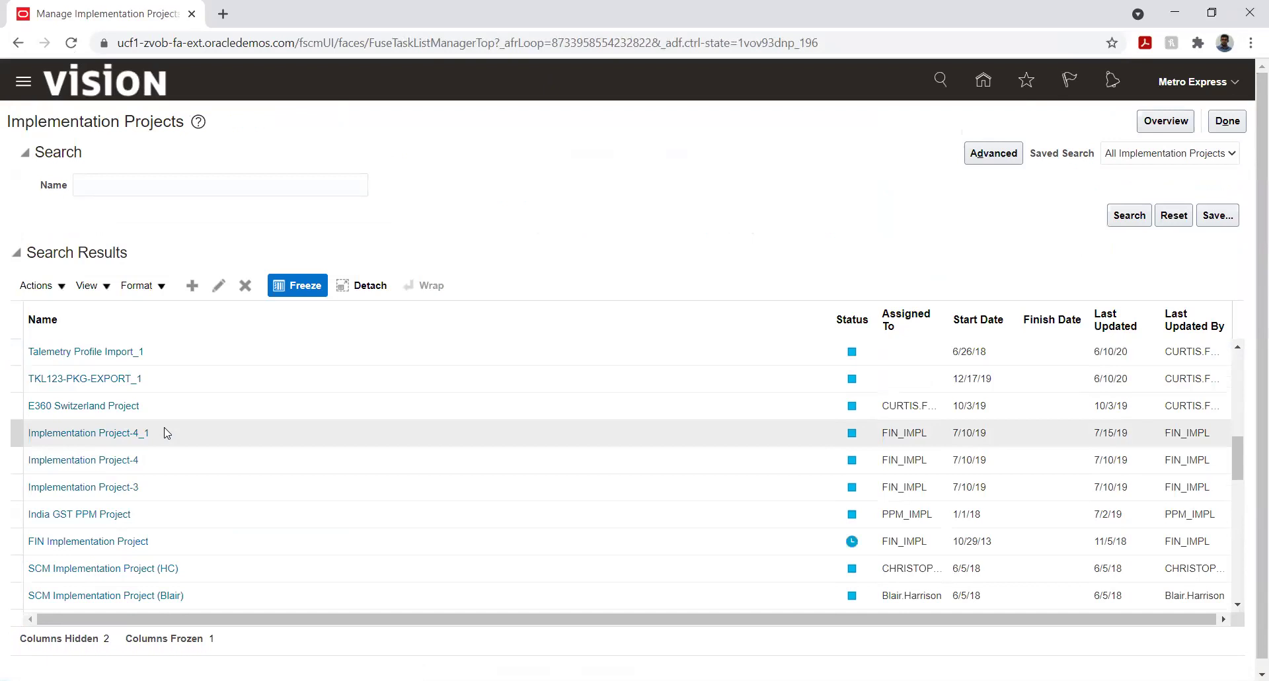
scroll(166, 433, "up", 8)
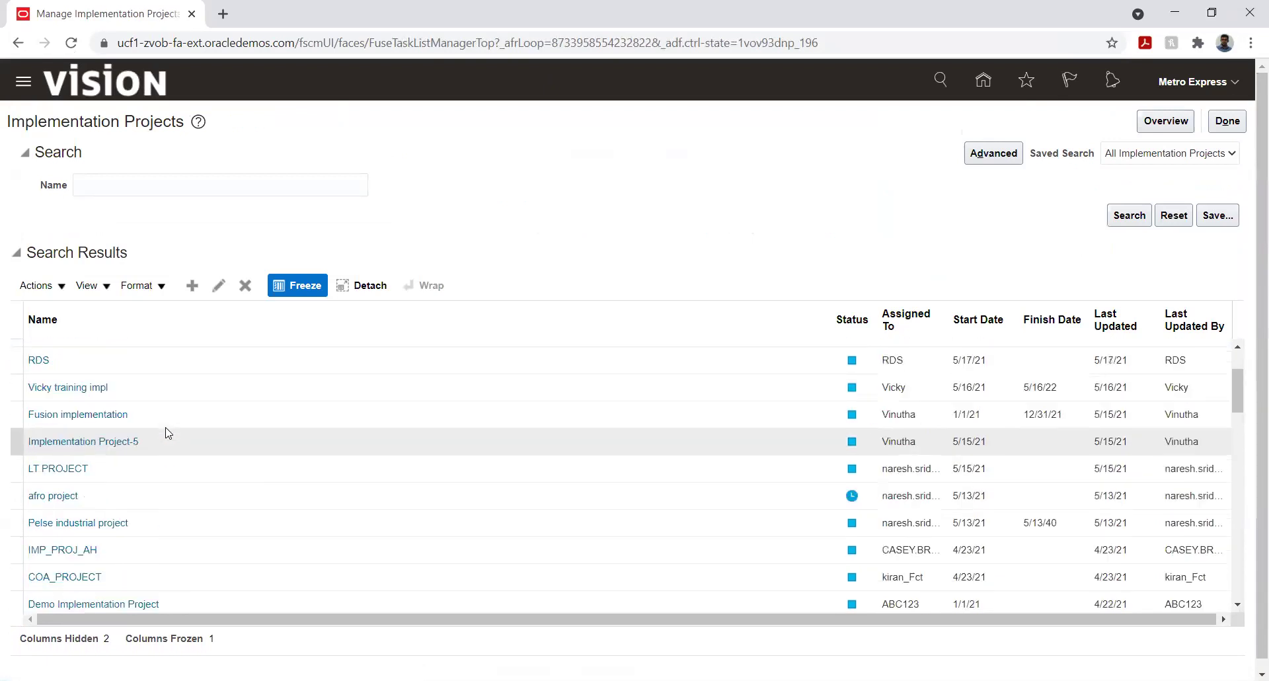
scroll(167, 433, "up", 2)
scroll(166, 433, "down", 10)
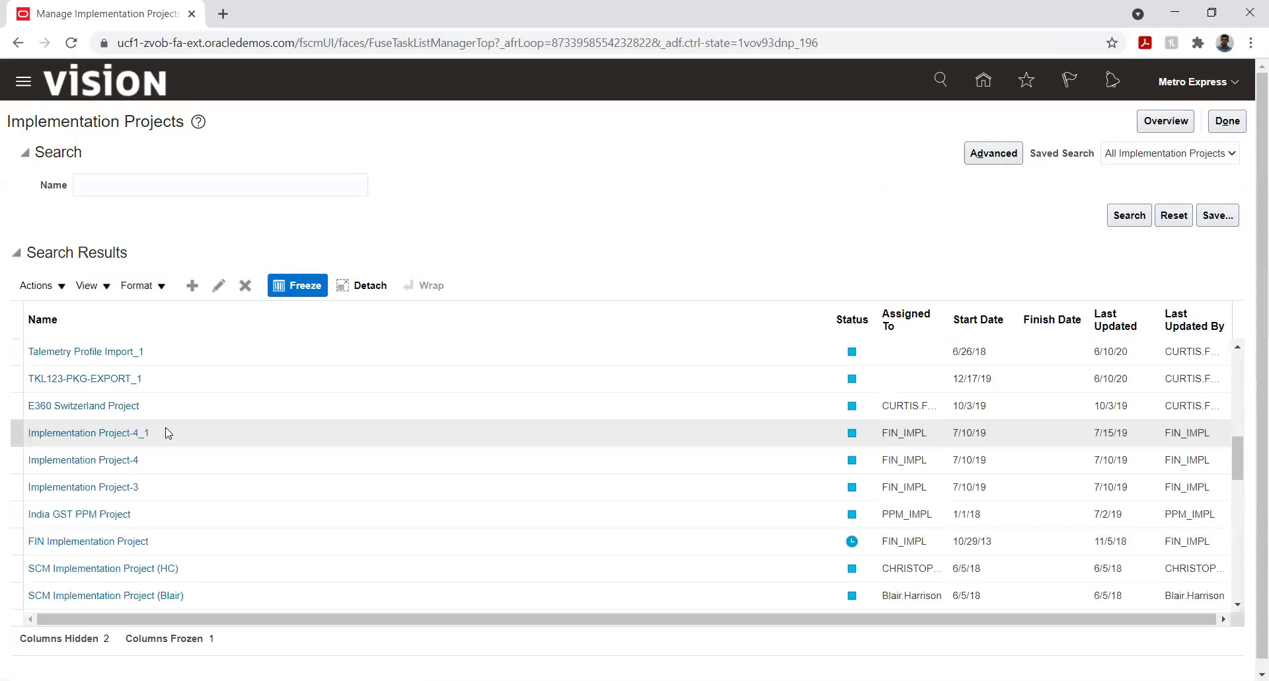
scroll(165, 434, "down", 9)
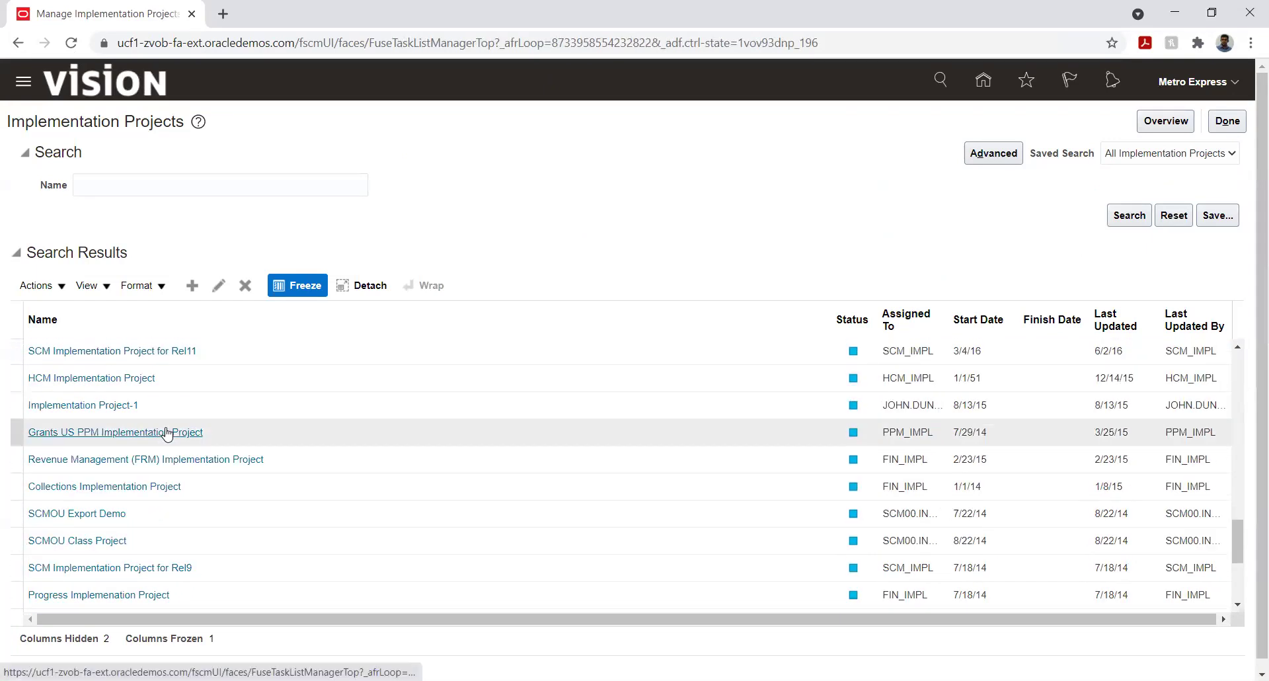
Search the implementation projects by the name Metro and open the Metro Express Limited Implementation Project.
left_click(144, 183)
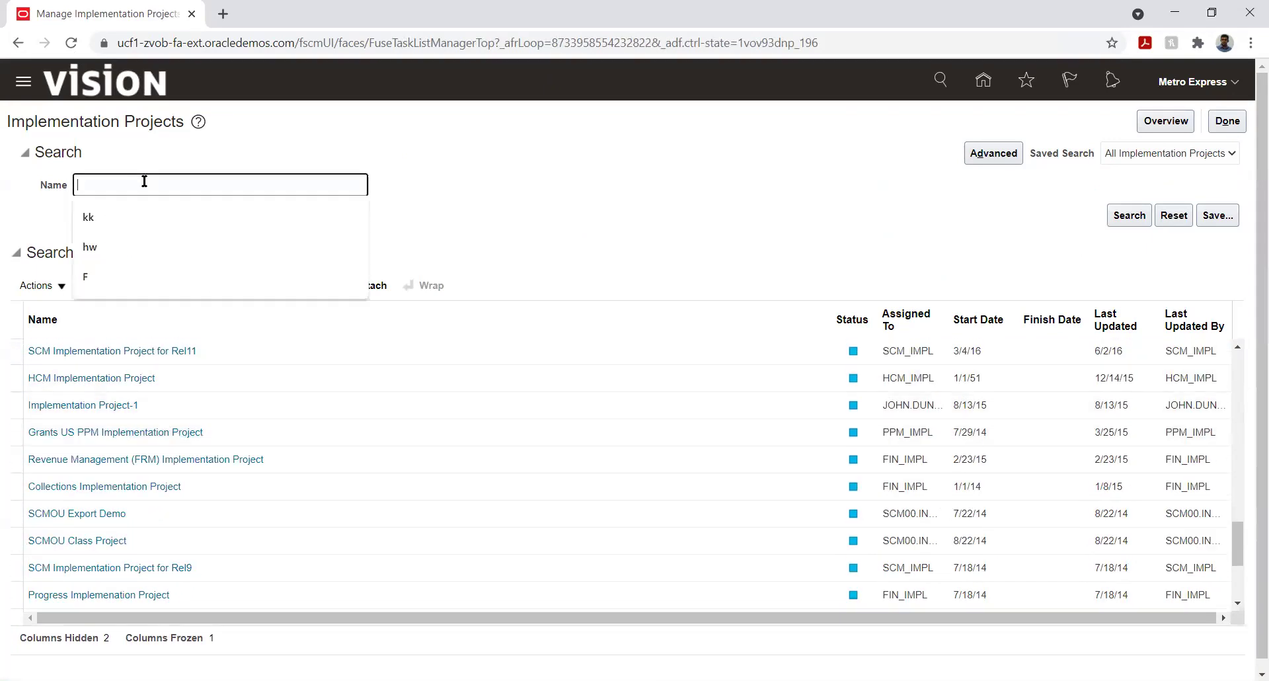
type("Metro")
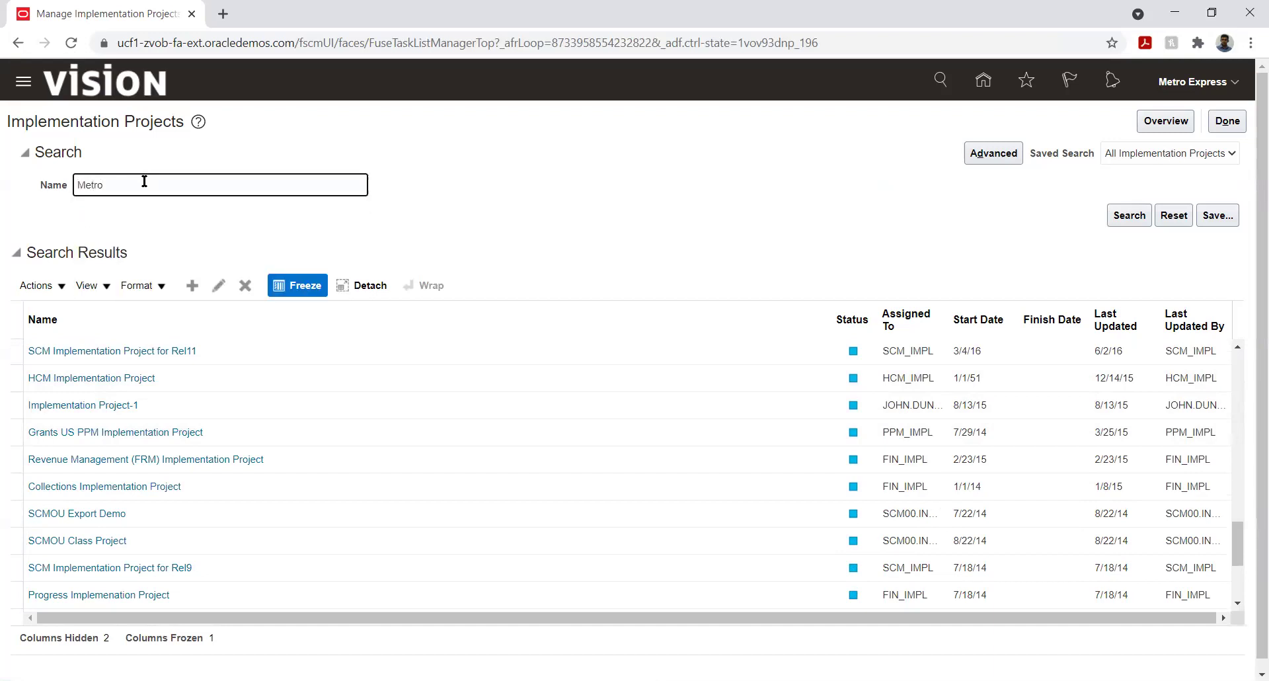
key("Return")
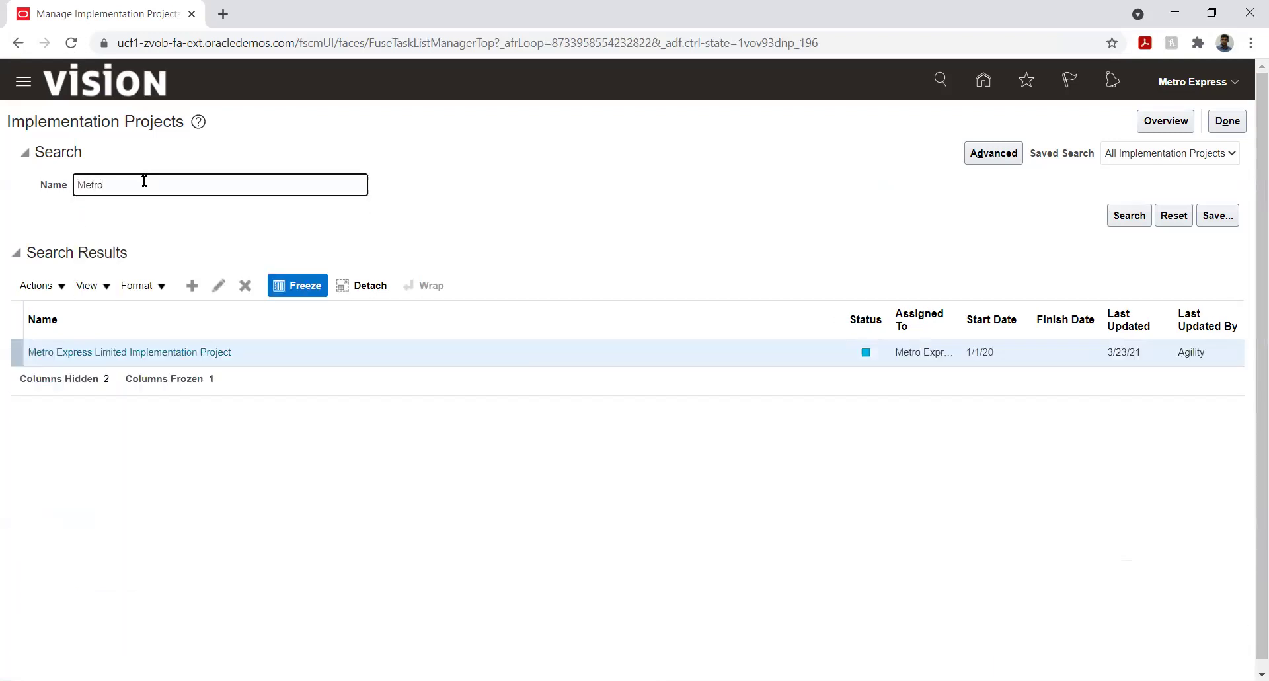
left_click(143, 352)
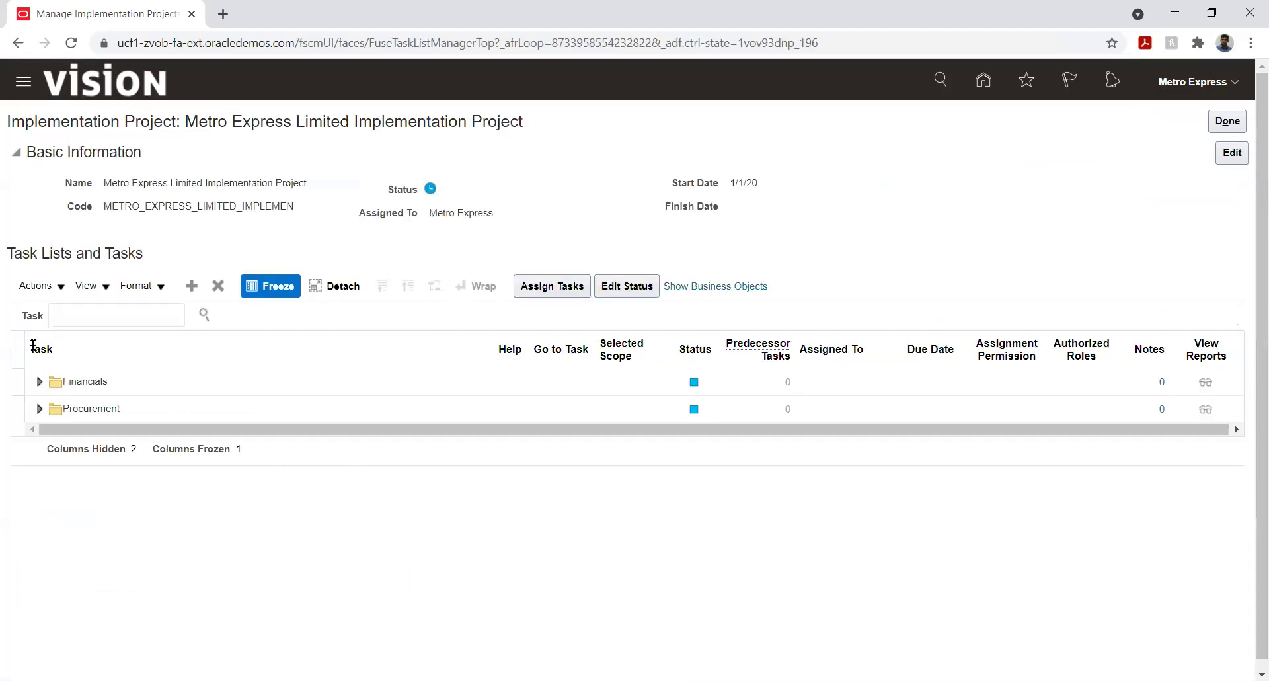
Open the Manage Reporting Currencies task under Financials, Define Common Applications Configuration for Financials, Define Ledgers, Define Accounting Configurations.
left_click(39, 382)
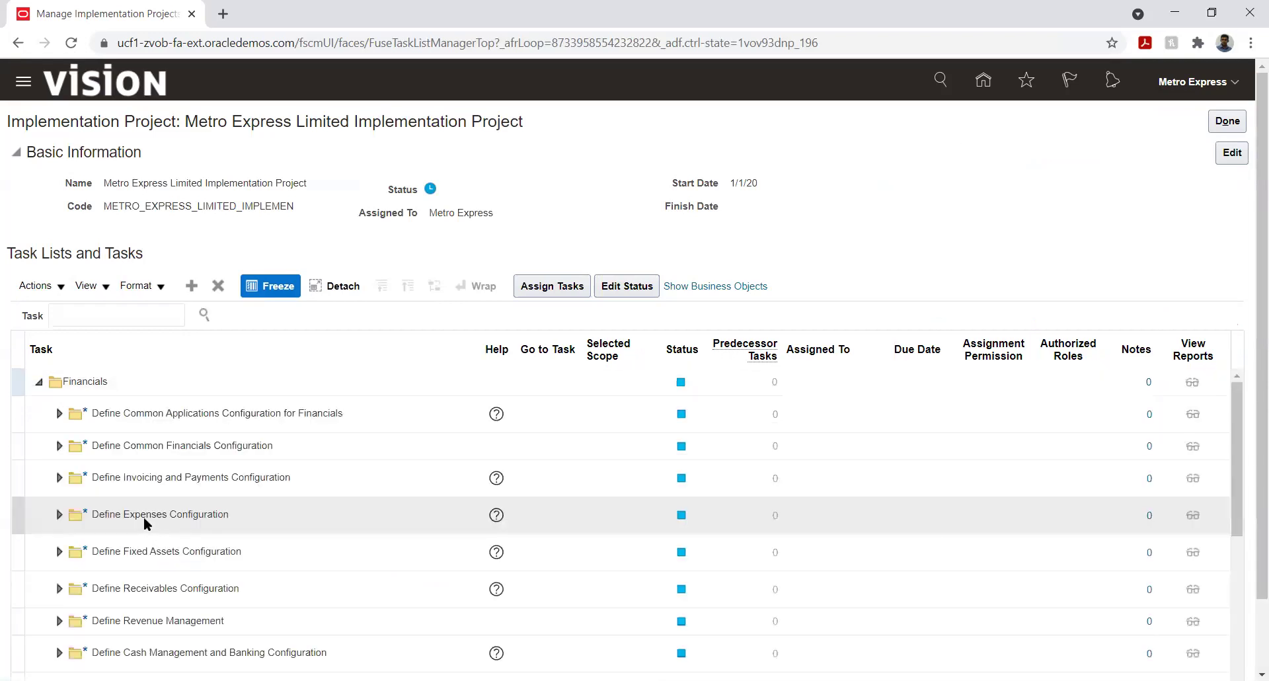
left_click(59, 414)
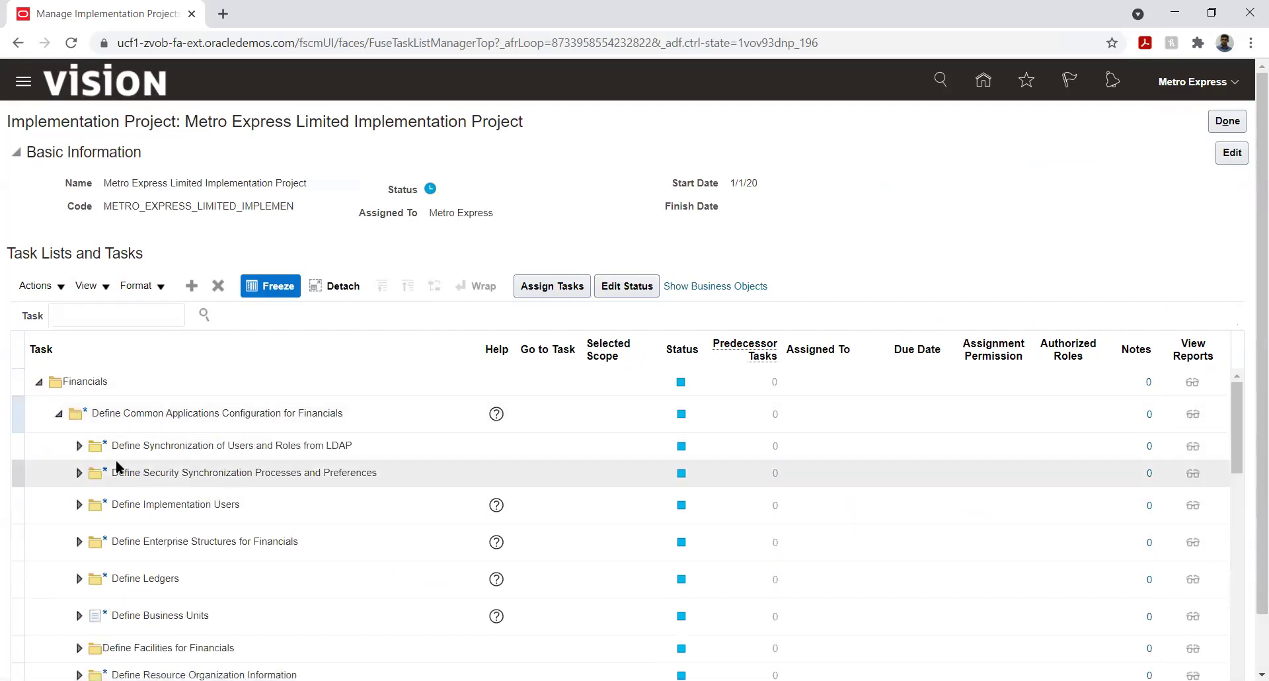
left_click(78, 579)
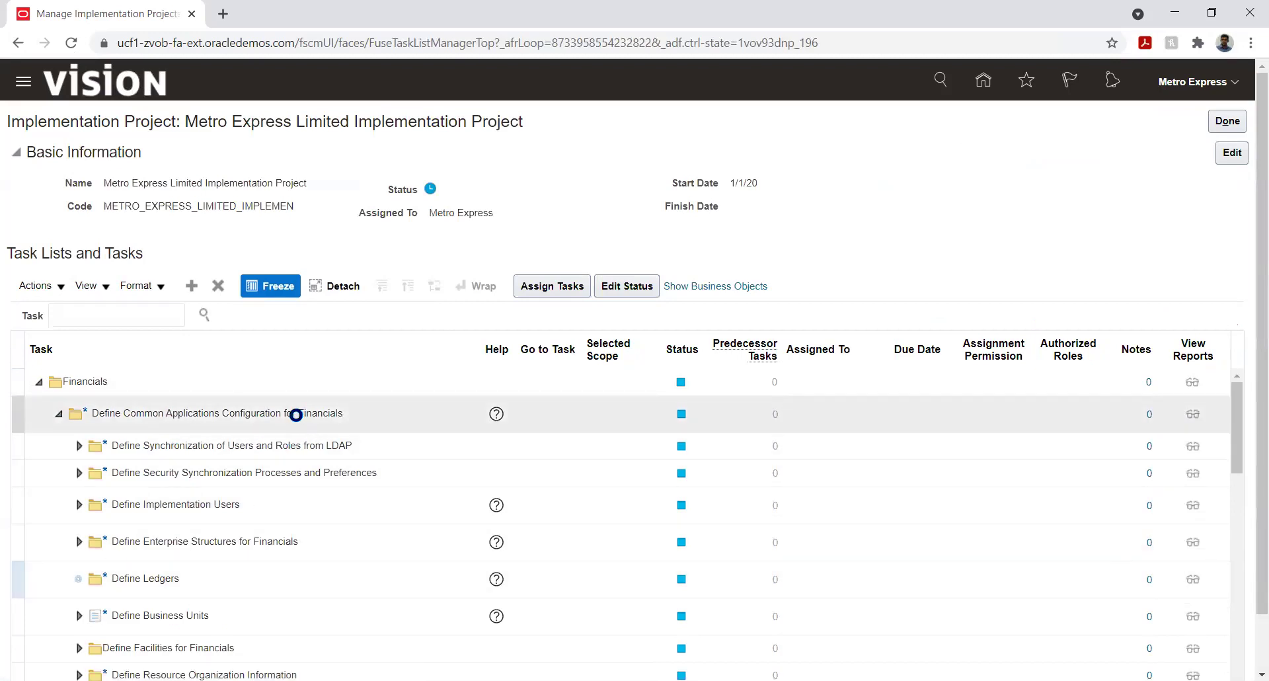
scroll(213, 525, "down", 2)
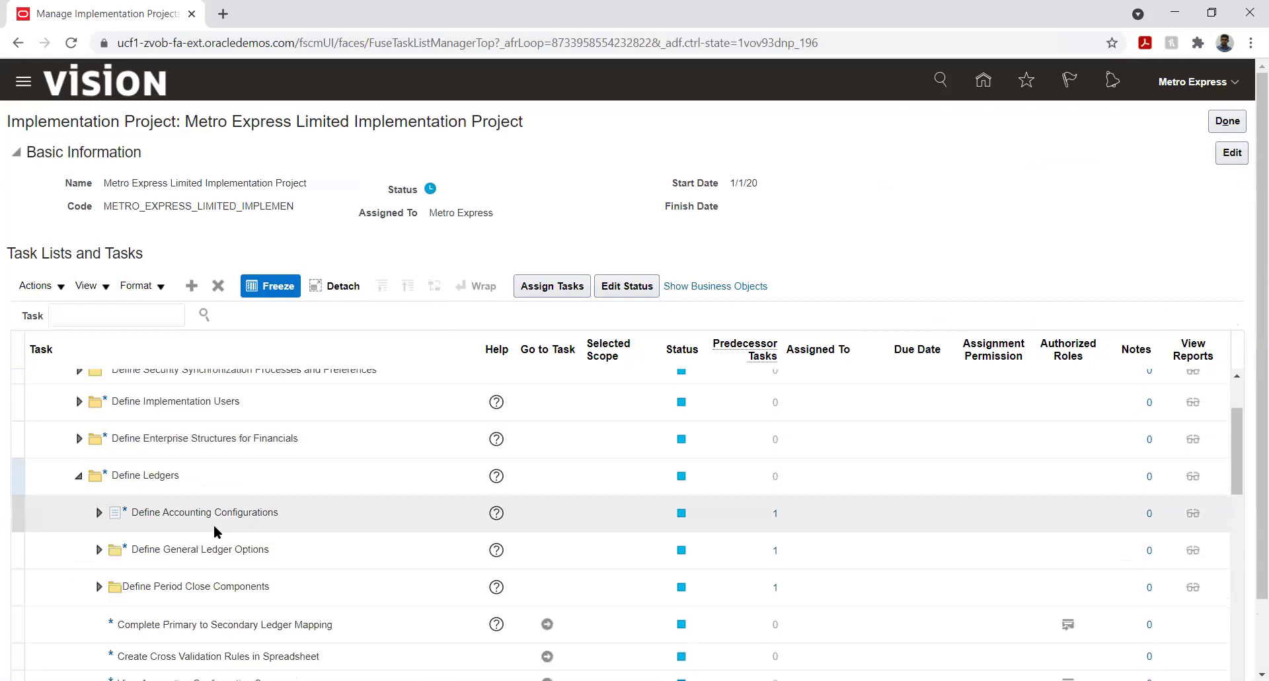
left_click(99, 512)
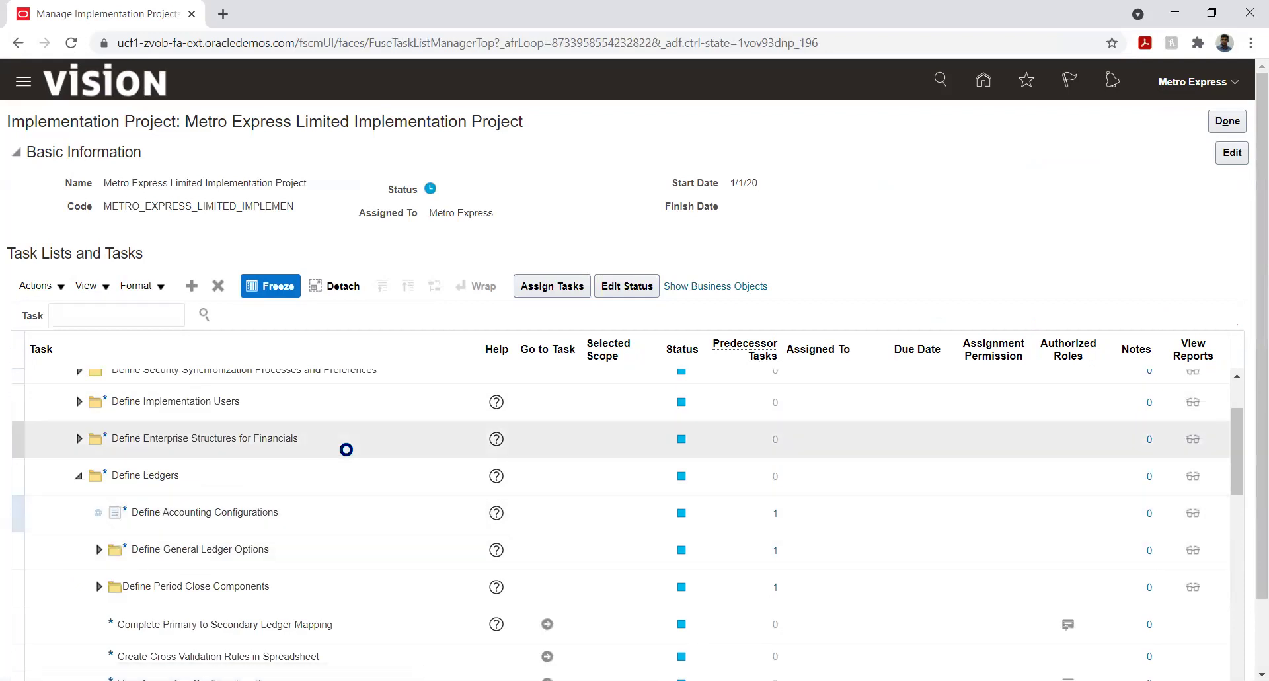
scroll(267, 550, "down", 4)
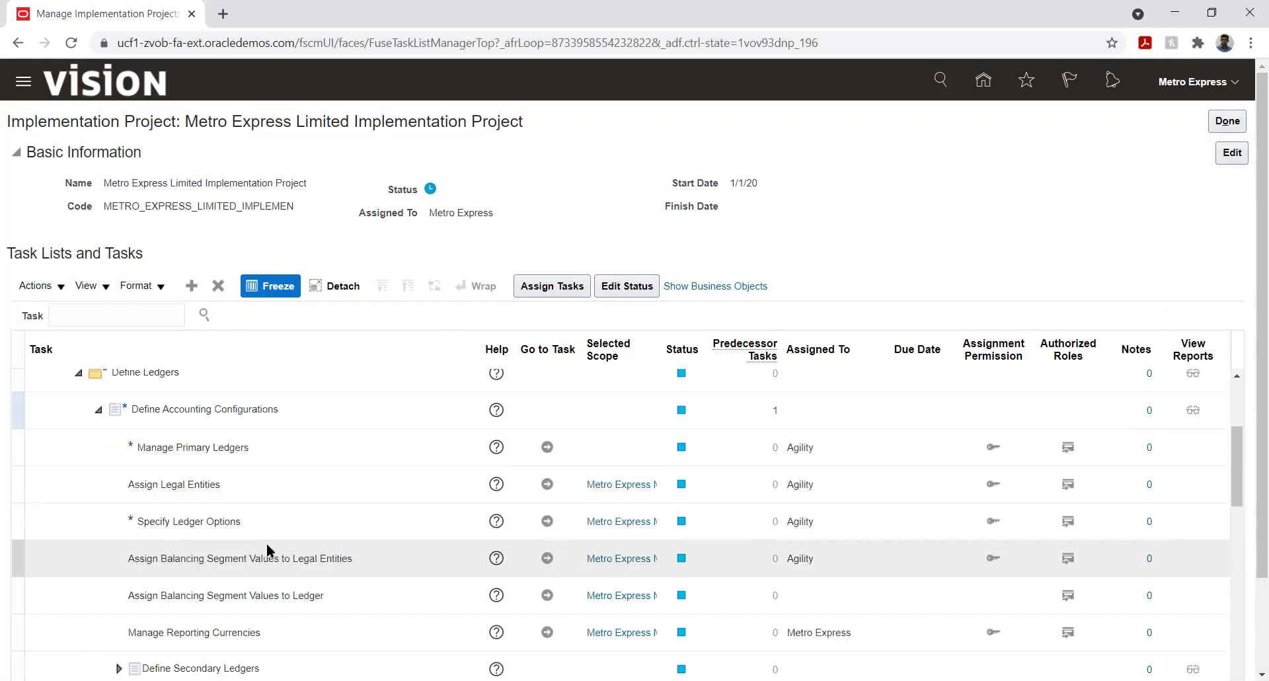
left_click(547, 528)
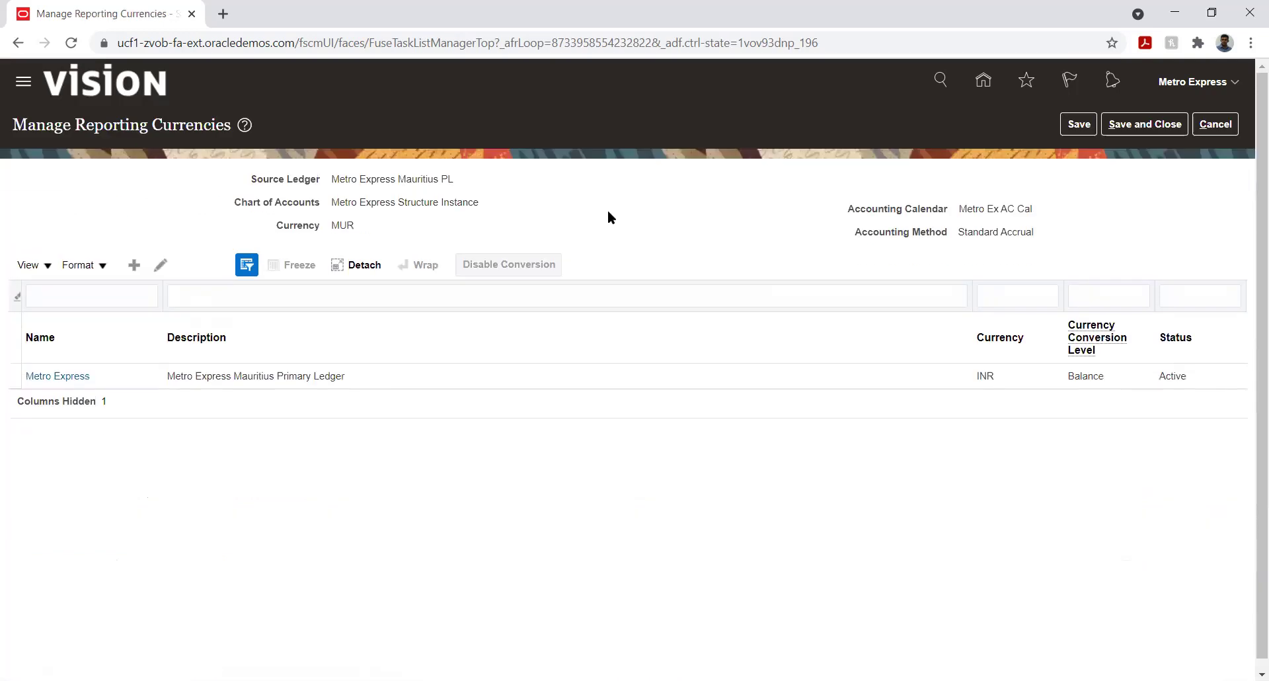
Open the Metro Express reporting currency for editing, review its conversion level and translation options, and save and close the reporting currency pages.
left_click(367, 374)
left_click(160, 266)
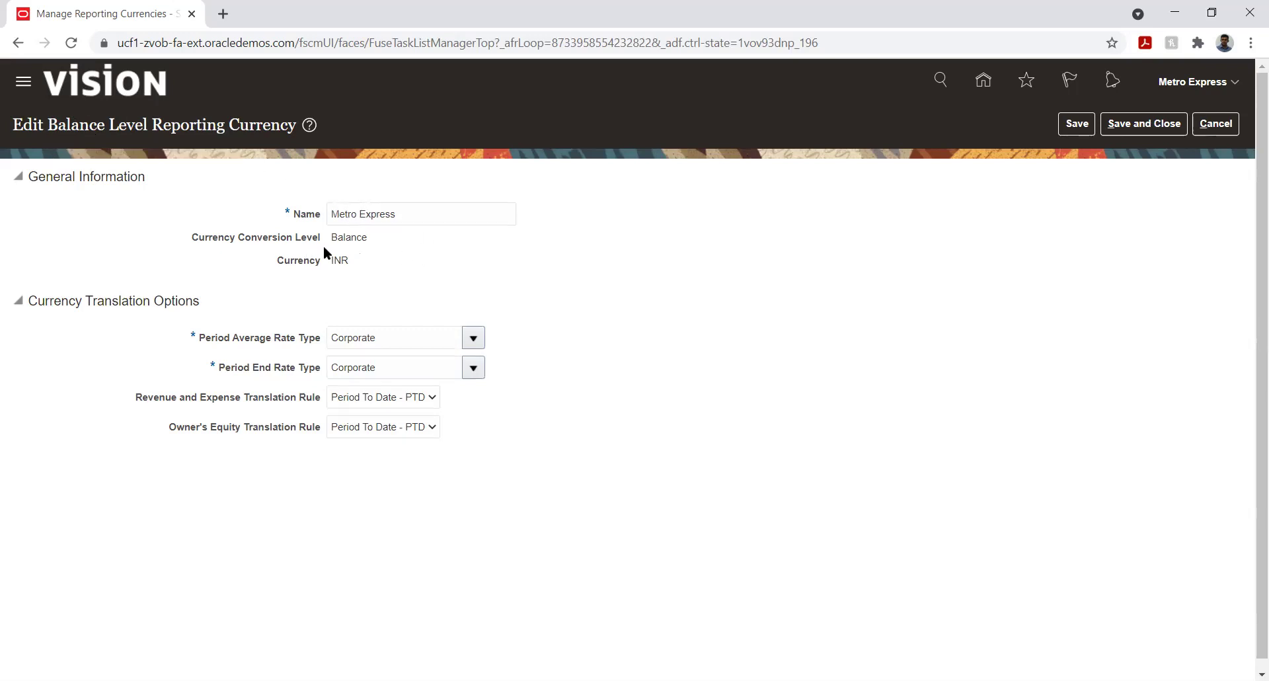
left_click_drag(332, 239, 349, 239)
left_click(427, 248)
left_click(1111, 123)
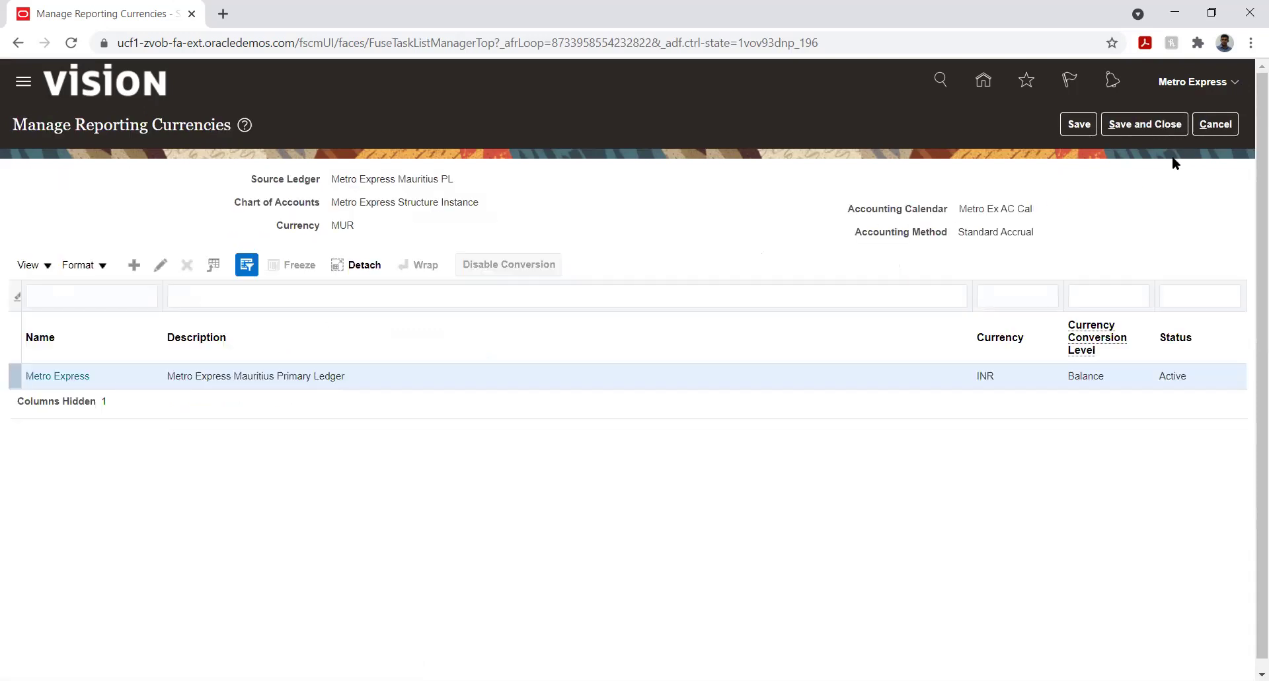
left_click(1139, 128)
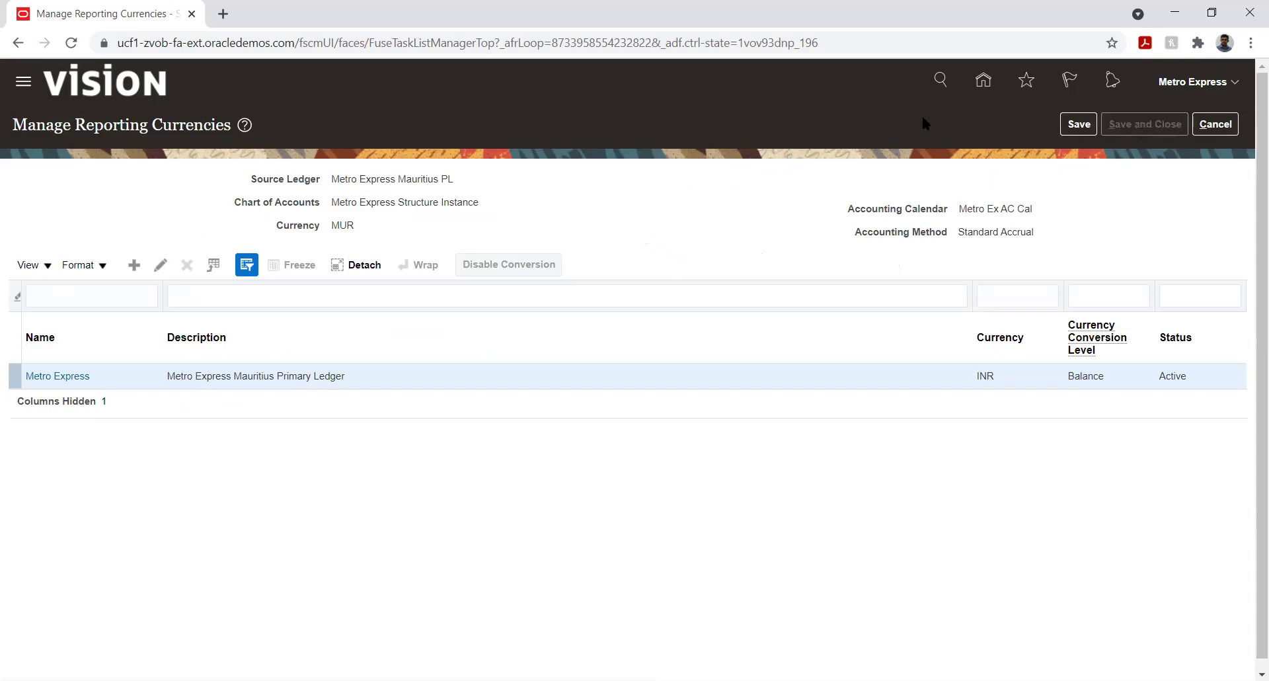
Return to the home page and open the General Accounting Dashboard from the General Accounting apps.
left_click(984, 92)
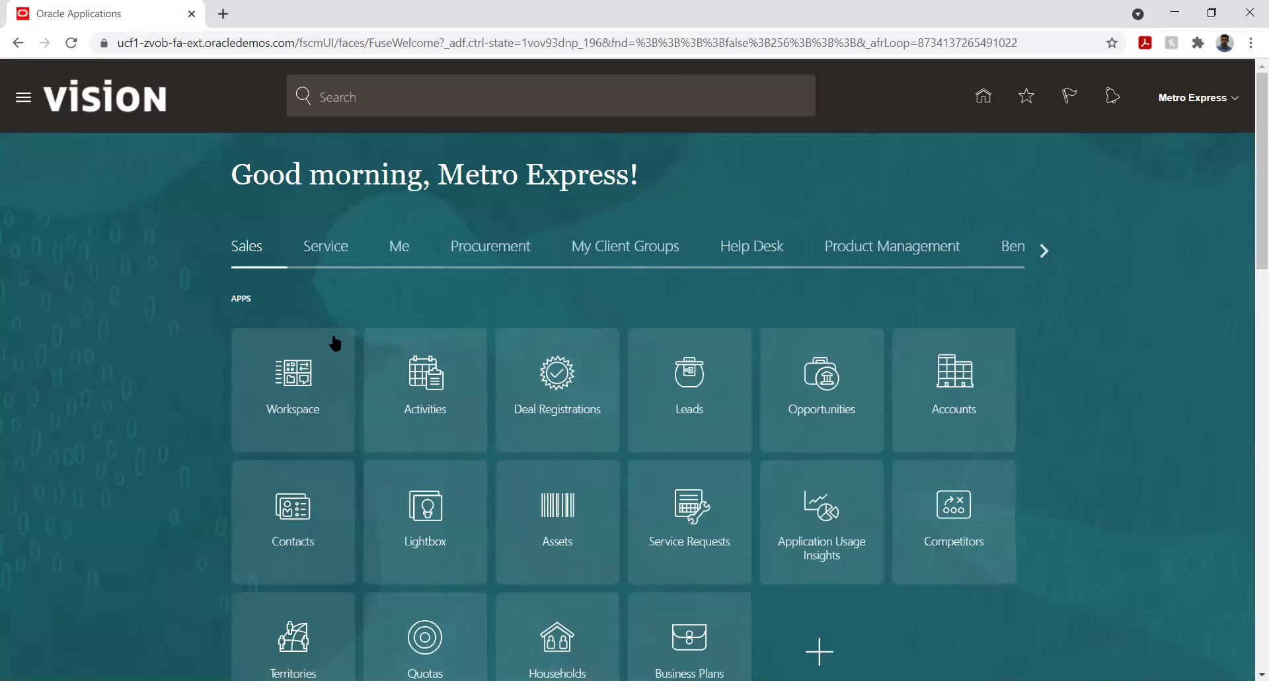
left_click(1044, 251)
left_click(1044, 251)
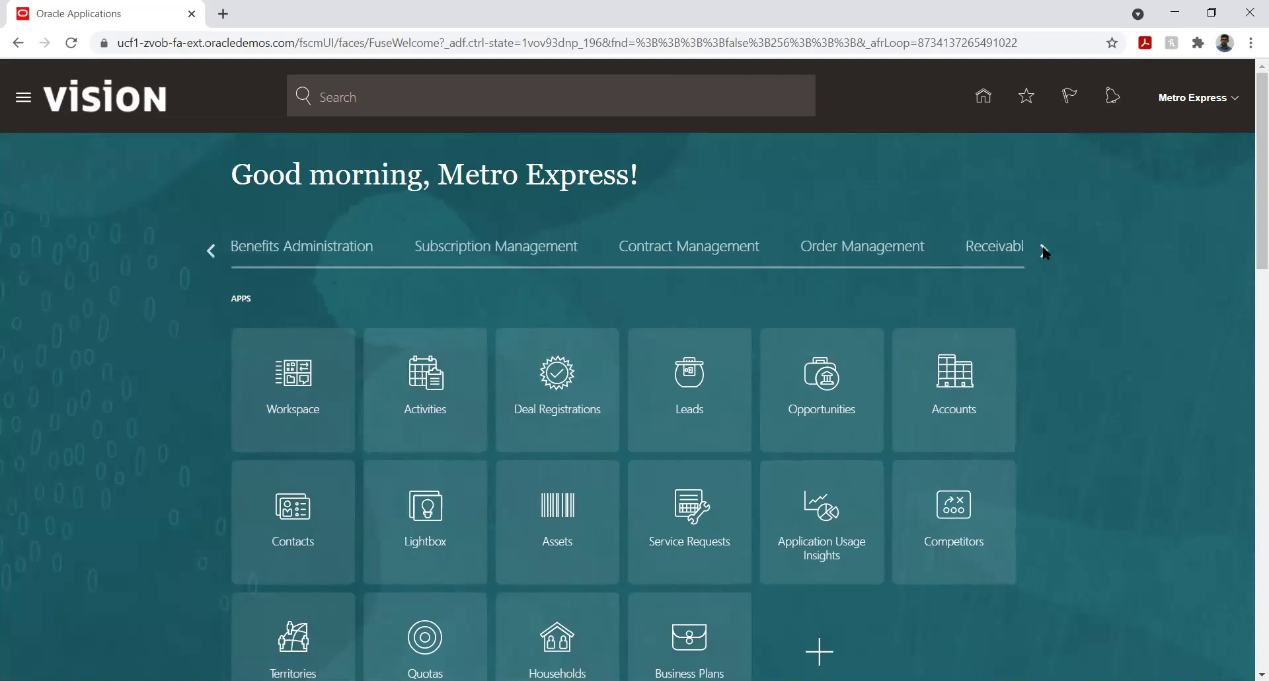
left_click(1044, 251)
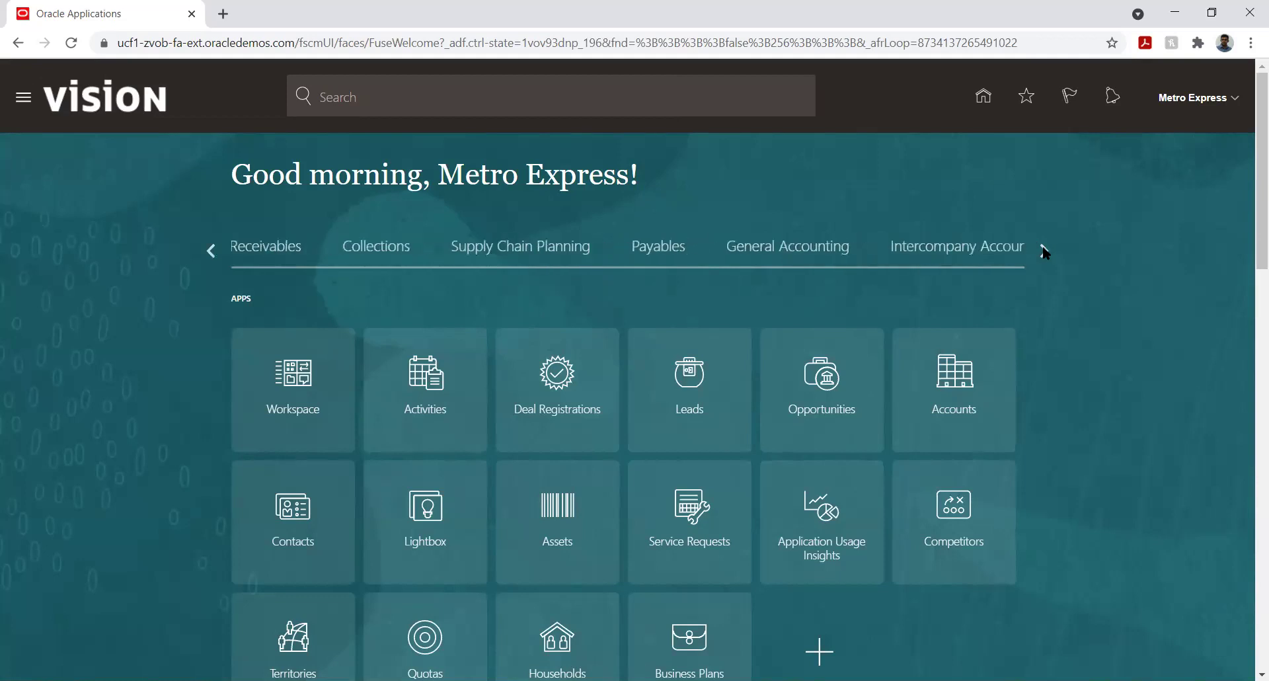
left_click(777, 250)
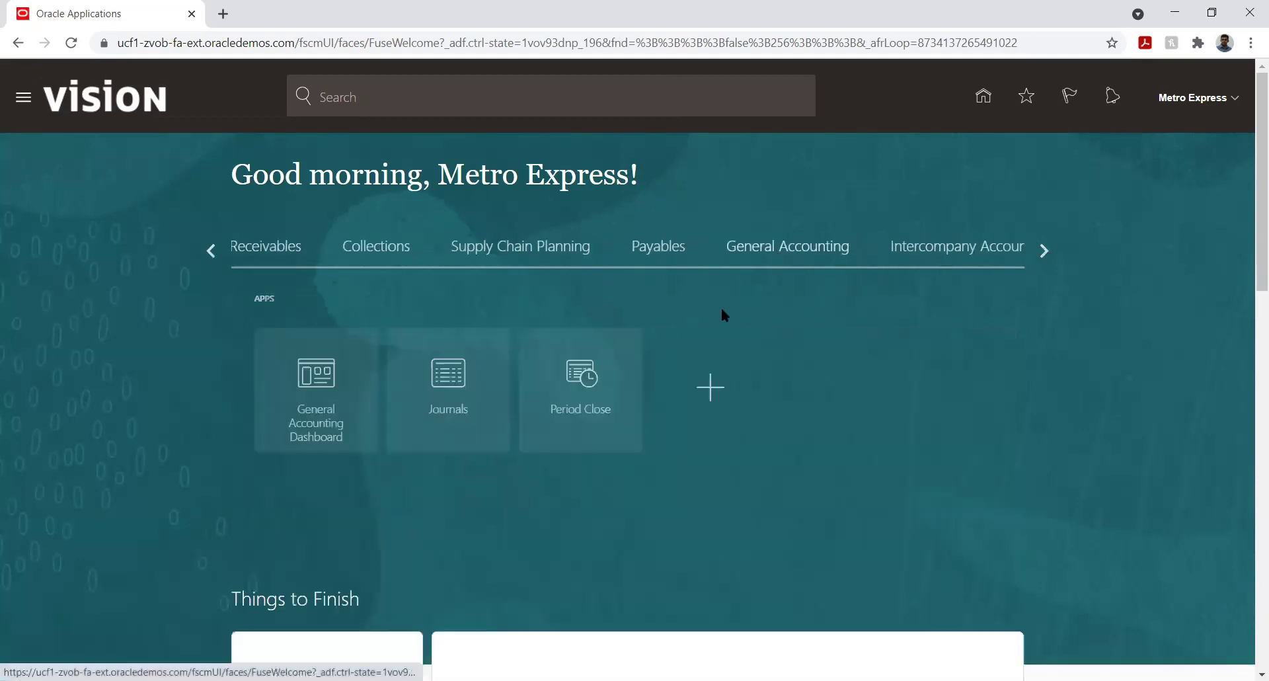
left_click(290, 394)
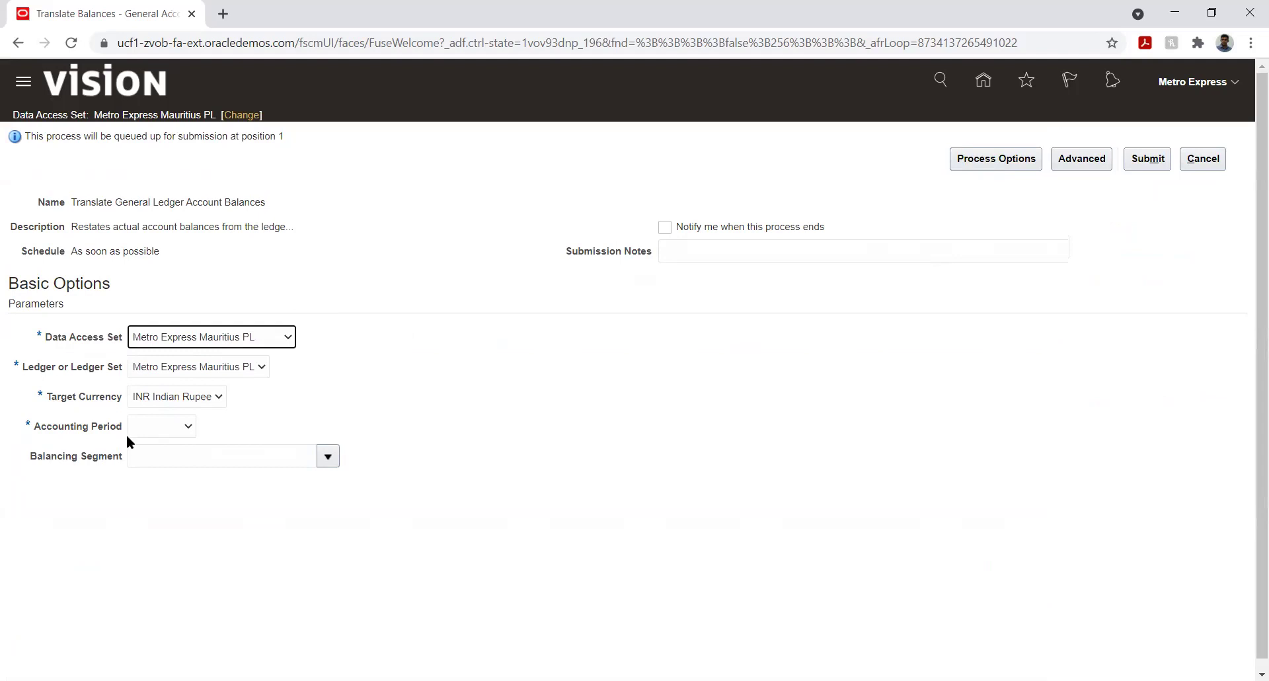
Submit the Translate General Ledger Account Balances process for target currency INR Indian Rupee and accounting period Apr-21, with the balancing segment blank.
left_click(196, 394)
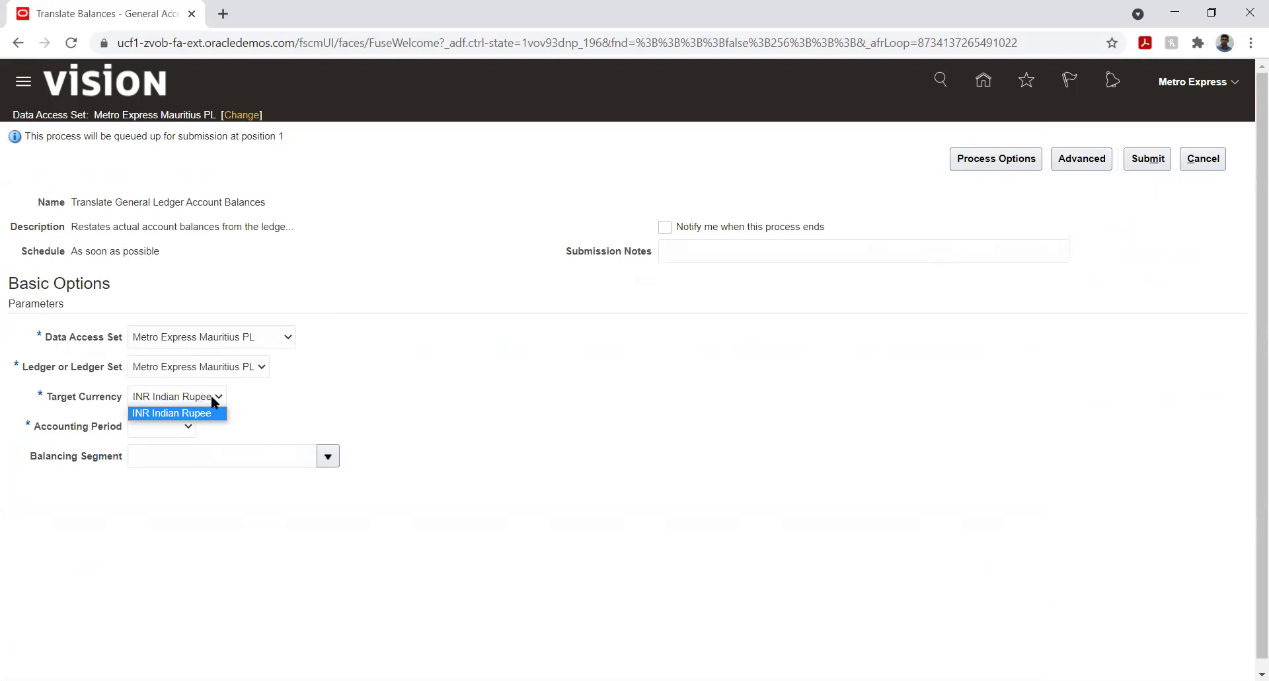
left_click(290, 386)
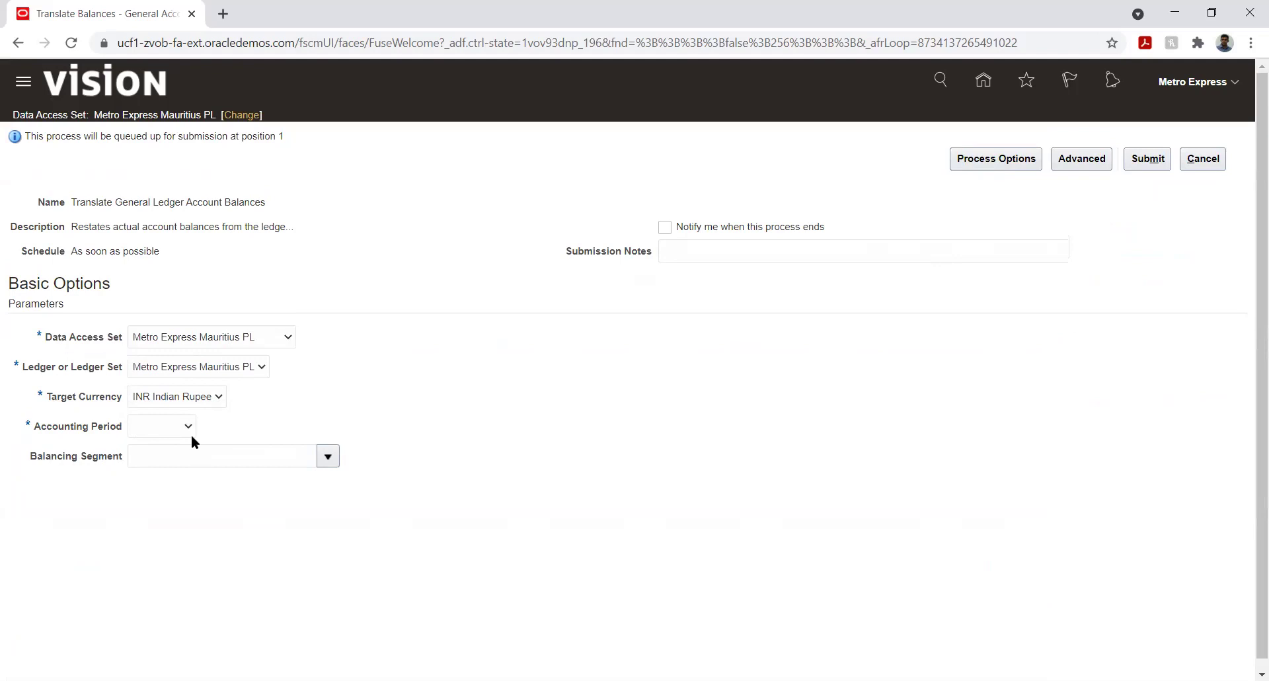
left_click(162, 429)
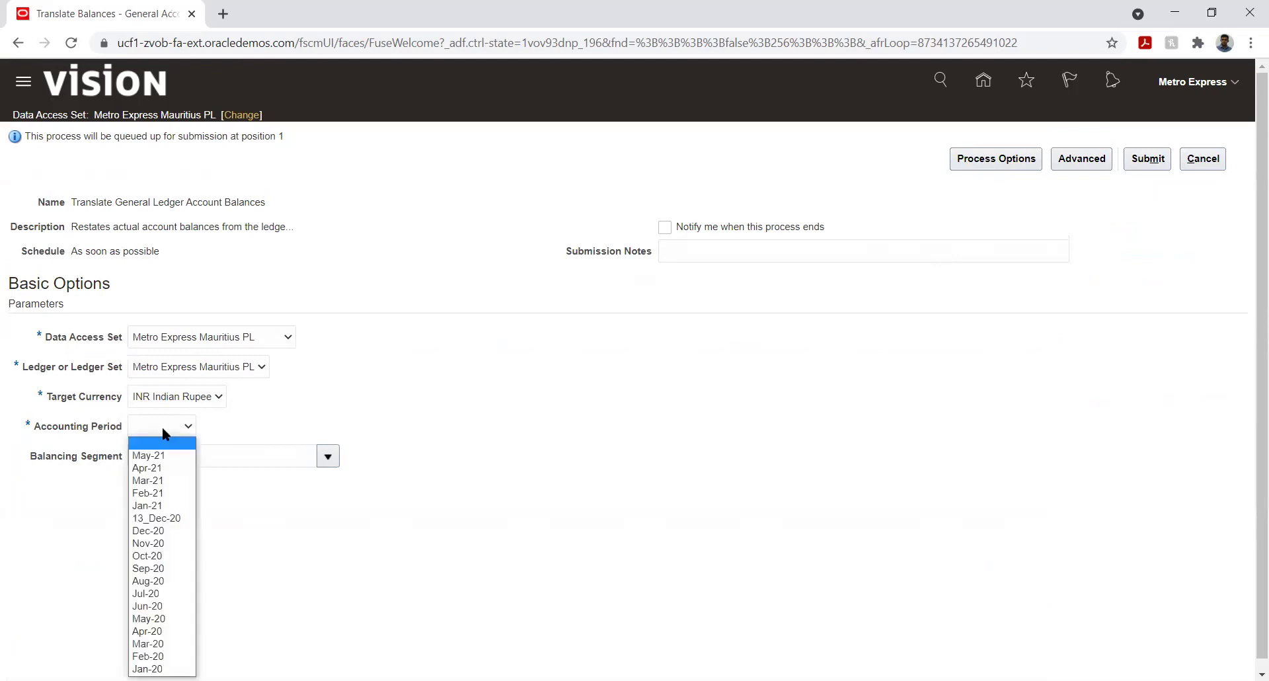
left_click(148, 469)
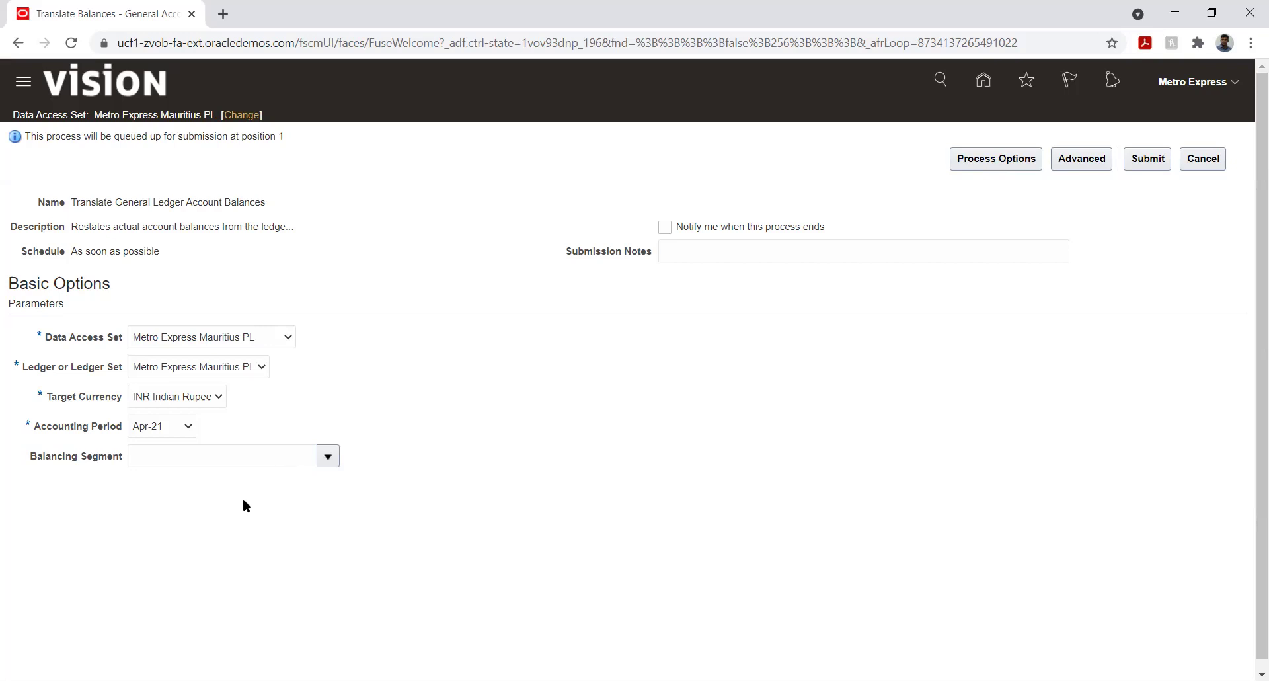
left_click(327, 456)
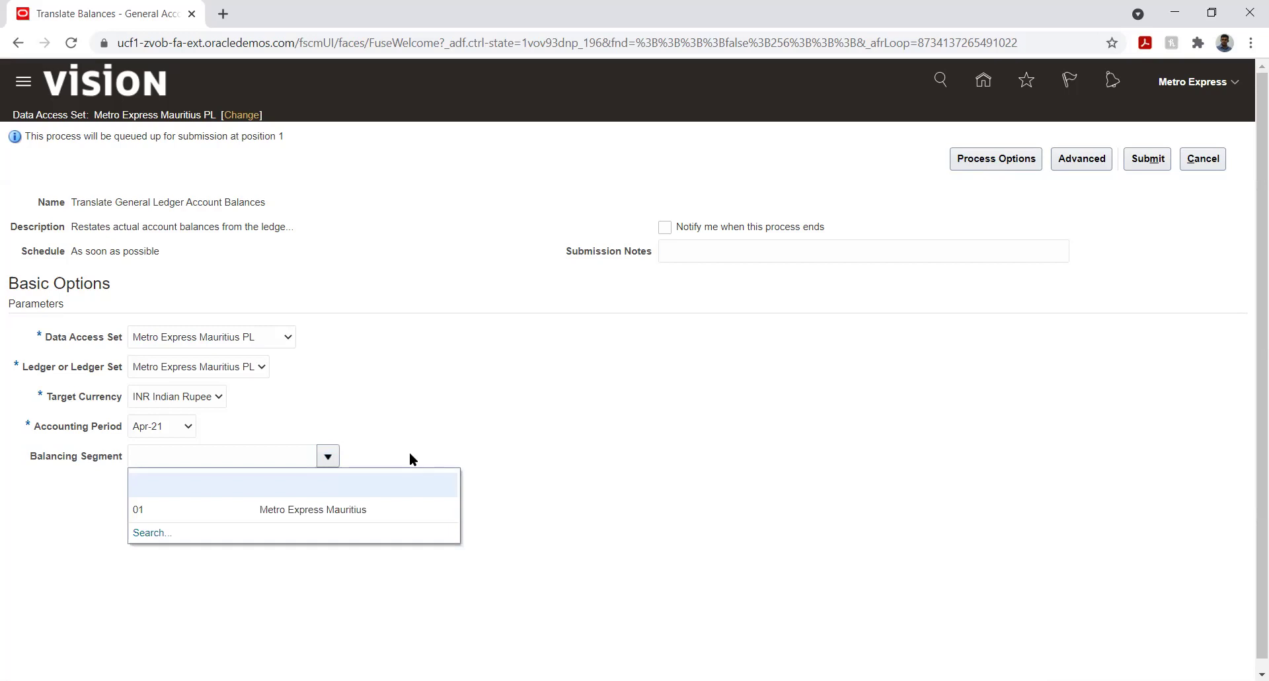
left_click(505, 382)
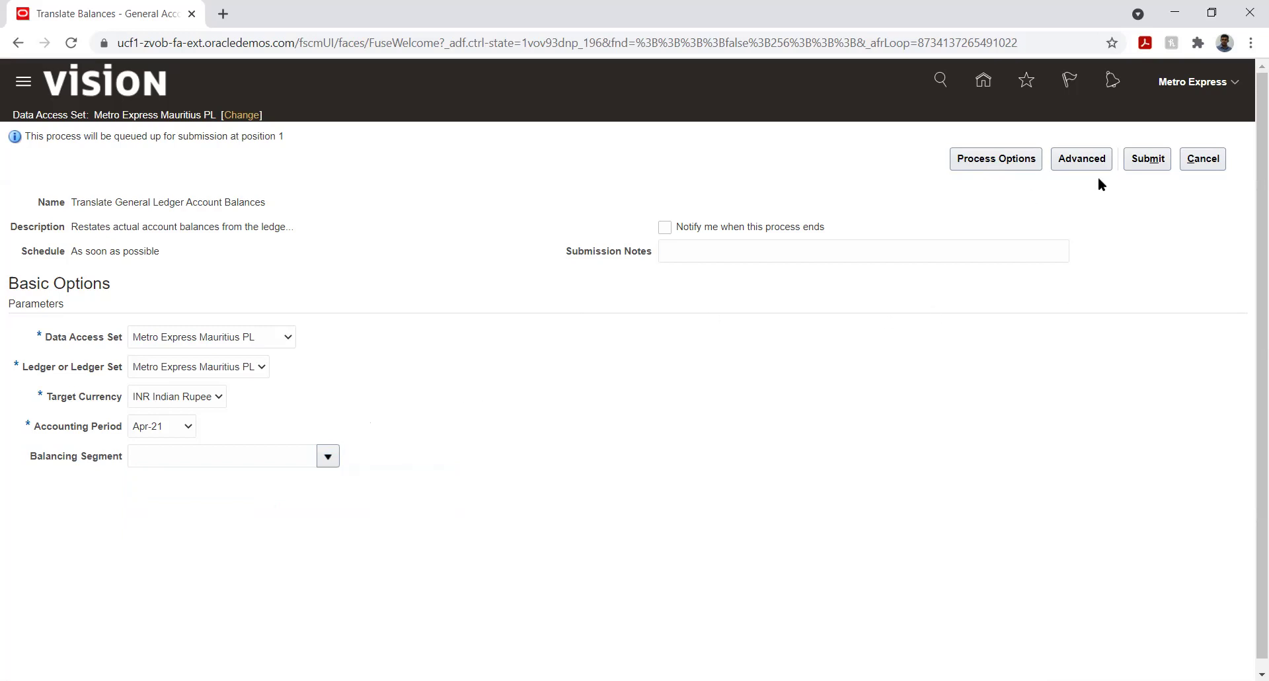
left_click(1147, 161)
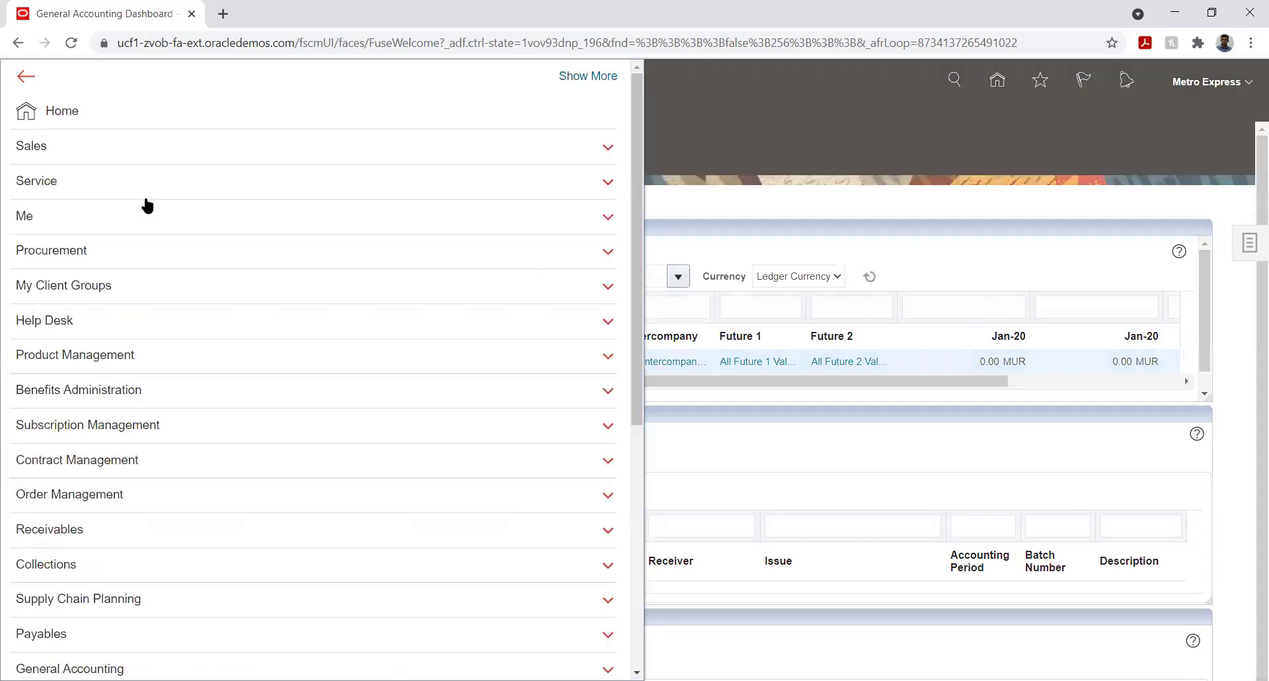
Go to Scheduled Processes, refresh the process list, and show the details of the Translate General Ledger Account Balances run.
scroll(191, 316, "down", 4)
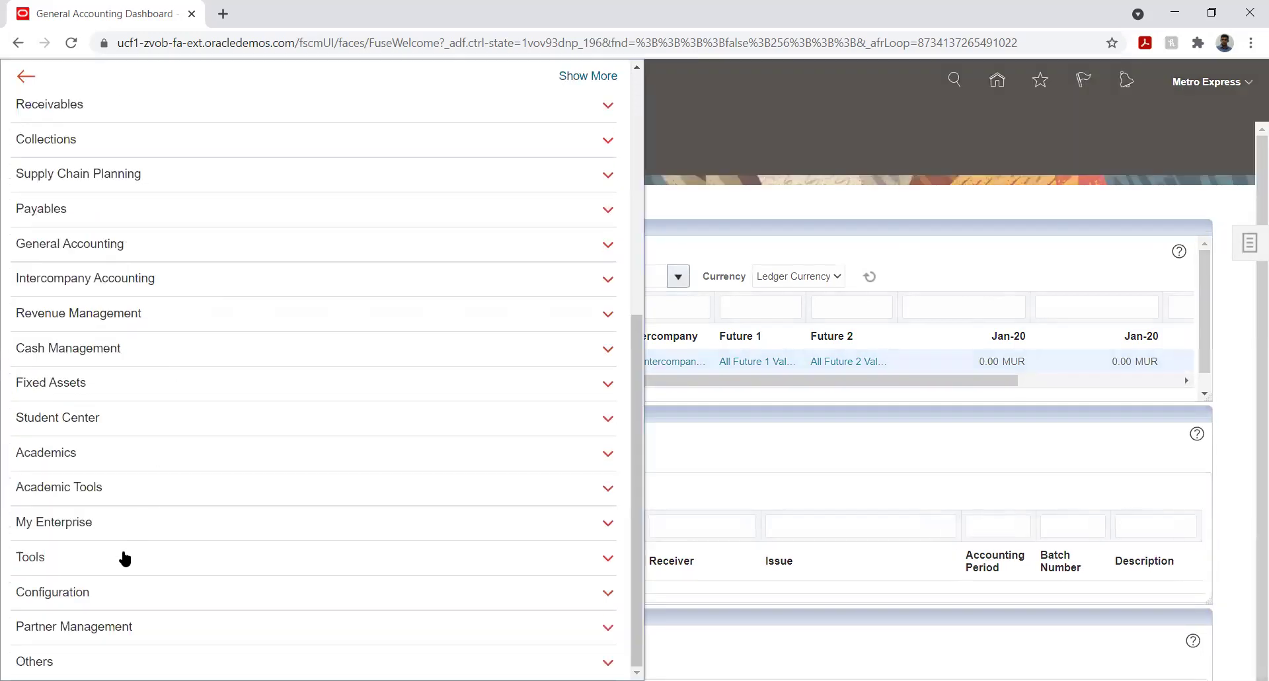
left_click(125, 558)
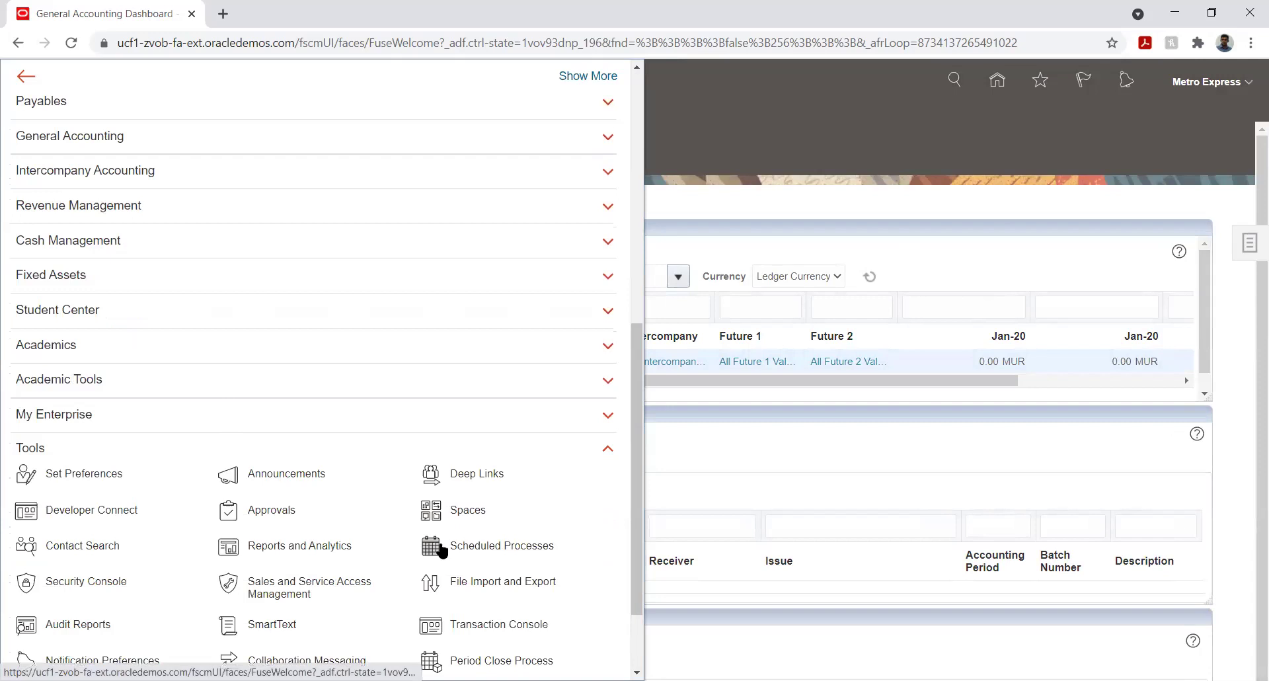
left_click(360, 544)
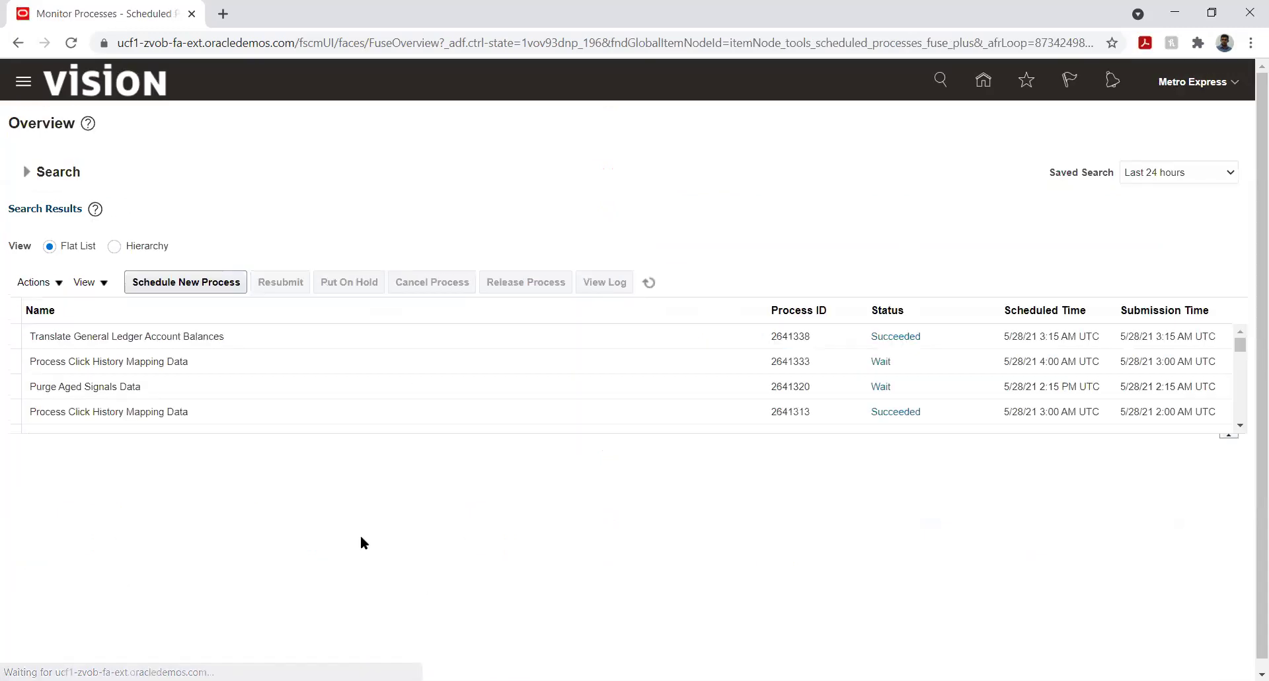
left_click(649, 283)
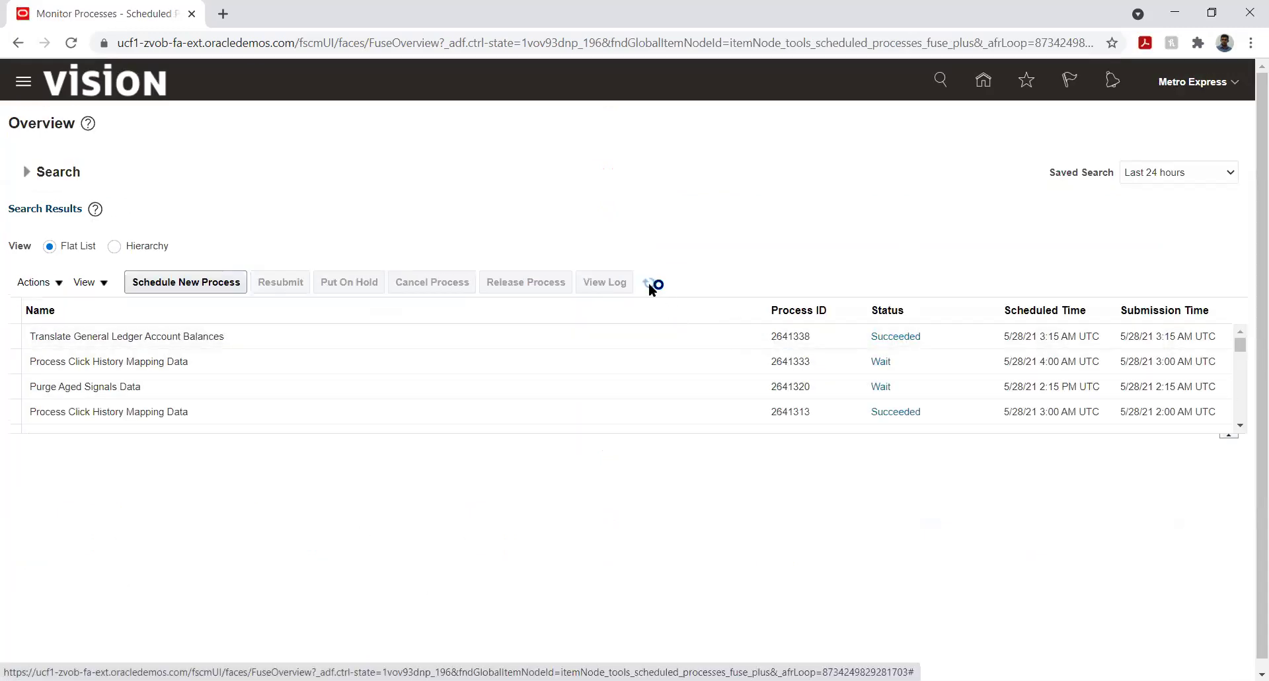
left_click(598, 338)
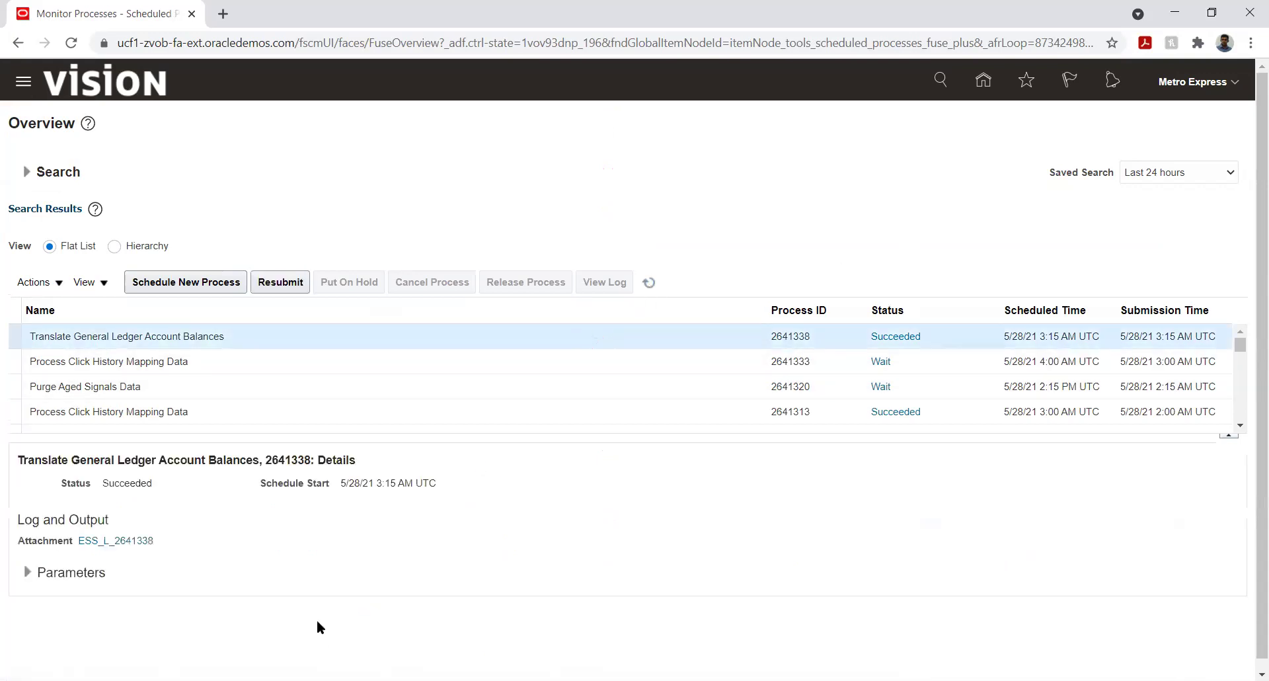
Download and open the translation process log in Notepad, review its parameters and Apr-21 period average and end rates, and put it away.
left_click(111, 547)
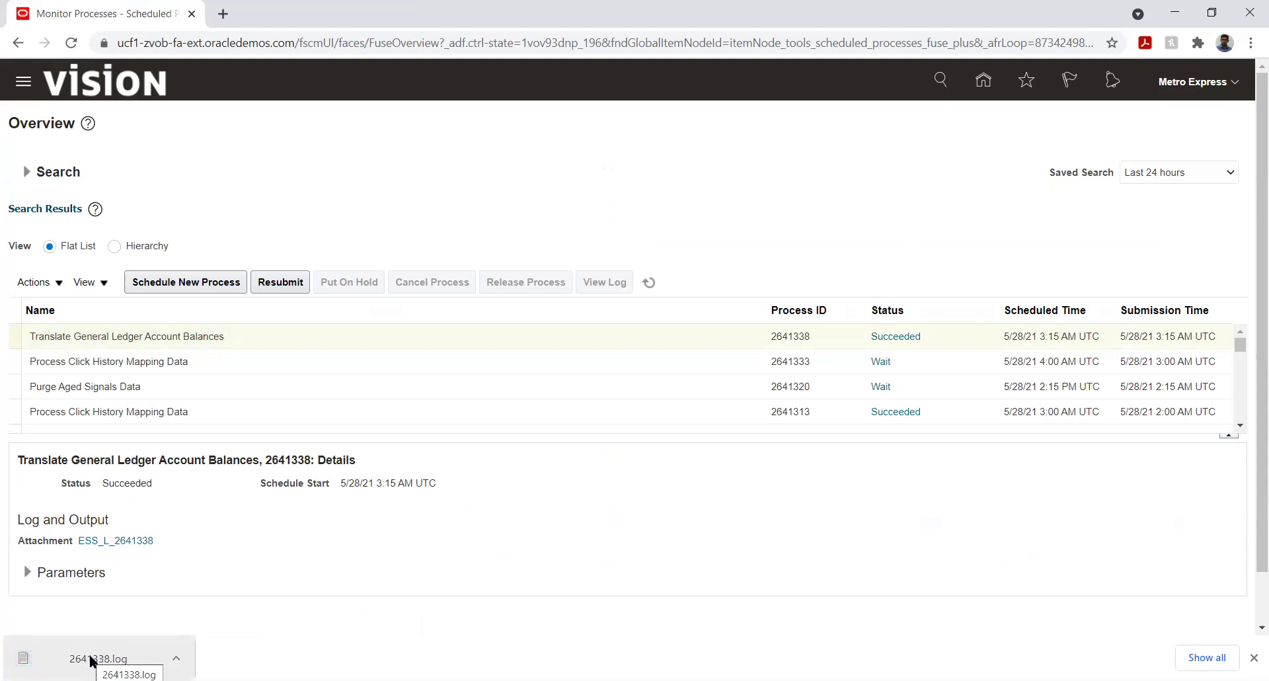
left_click(93, 658)
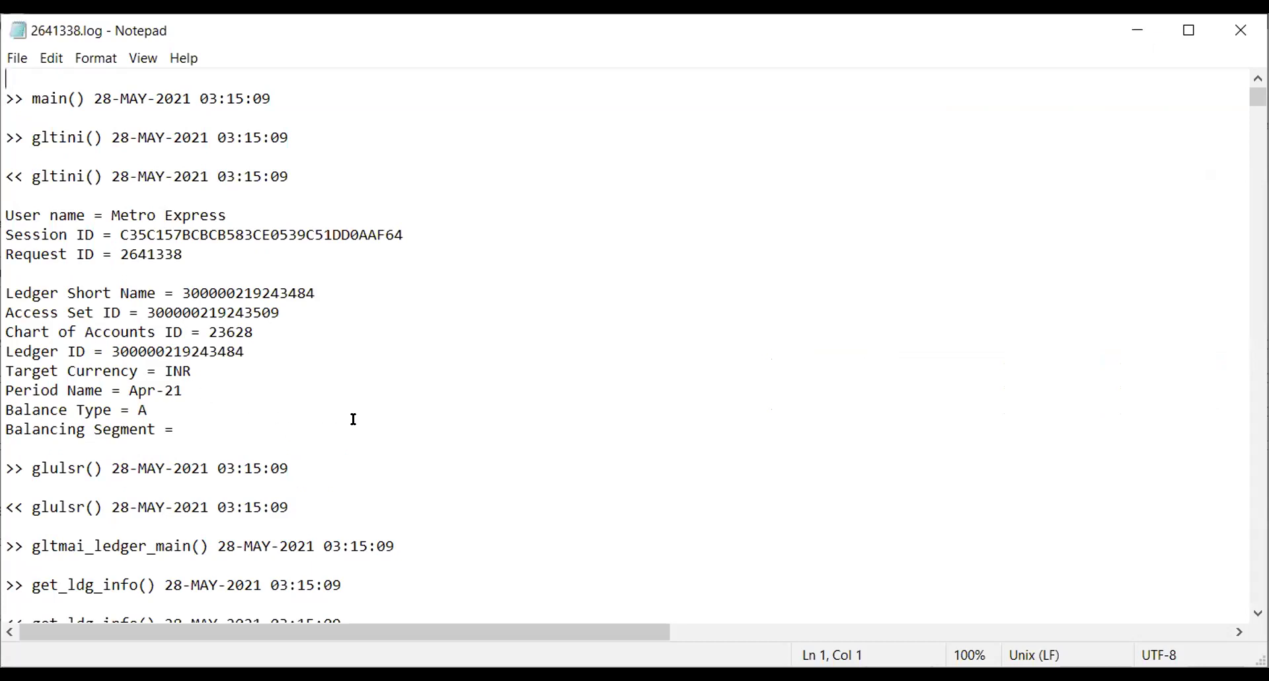
scroll(352, 421, "down", 3)
scroll(349, 424, "down", 2)
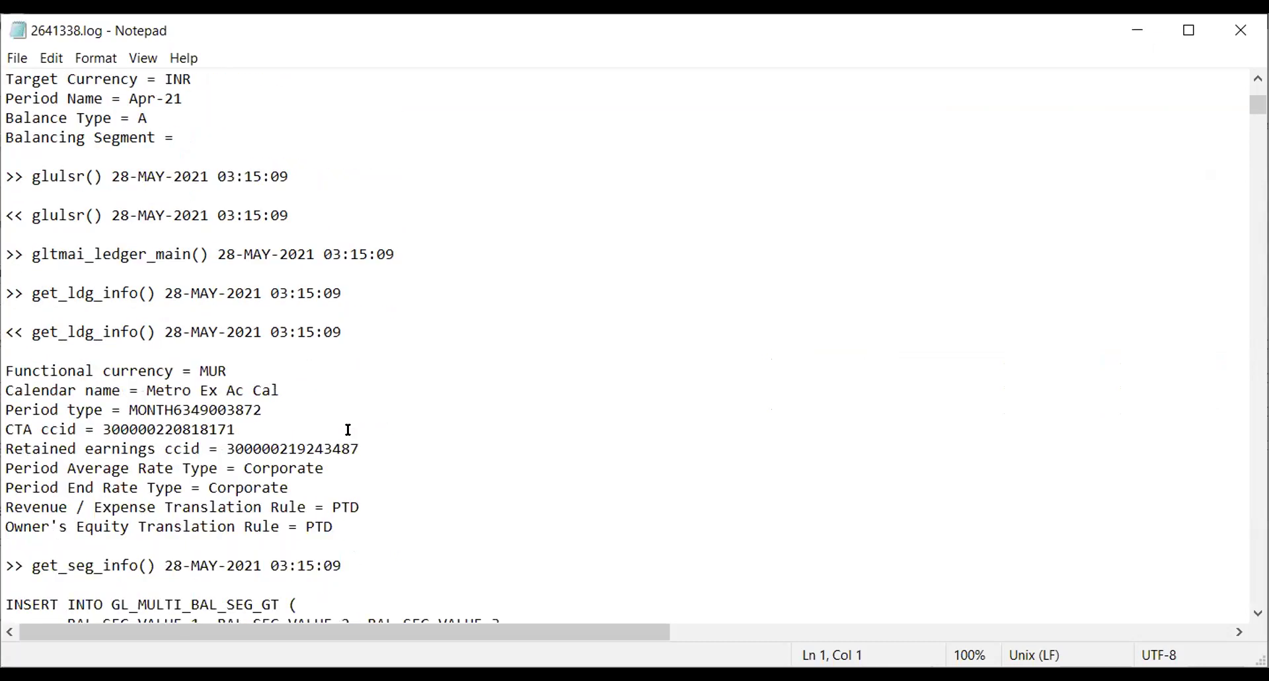
scroll(348, 430, "down", 17)
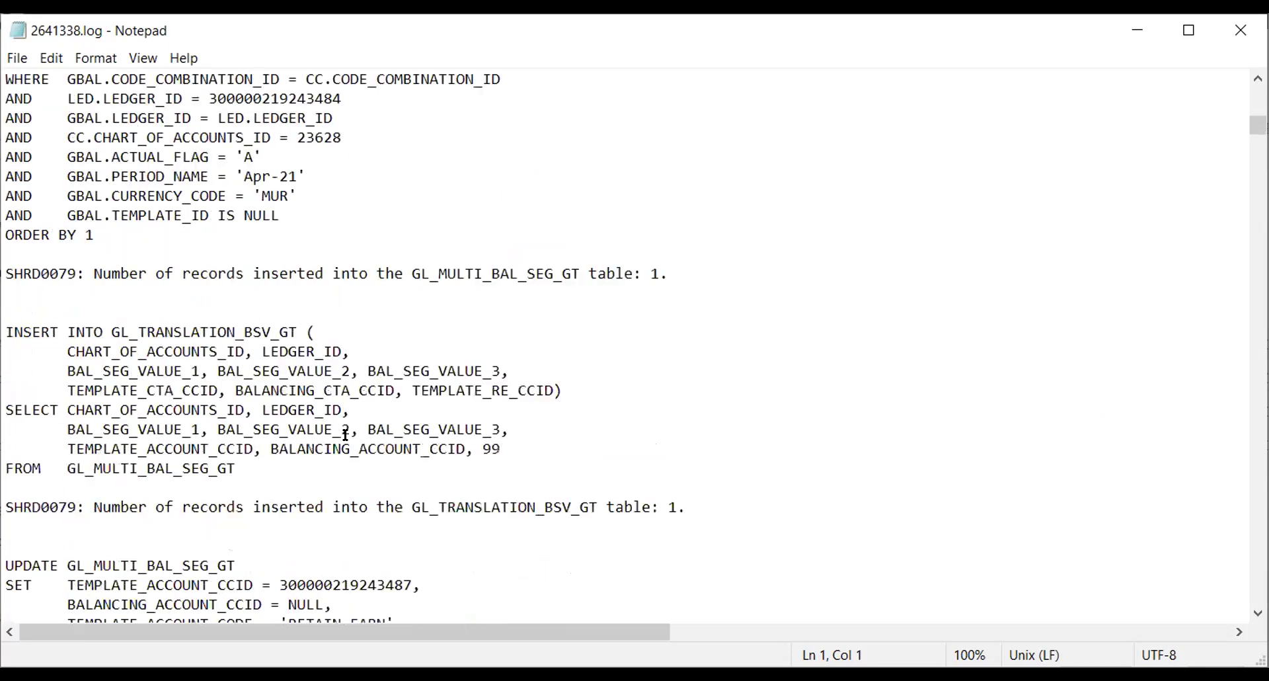
scroll(346, 434, "down", 20)
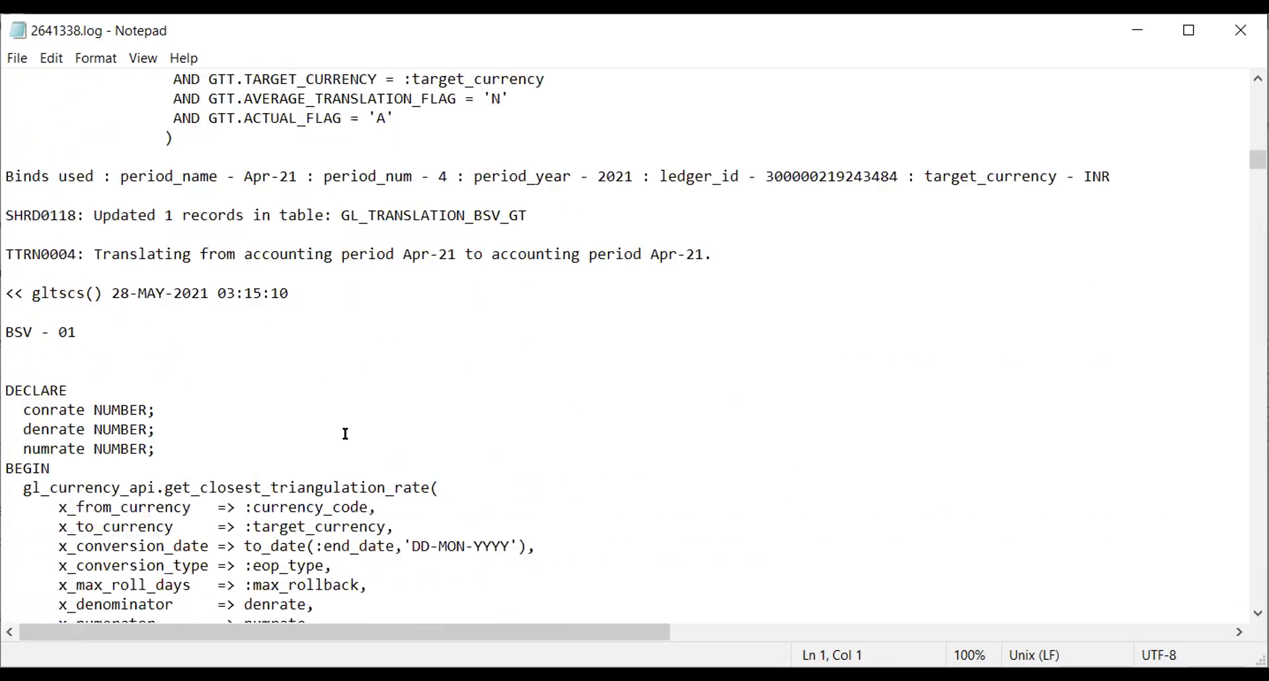
scroll(346, 434, "down", 15)
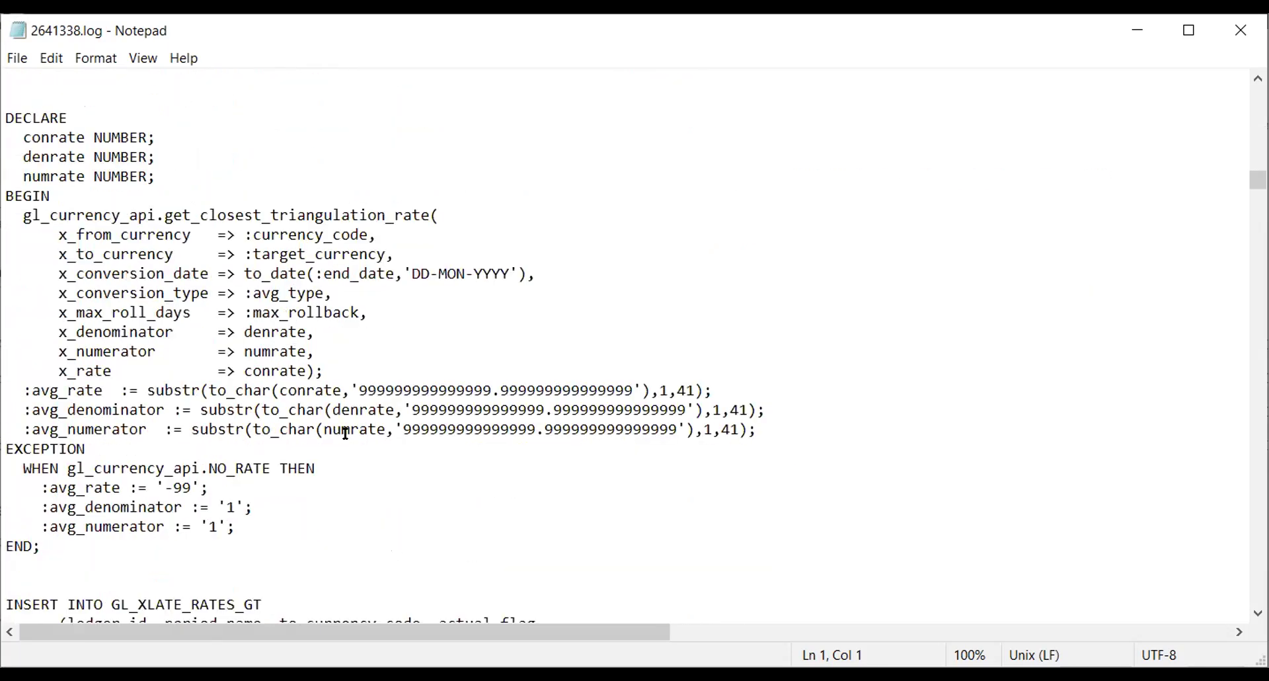
scroll(346, 434, "down", 4)
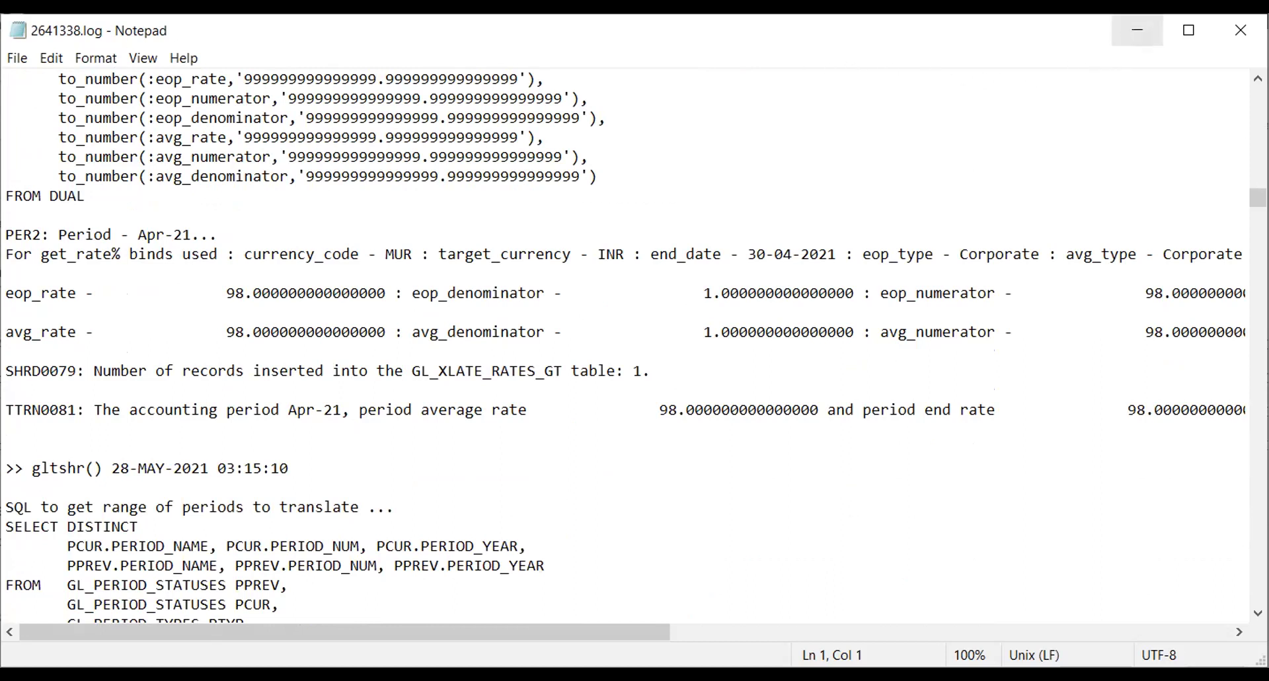
left_click(1136, 30)
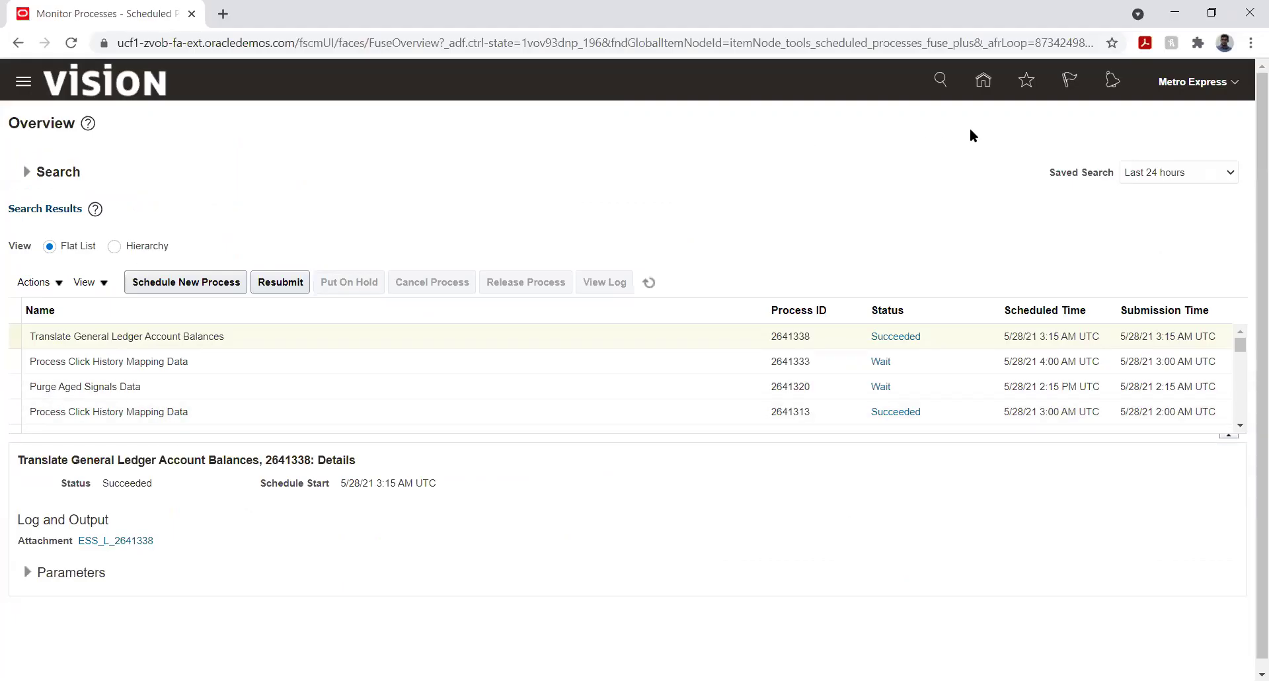
Return to the home page, go to Setup and Maintenance, and open the Implementation Projects page.
left_click(981, 81)
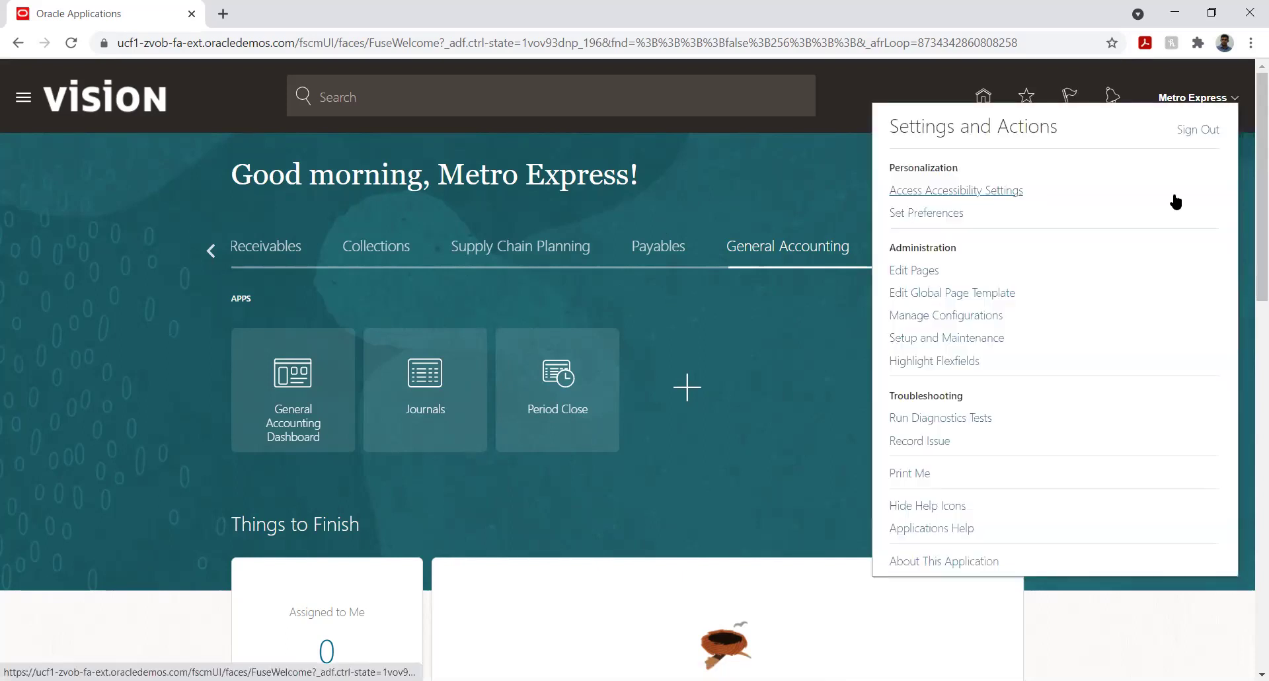
left_click(962, 338)
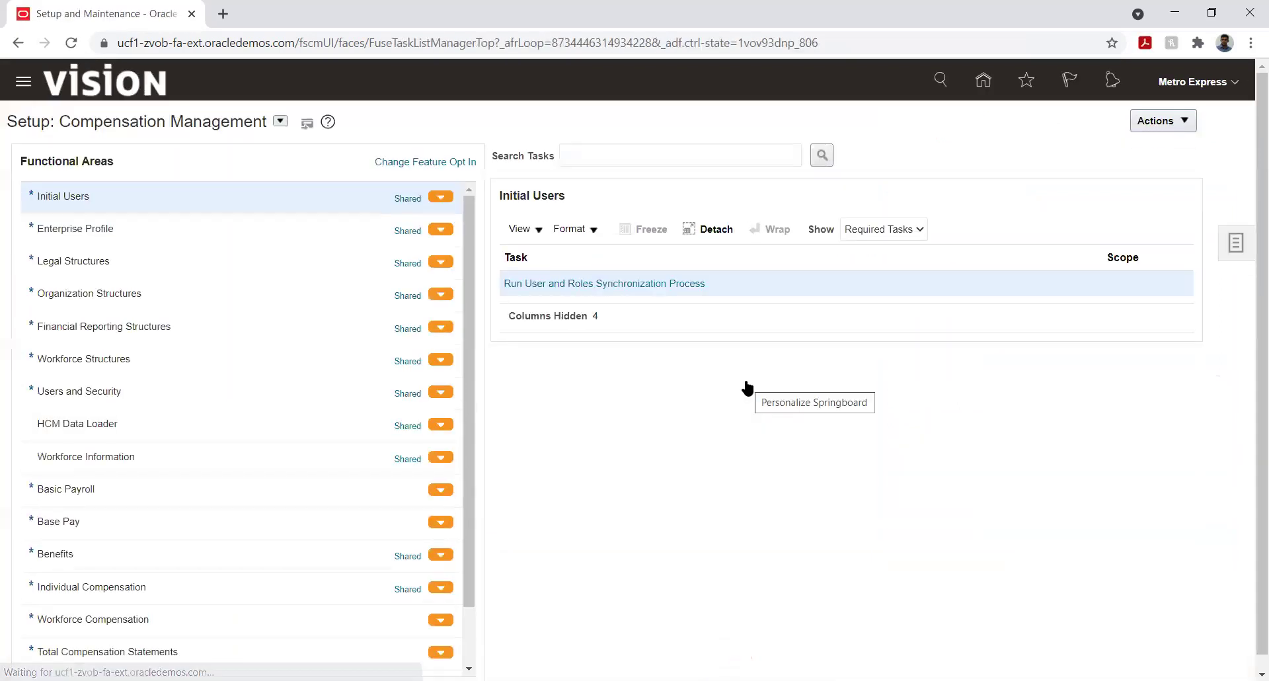
left_click(1235, 242)
left_click(1132, 120)
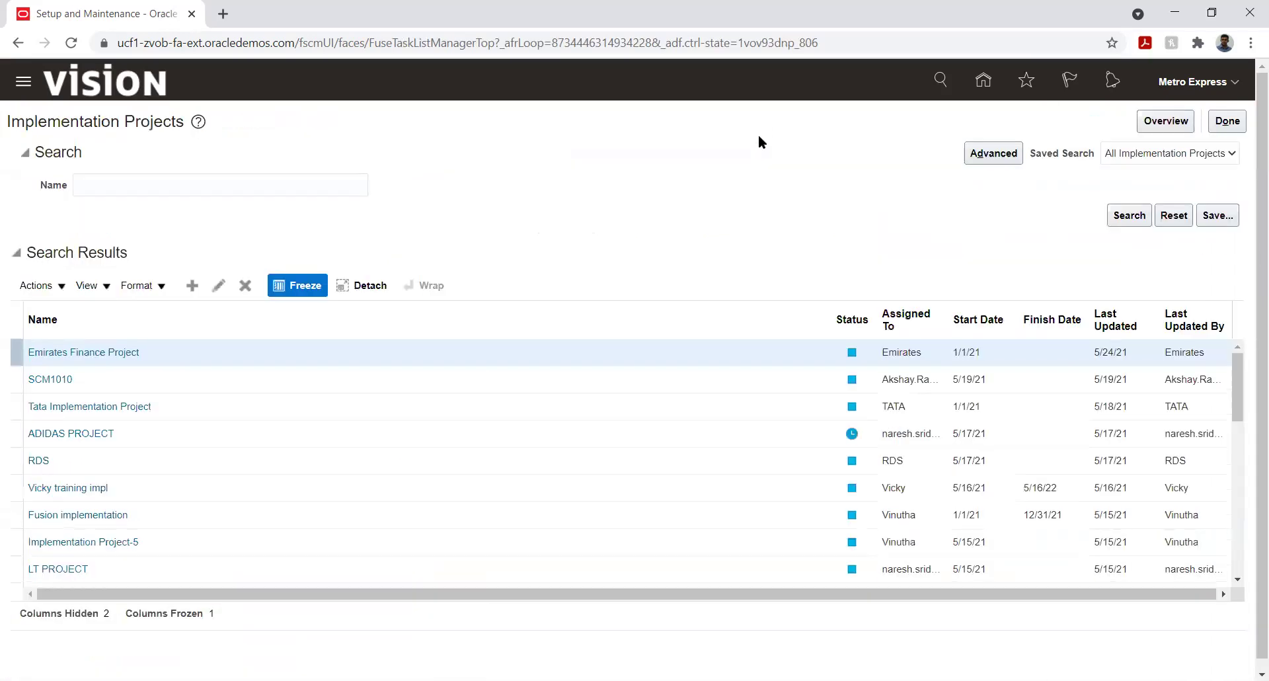
Search the implementation projects by the name Metro and open the Metro Express Limited Implementation Project.
left_click(116, 184)
type("M")
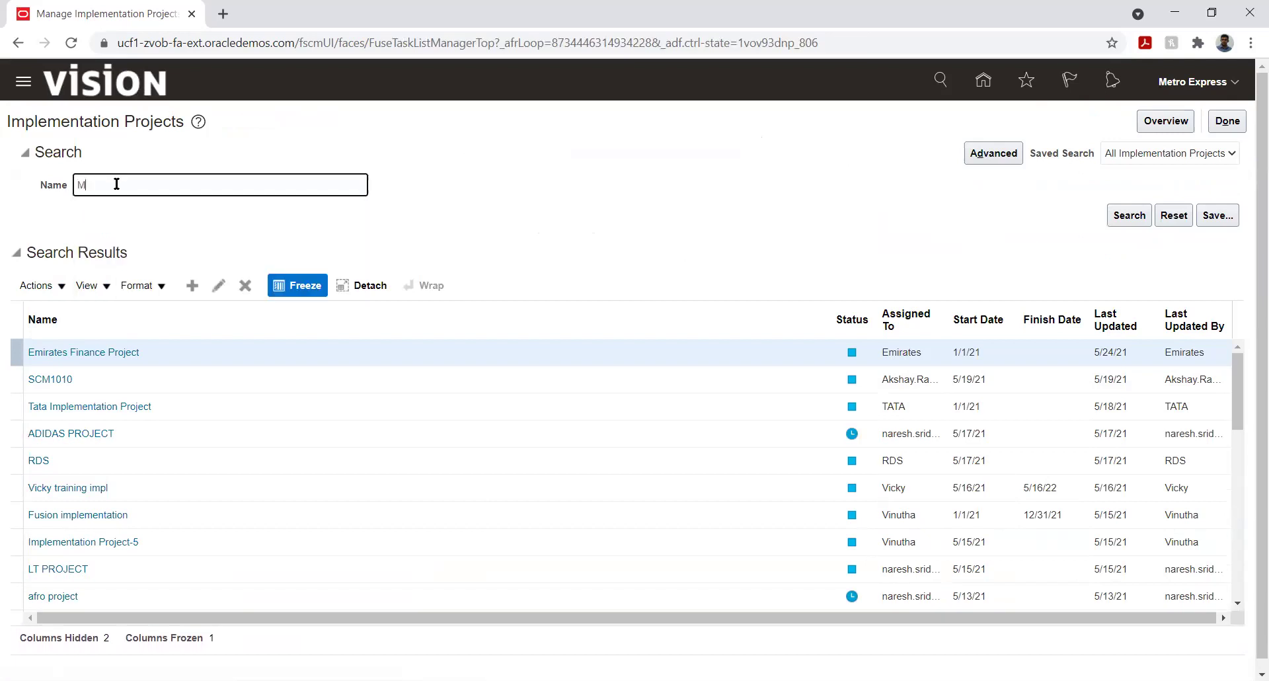
type("atro")
key("Return")
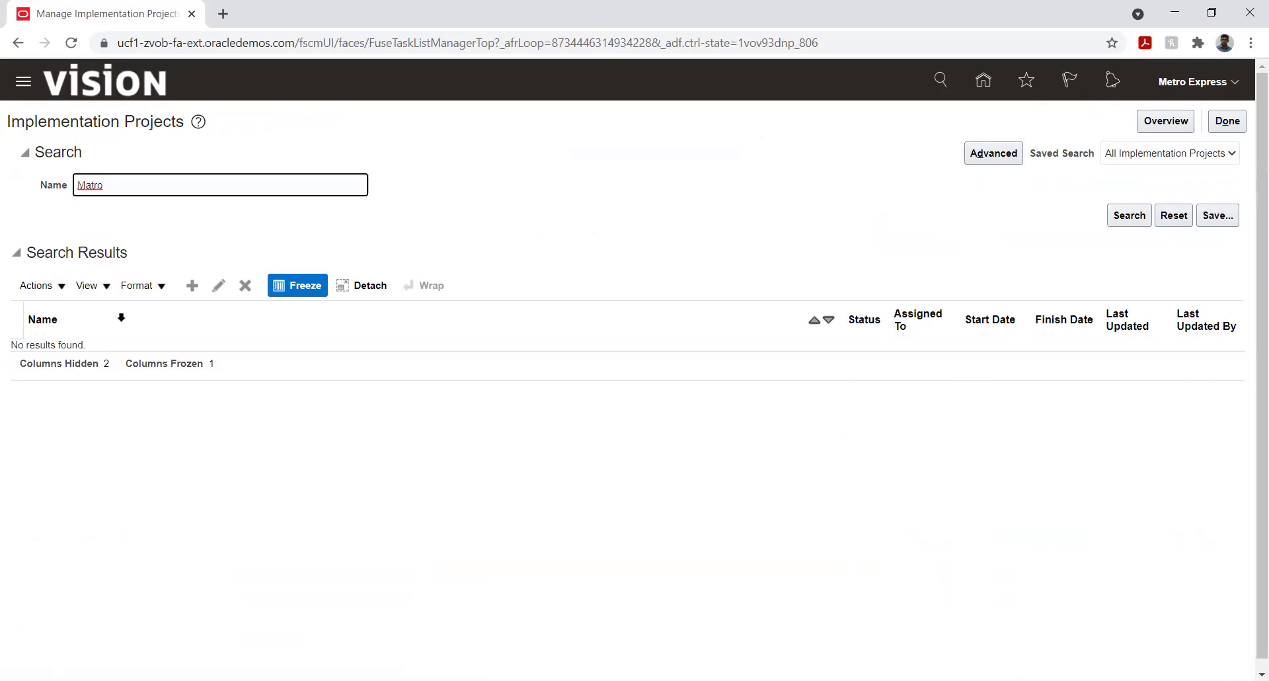
type("%")
key("BackSpace")
key("BackSpace")
key("BackSpace")
key("BackSpace")
key("BackSpace")
type("etr")
key("Return")
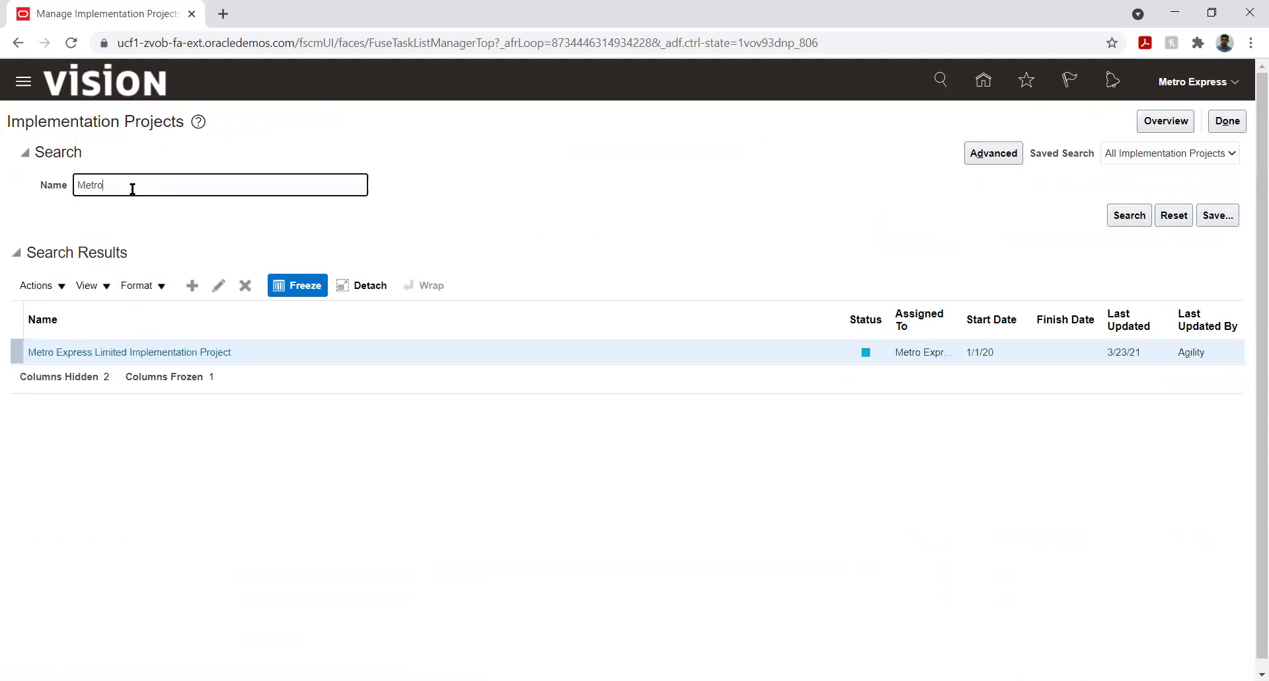
left_click(108, 354)
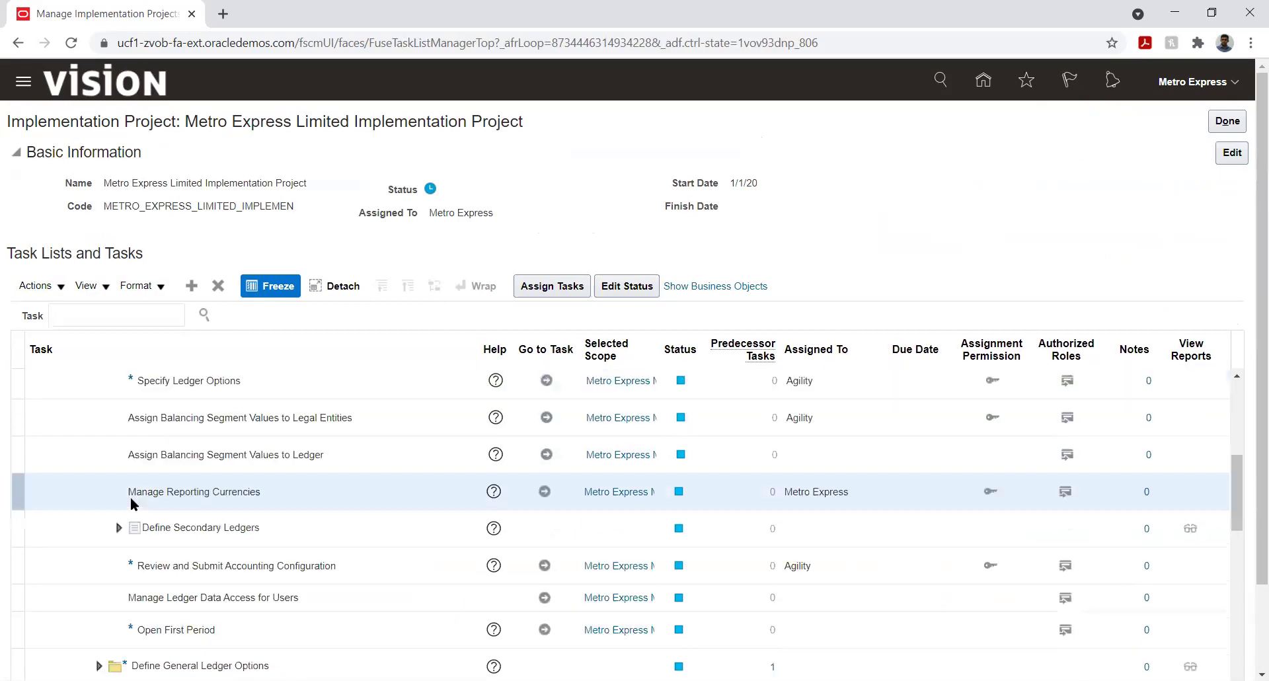
Find the Define Budgetary Controls folder in the project's task list and expand it to show its tasks.
scroll(133, 499, "down", 2)
scroll(132, 498, "down", 1)
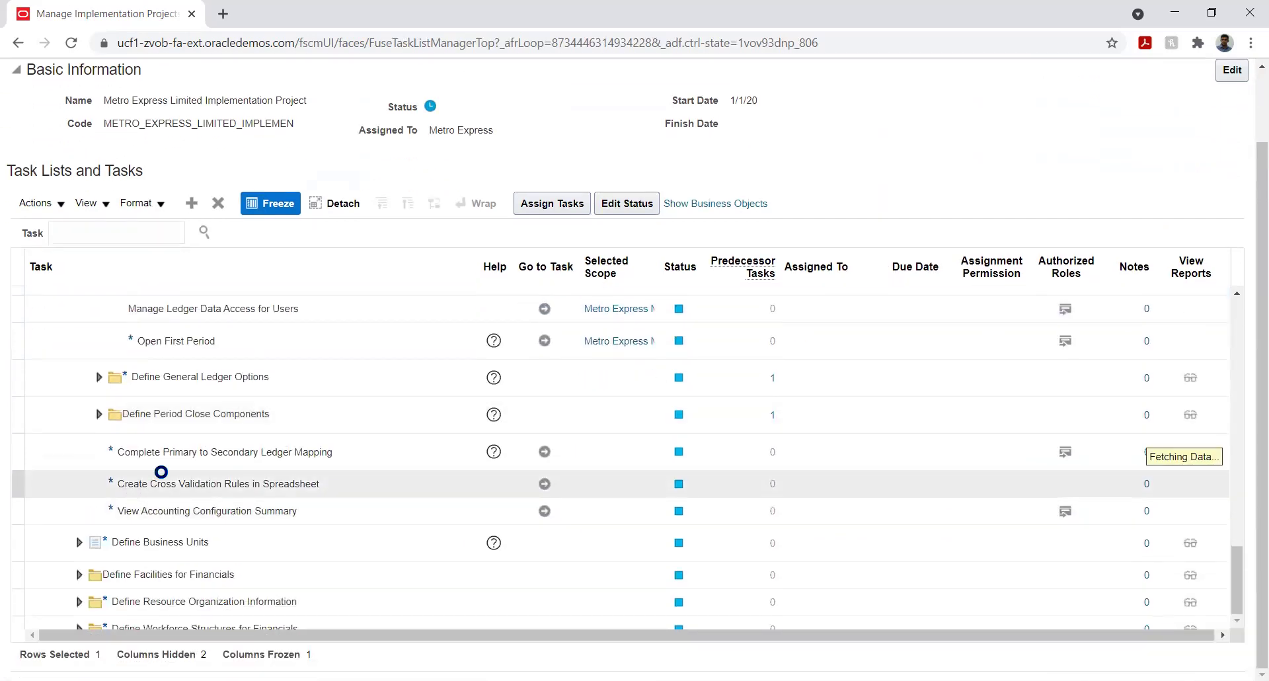
scroll(182, 467, "down", 5)
scroll(182, 466, "down", 1)
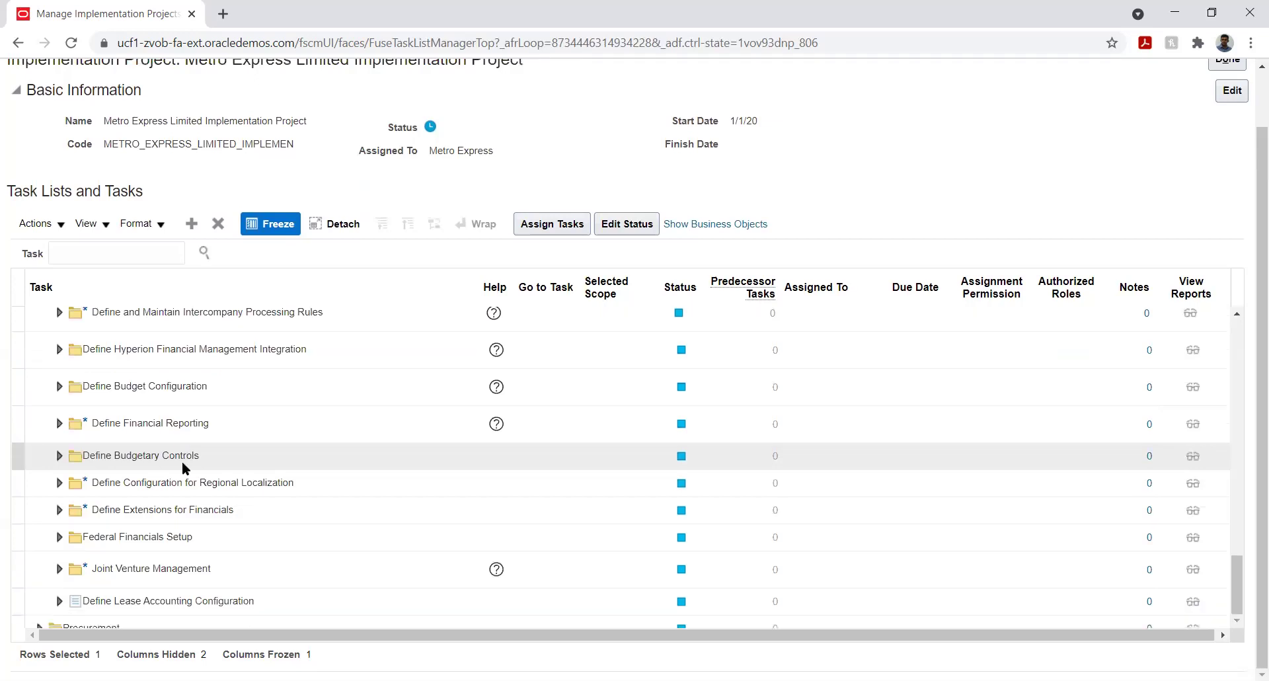
left_click(58, 456)
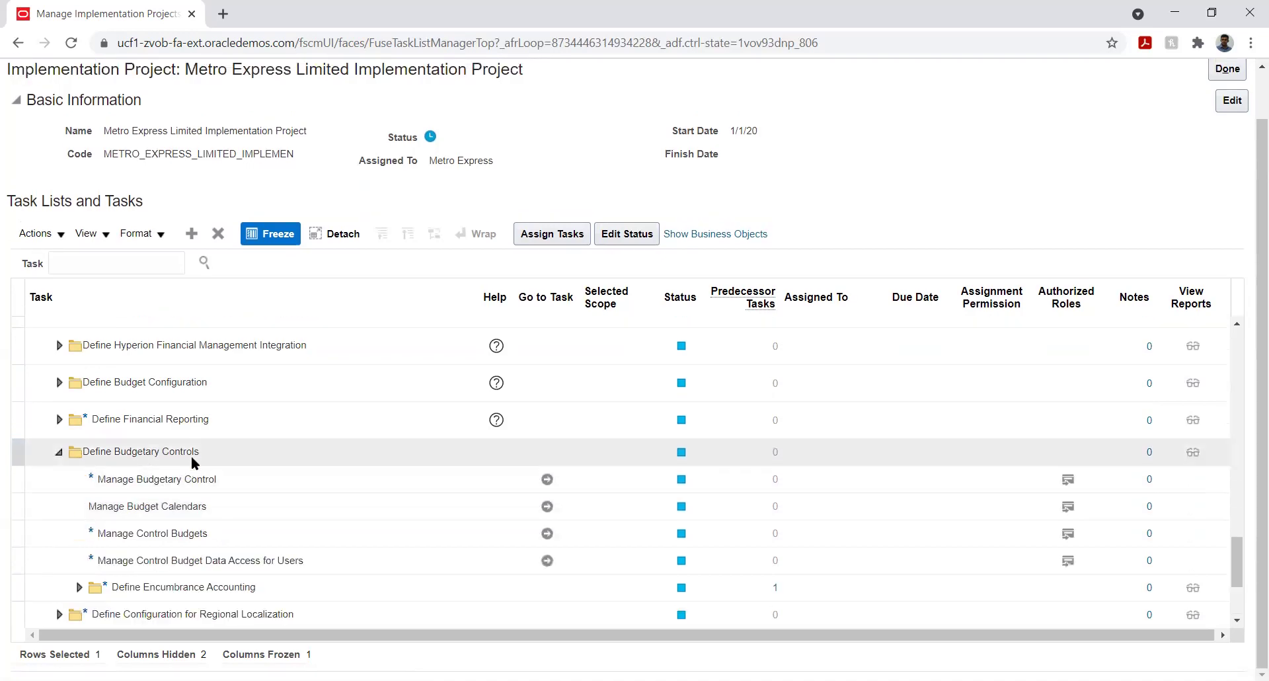
scroll(170, 448, "down", 3)
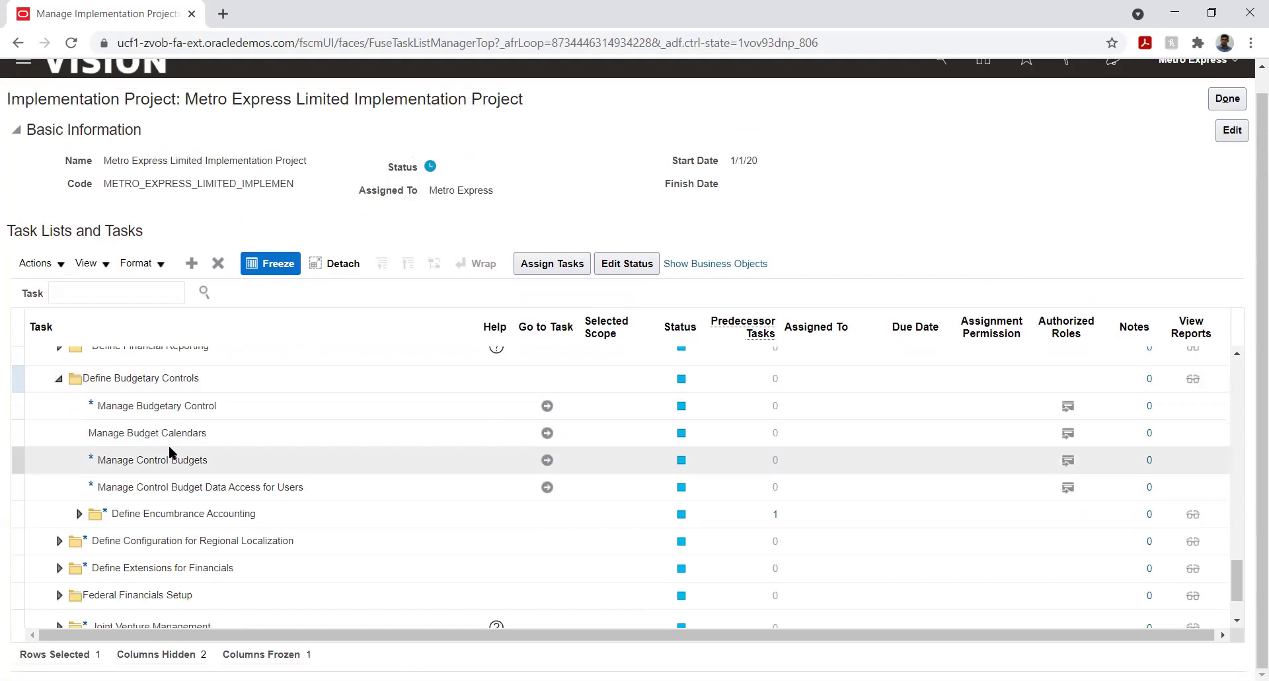
Expand the Define Budget Configuration folder to view its tasks, and open the Manage Budgetary Control task under Define Budgetary Controls.
scroll(169, 446, "up", 3)
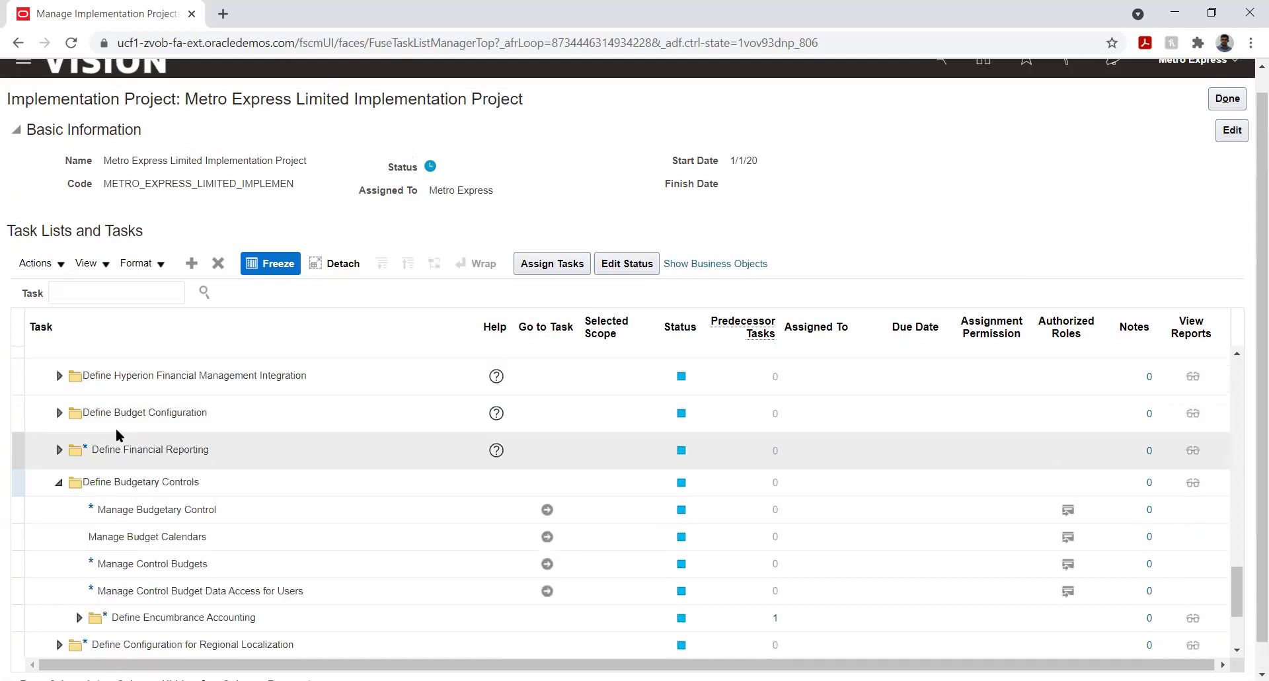
left_click(59, 413)
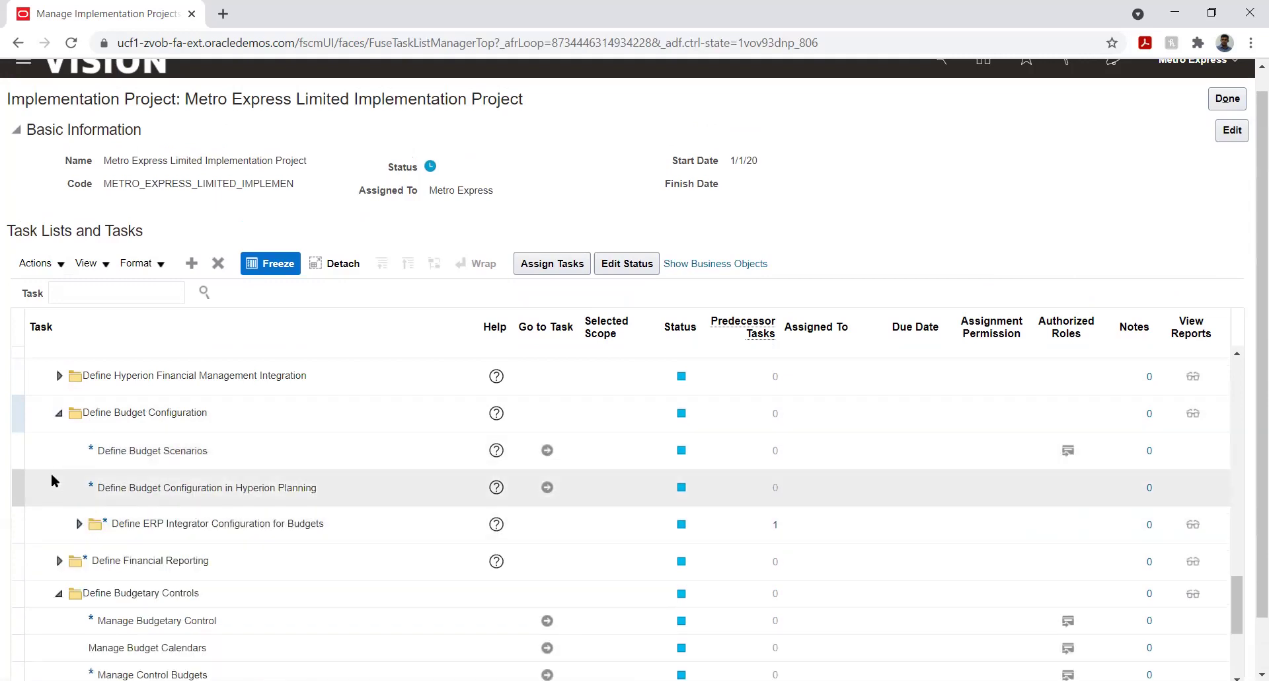
scroll(50, 473, "down", 2)
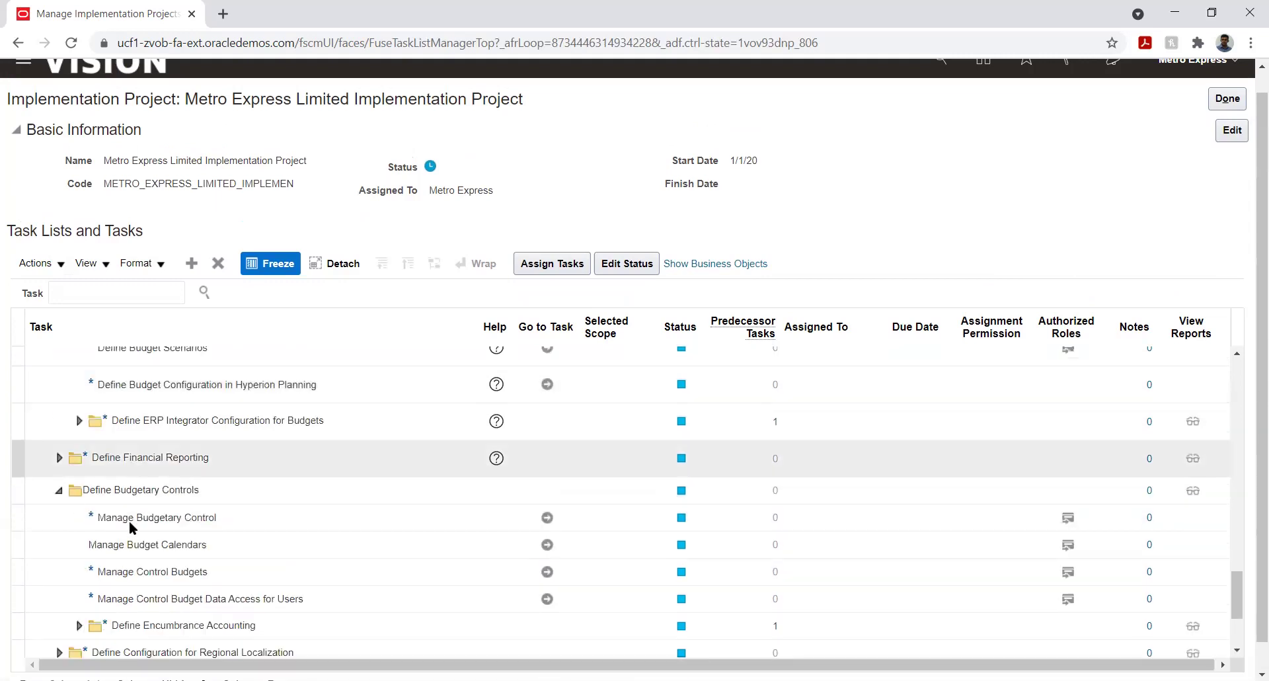
left_click(546, 517)
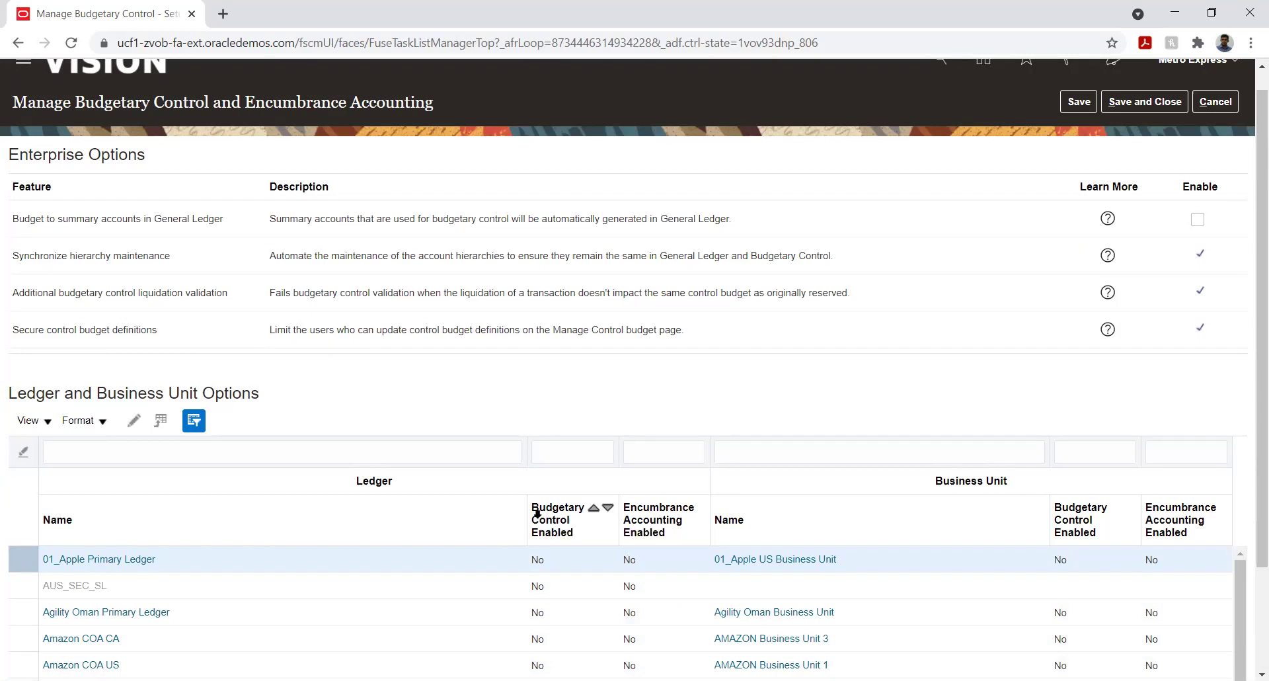
Filter the ledger names by Metro and open the Metro Express Mauritius PL ledger's budgetary control and encumbrance accounting options.
left_click(159, 450)
type("Metro")
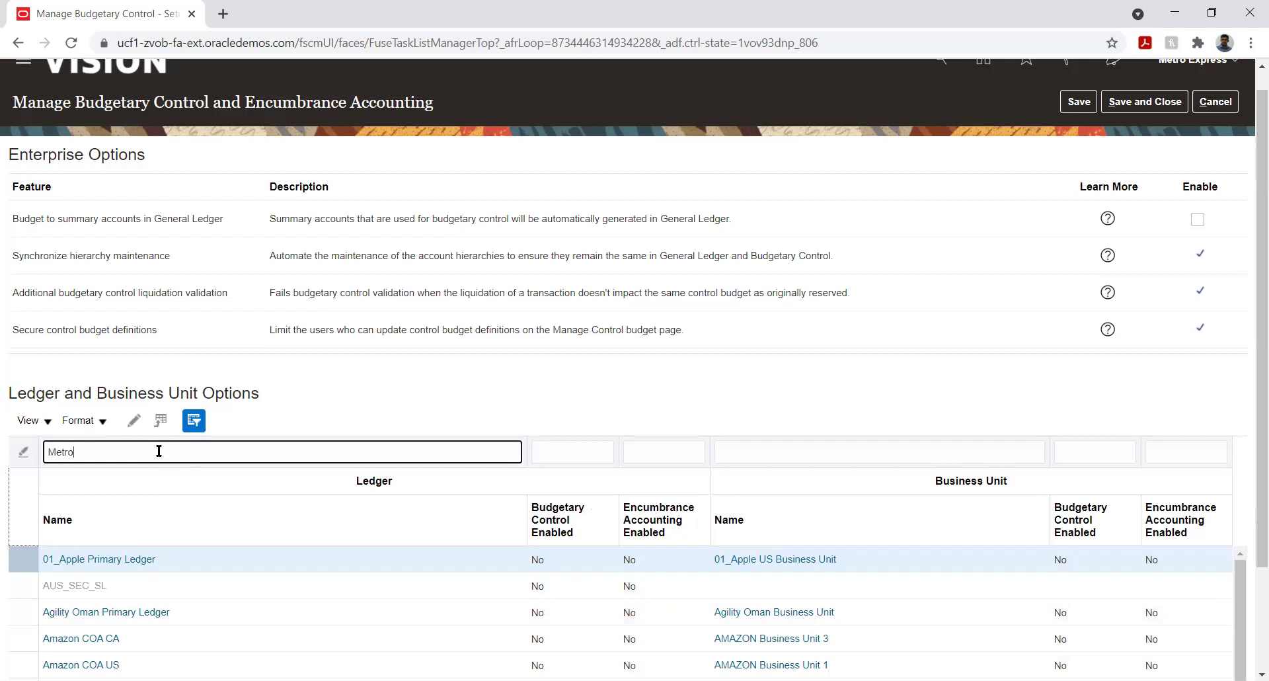
key("Return")
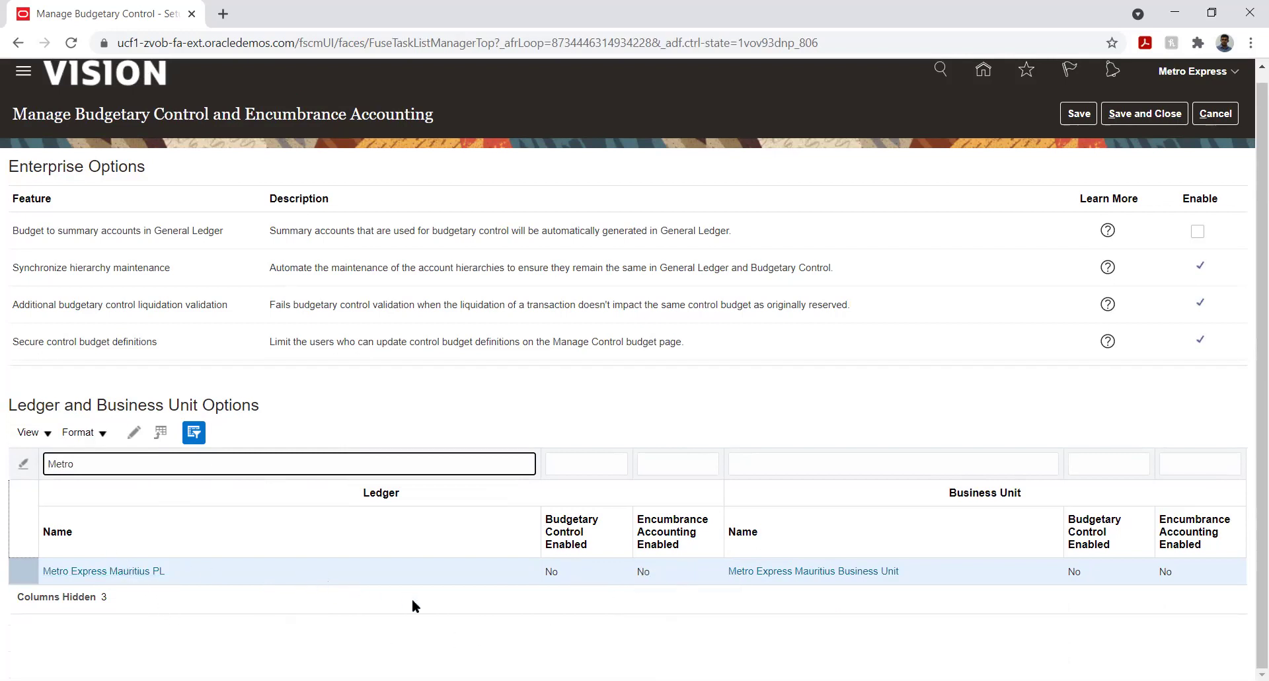
left_click(100, 575)
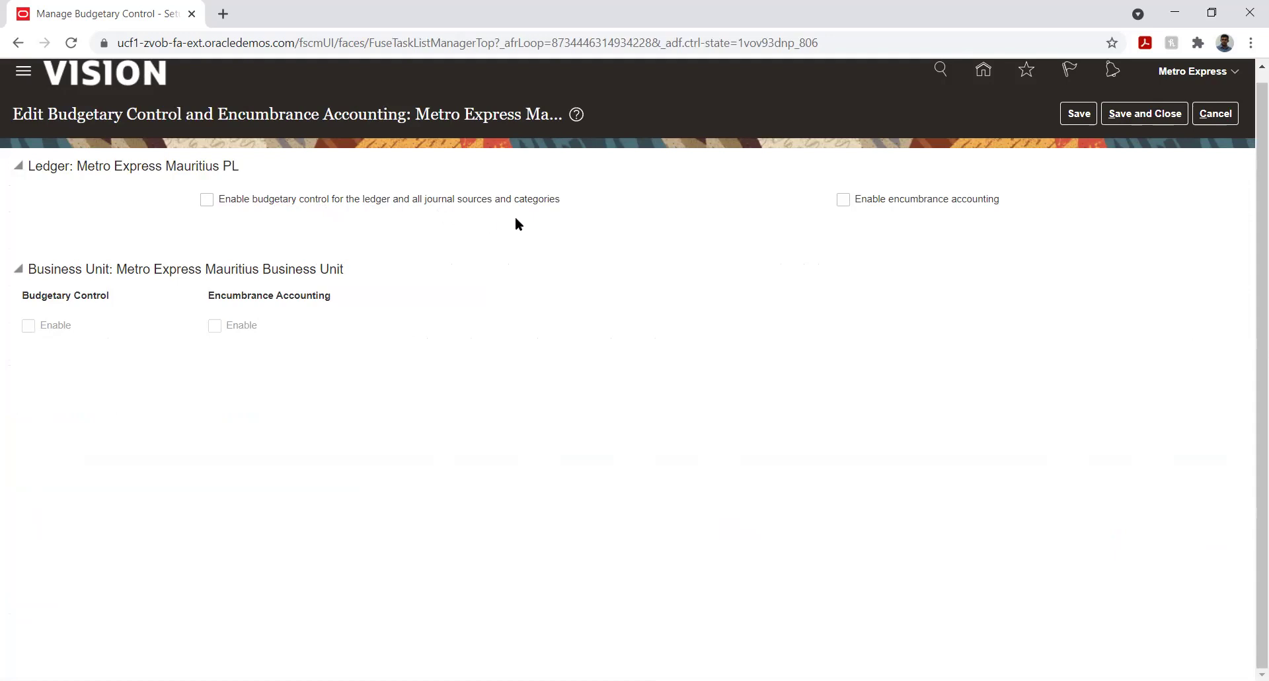
Enable budgetary control for the Metro Express Mauritius PL ledger and its business unit, and review the business function options.
left_click(207, 200)
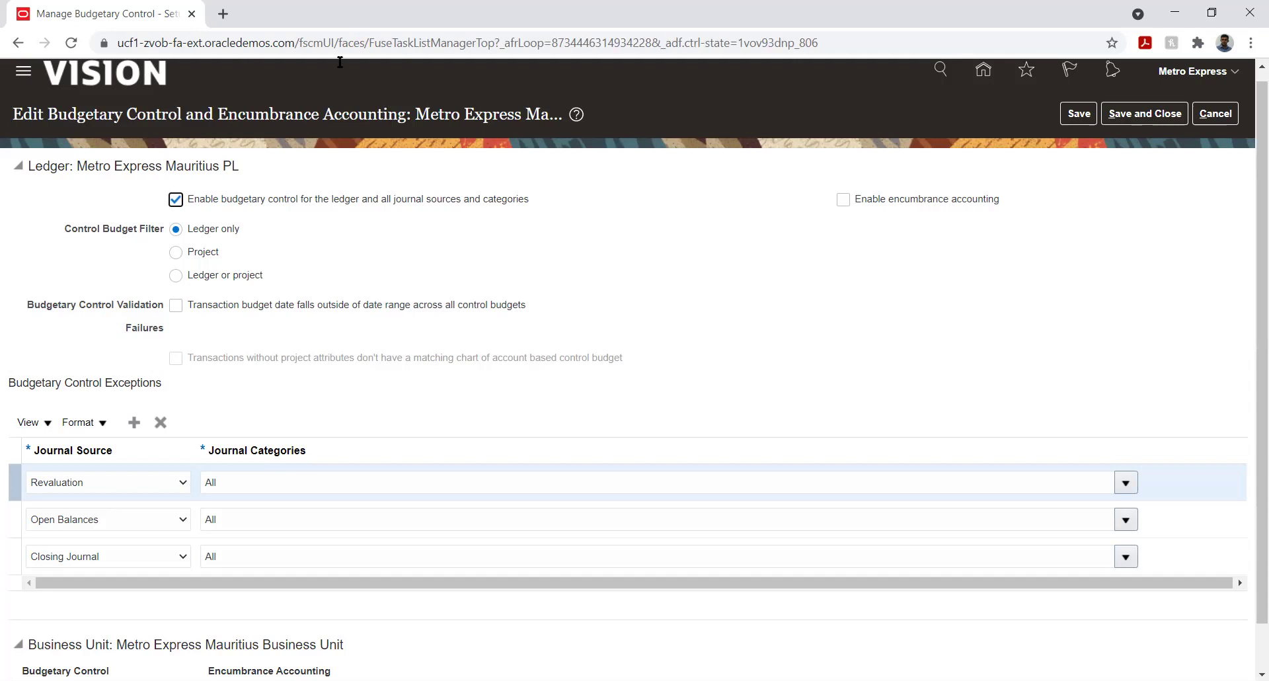
scroll(180, 419, "down", 1)
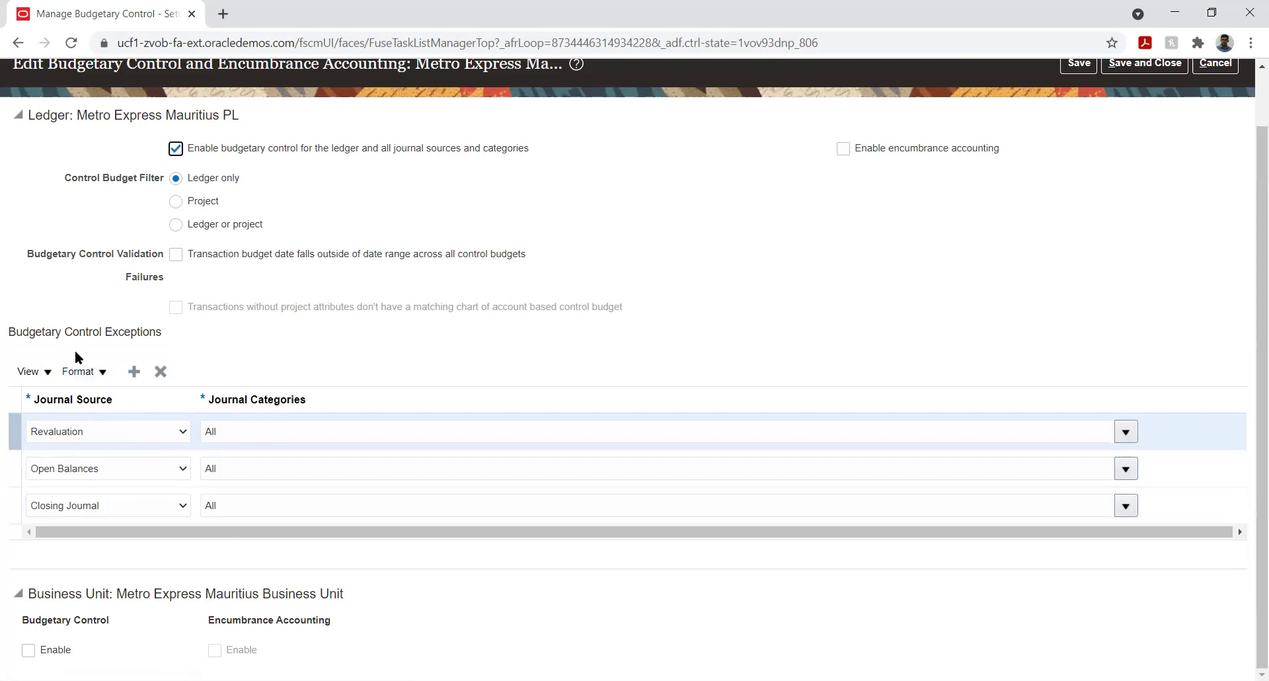
left_click(394, 358)
left_click(28, 649)
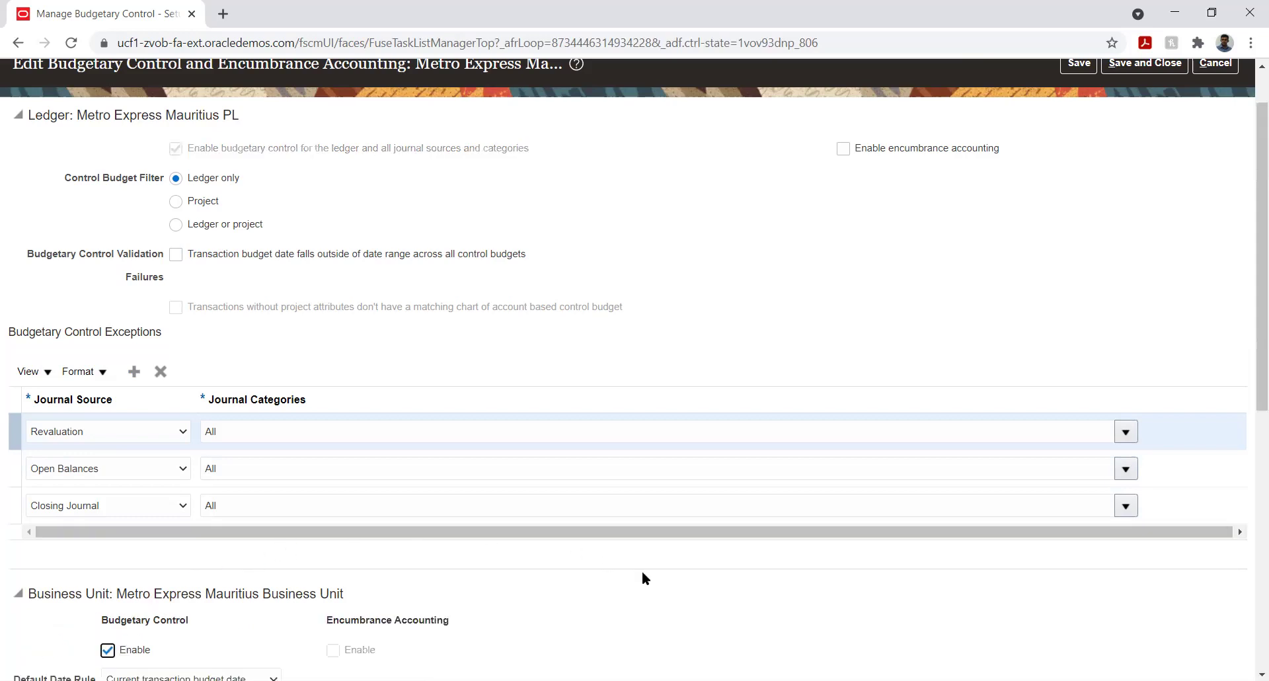
scroll(1139, 560, "down", 8)
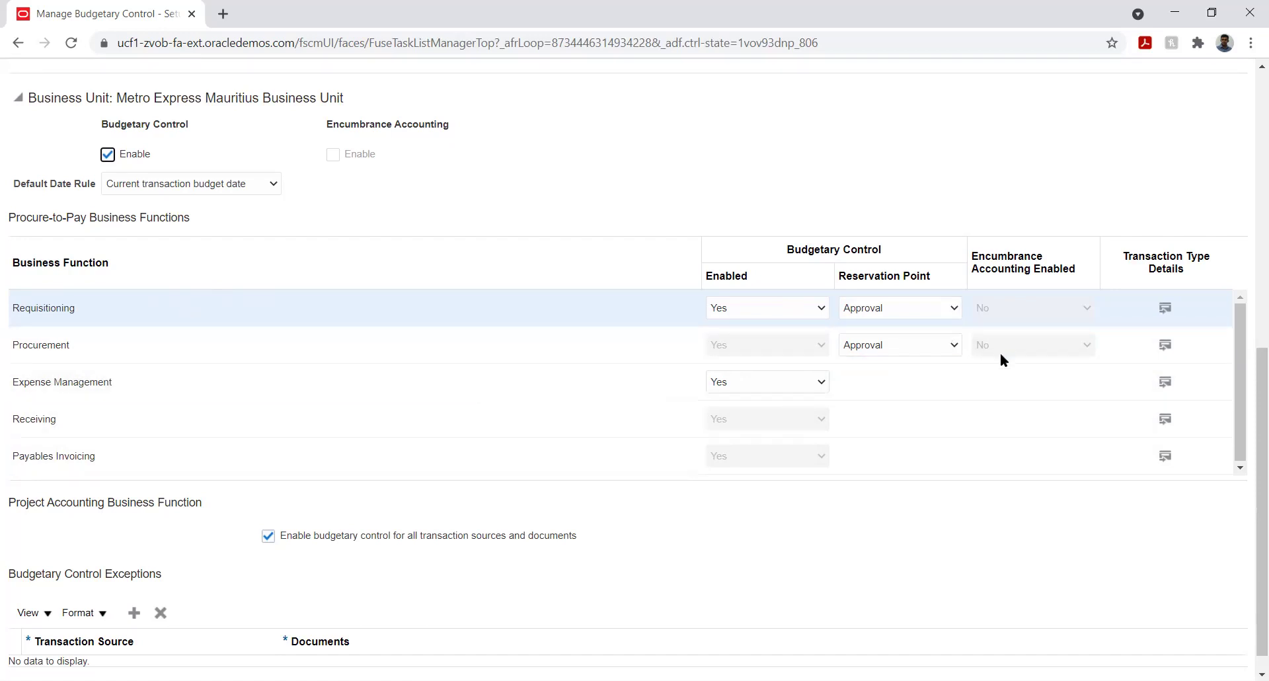
Review the transaction type details for the Procurement, Expense Management and Payables Invoicing business functions without changing them.
left_click(1164, 344)
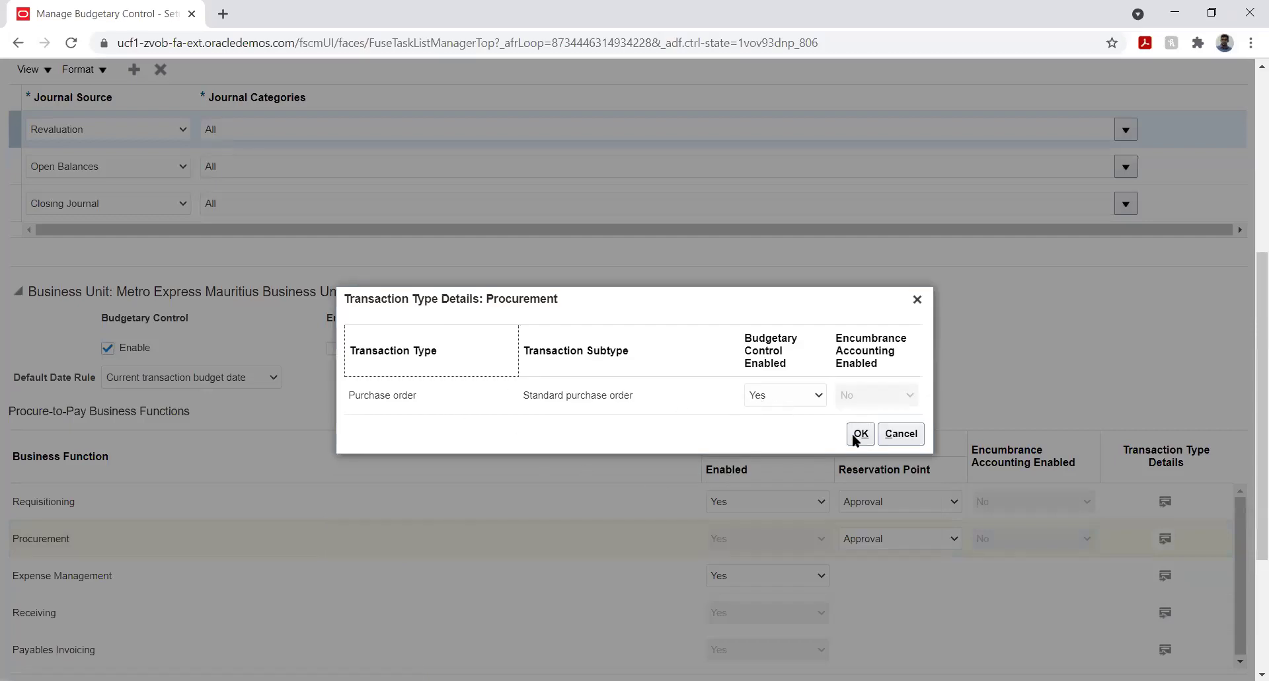
left_click(900, 434)
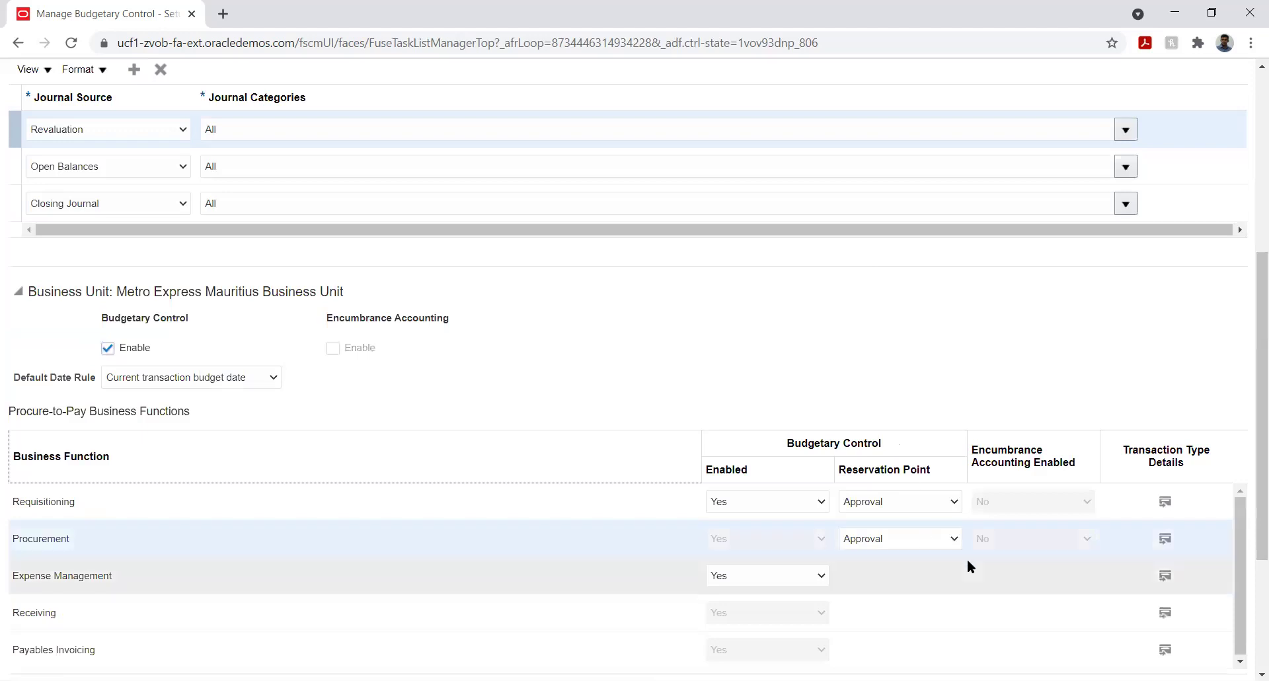
left_click(1164, 574)
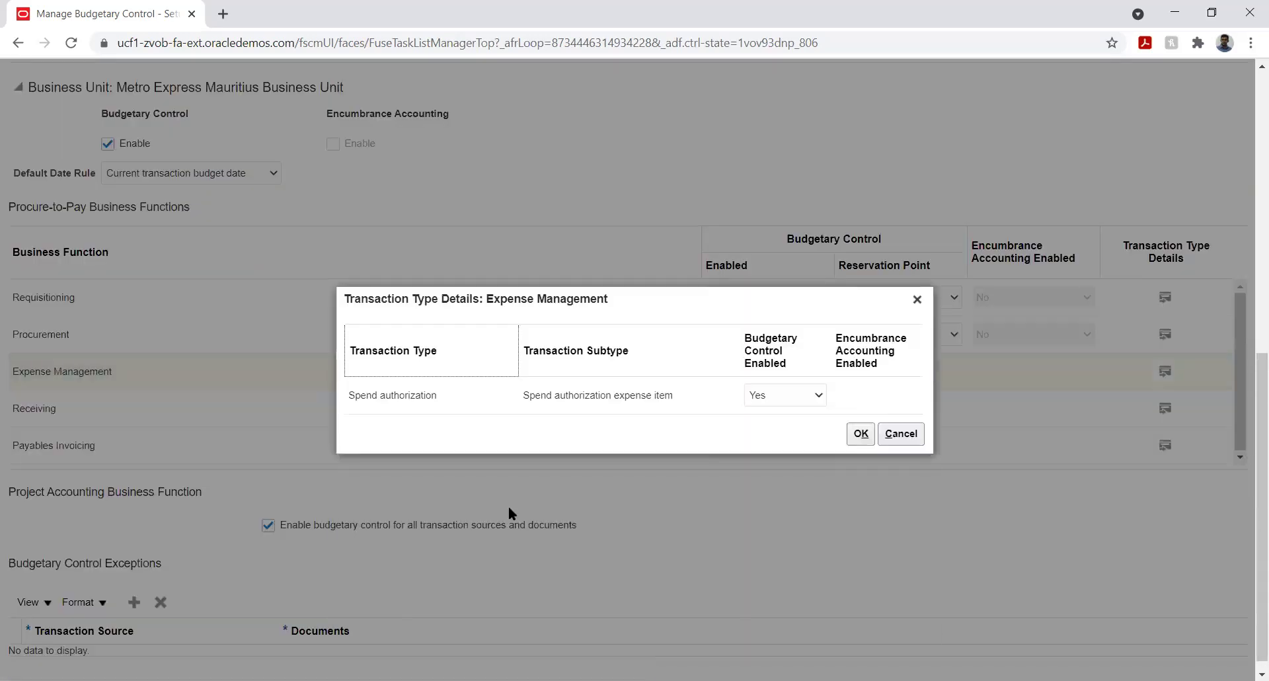
left_click(909, 433)
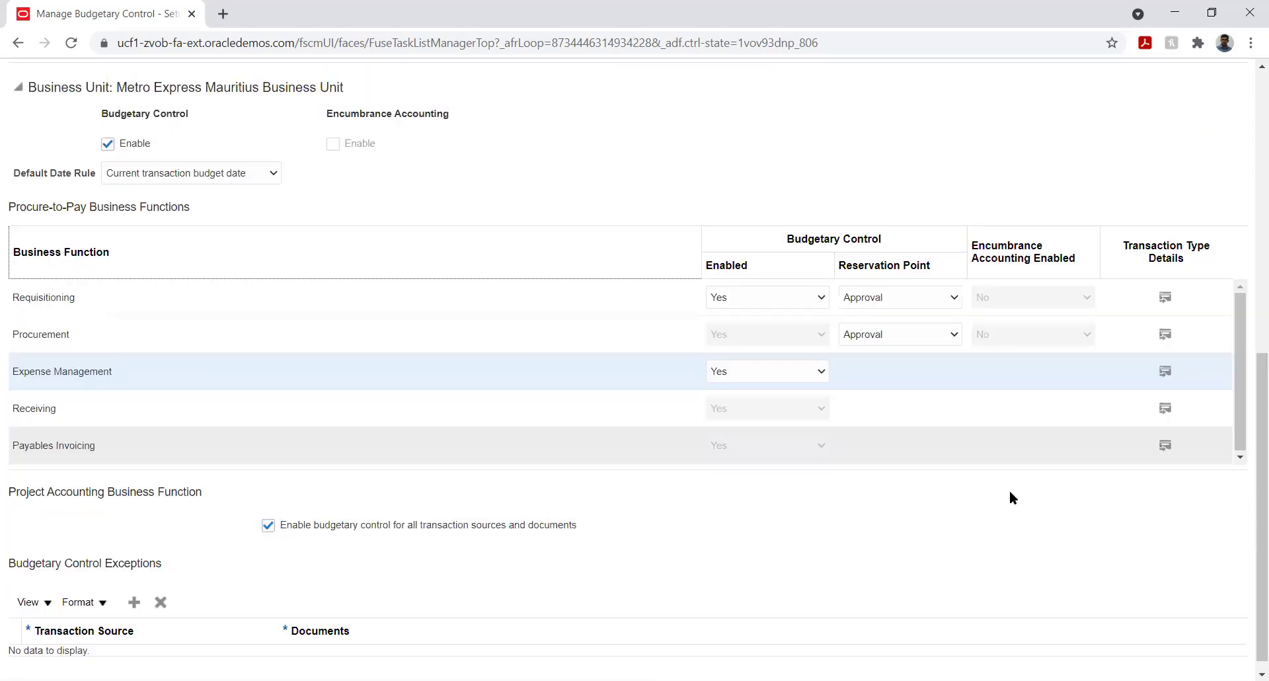
left_click(1159, 446)
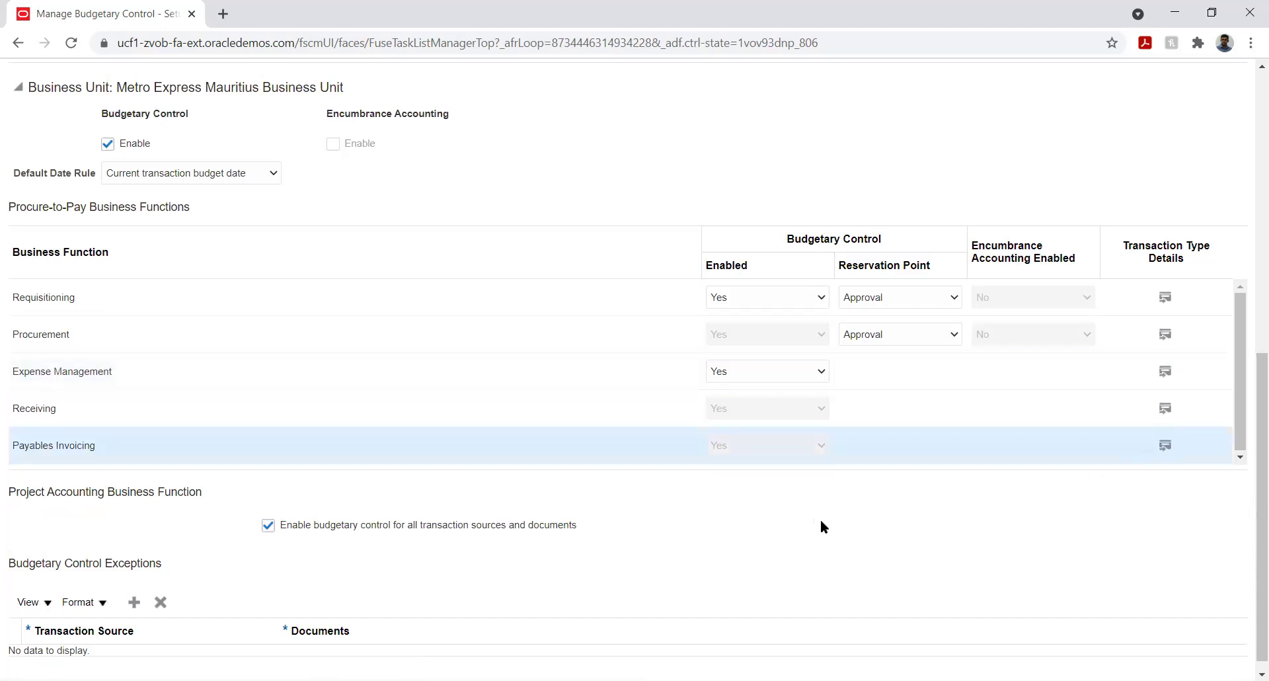
left_click(1165, 445)
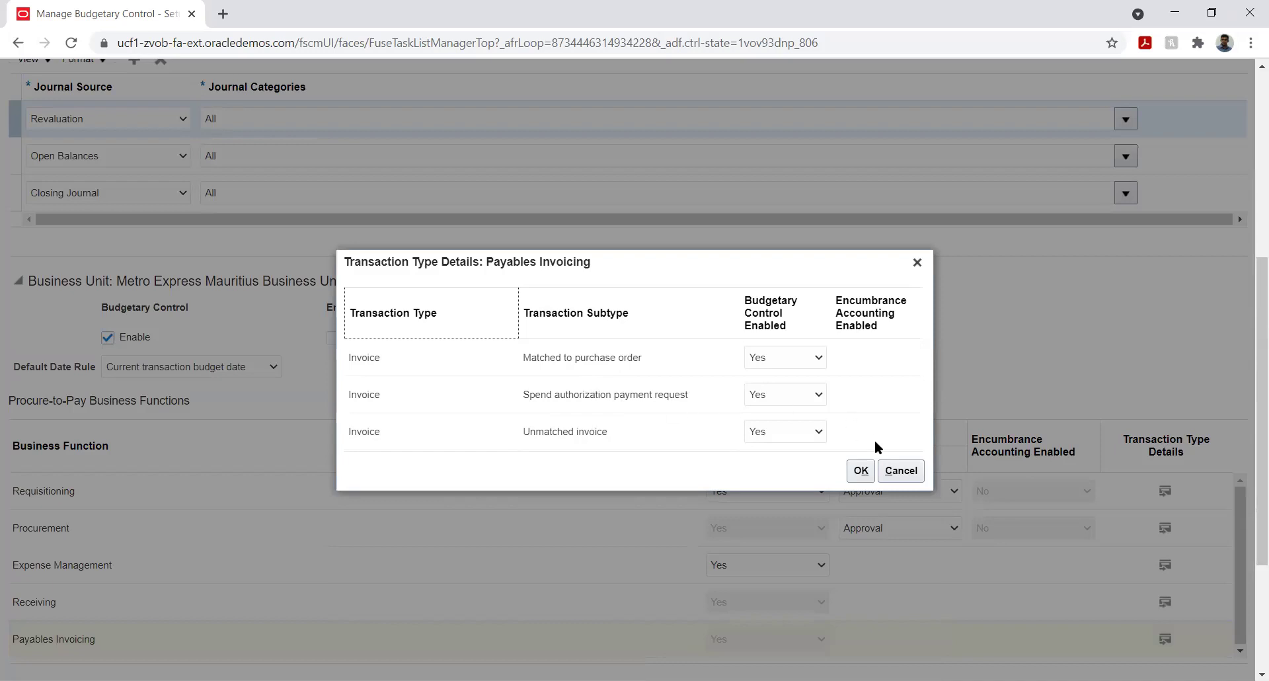
left_click(896, 467)
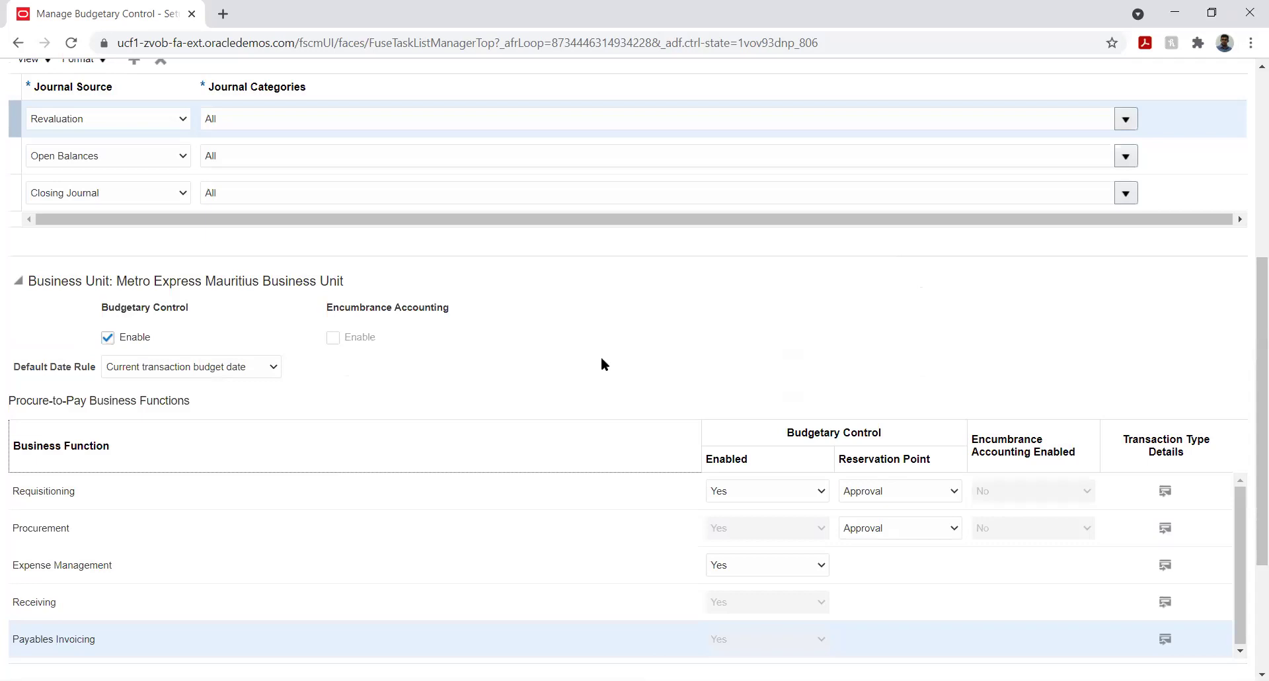
Add a project accounting budgetary control exception for Oracle Fusion Projects, view its document choices, and delete the exception row.
scroll(511, 320, "down", 3)
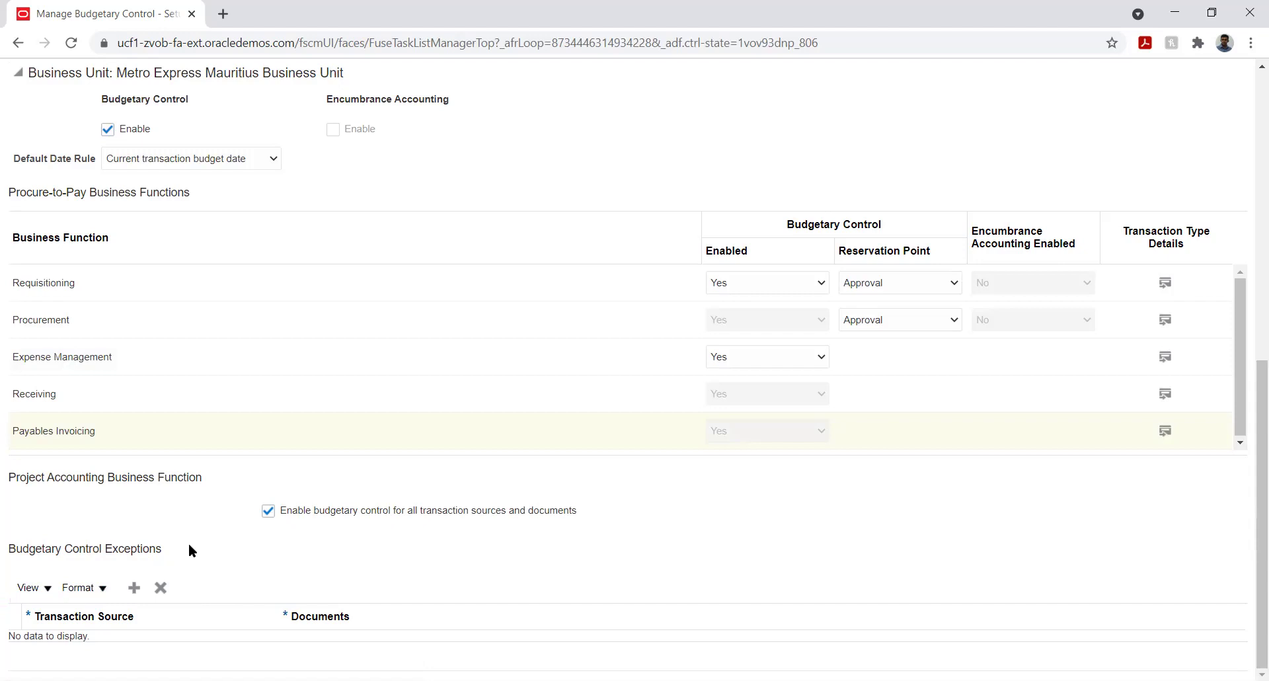
left_click(134, 587)
scroll(219, 608, "down", 1)
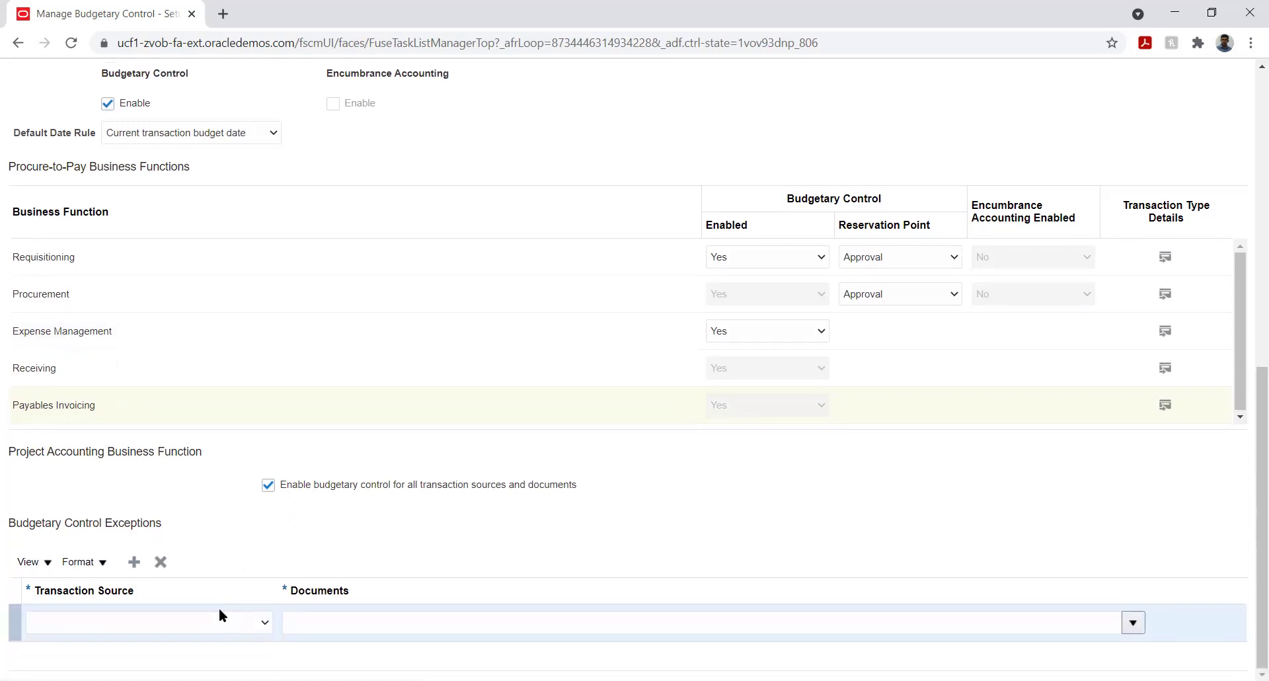
left_click(246, 621)
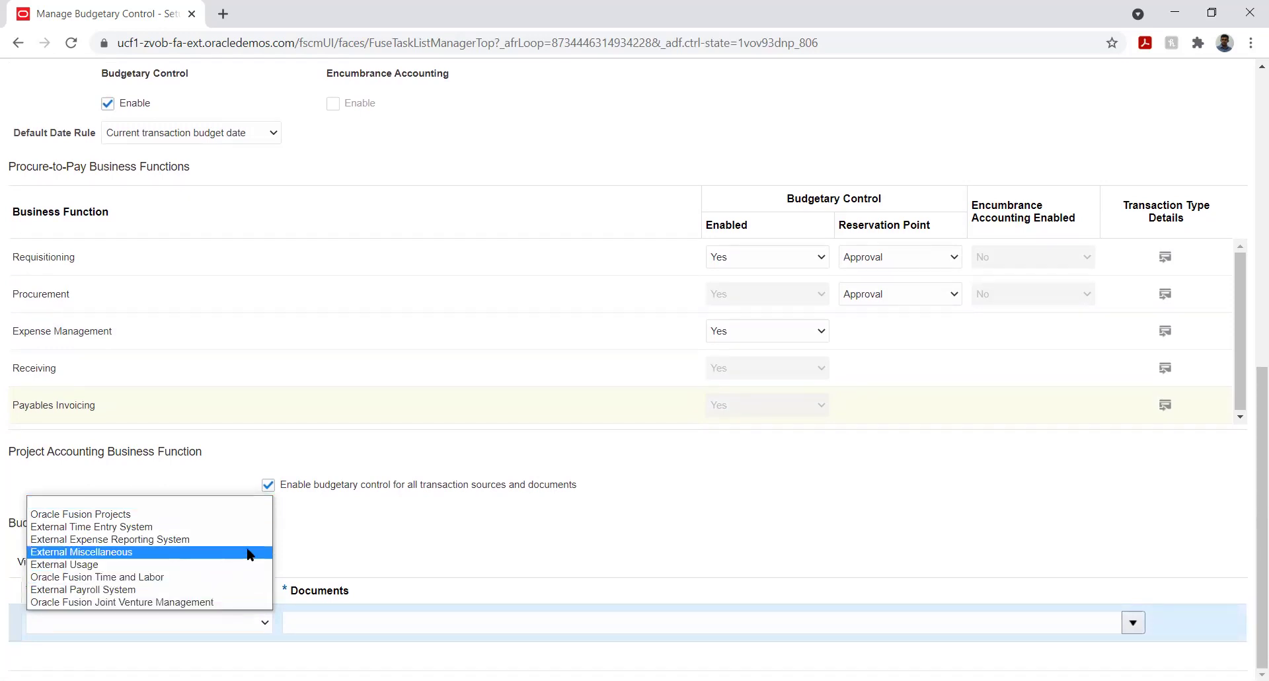
left_click(148, 515)
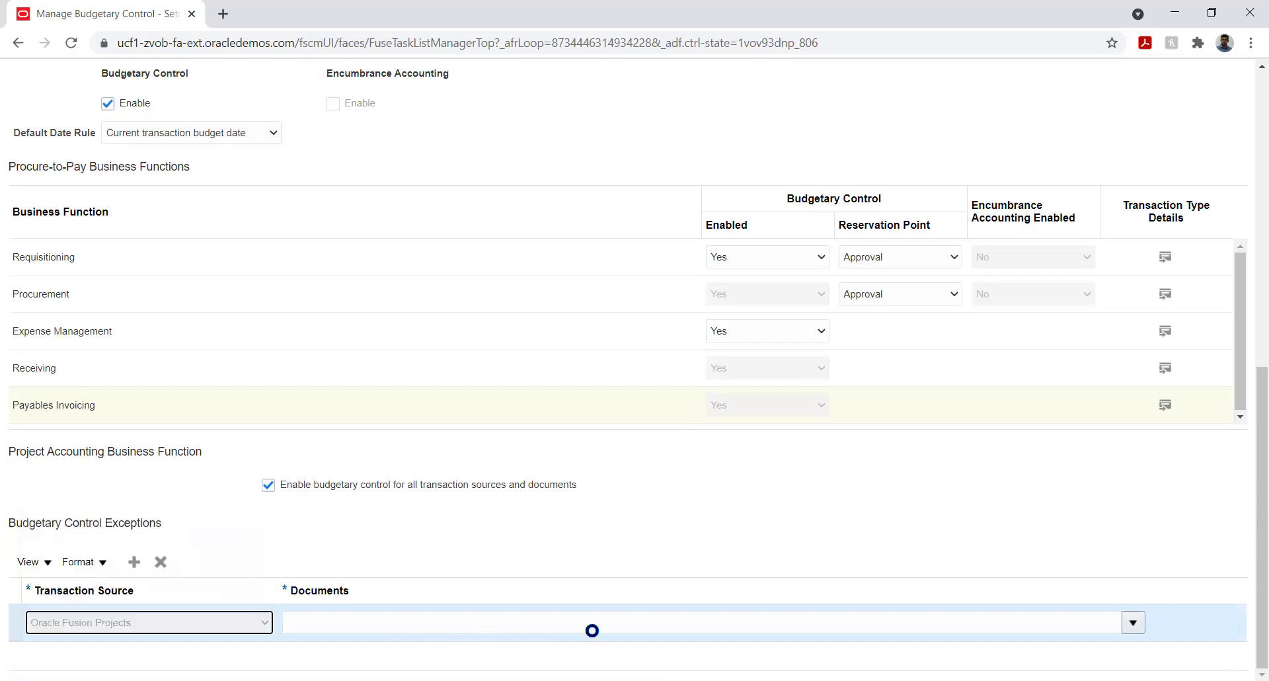
left_click(1134, 622)
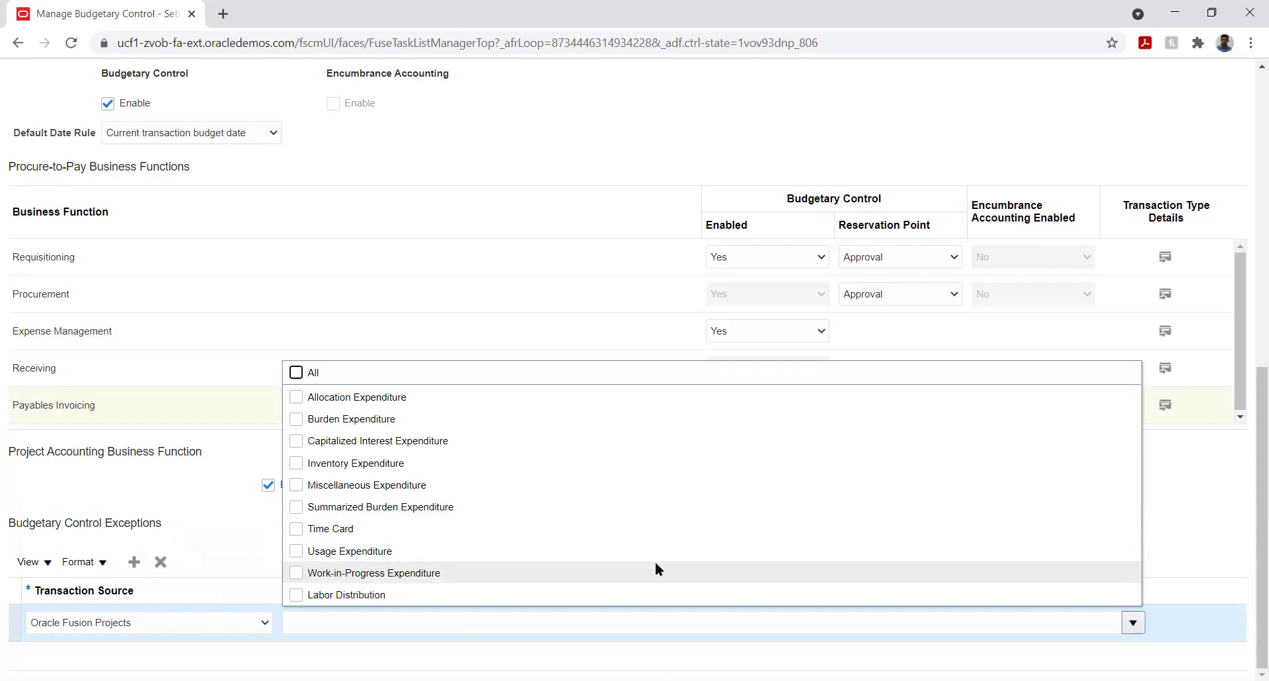
left_click(247, 457)
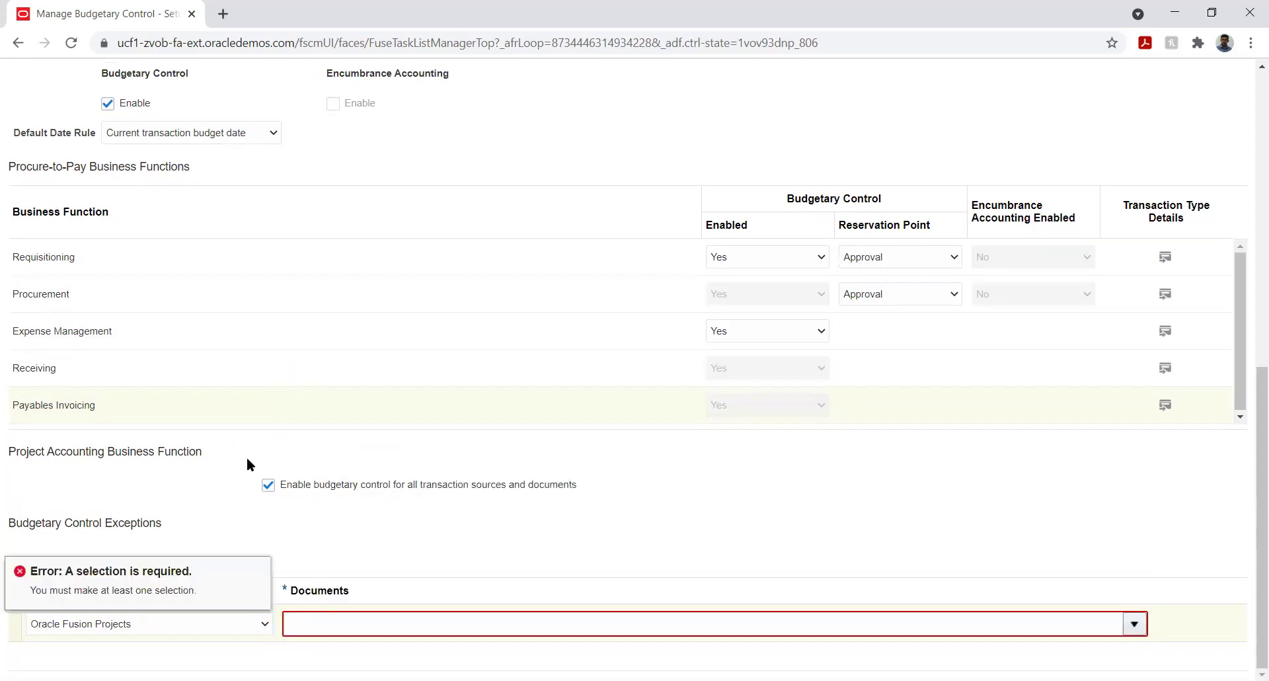
left_click(248, 622)
left_click(247, 621)
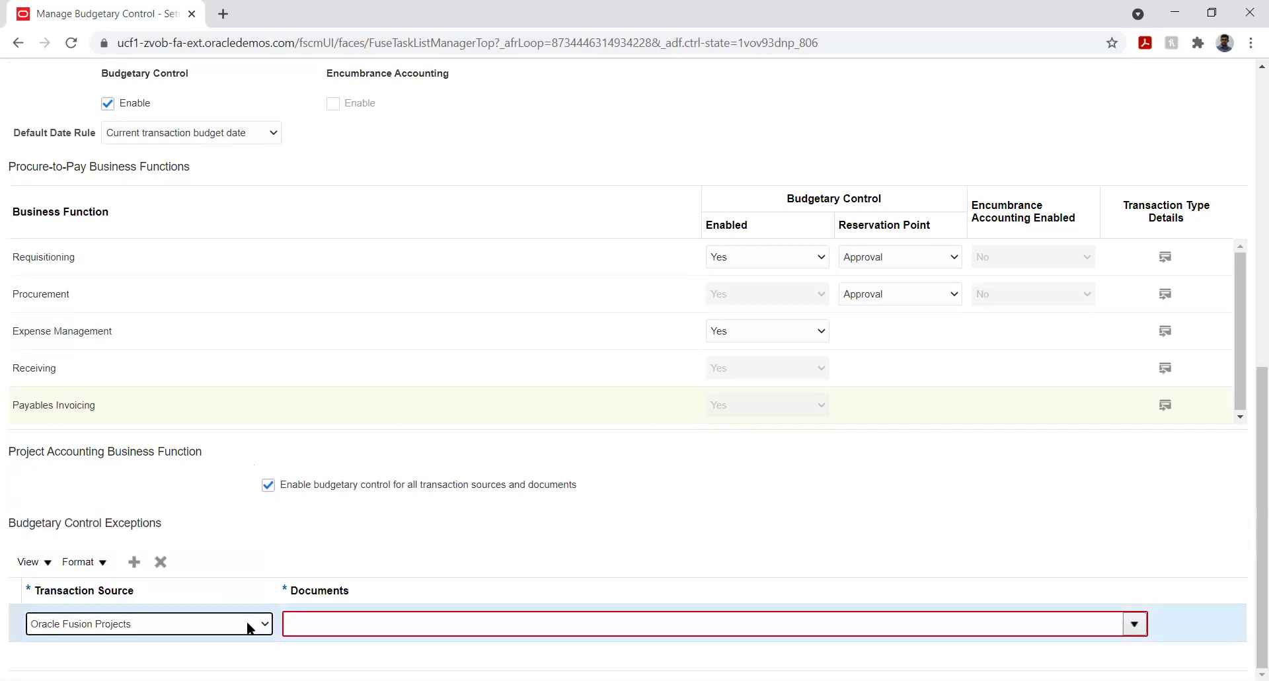
left_click(162, 559)
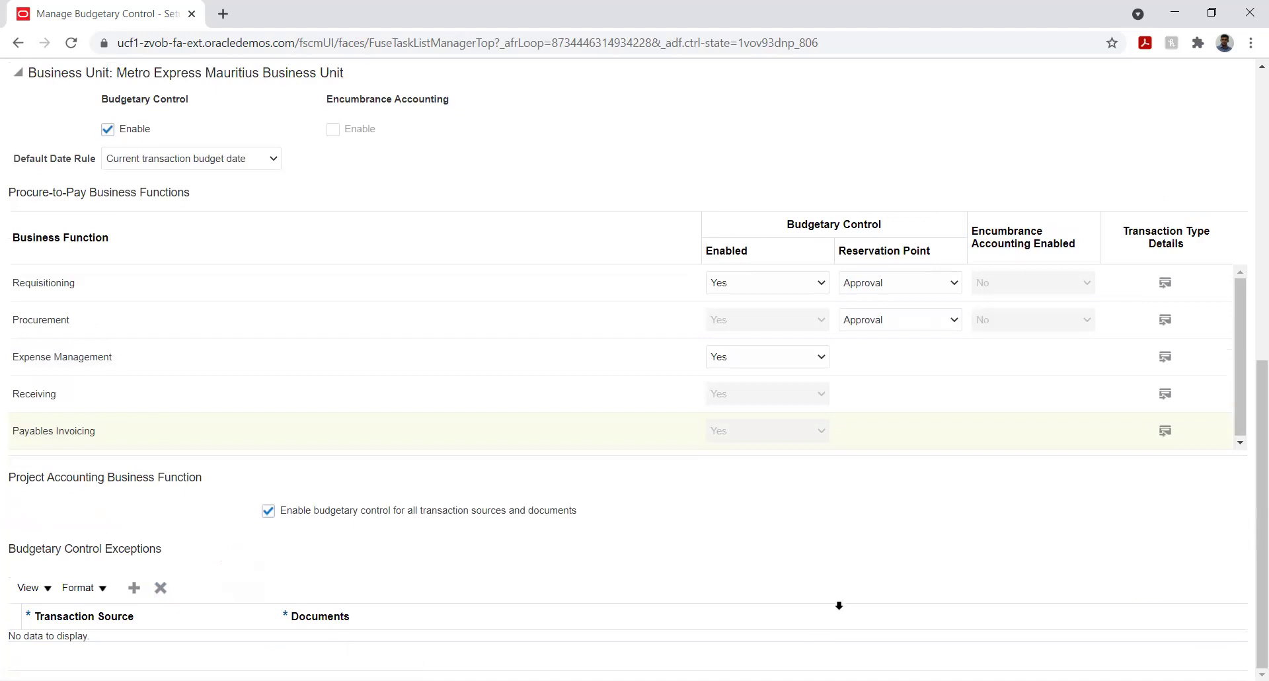
Save the Metro Express Mauritius PL budgetary control settings, accepting the change, and save and close the overall budgetary control setup.
scroll(838, 608, "up", 10)
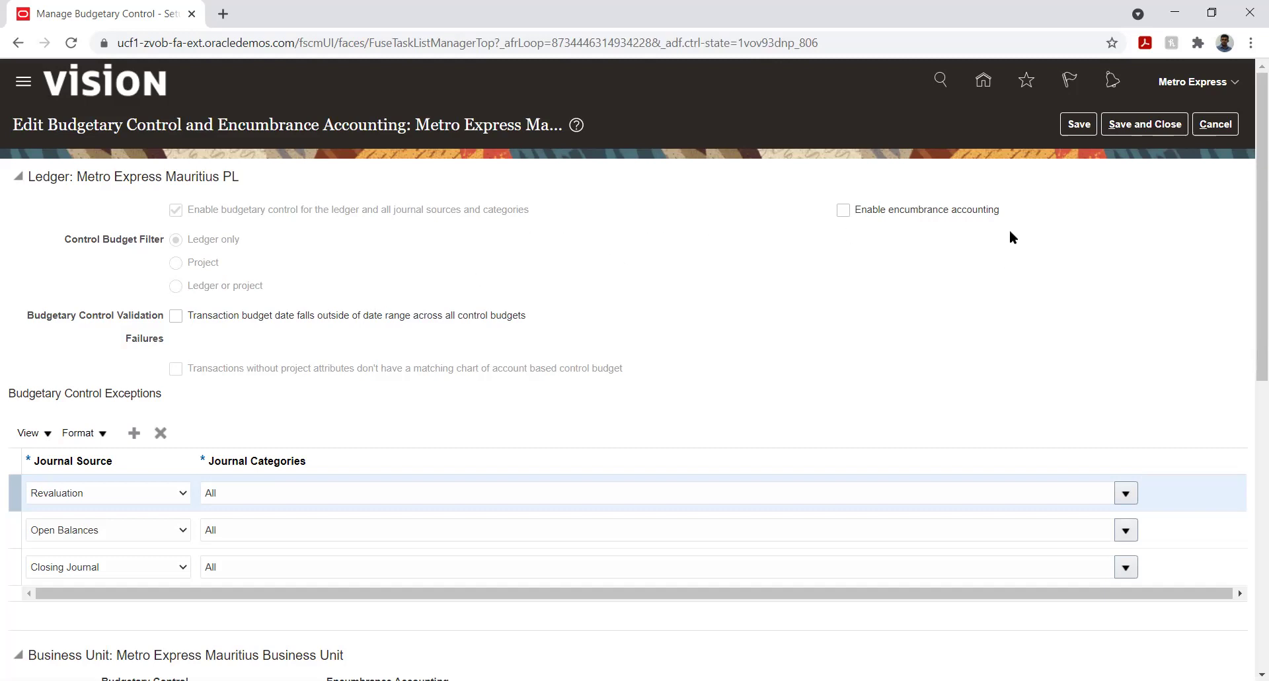
left_click(1078, 124)
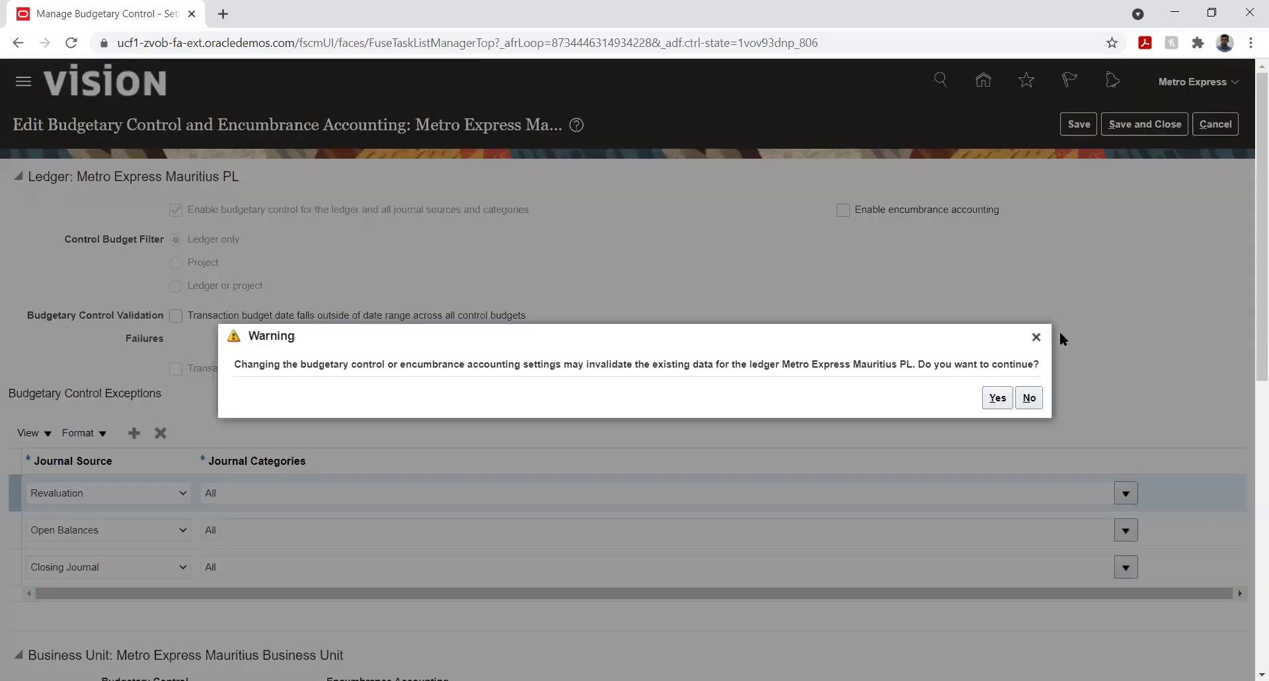
left_click(992, 401)
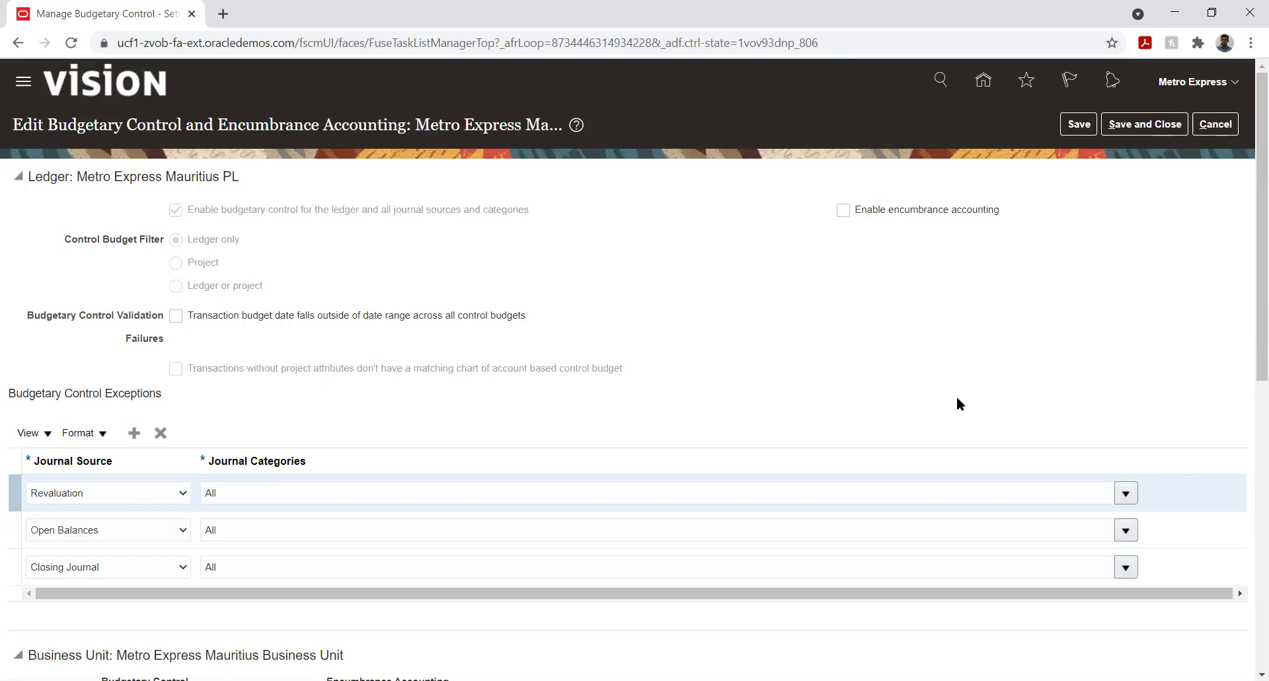
left_click(1144, 124)
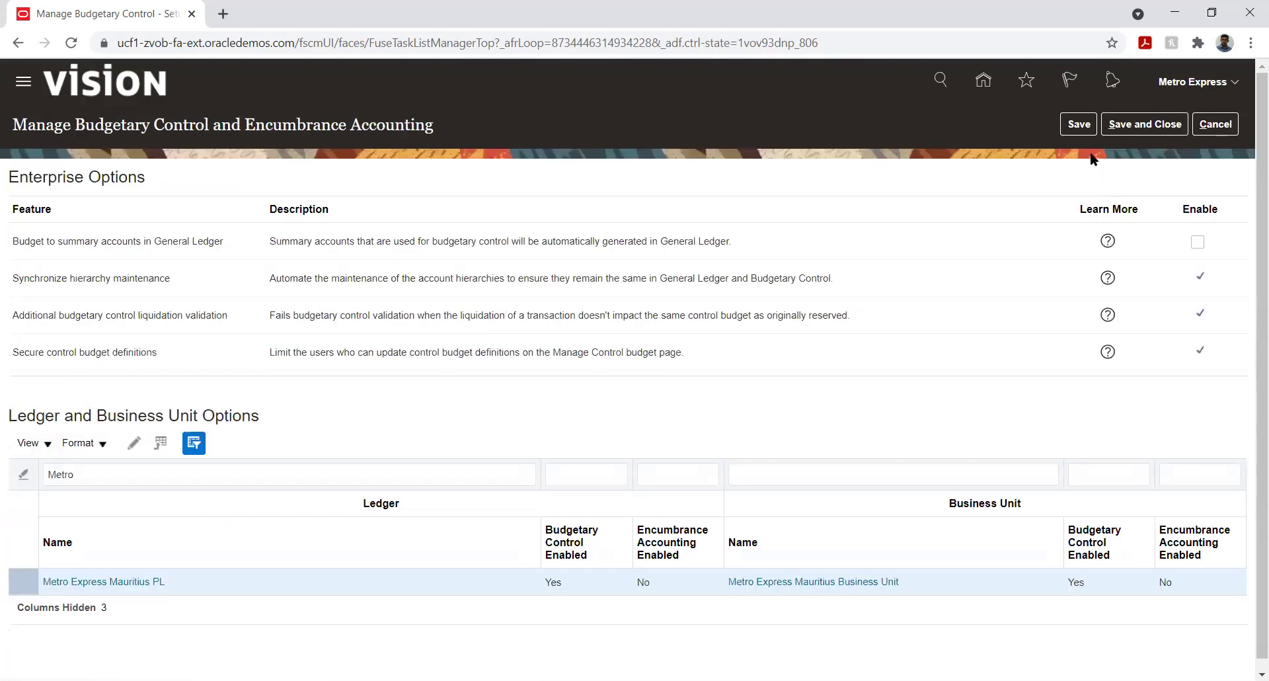
left_click(1084, 127)
left_click(1125, 129)
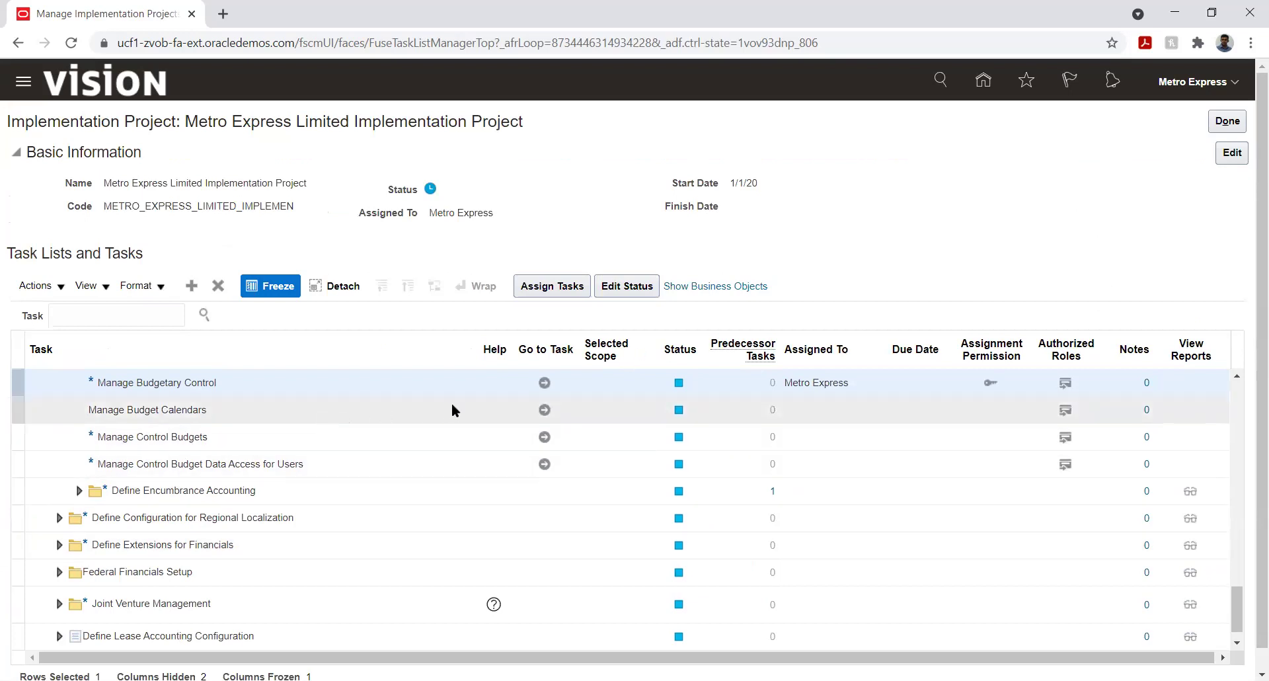
Open the Manage Budget Calendars task and start a new accounting calendar named Metro Budget.
left_click(544, 410)
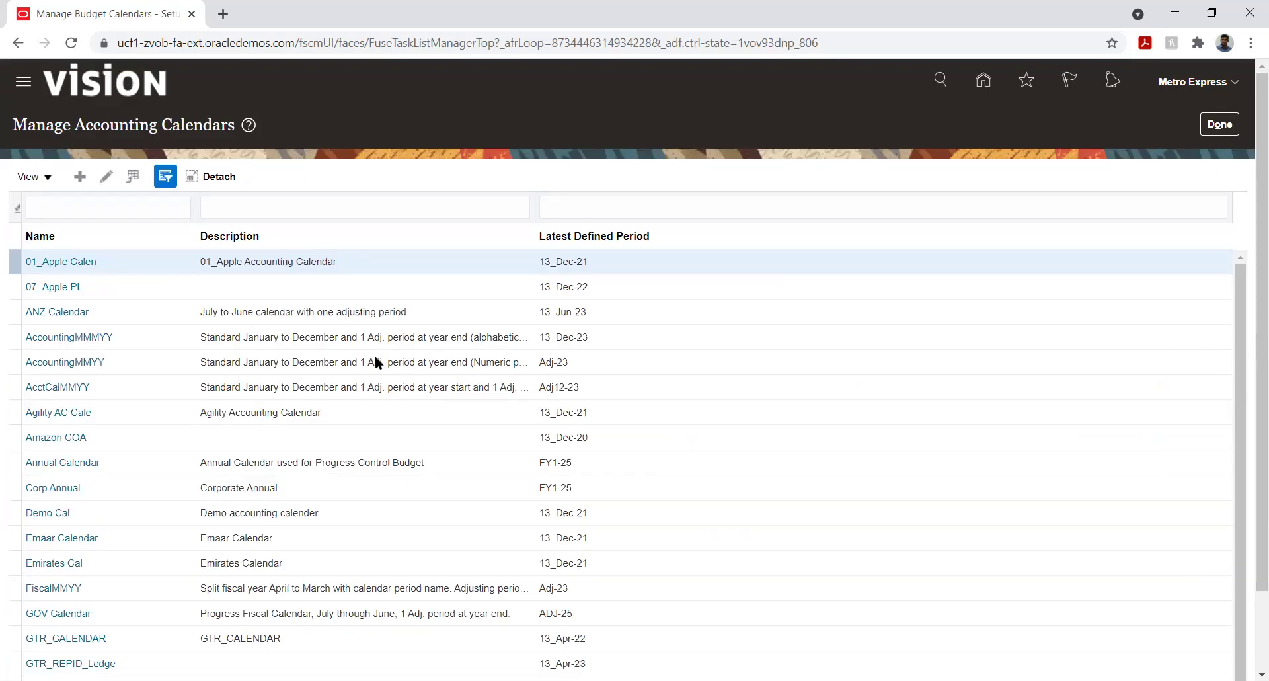
left_click(78, 176)
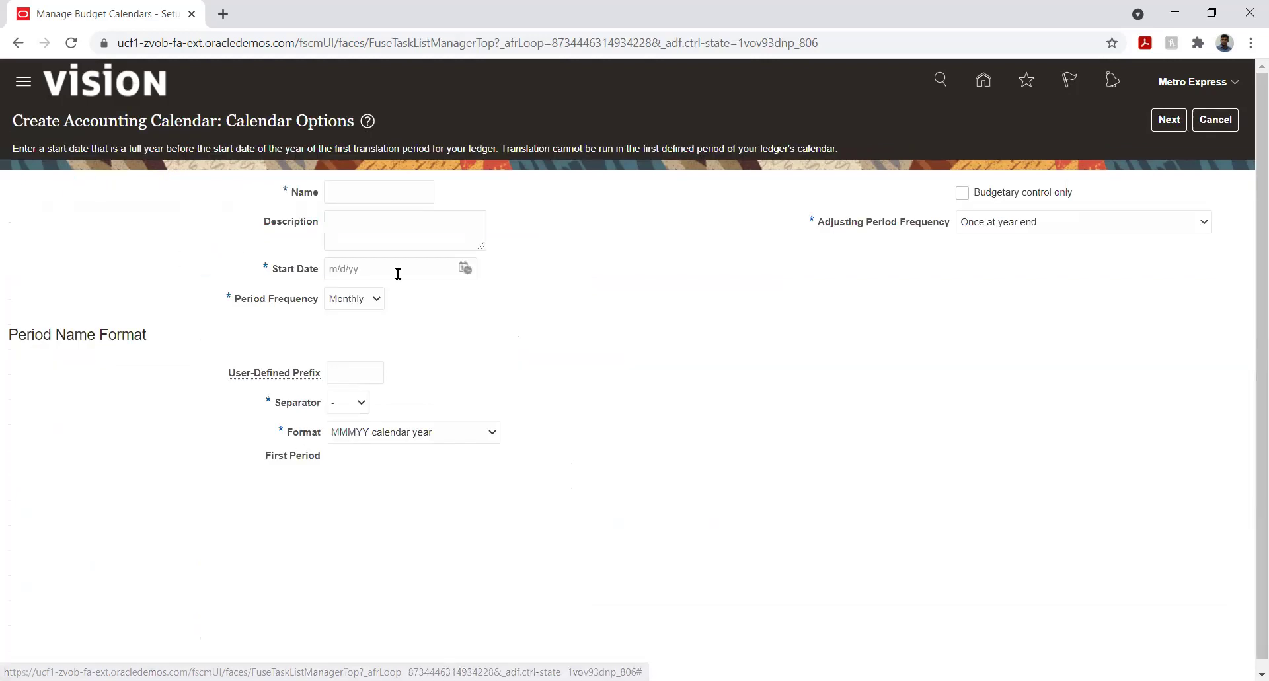
left_click(368, 194)
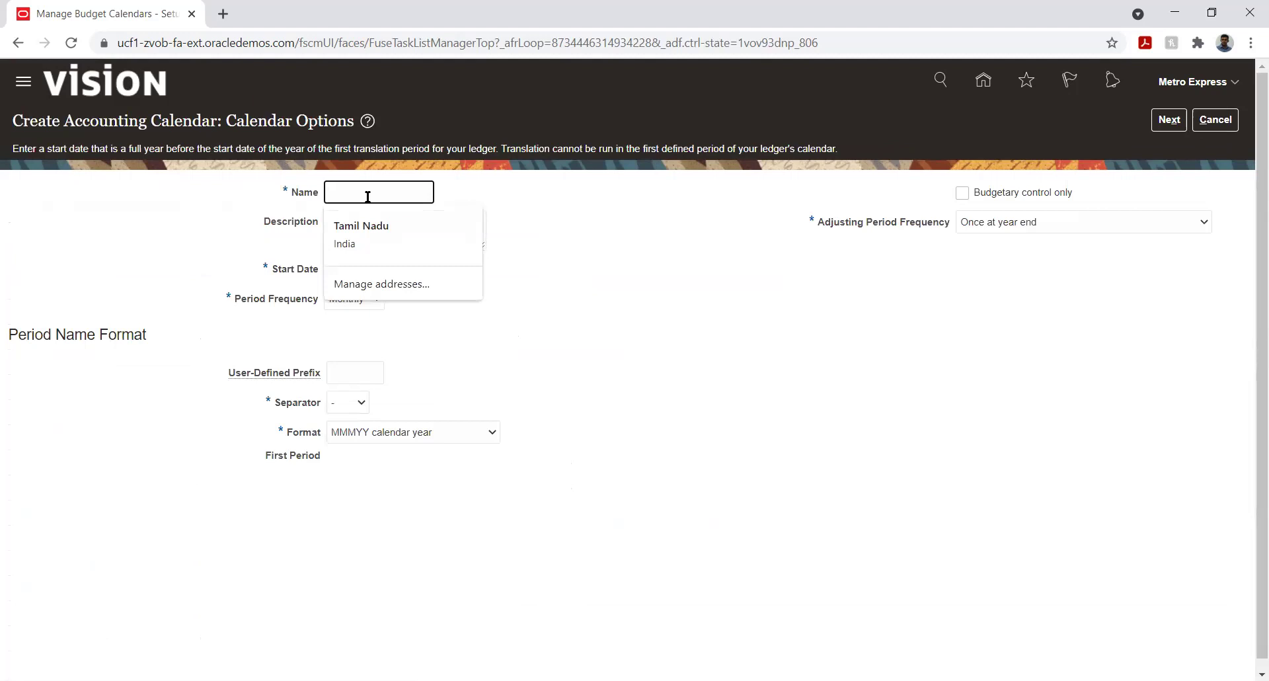
type("Metro Budget")
key("Tab")
key("Tab")
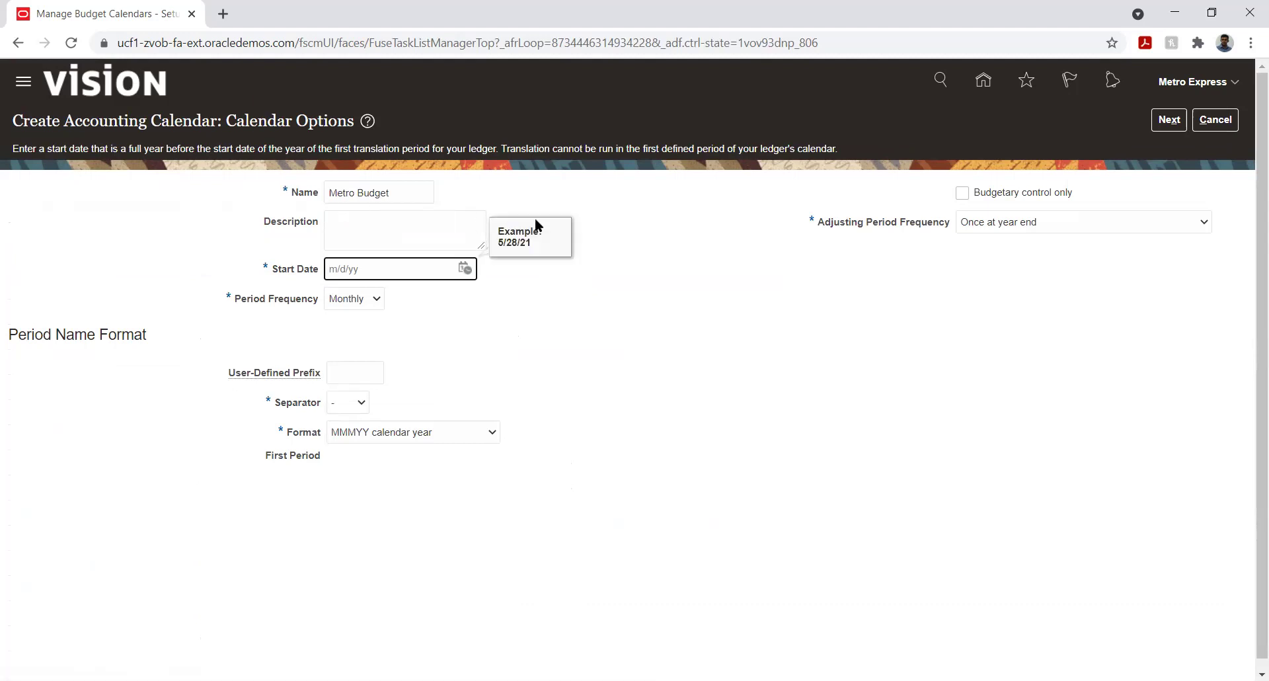
Set the Metro Budget calendar's start date to 1/1/21.
left_click(465, 268)
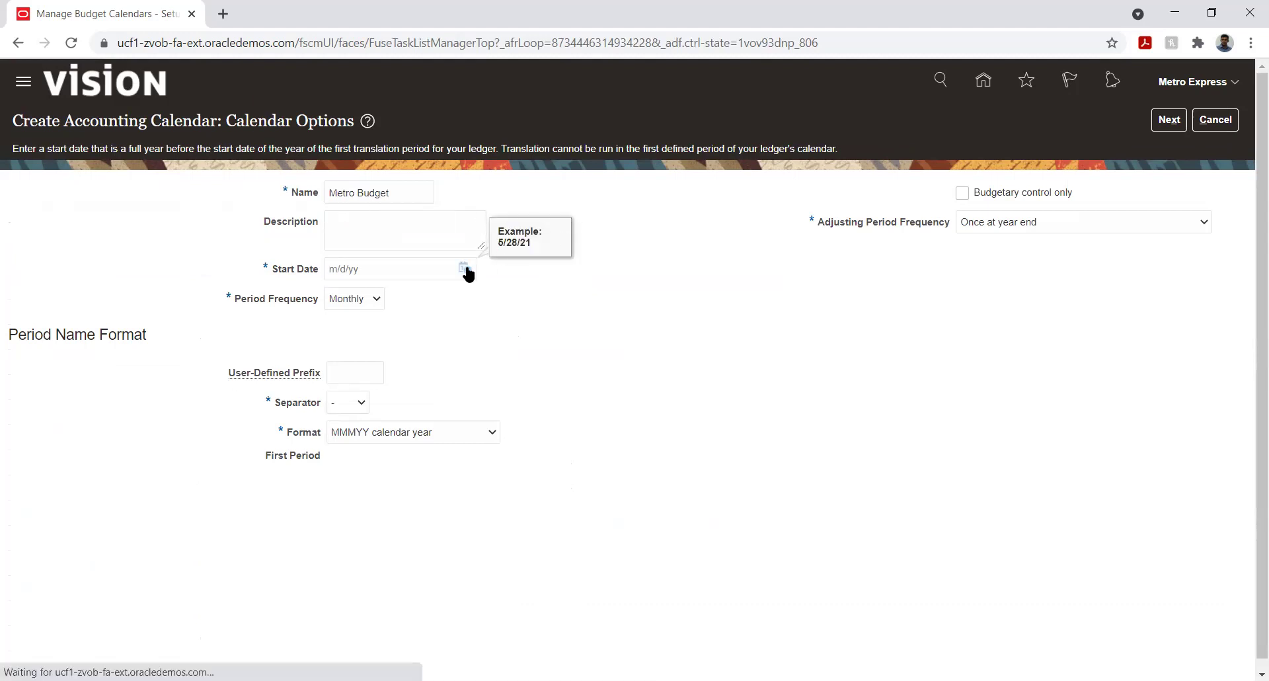
left_click(529, 298)
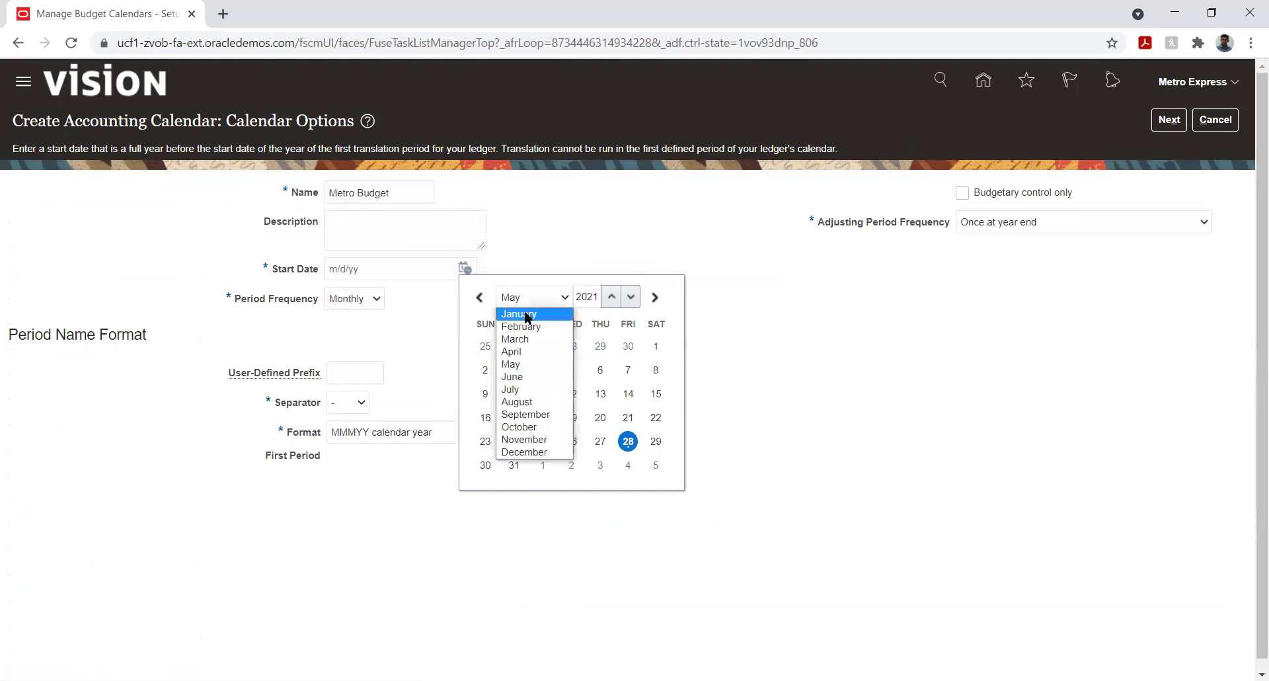
left_click(526, 312)
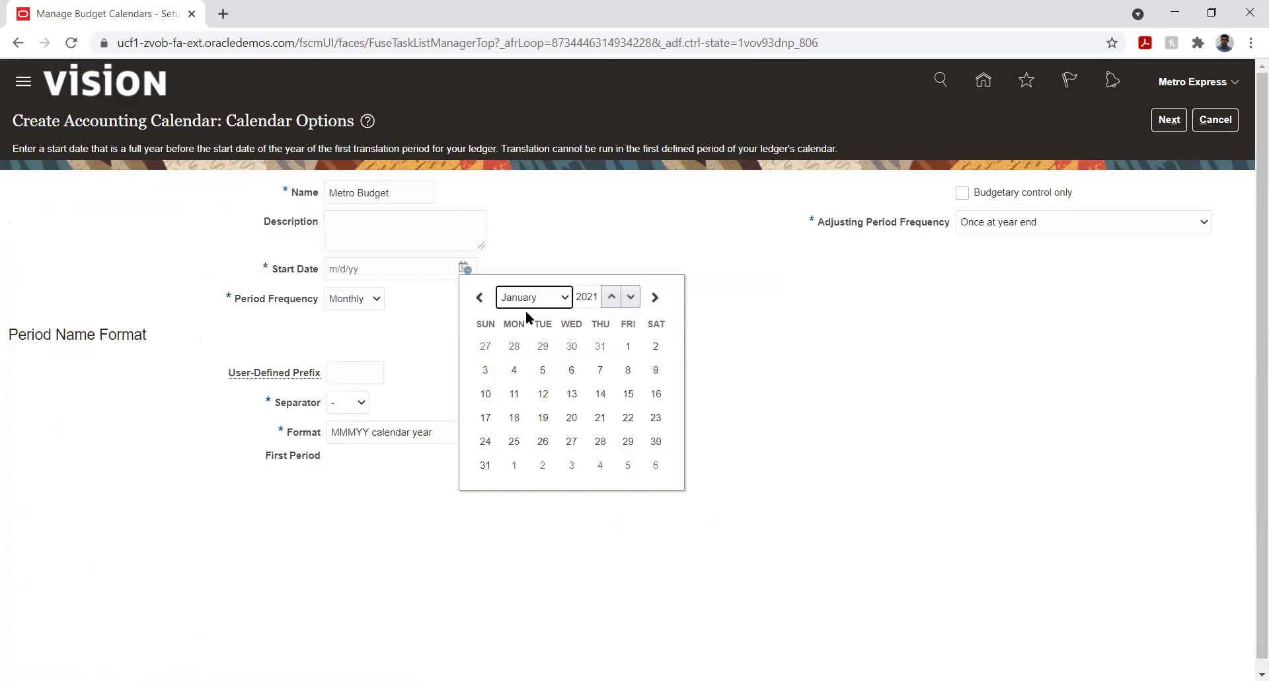
left_click(621, 347)
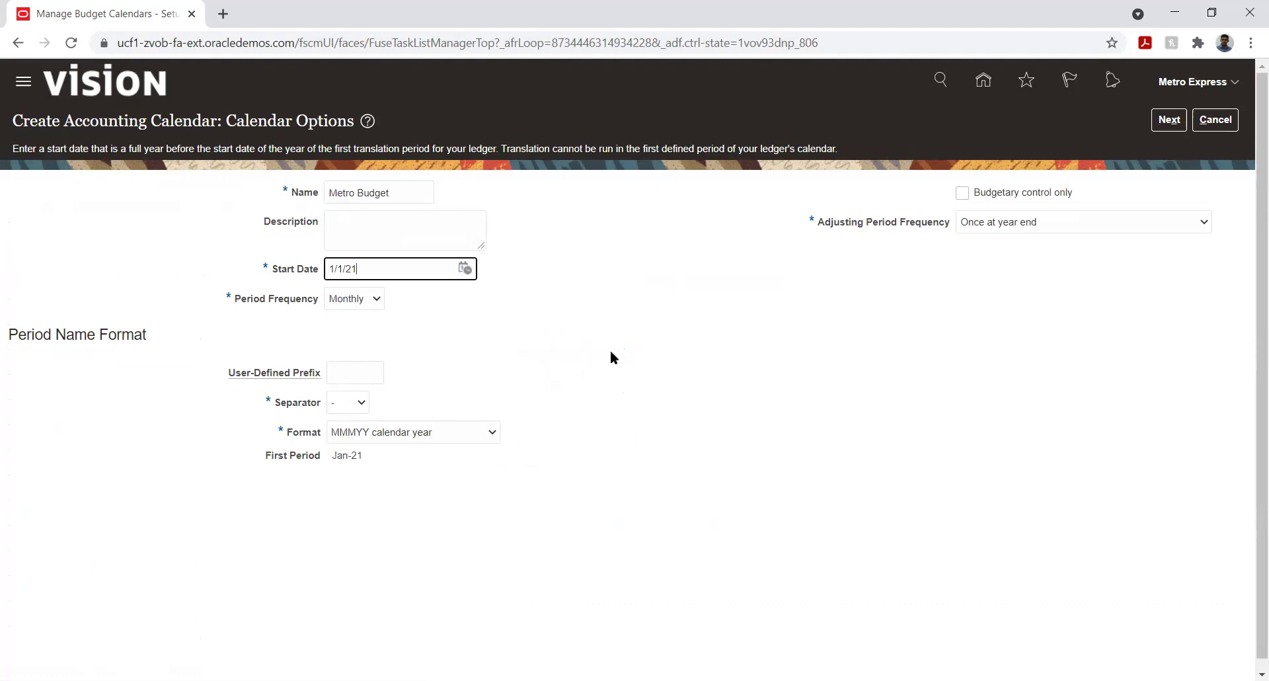
left_click(532, 341)
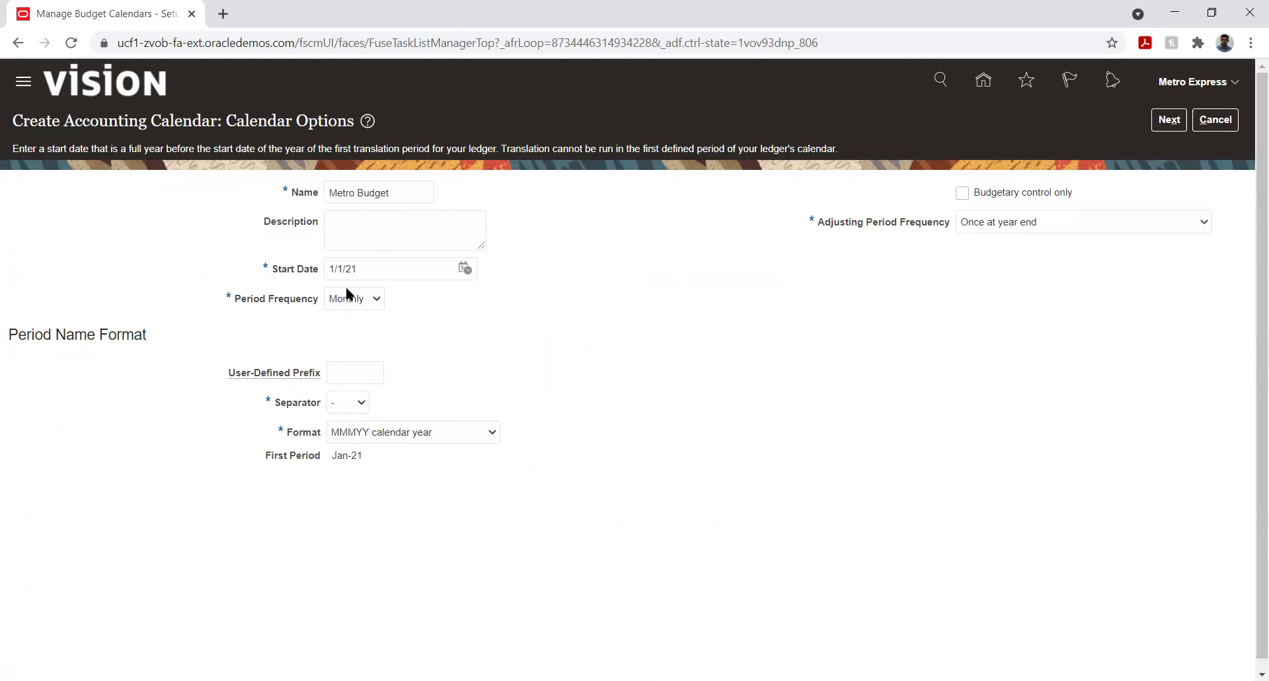
Review the period frequency options for the calendar and keep Monthly selected.
mouse_move(347, 289)
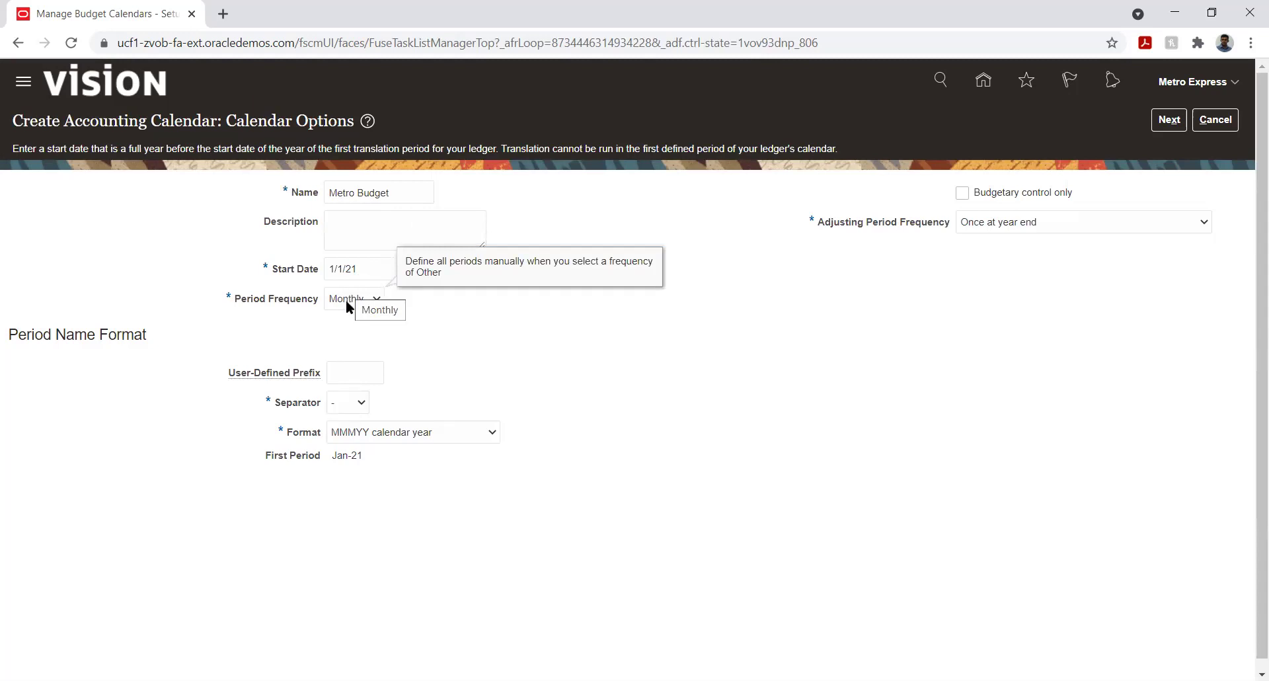
left_click(346, 298)
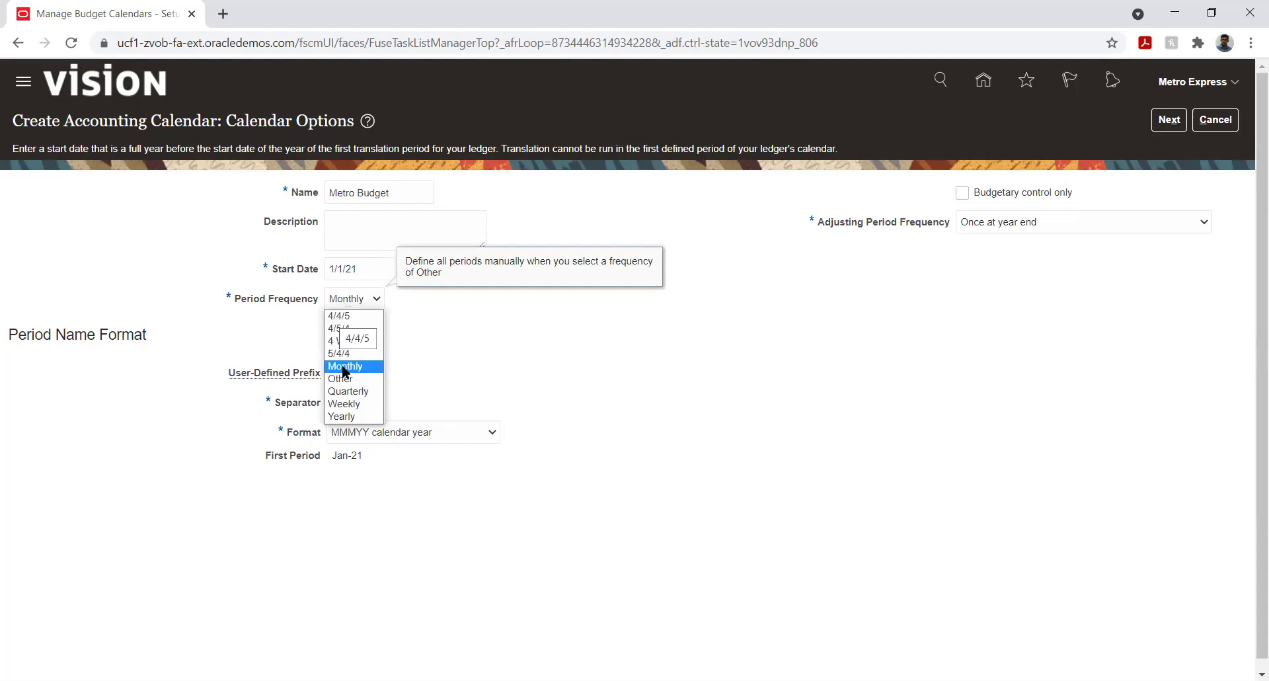
left_click(346, 367)
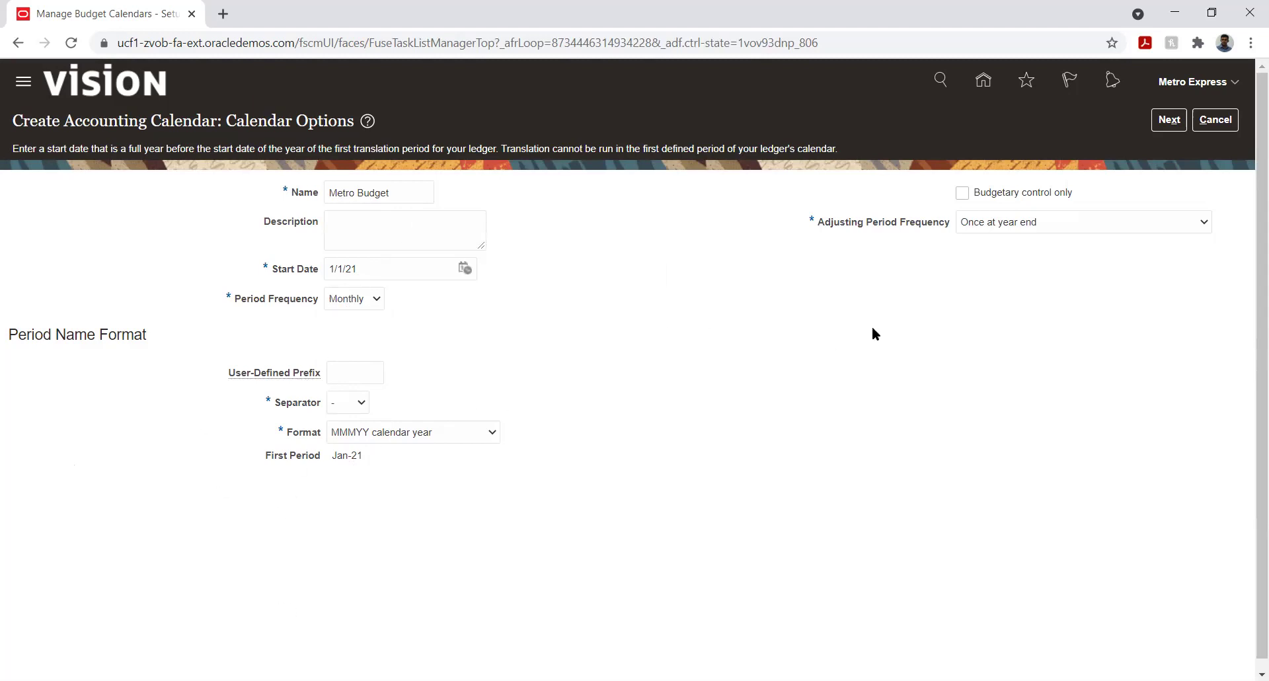
Restrict the calendar to budgetary control only, set the number of periods to 12, and proceed to the period details.
left_click(963, 196)
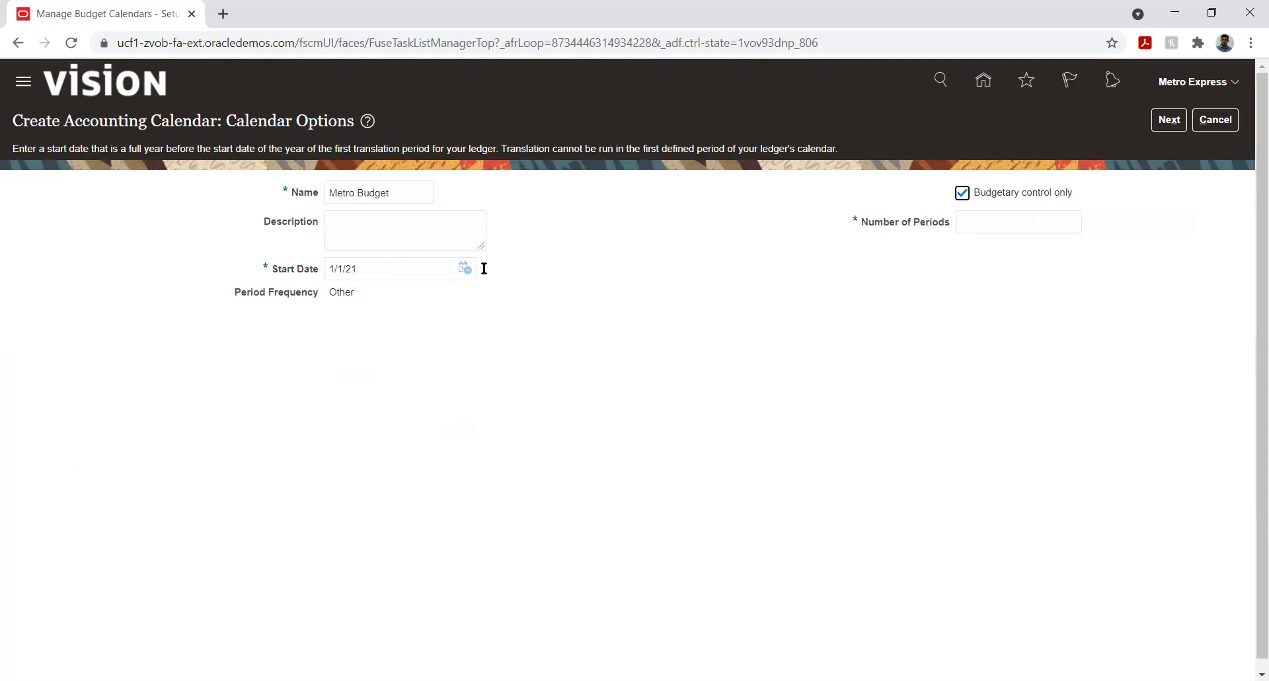
left_click(994, 216)
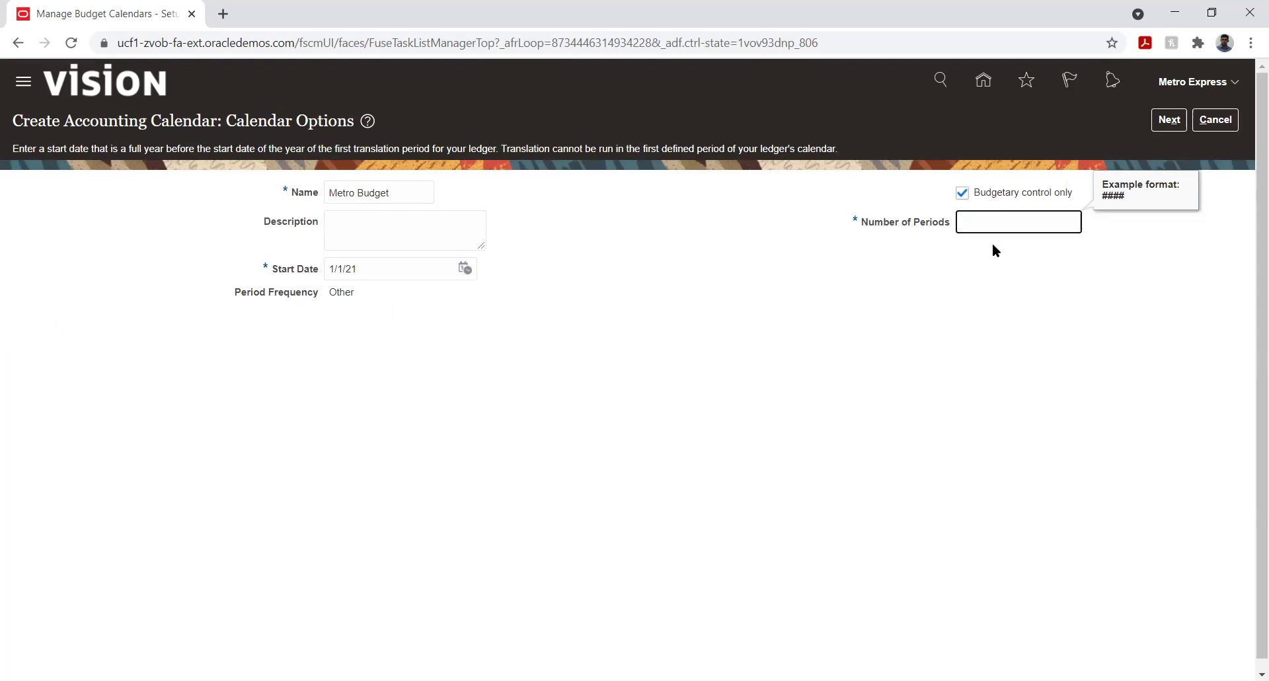
type("12")
left_click(1169, 119)
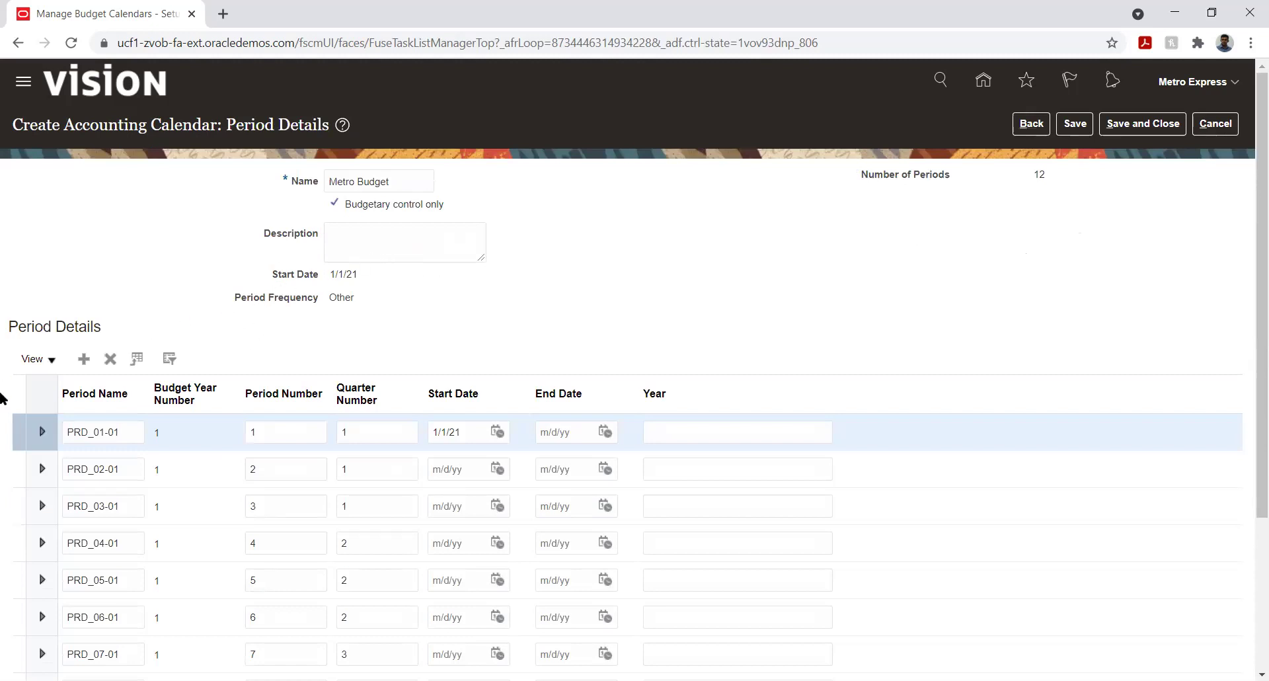
Set the end date of period PRD_01-01 to 1/31/21 in the period details.
scroll(2, 459, "down", 1)
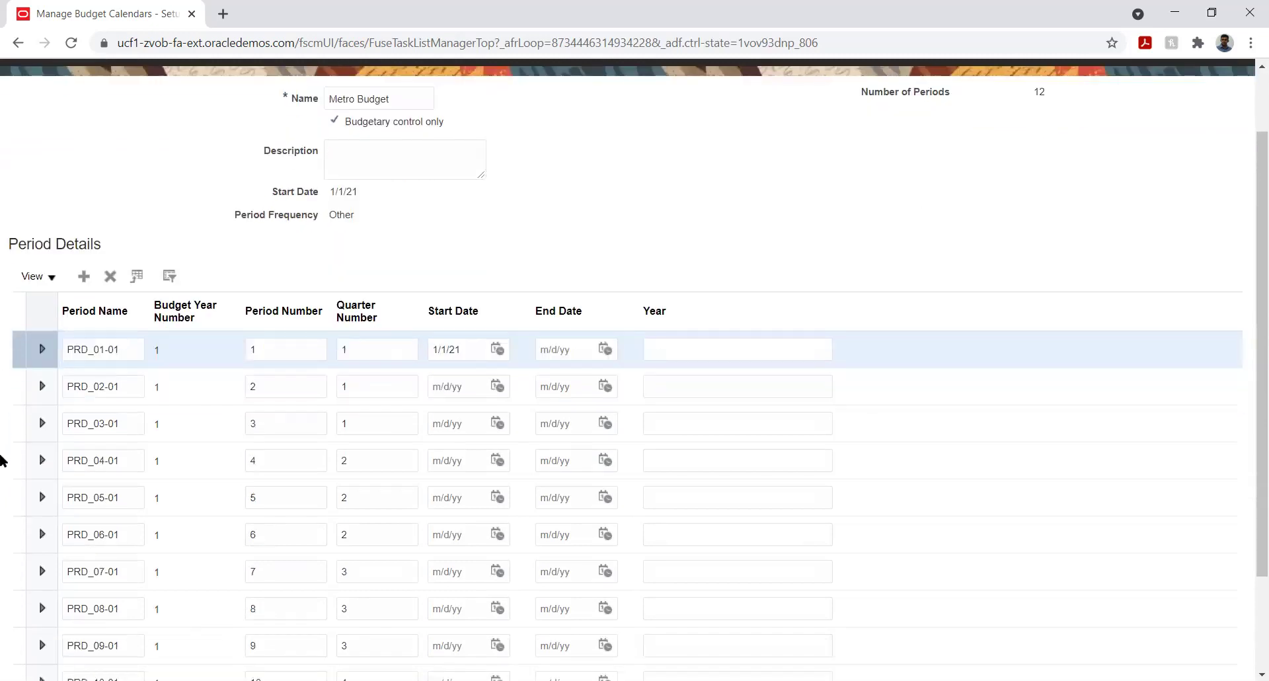
left_click(604, 349)
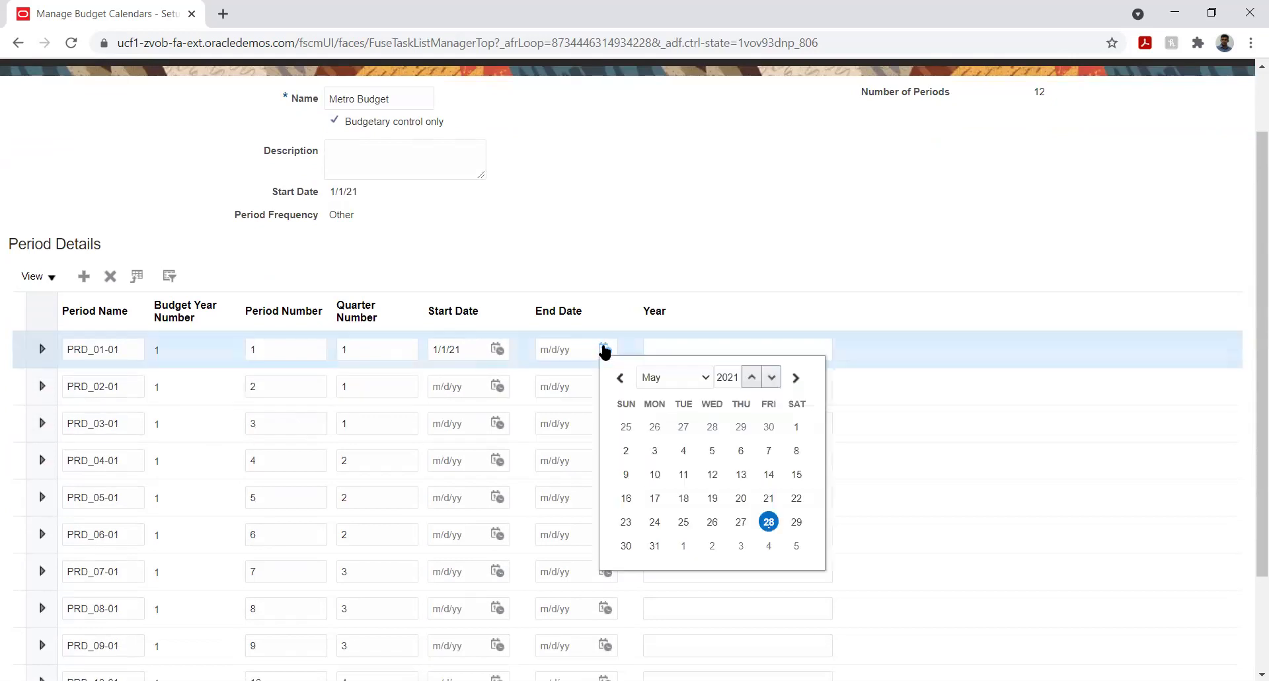
left_click(677, 375)
left_click(661, 388)
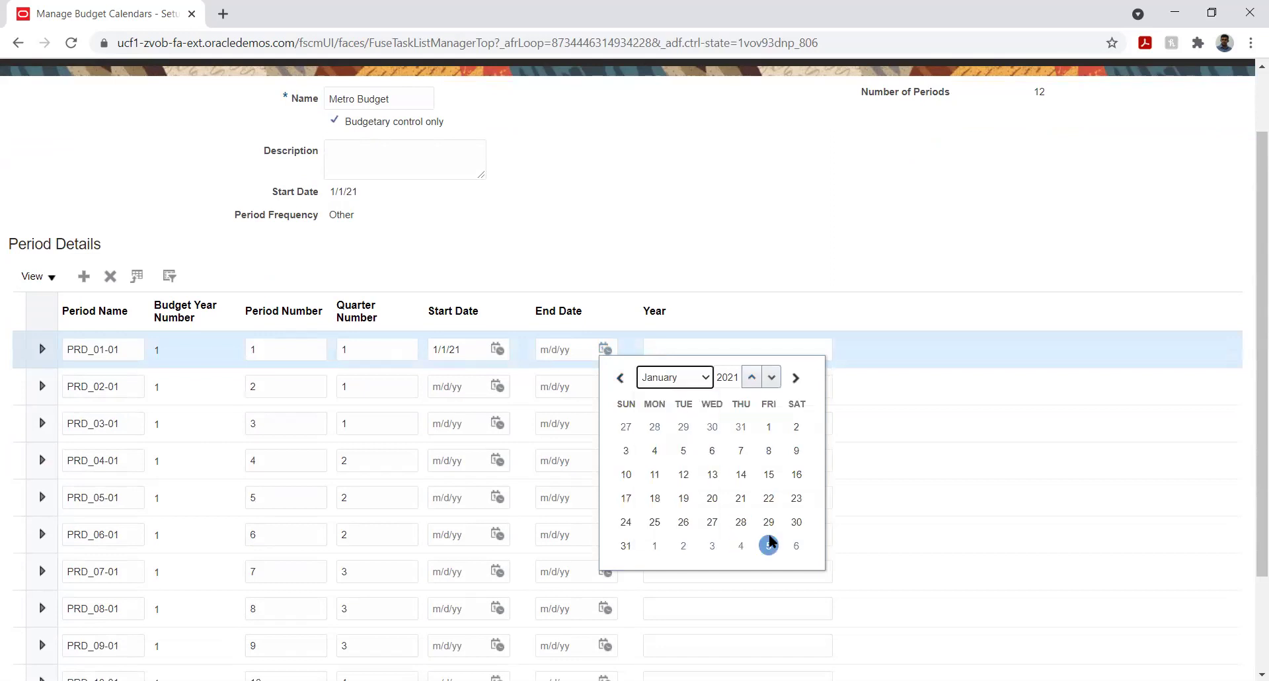
left_click(625, 546)
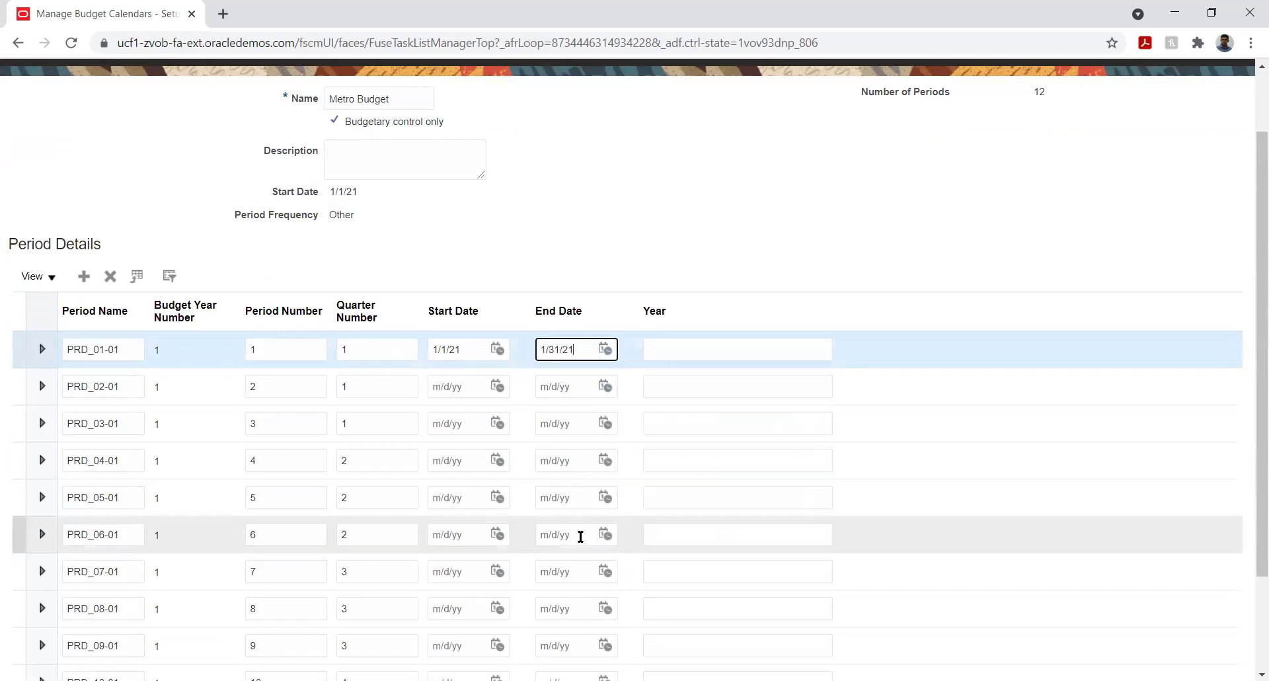
Set period PRD_02-01 to start on 2/1/21 and end on 2/28/21.
left_click(493, 392)
left_click(497, 387)
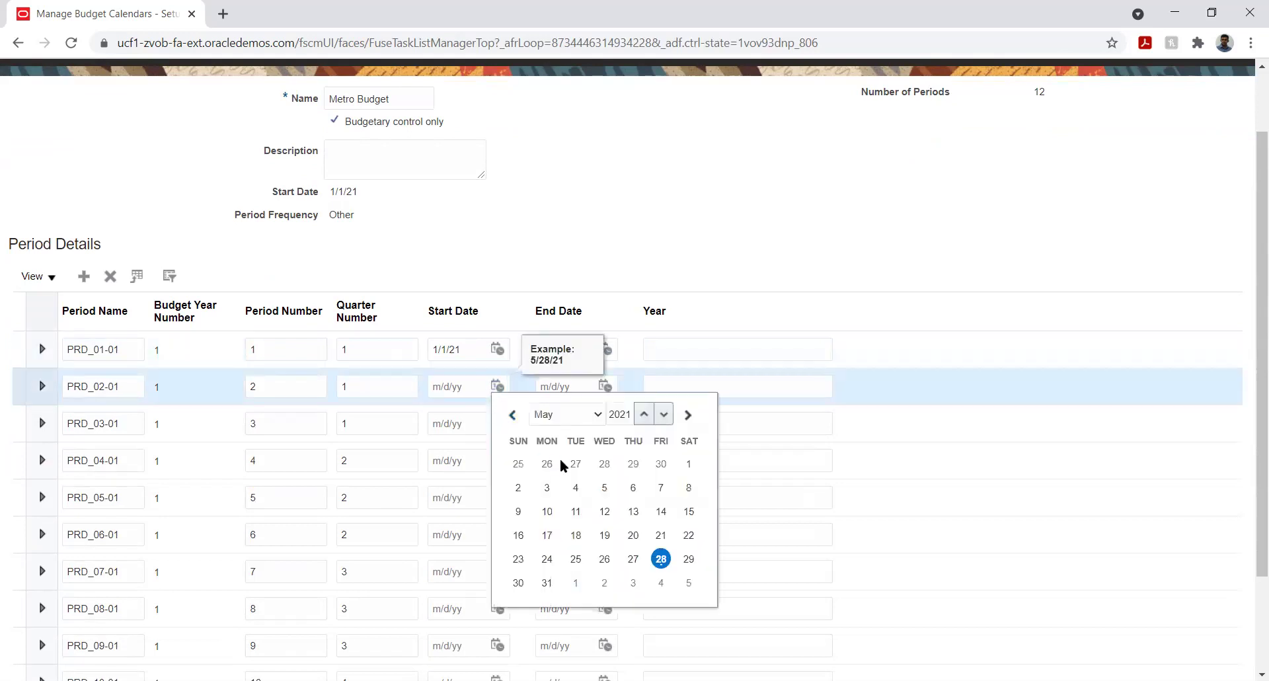
left_click(557, 414)
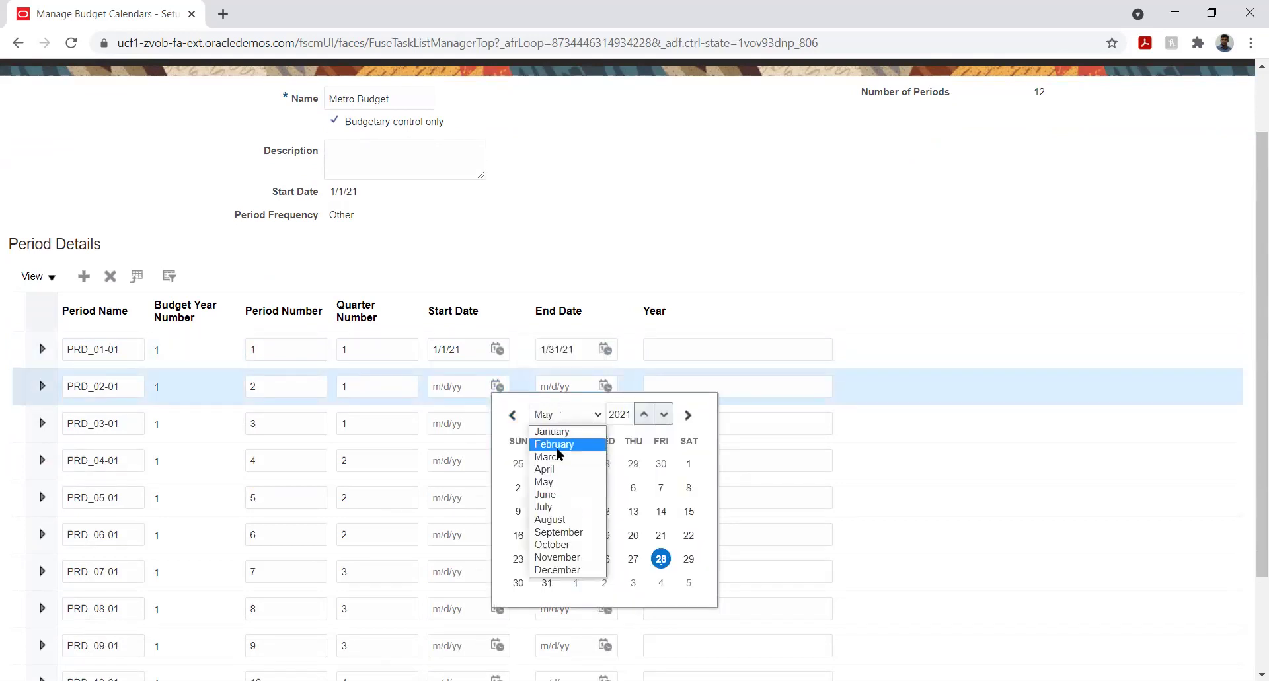
left_click(556, 446)
left_click(547, 463)
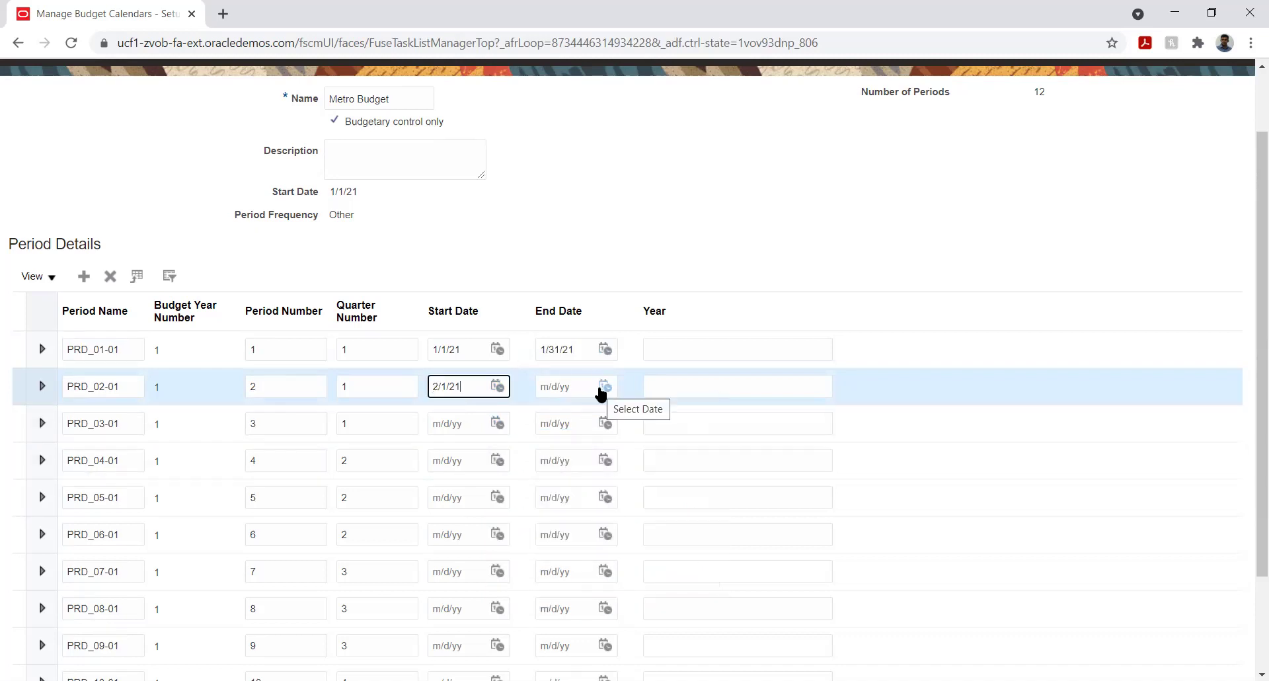
left_click(603, 386)
left_click(669, 412)
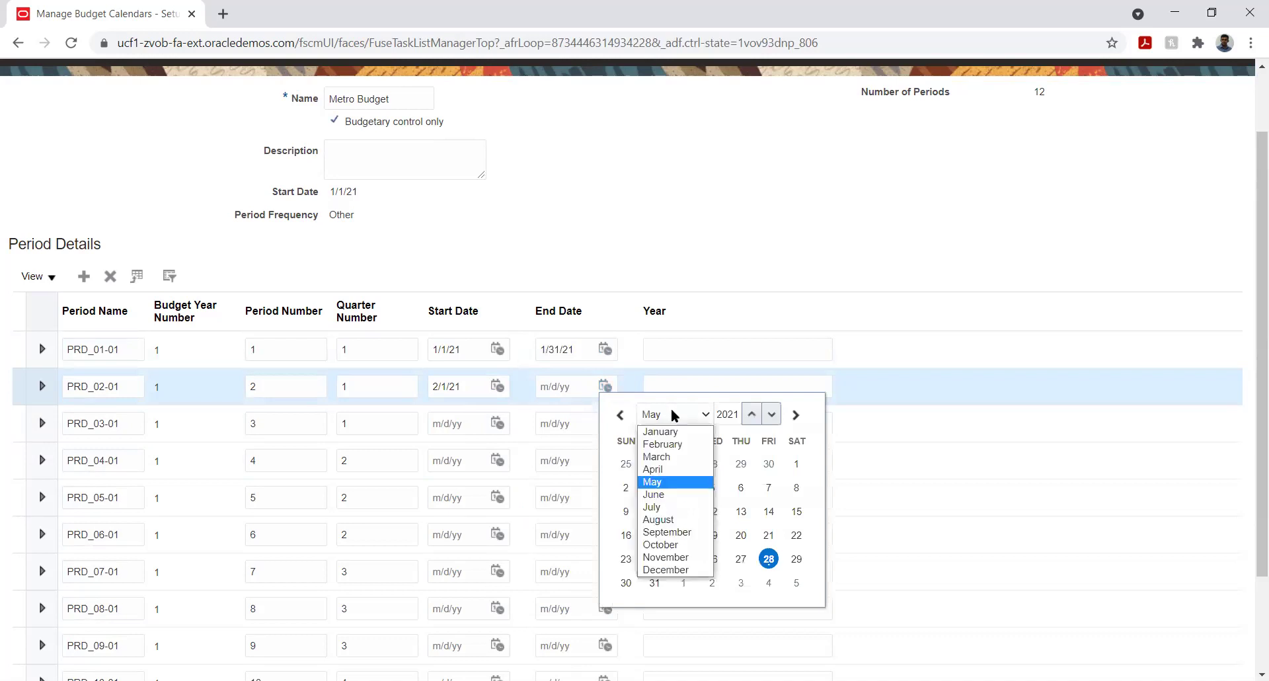
left_click(655, 444)
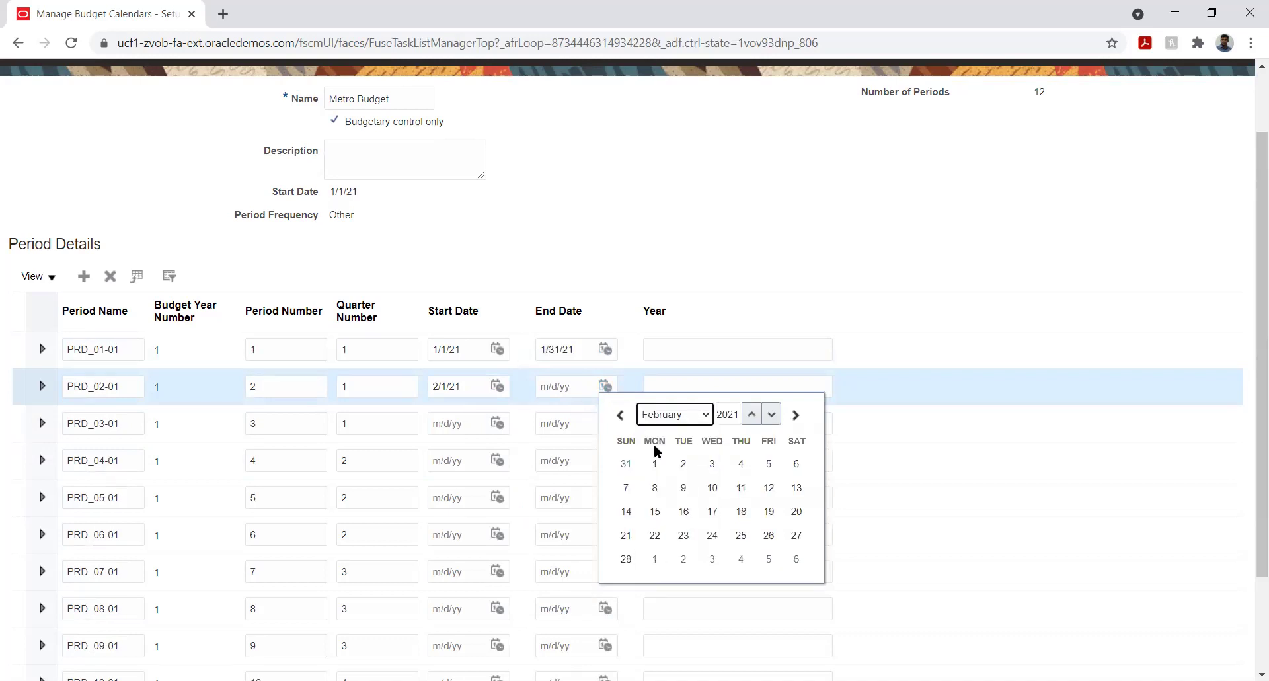
left_click(626, 559)
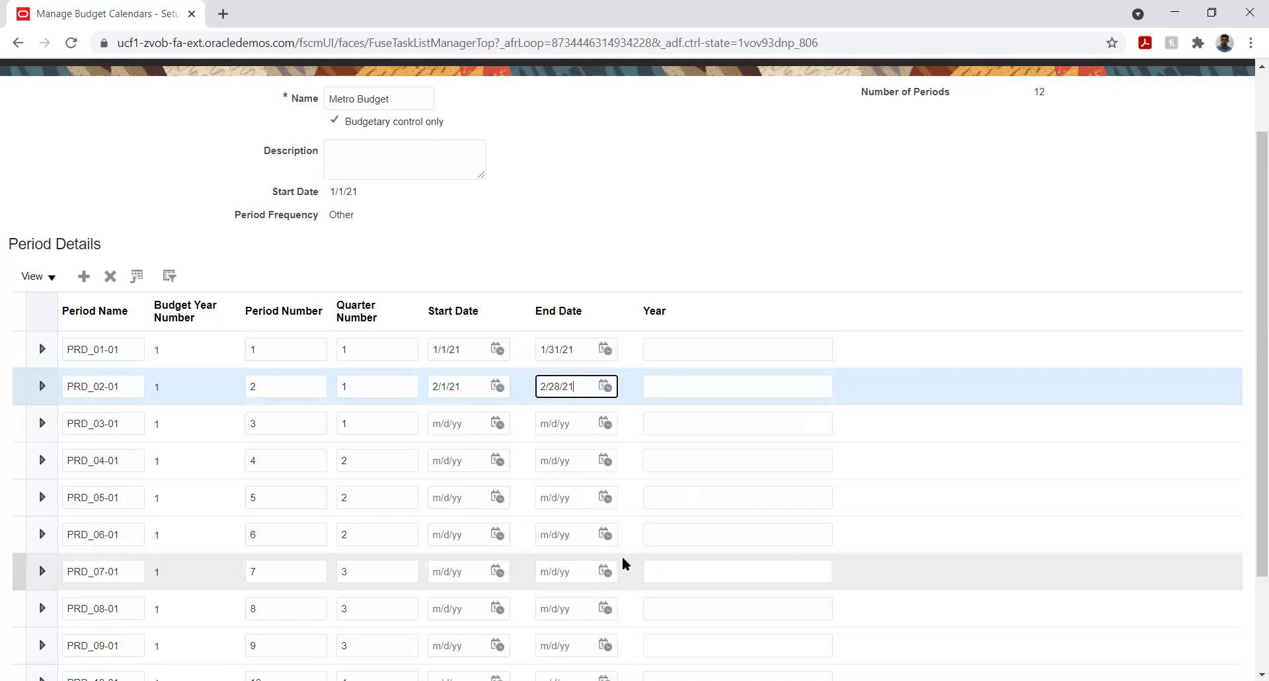
Set period PRD_03-01 to start on 3/1/21 and end on 3/31/21.
left_click(497, 423)
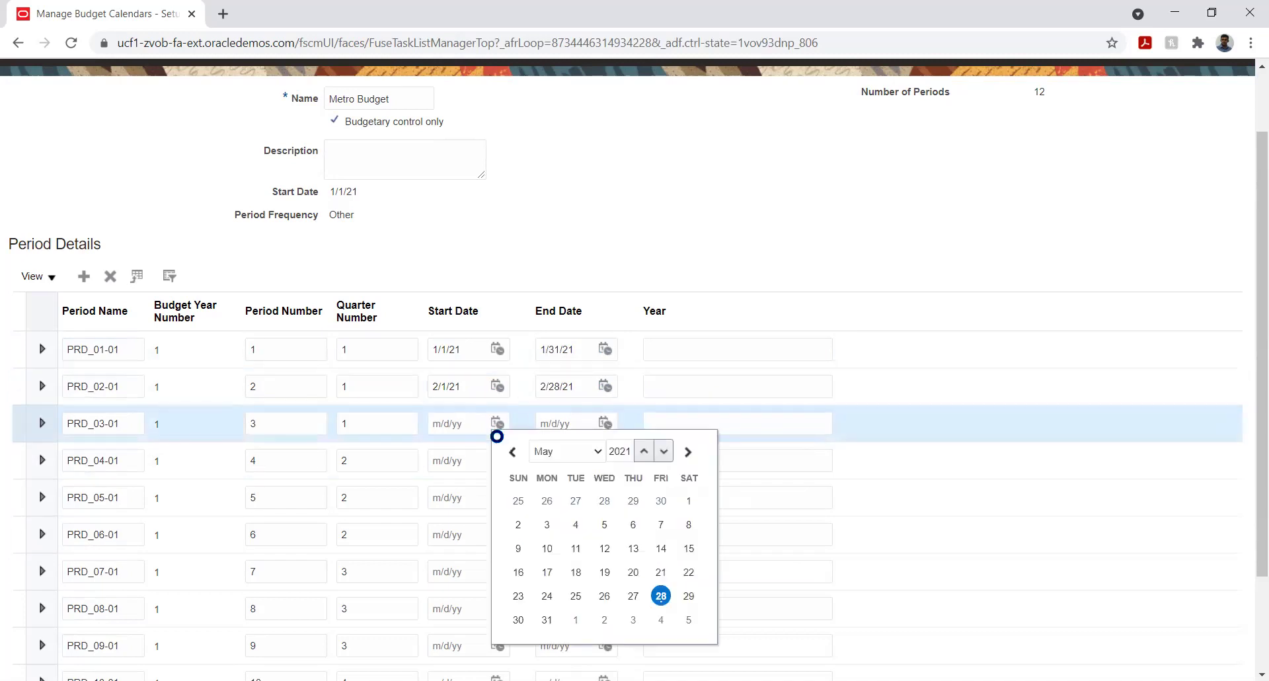
left_click(546, 453)
left_click(559, 481)
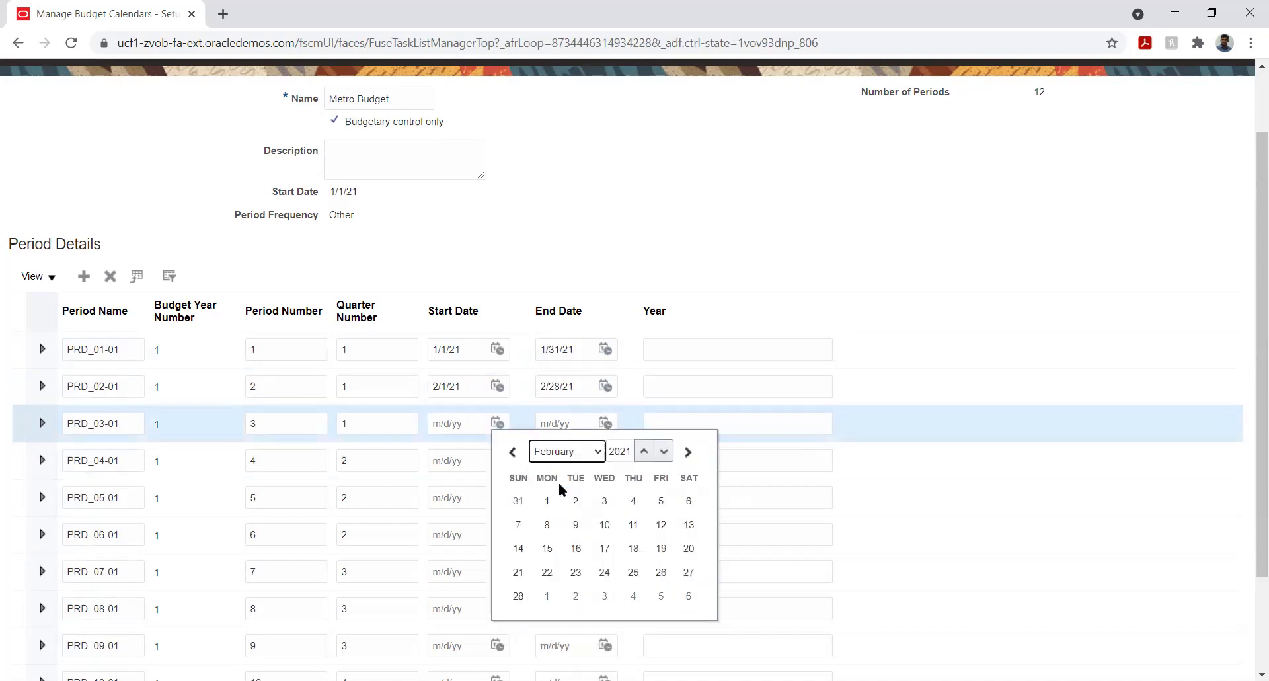
left_click(553, 453)
left_click(581, 492)
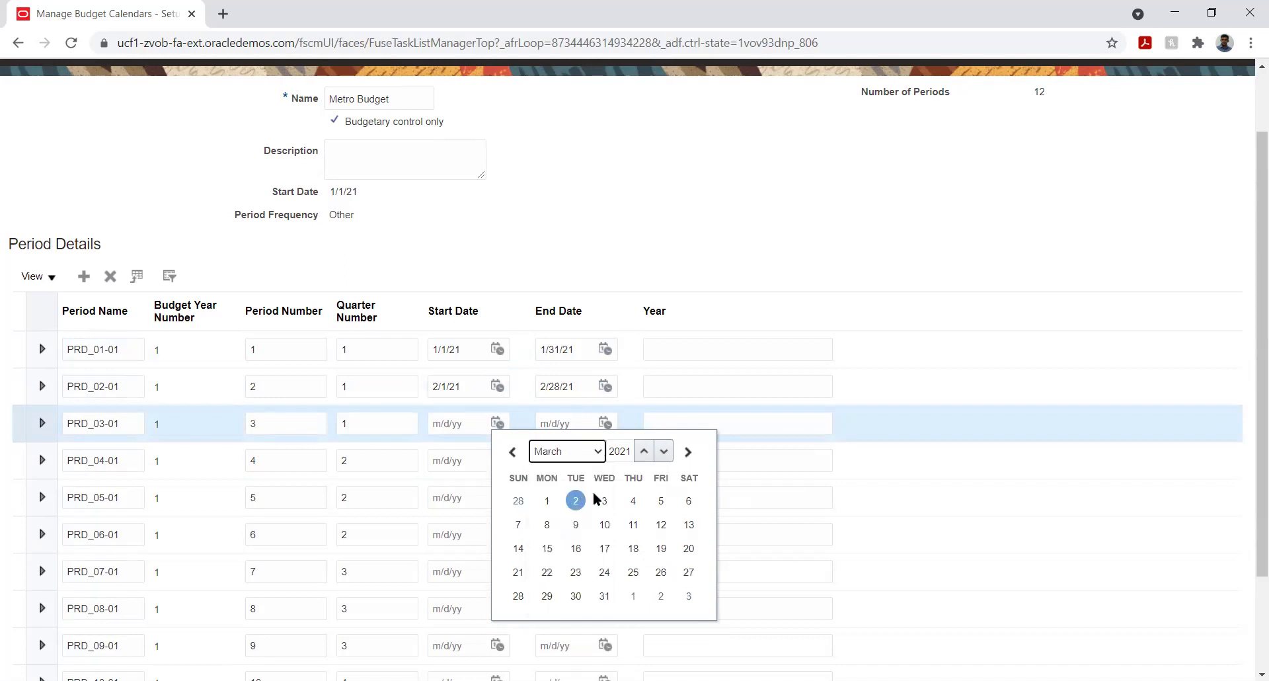
left_click(547, 500)
left_click(604, 422)
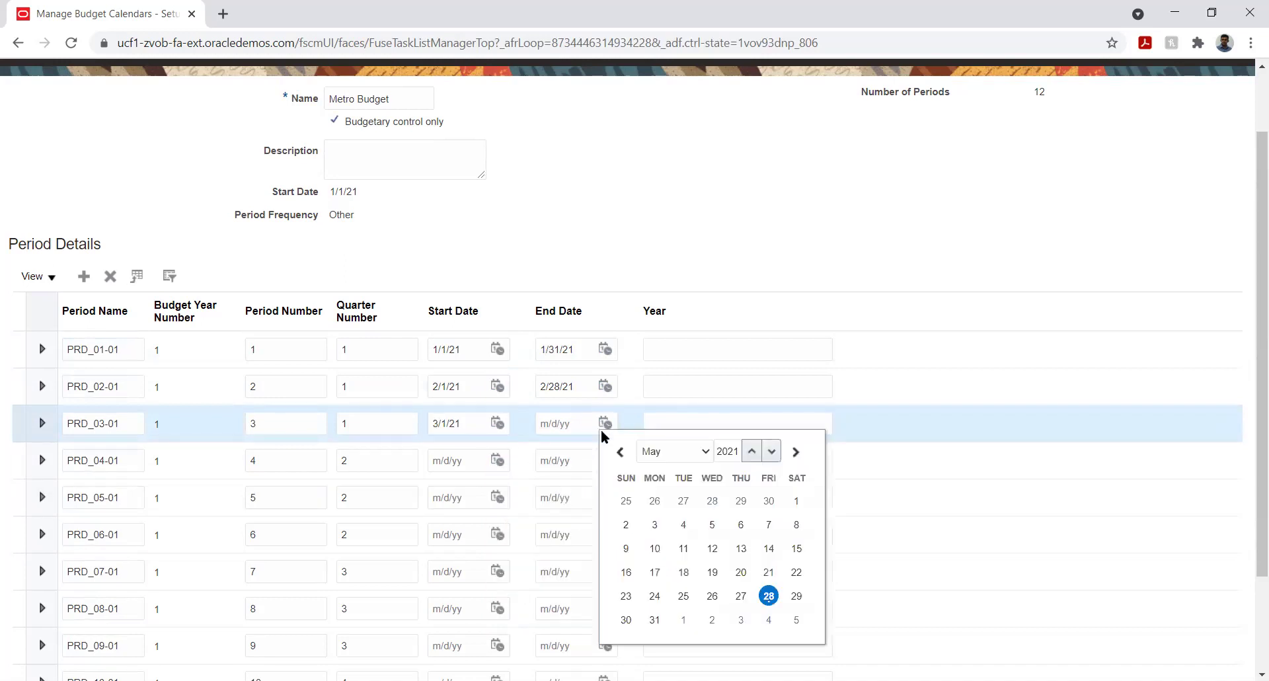
left_click(656, 451)
left_click(663, 493)
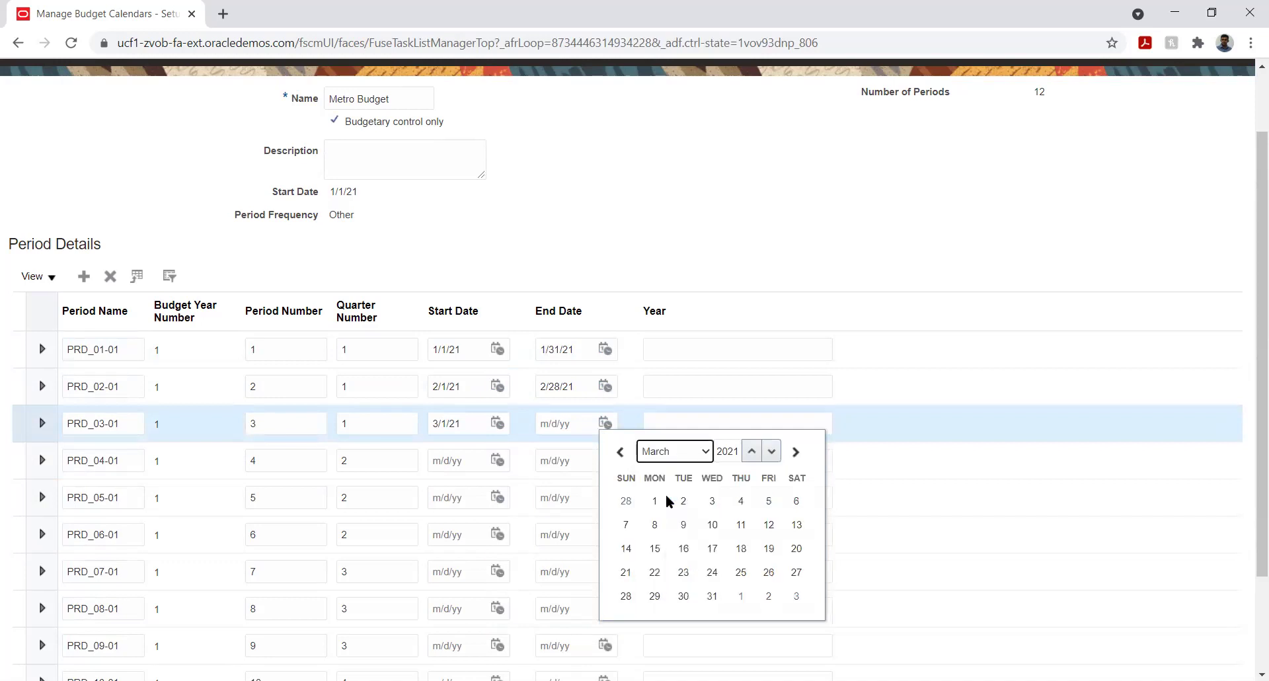
left_click(712, 595)
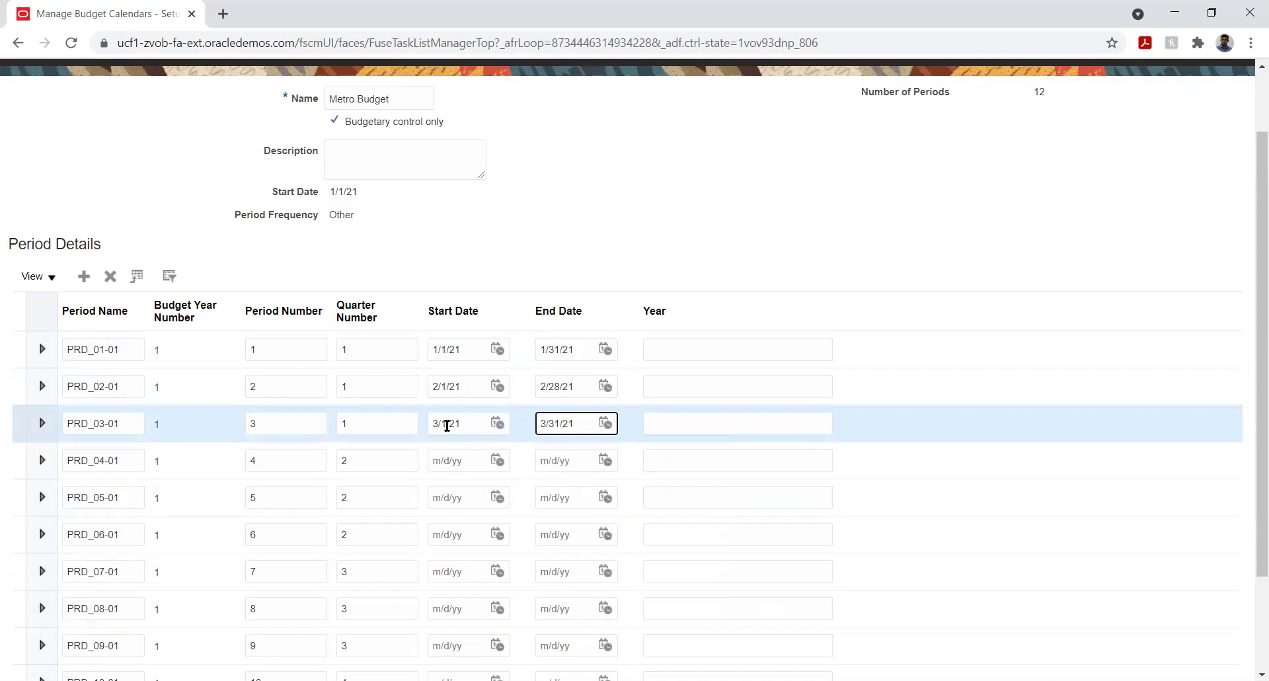
Set period PRD_04-01 to start on 4/1/21 and end on 4/30/21.
left_click(497, 460)
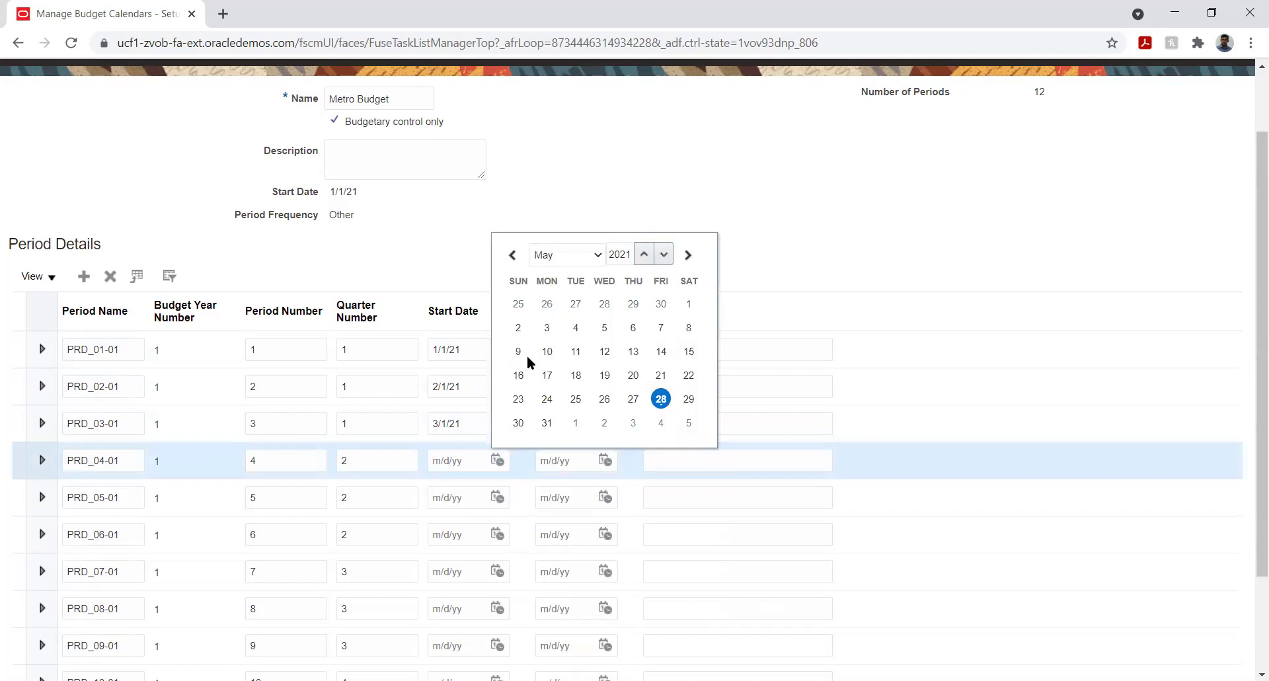
left_click(559, 257)
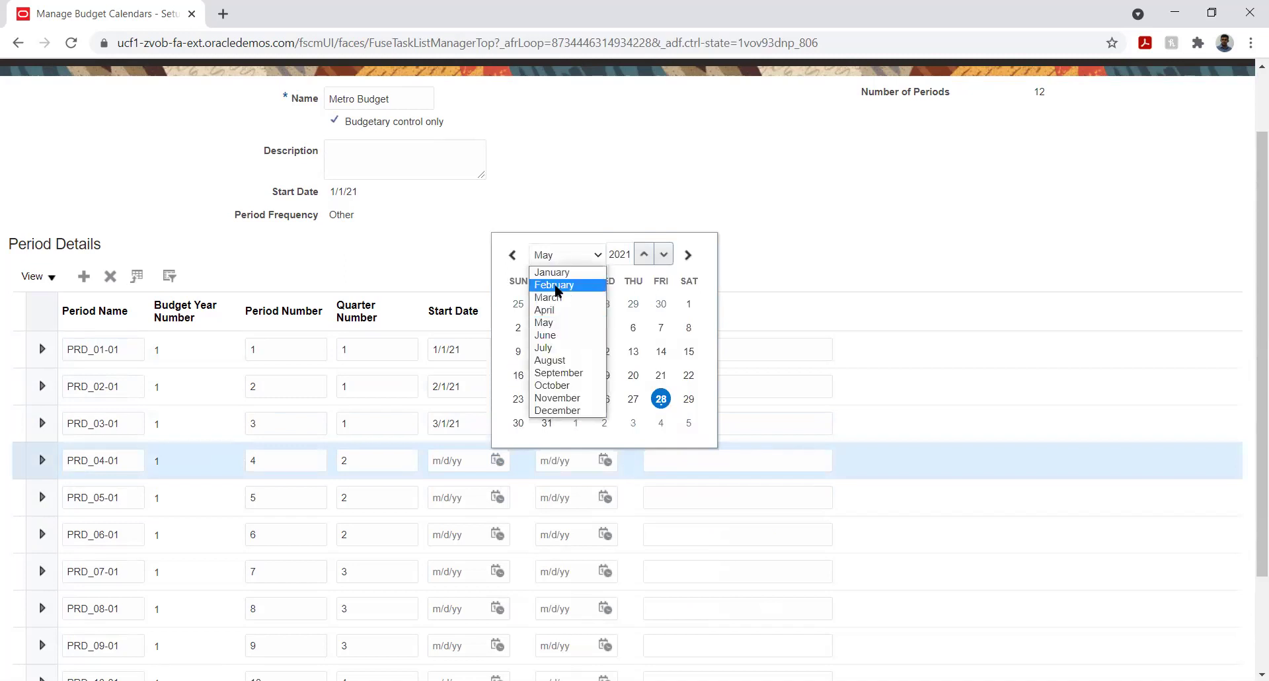
left_click(551, 310)
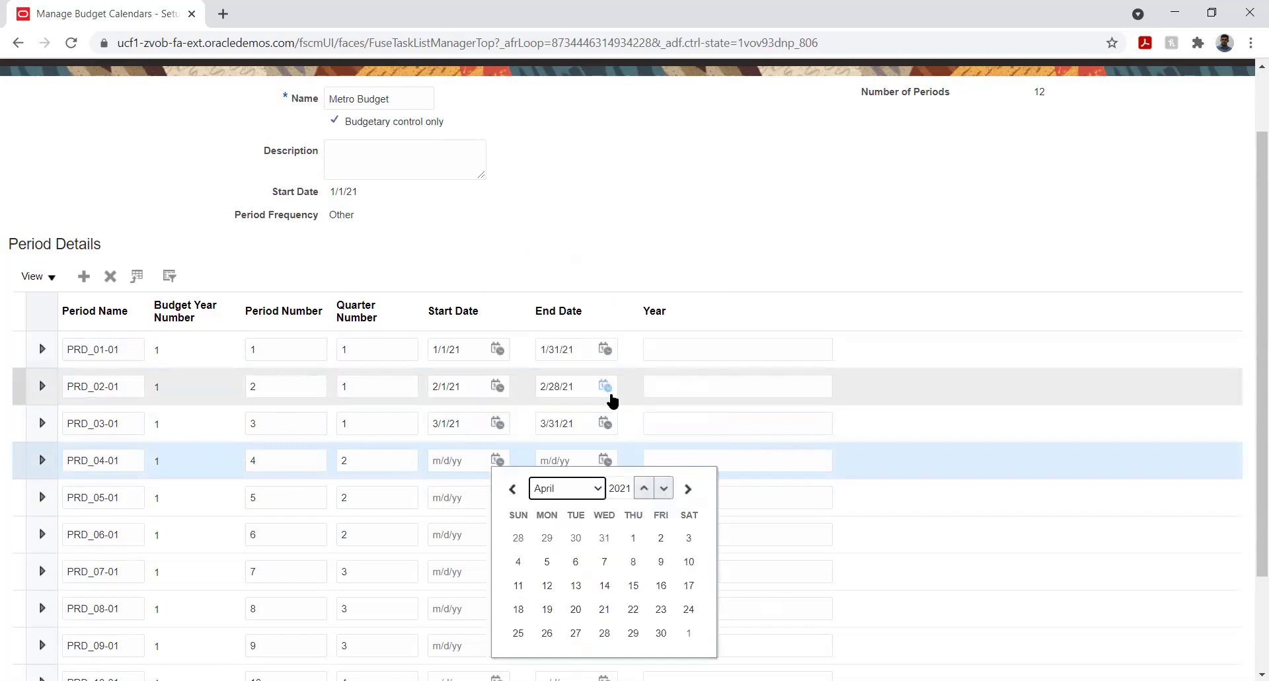
left_click(632, 537)
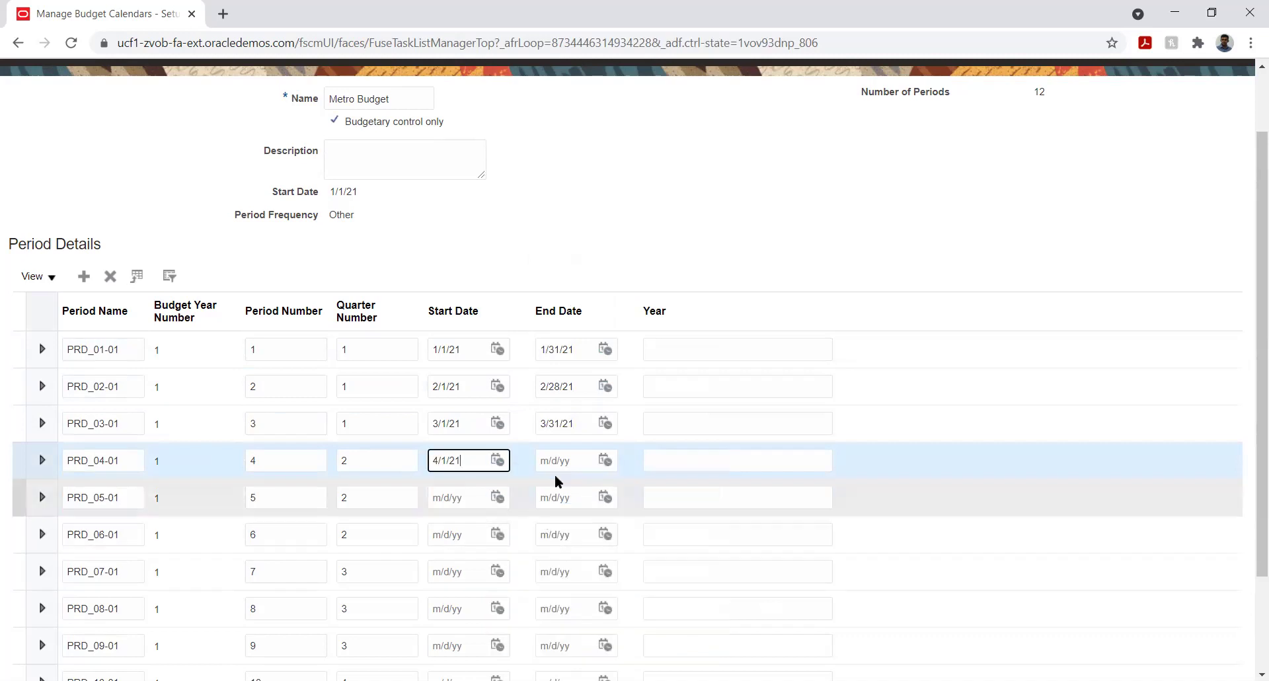
left_click(606, 461)
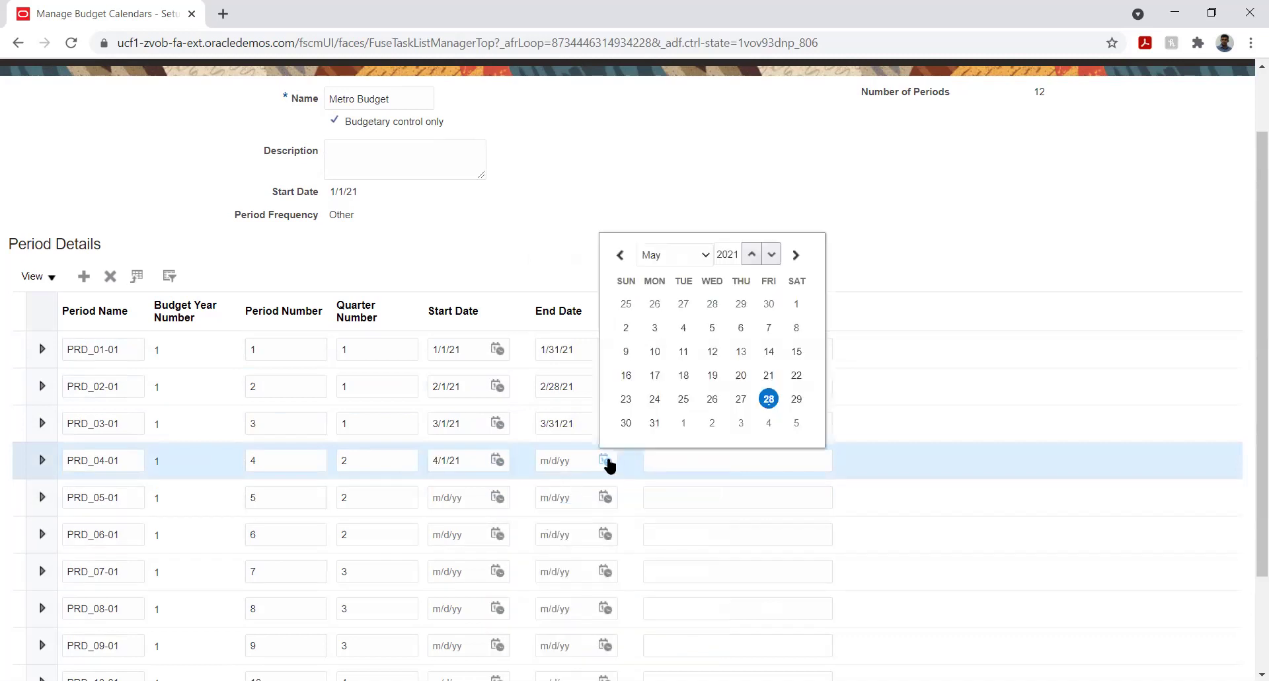
left_click(671, 248)
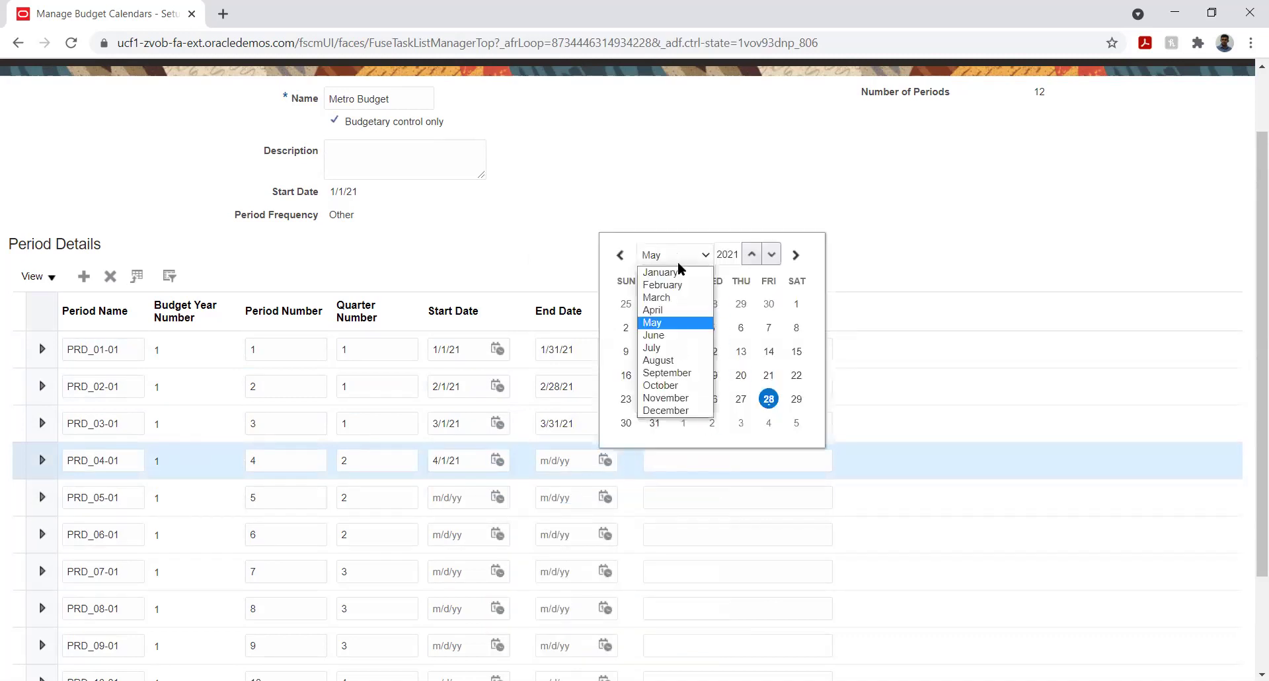
left_click(671, 309)
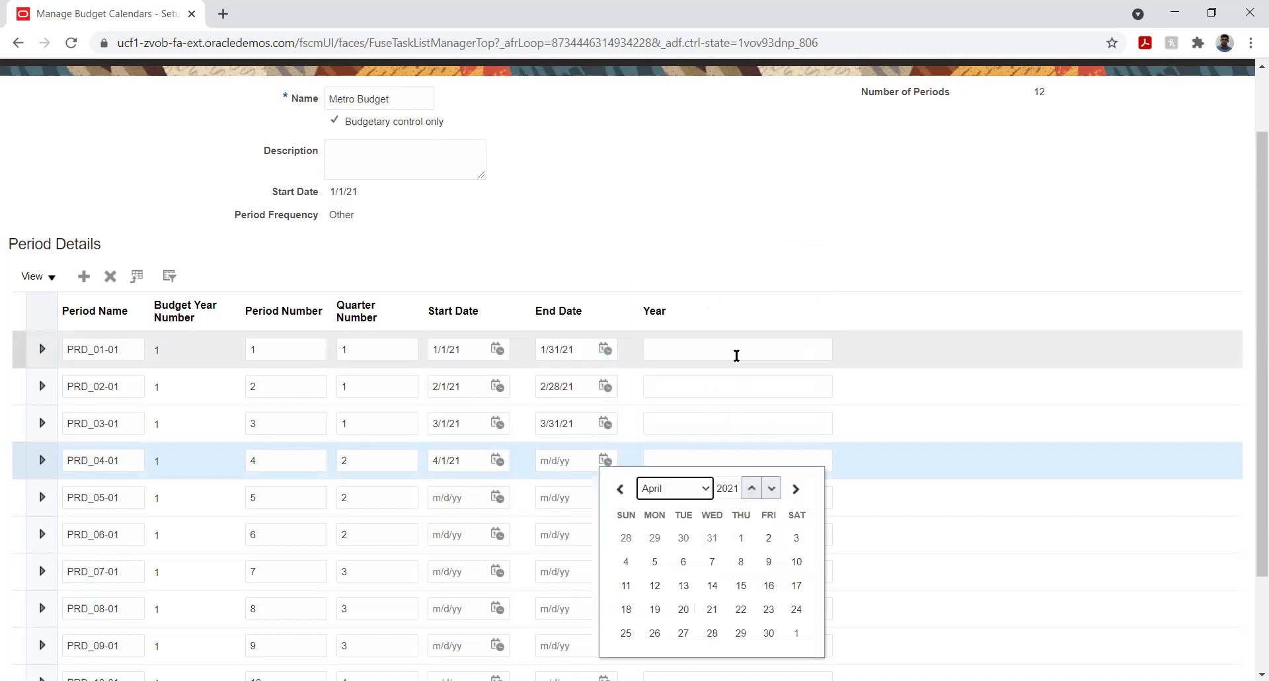
left_click(769, 632)
Set period PRD_05-01 to start on 5/1/21 and end on 5/31/21.
left_click(497, 497)
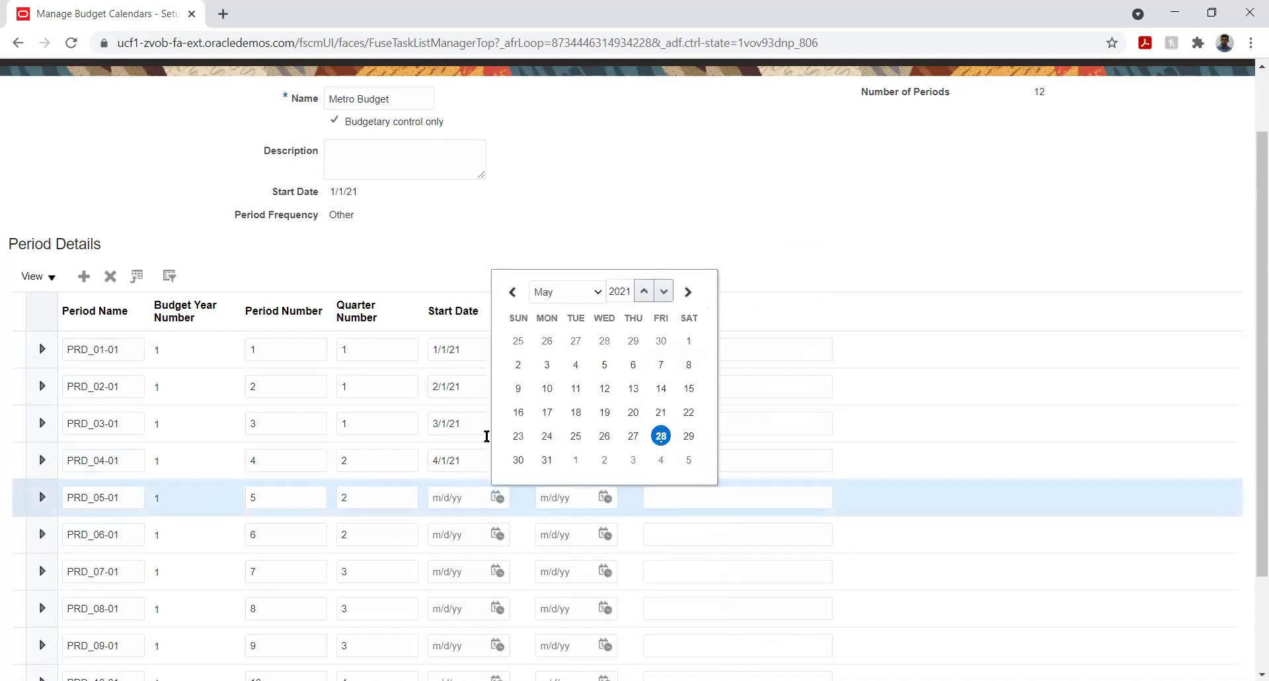
left_click(688, 341)
left_click(605, 497)
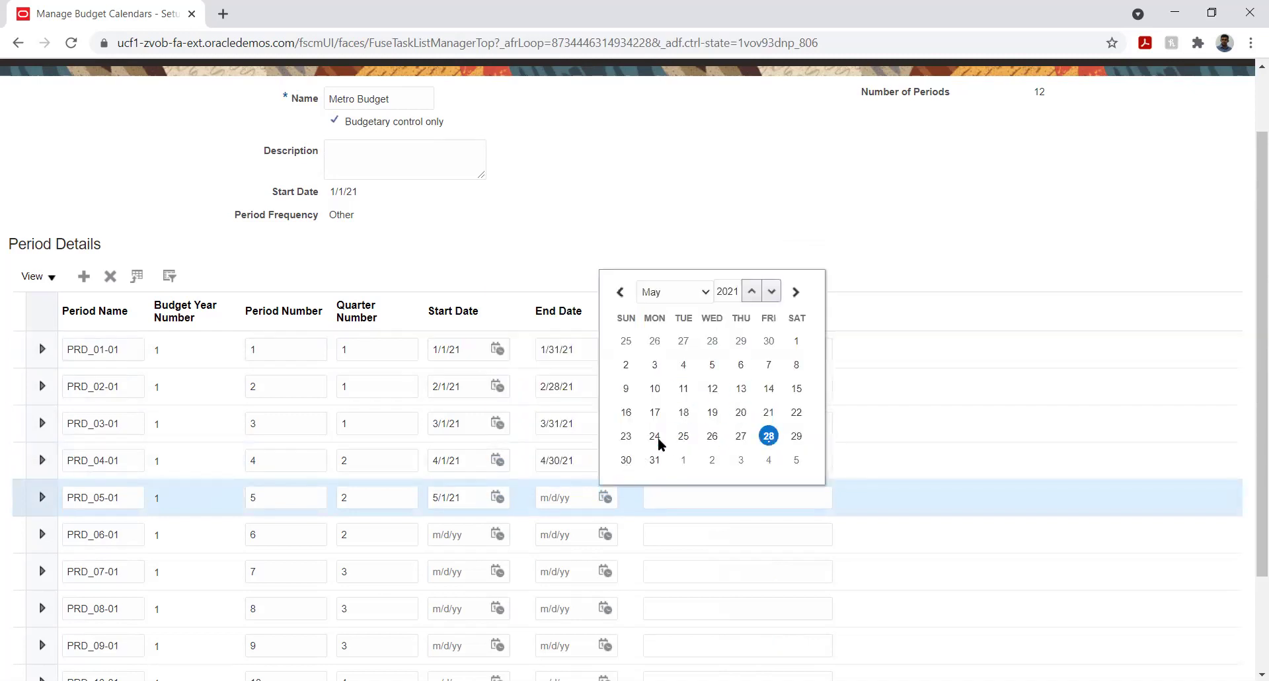
left_click(654, 459)
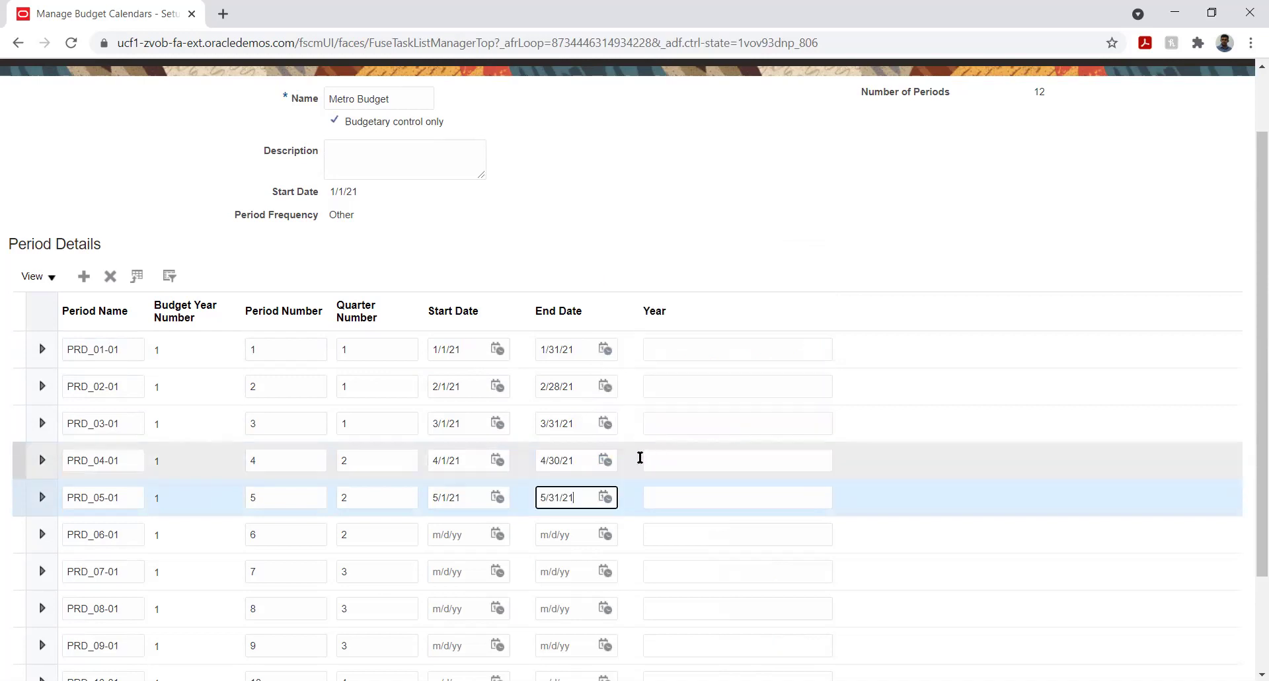
Set period PRD_06-01 to start on 6/1/21 and end on 6/30/21.
left_click(497, 534)
left_click(583, 339)
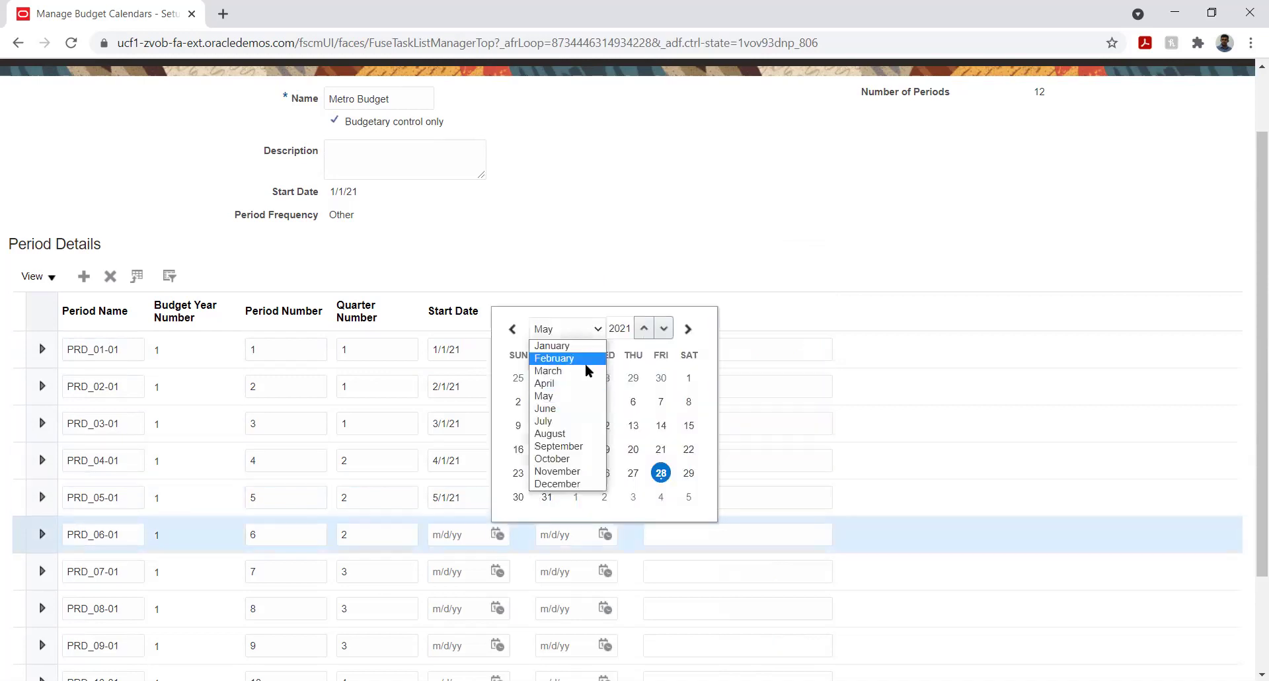
left_click(580, 405)
left_click(575, 401)
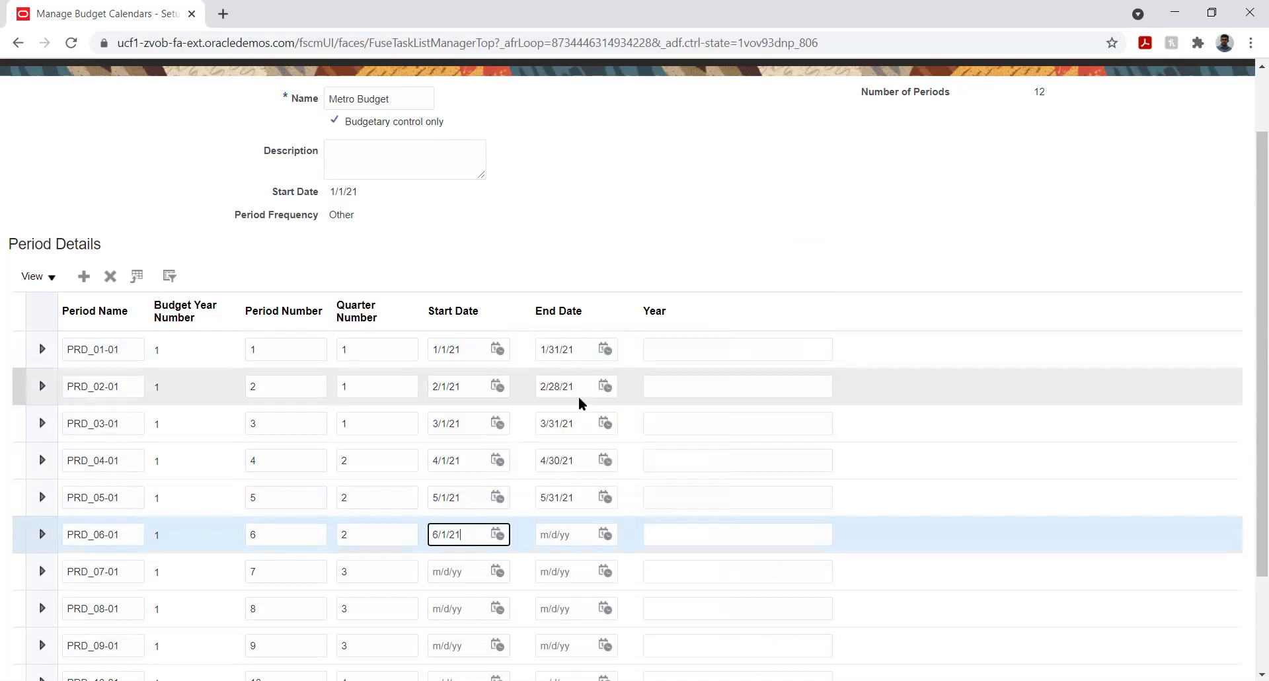
left_click(604, 534)
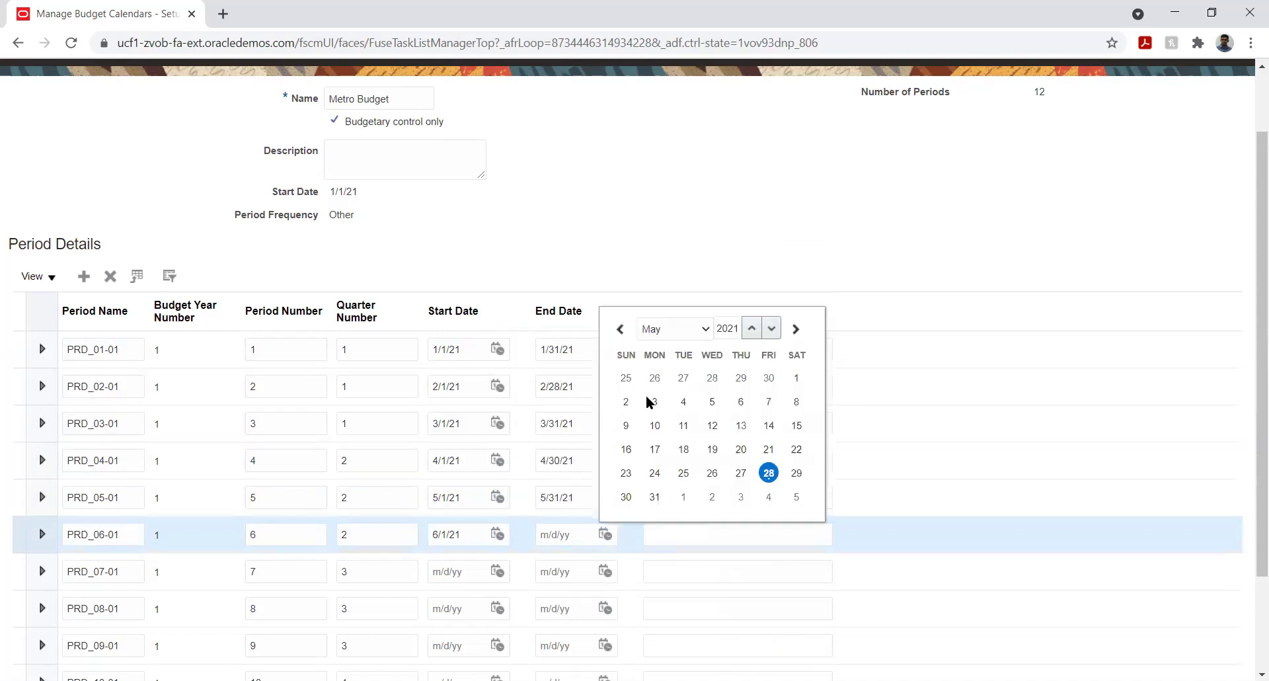
left_click(683, 336)
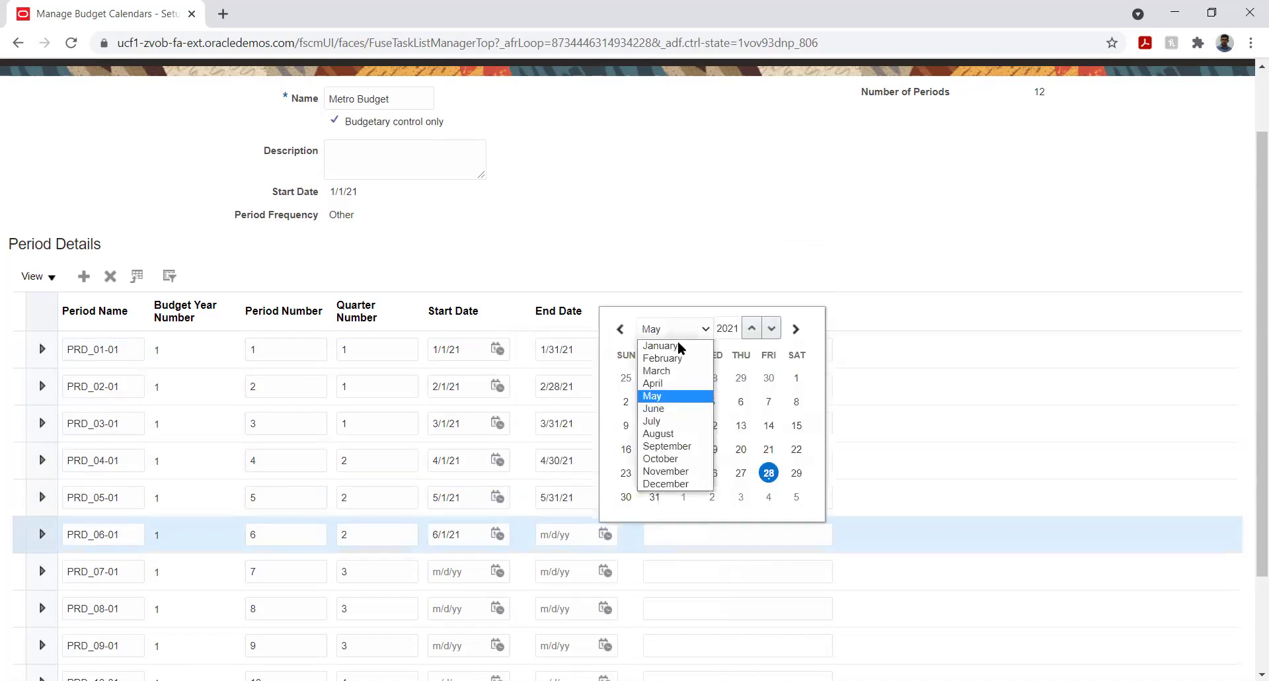
left_click(669, 401)
left_click(712, 497)
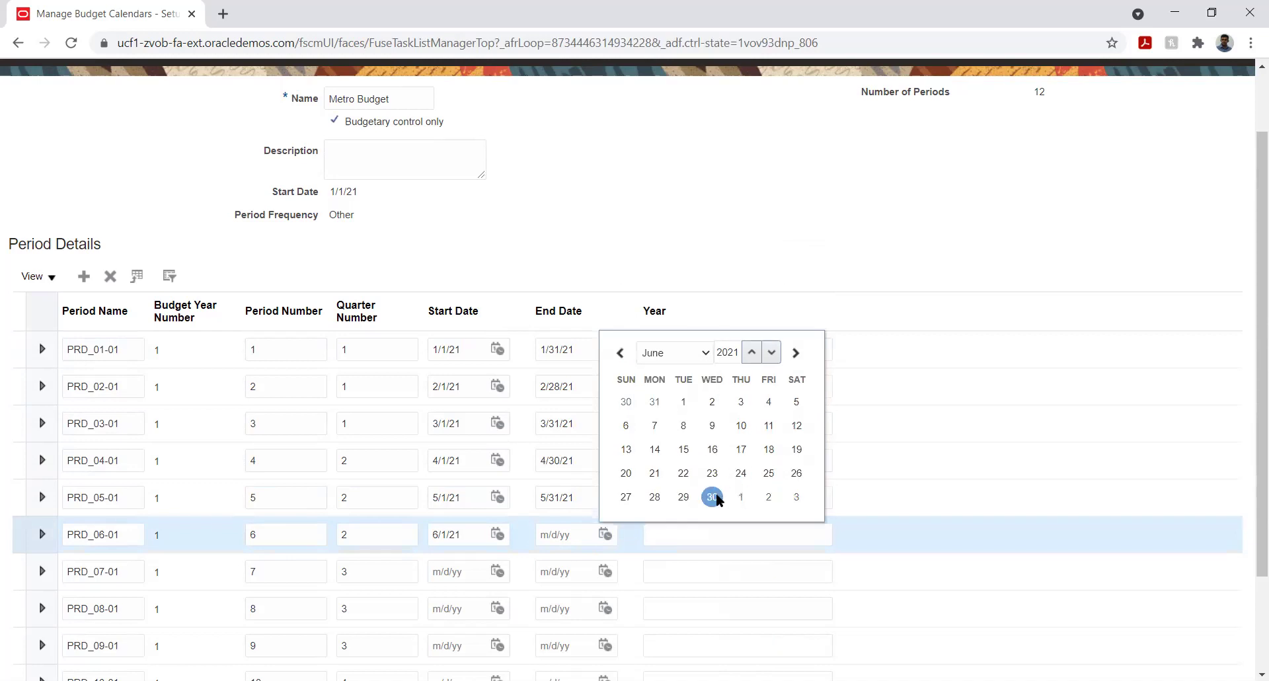
Set period PRD_07-01 to start on 7/1/21 and end on 7/31/21.
left_click(497, 571)
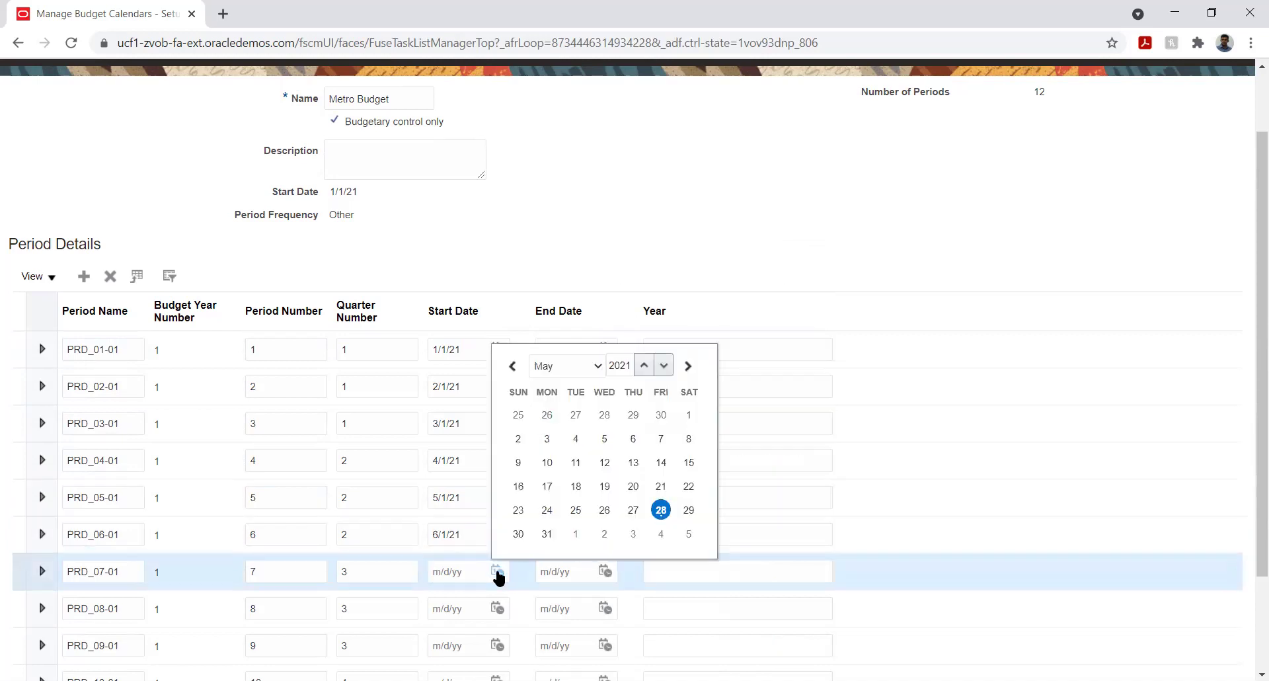
left_click(563, 366)
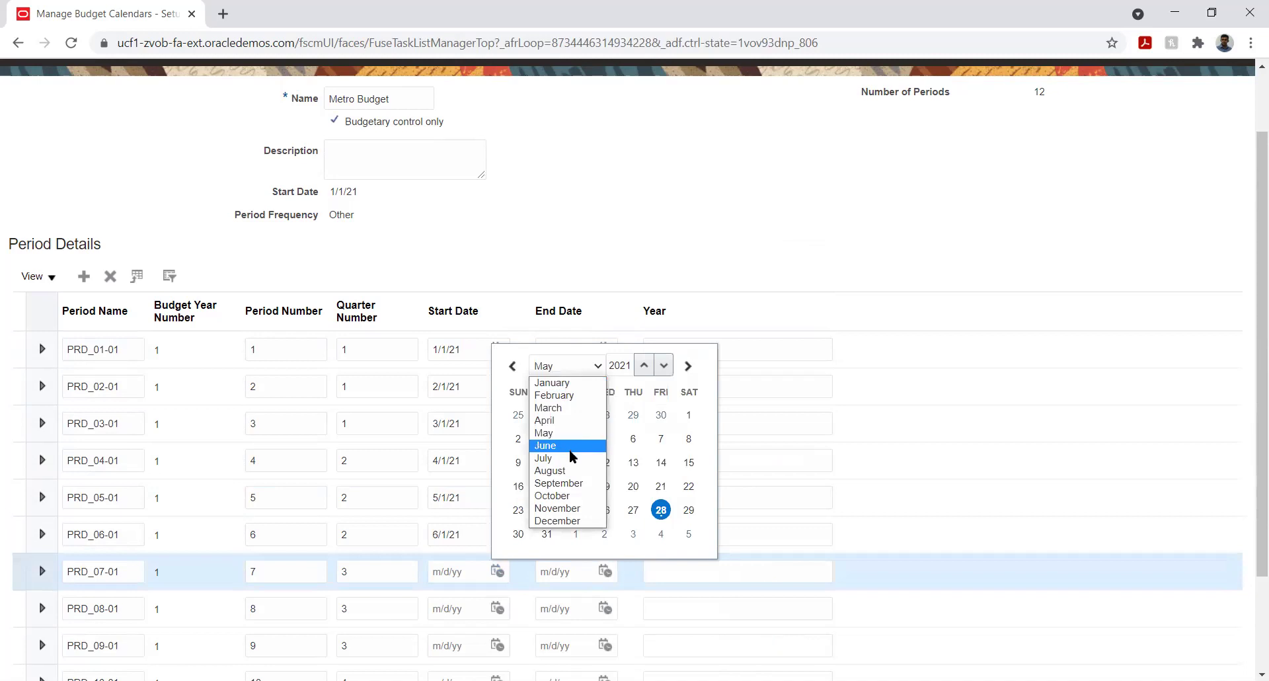
left_click(570, 458)
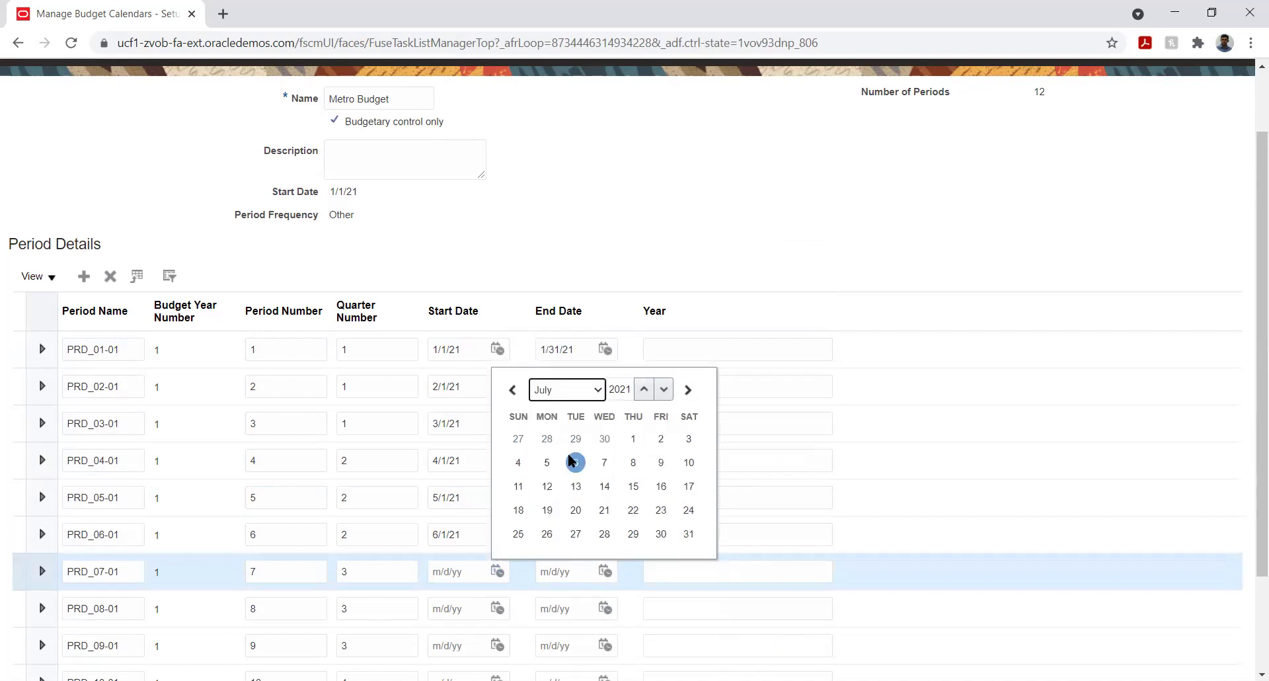
left_click(633, 438)
left_click(605, 571)
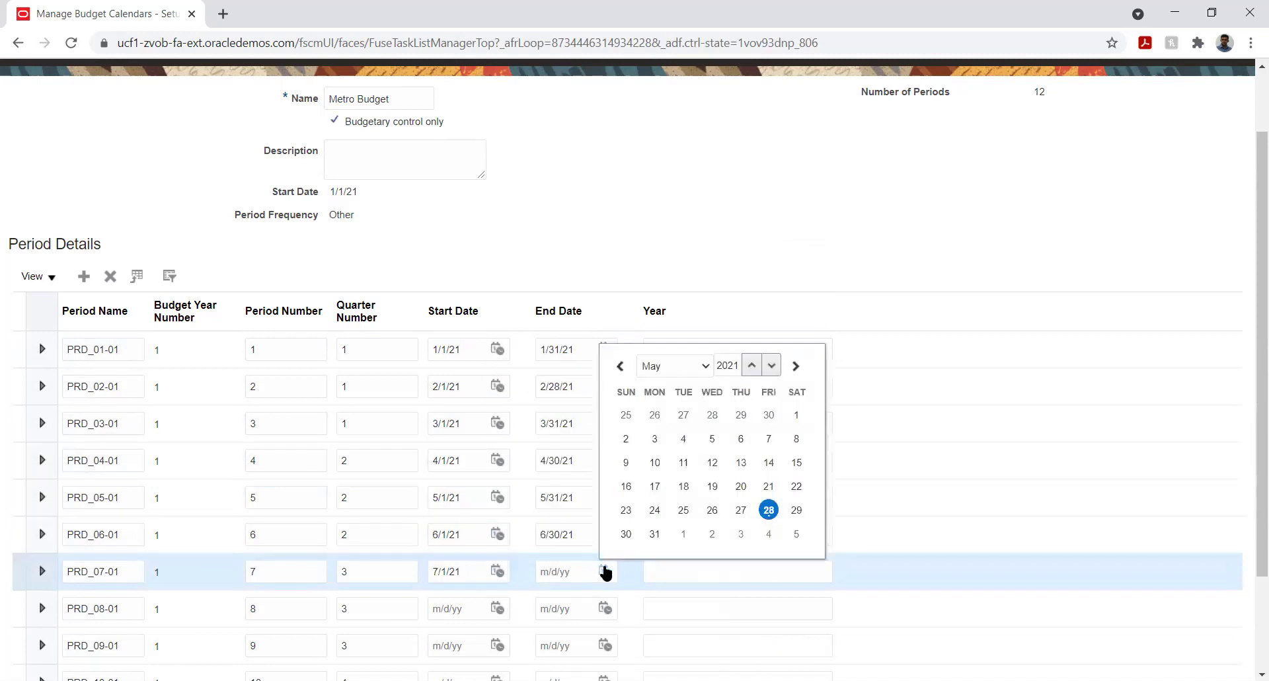
left_click(657, 370)
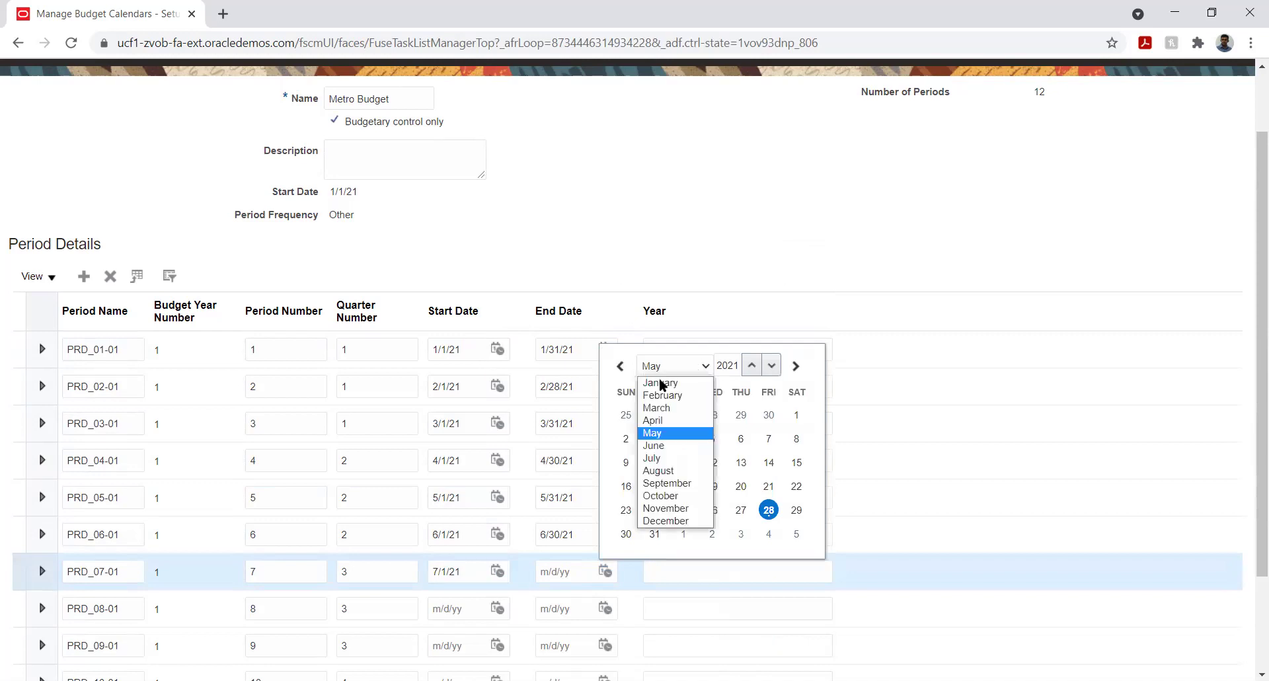
left_click(687, 463)
left_click(797, 532)
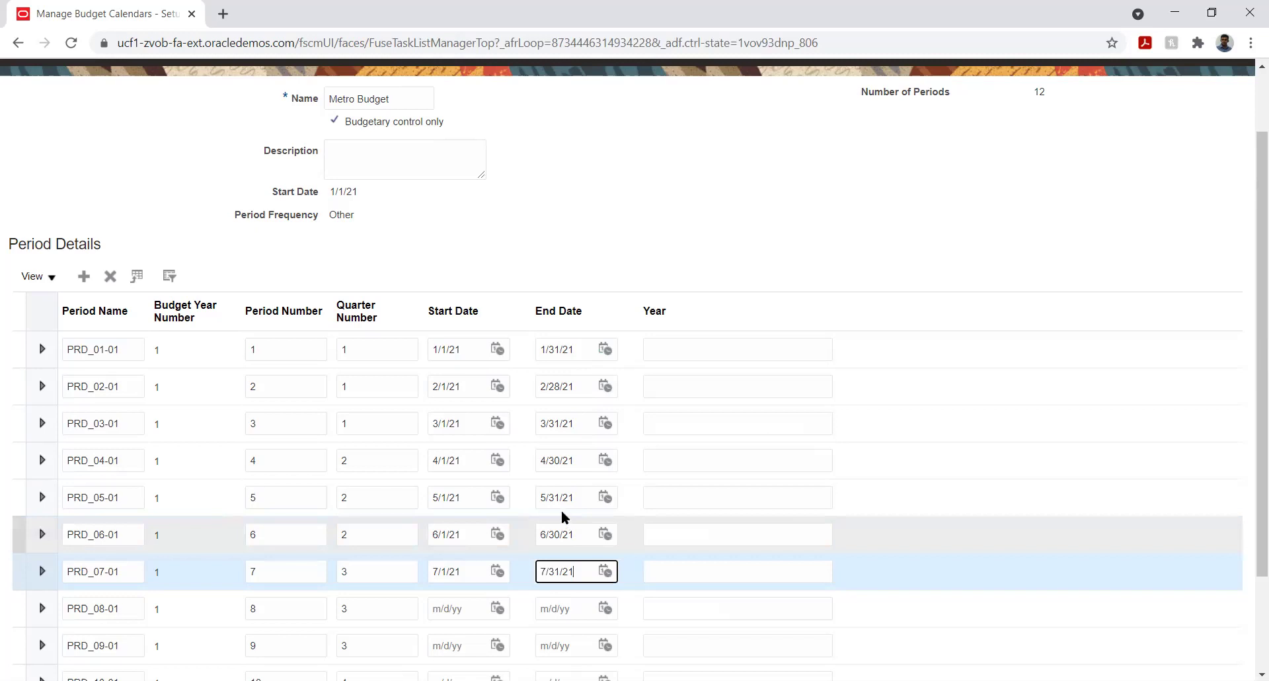
Set period PRD_08-01 to start on 8/1/21 and end on 8/31/21.
scroll(608, 429, "down", 2)
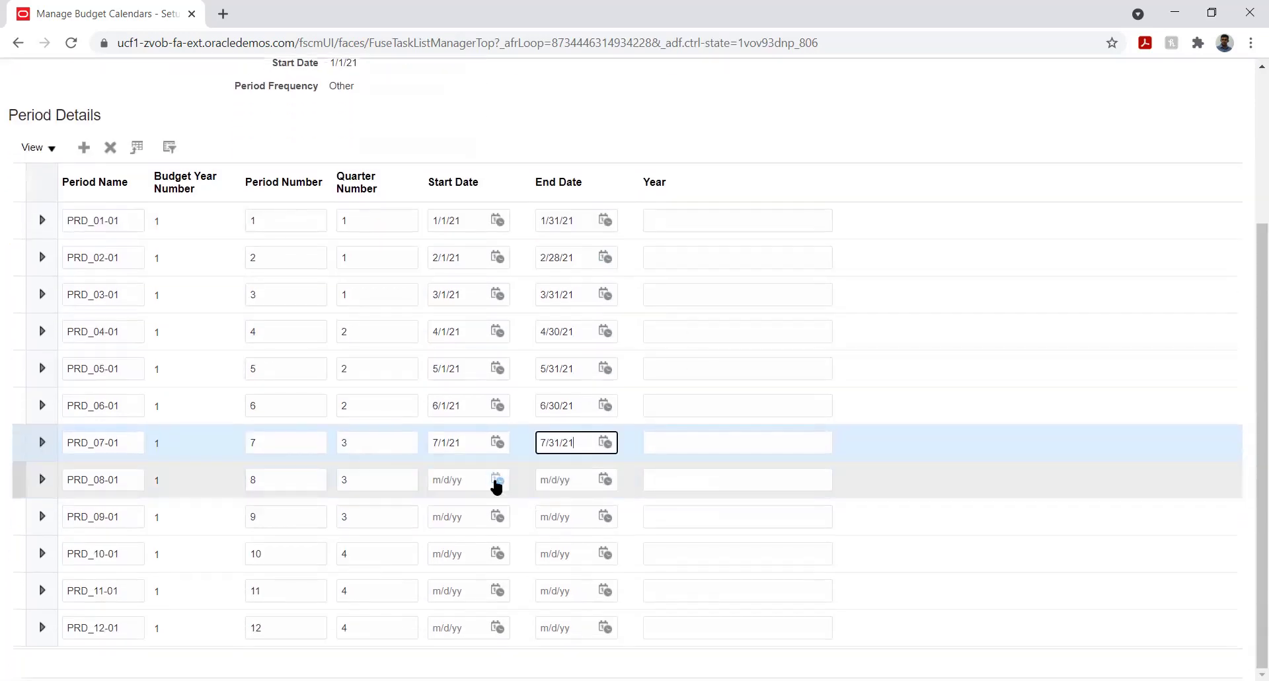
left_click(497, 481)
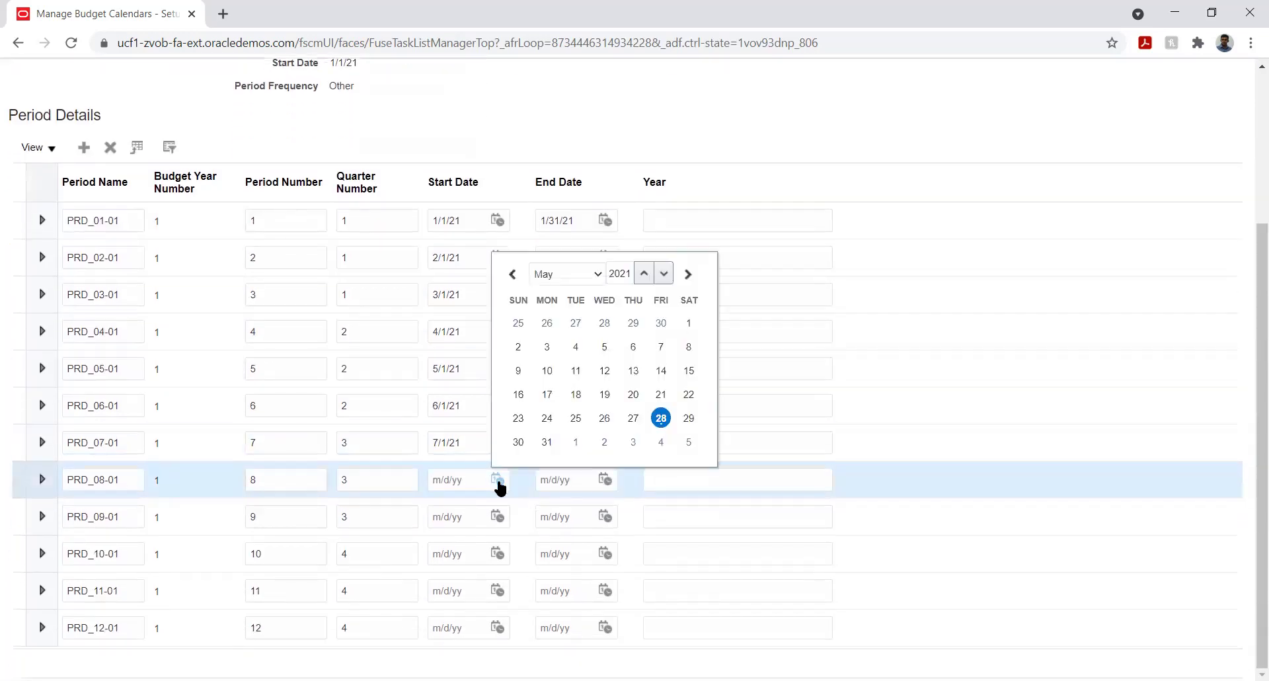
left_click(554, 270)
left_click(580, 381)
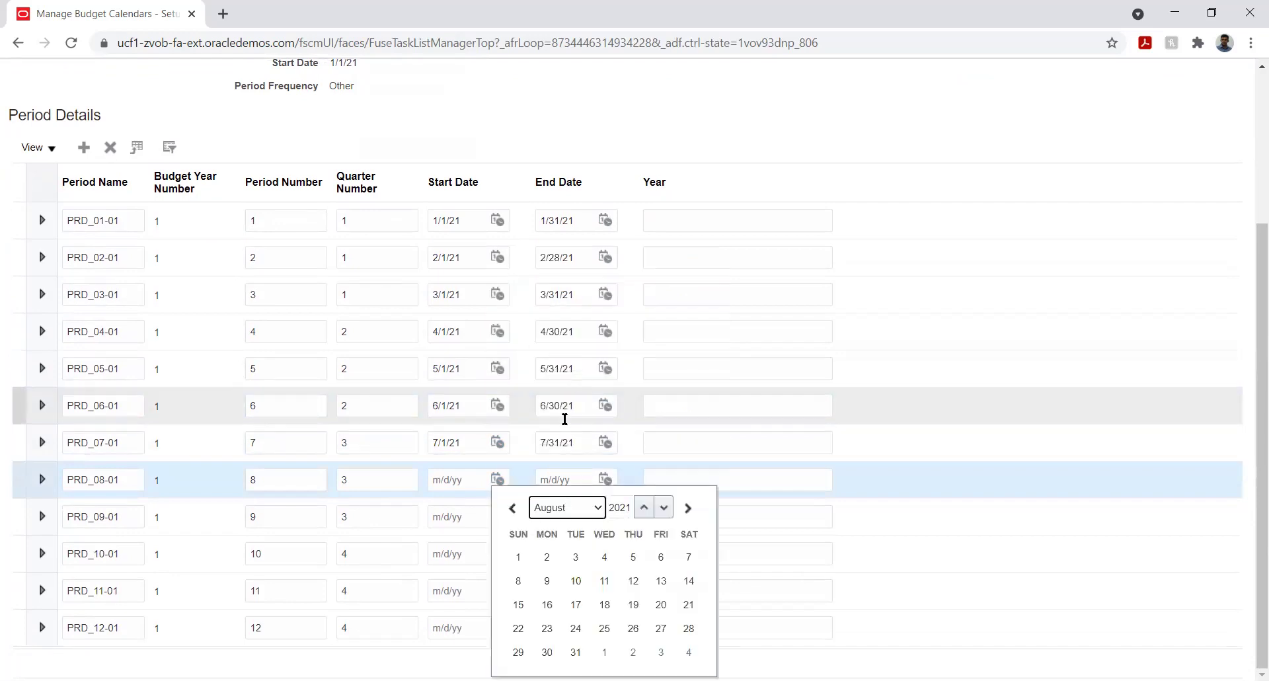
left_click(518, 556)
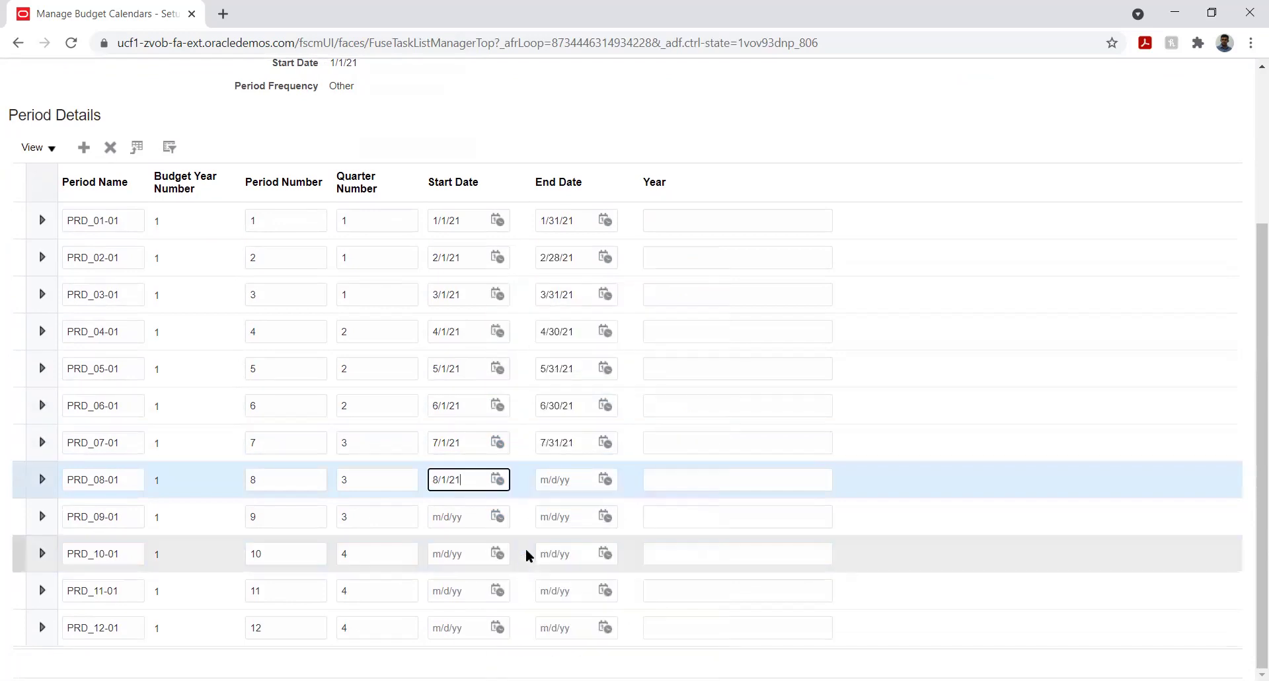
left_click(605, 479)
left_click(670, 277)
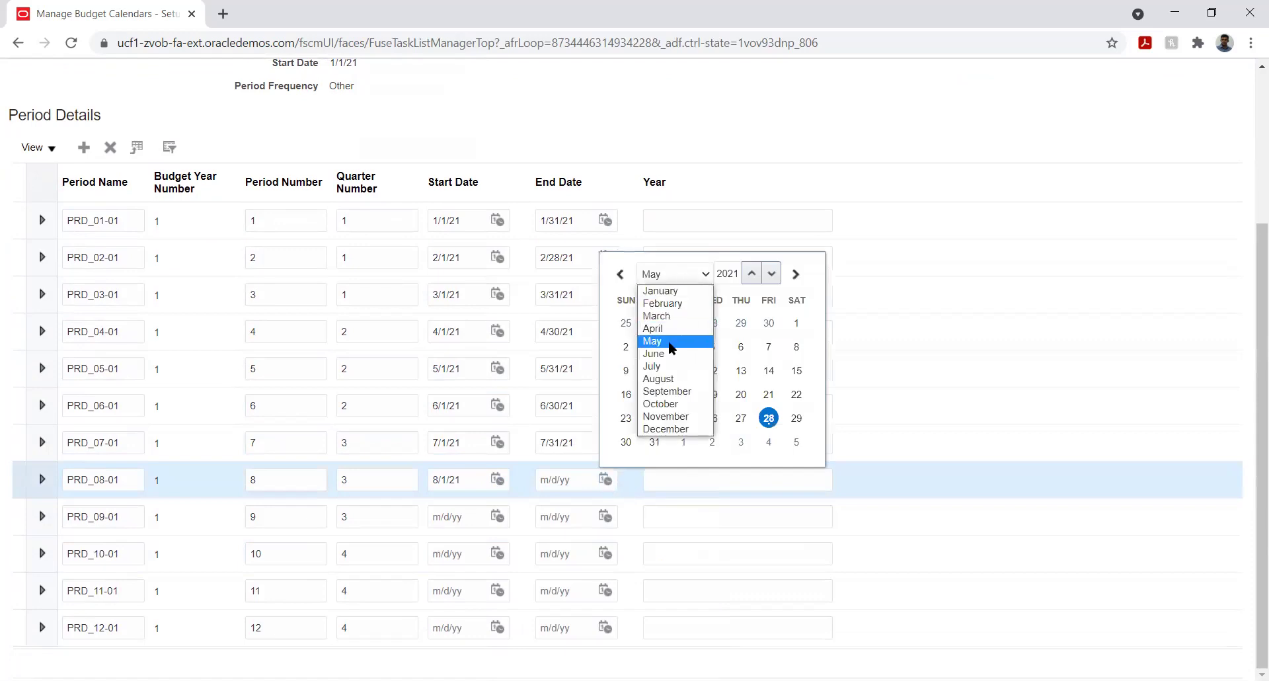
left_click(671, 375)
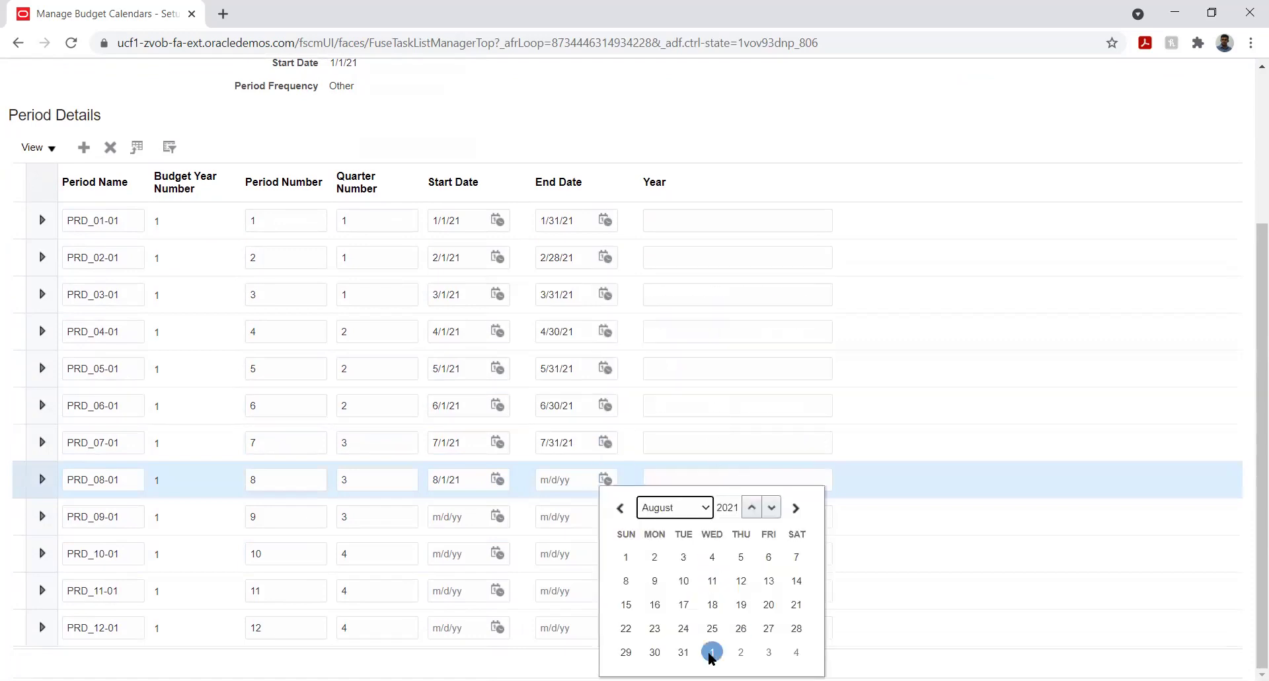
left_click(683, 652)
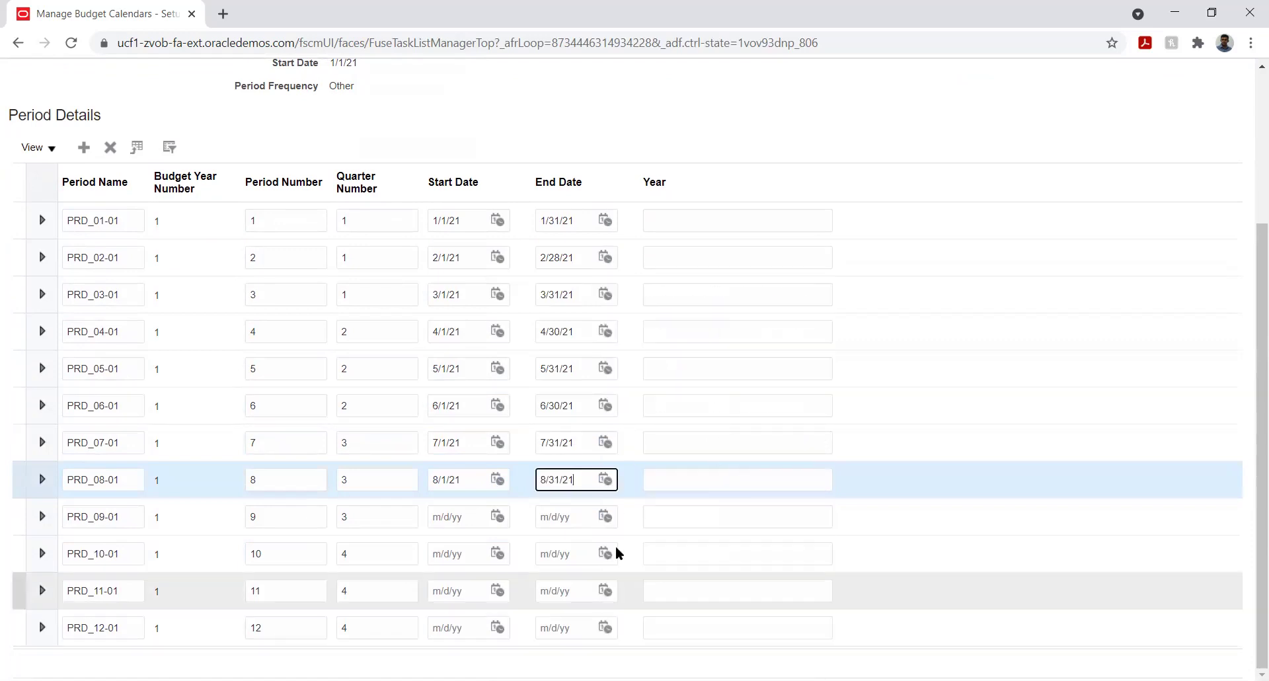
Set period PRD_09-01 to start on 9/1/21 and end on 9/30/21.
left_click(496, 516)
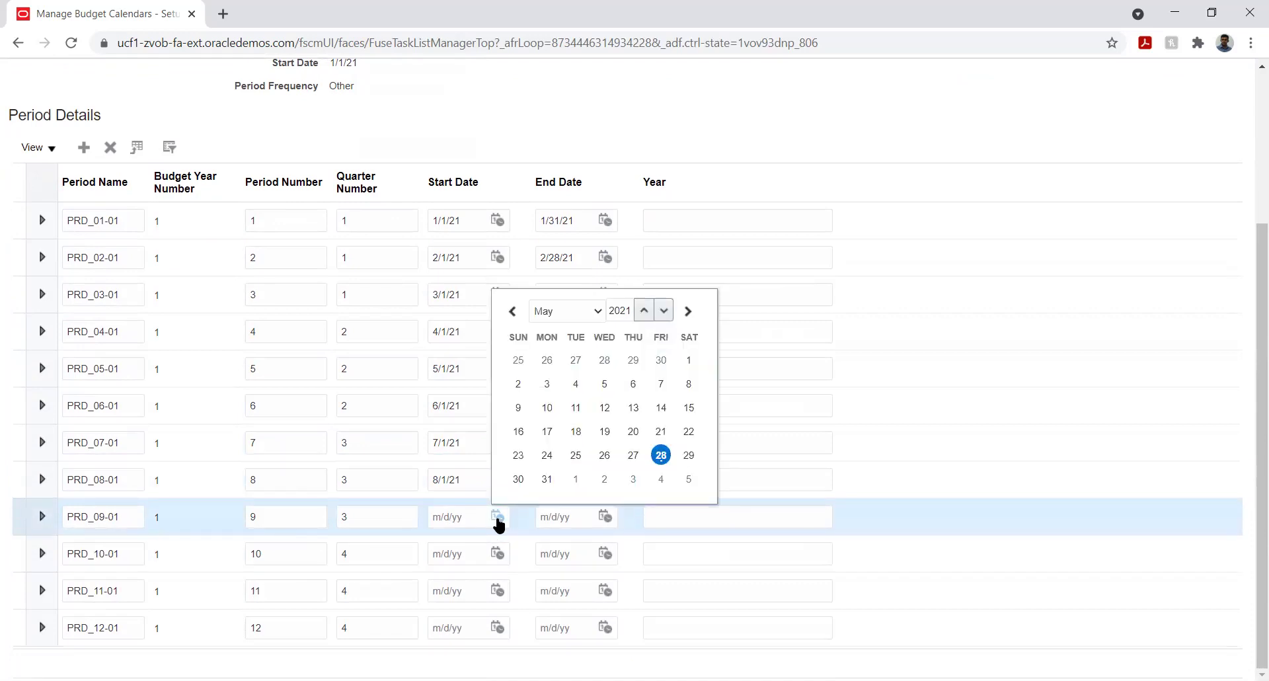
left_click(550, 312)
left_click(569, 430)
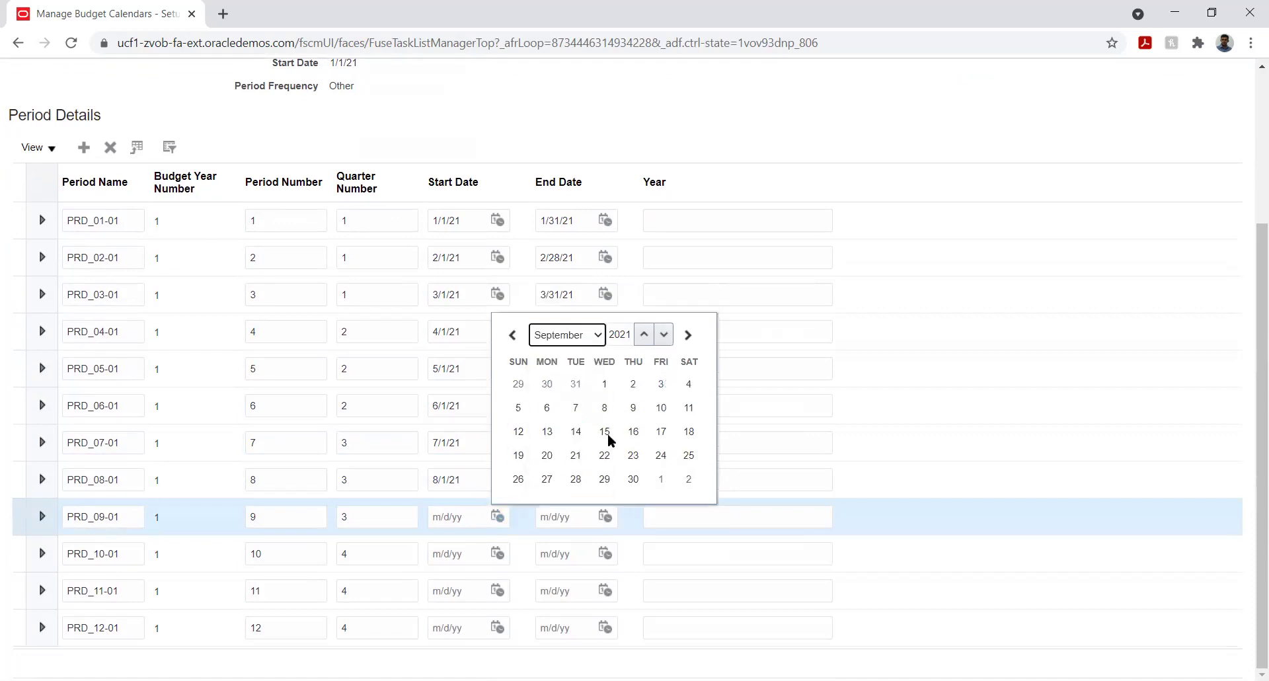
left_click(603, 382)
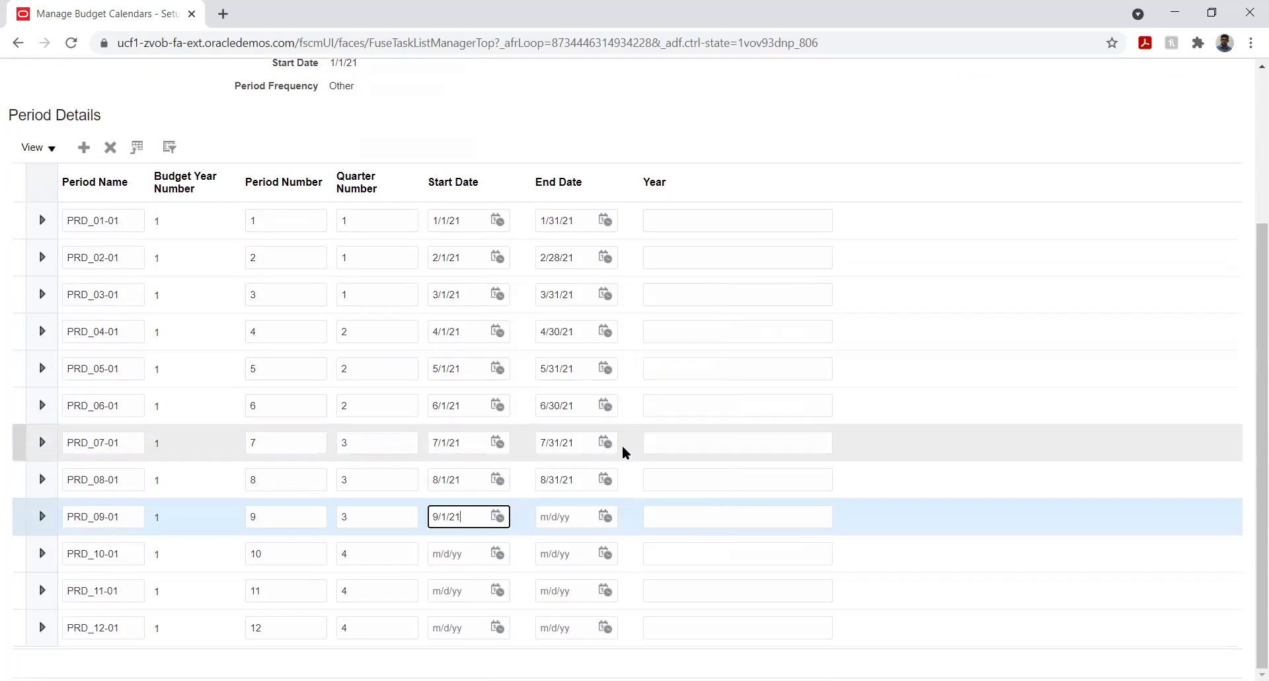
left_click(605, 516)
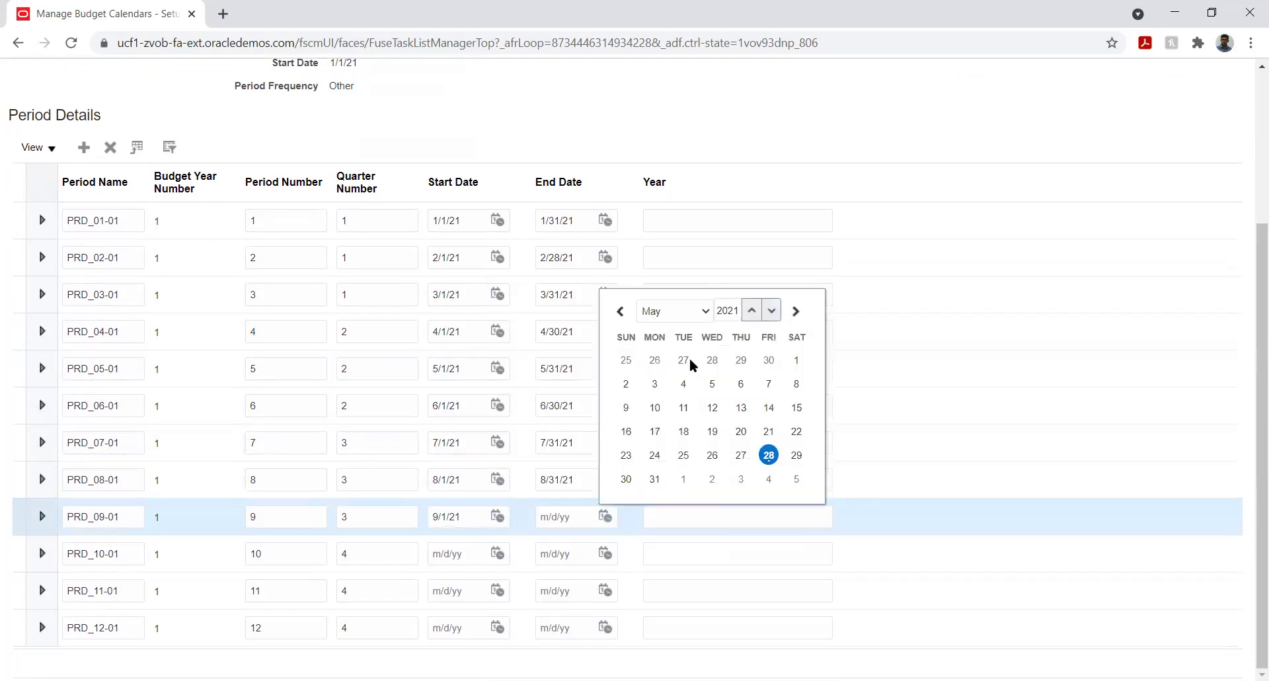
left_click(671, 313)
left_click(681, 423)
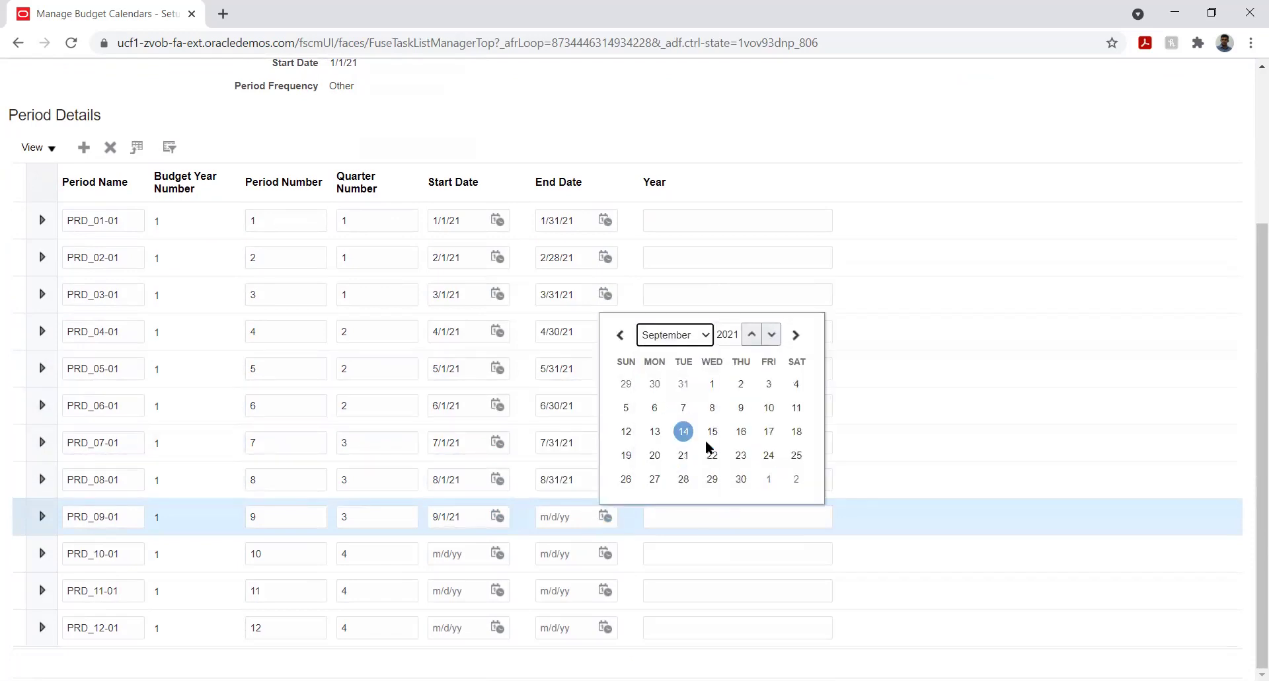
left_click(745, 480)
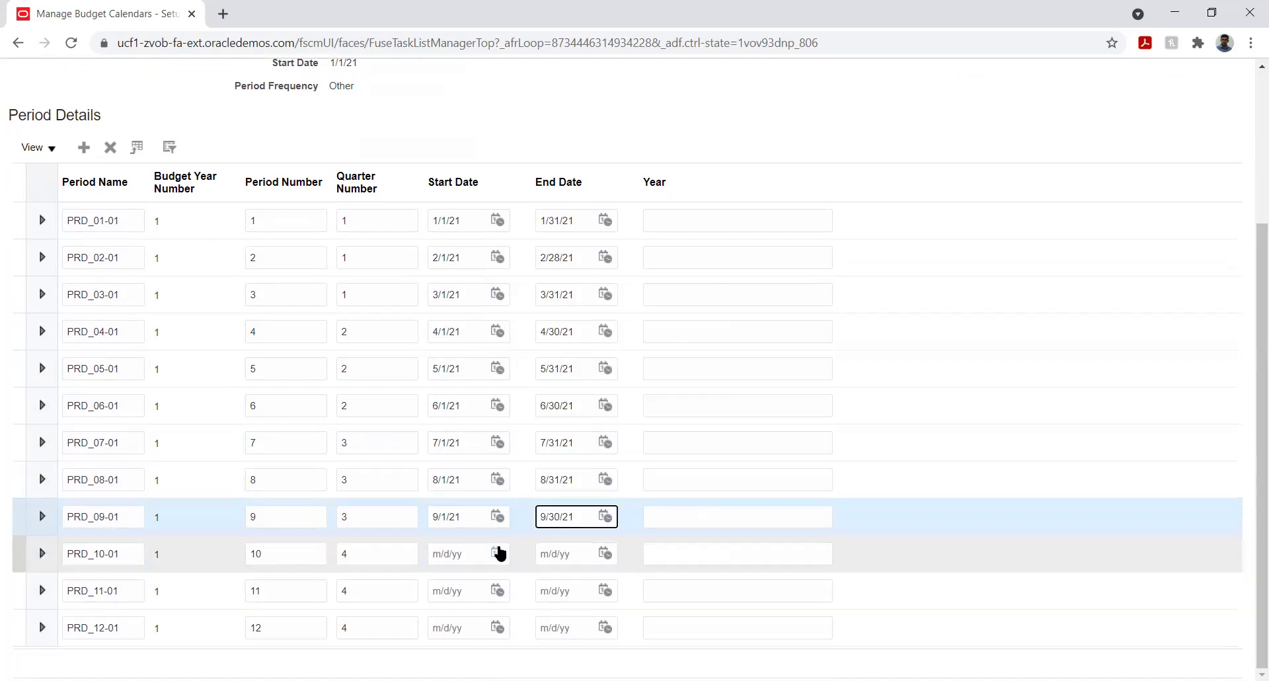
Set period PRD_10-01 to start on 10/1/21 and end on 10/31/21.
left_click(497, 553)
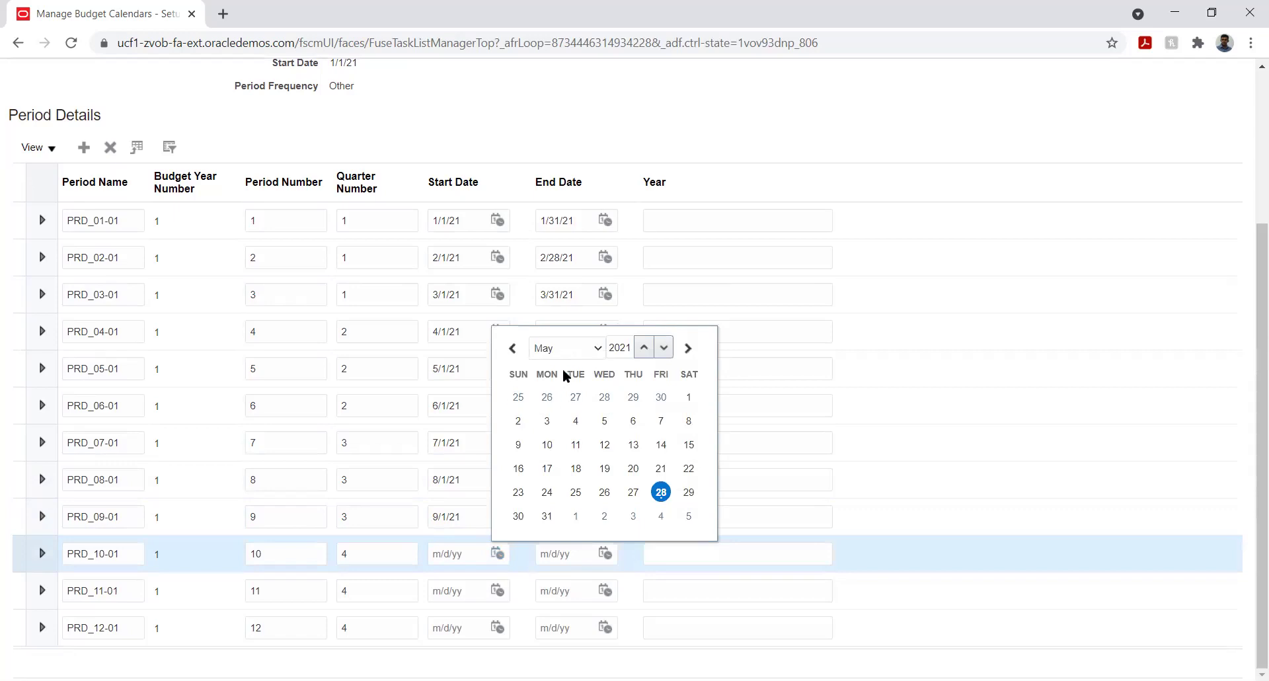
left_click(571, 346)
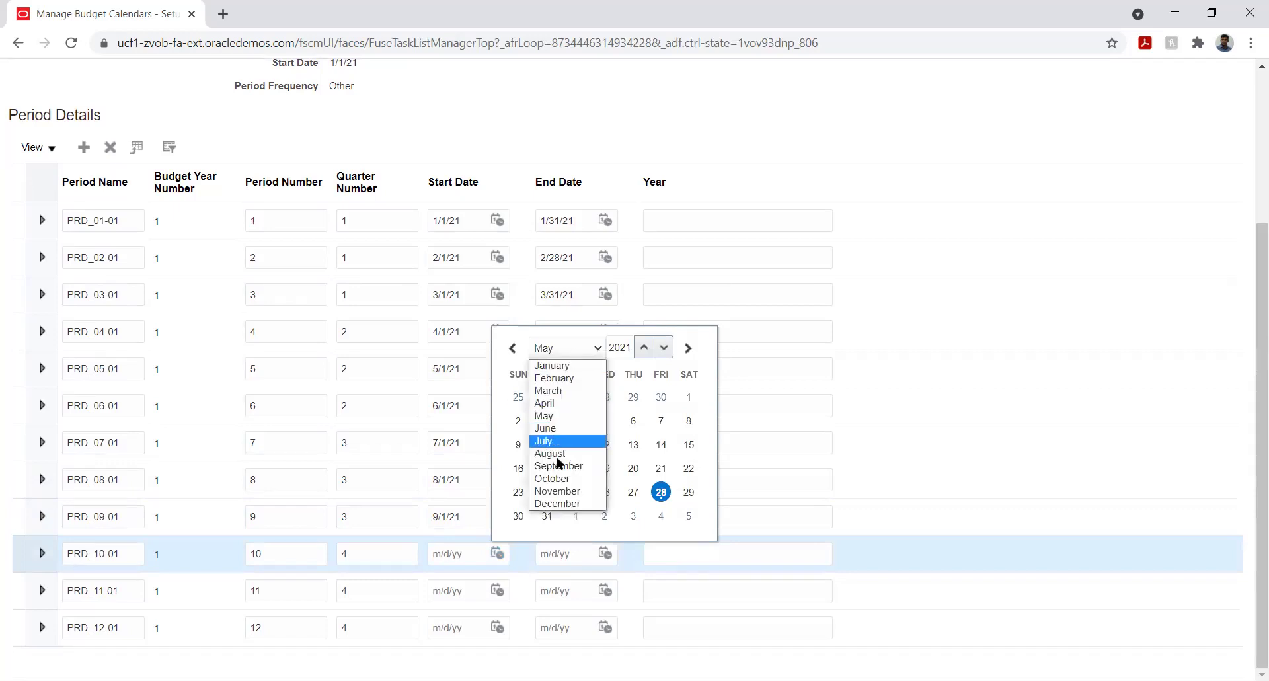
left_click(564, 477)
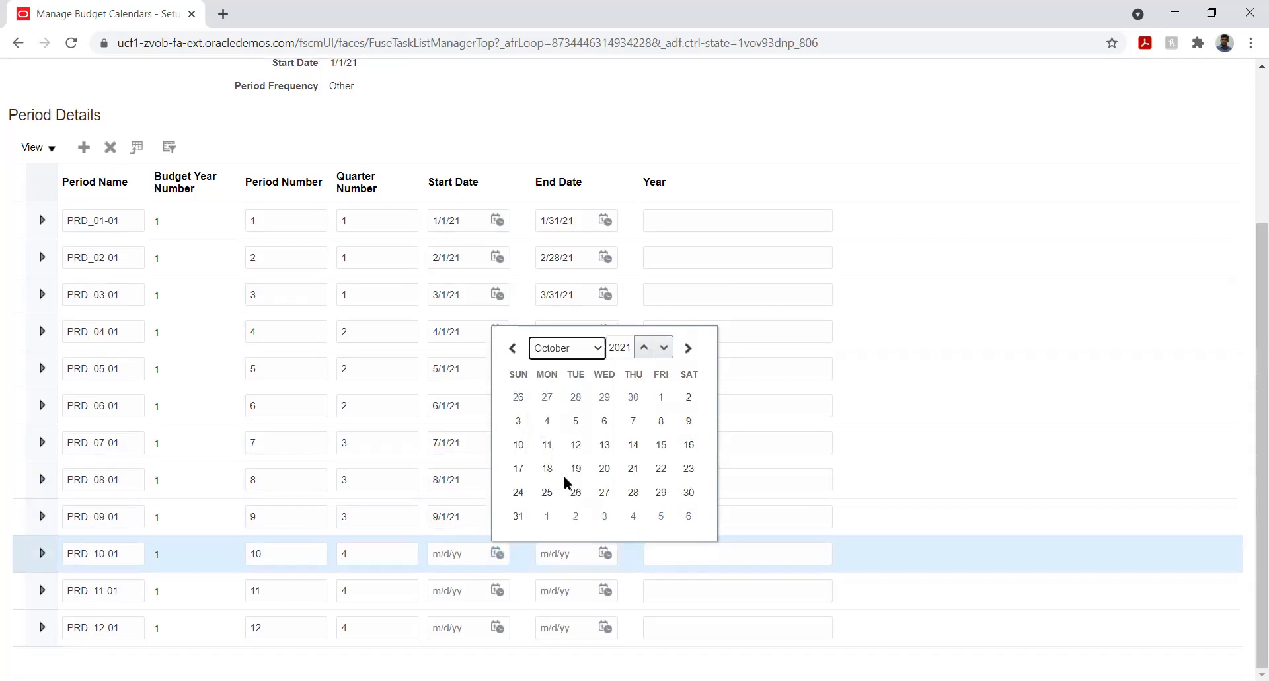
left_click(661, 397)
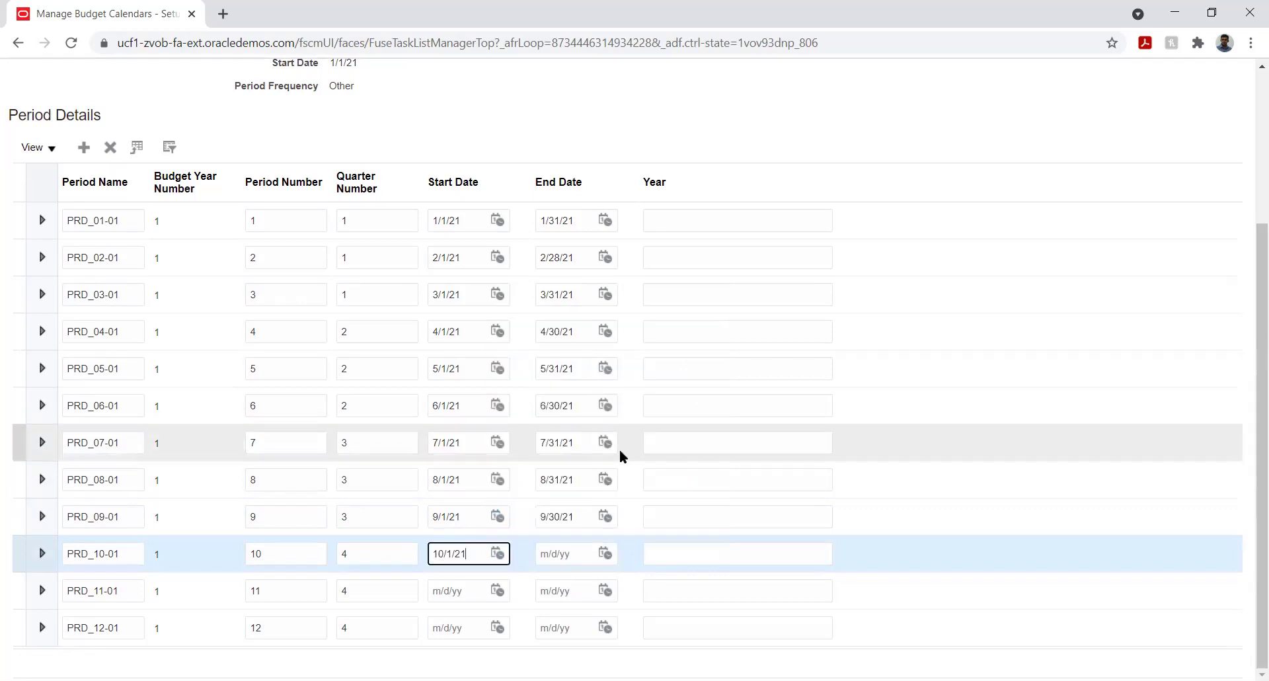
left_click(604, 554)
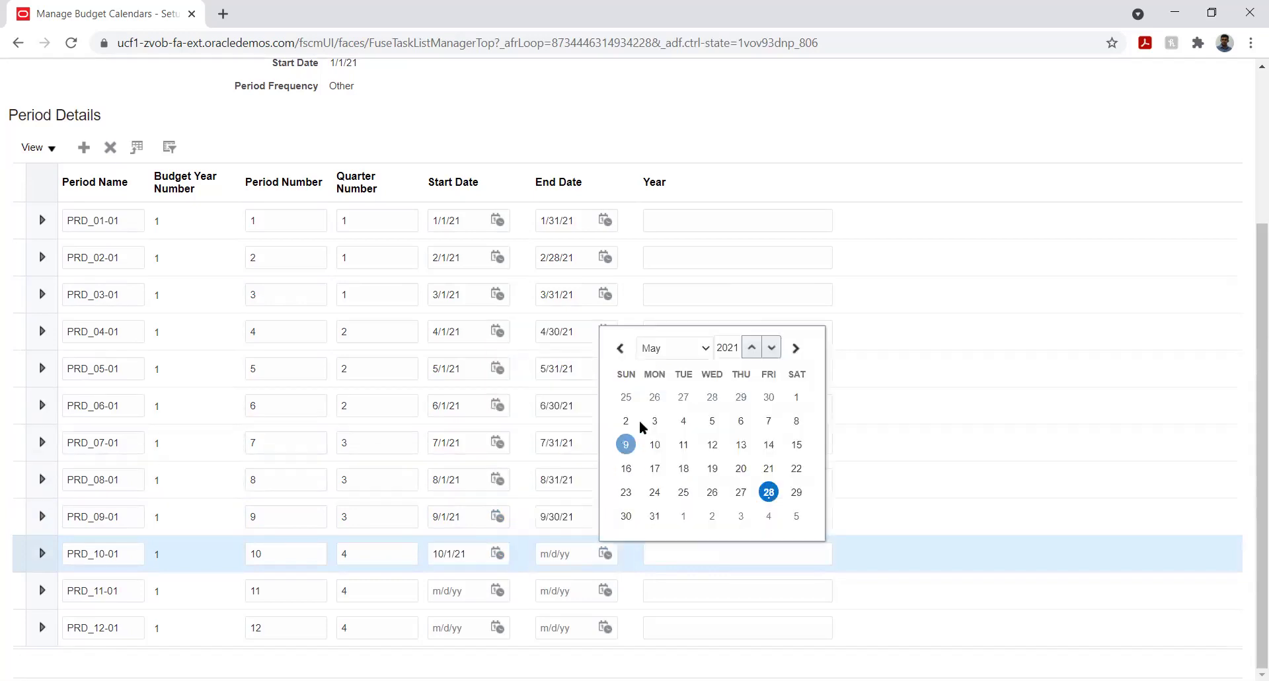
left_click(664, 347)
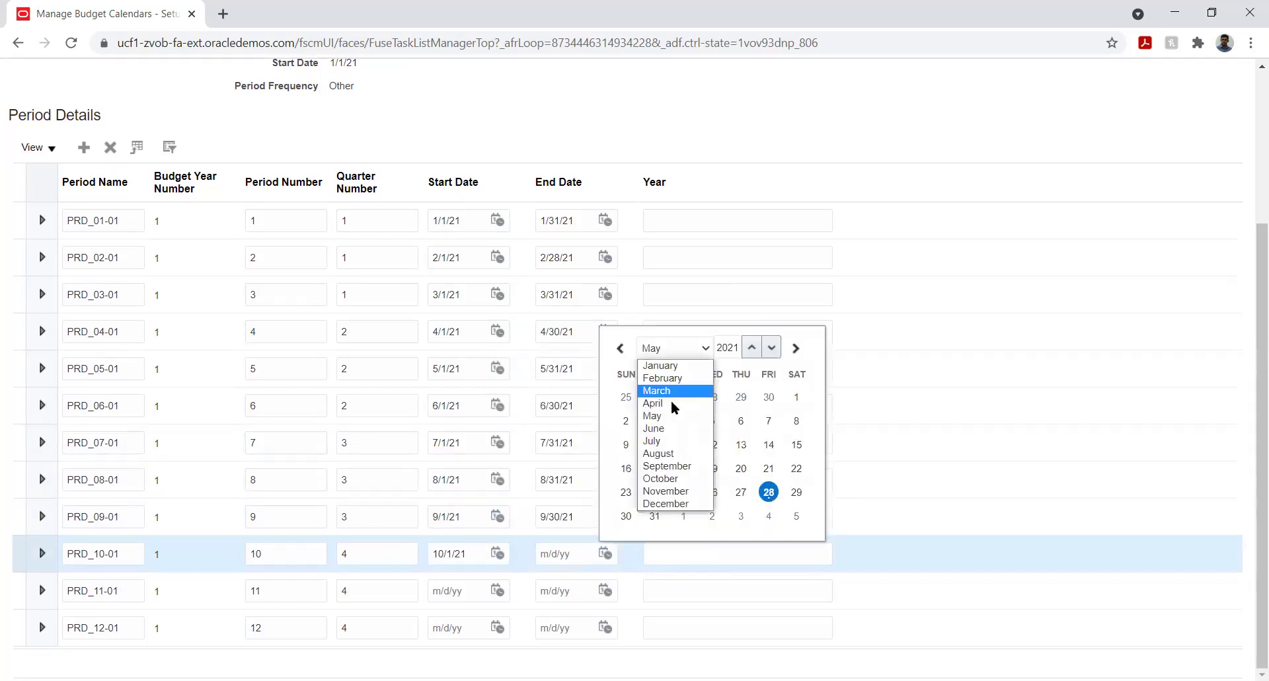
left_click(673, 479)
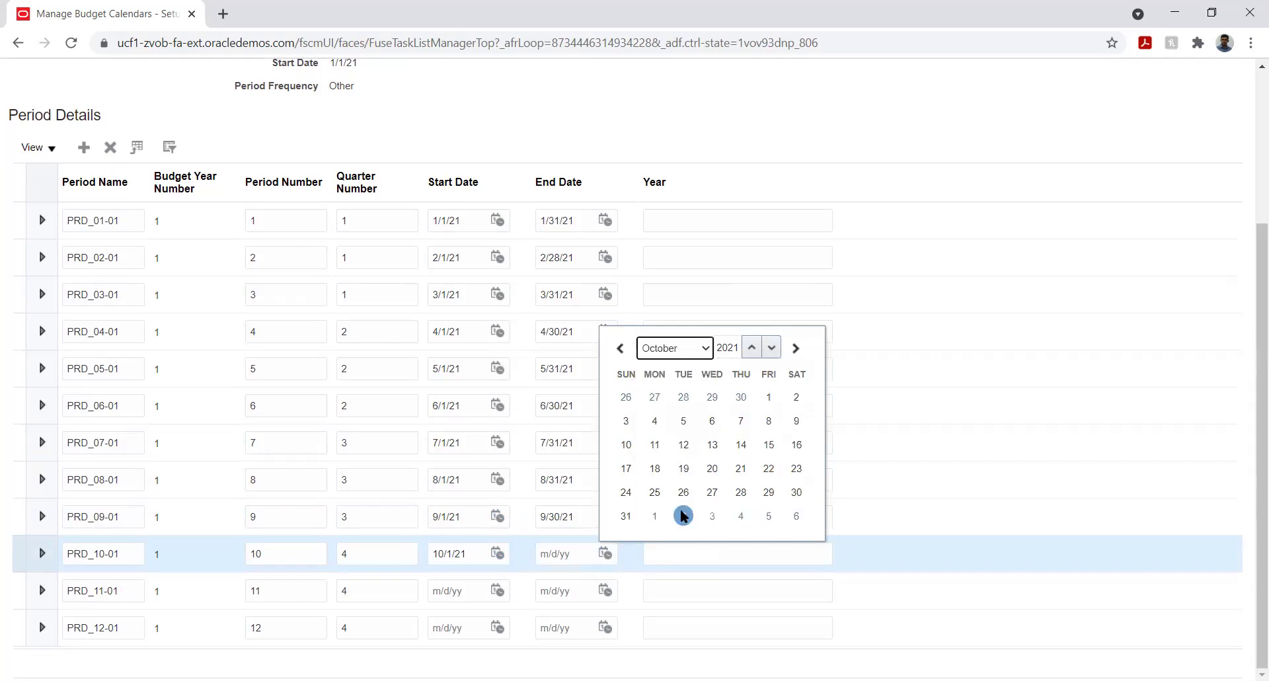
left_click(625, 516)
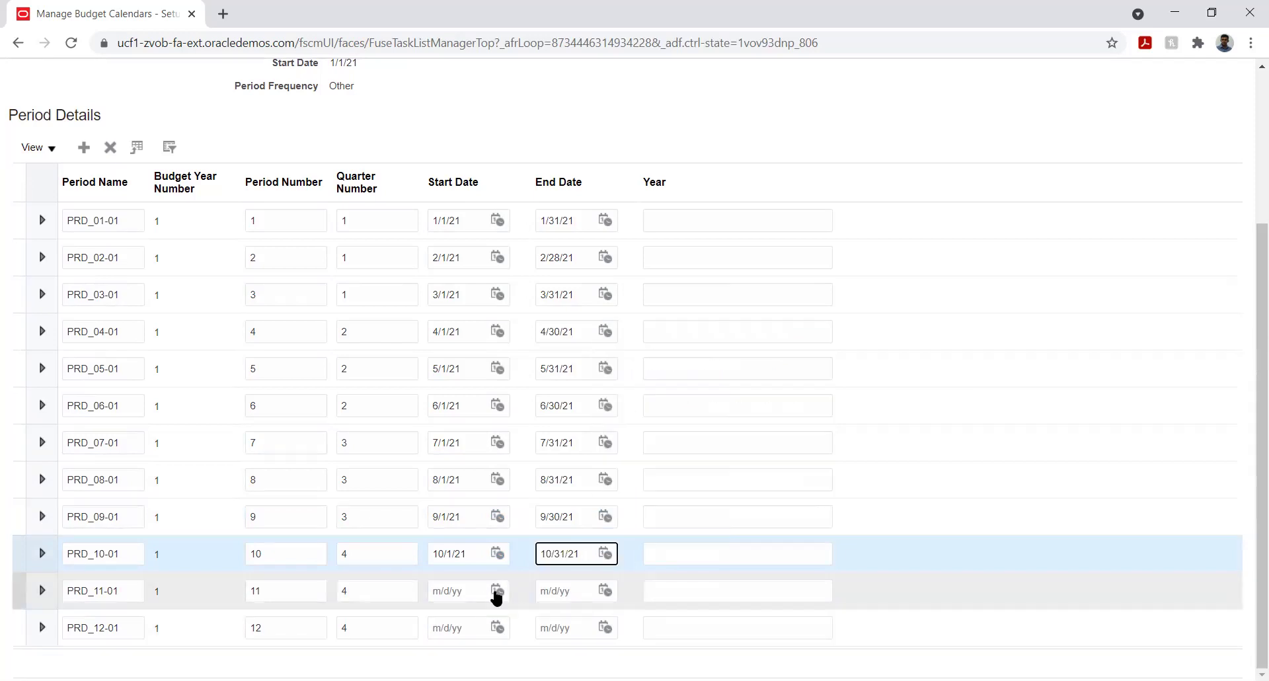
Set period PRD_11-01 to start on 11/1/21 and end on 11/30/21.
left_click(496, 592)
left_click(569, 386)
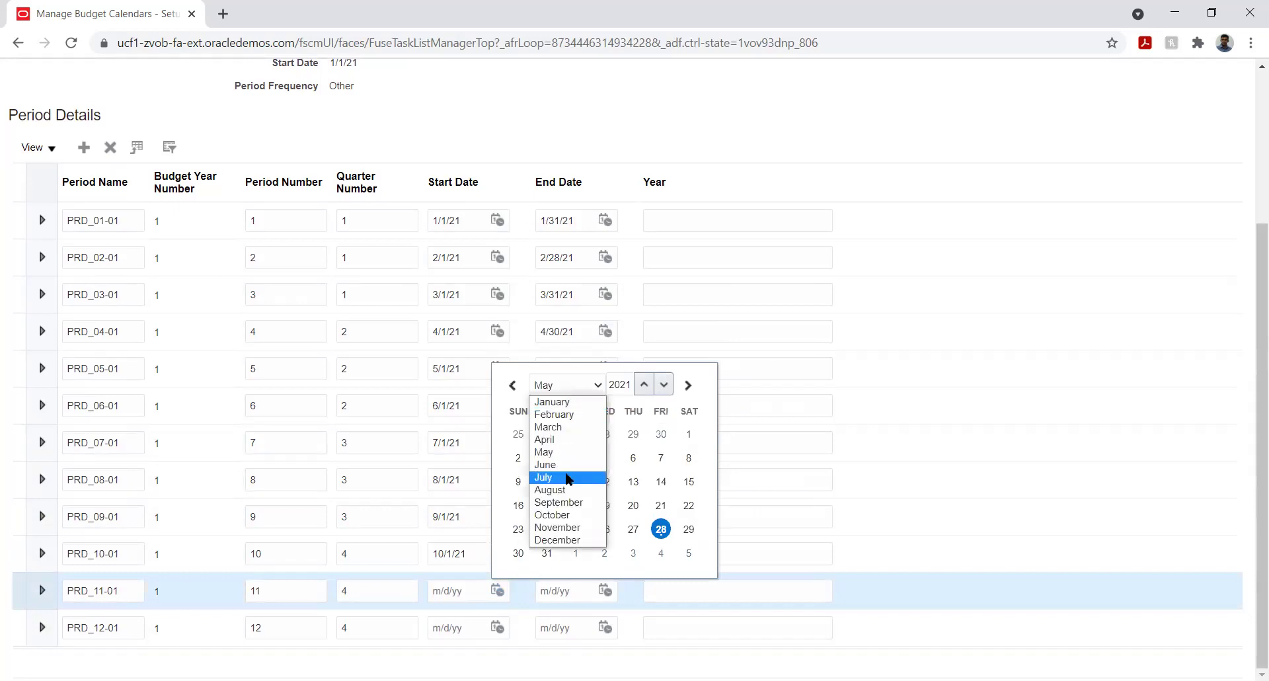
left_click(568, 527)
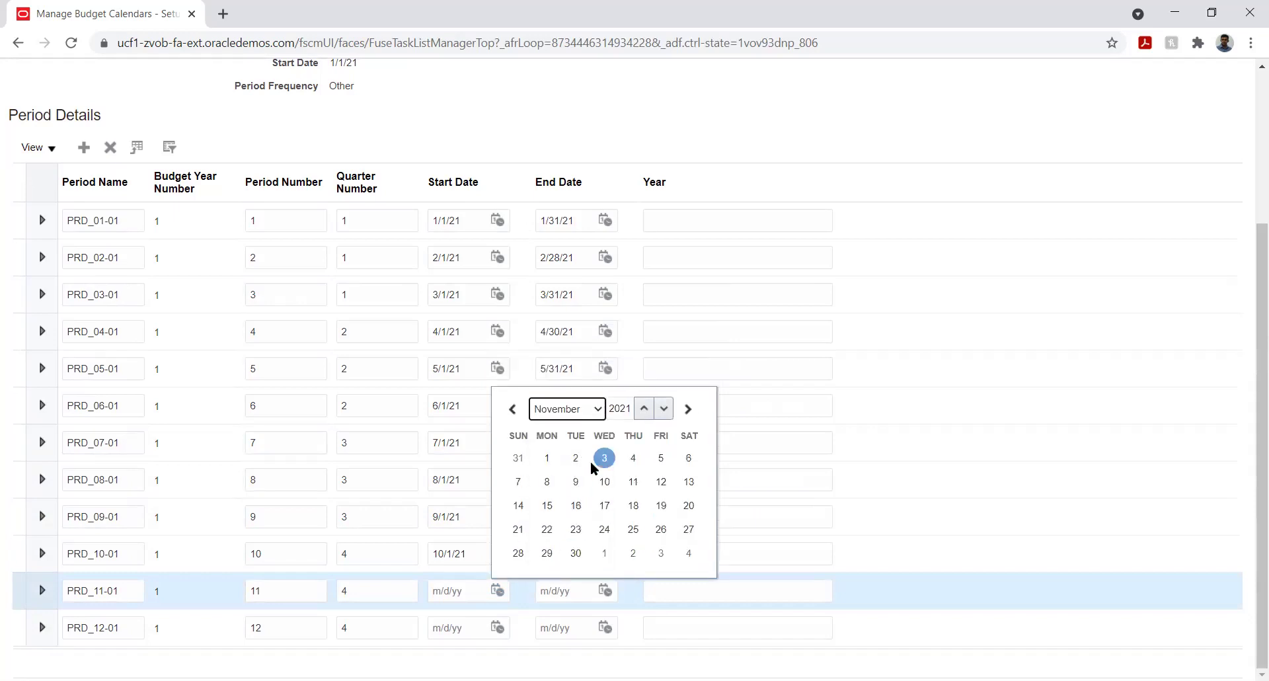
left_click(546, 458)
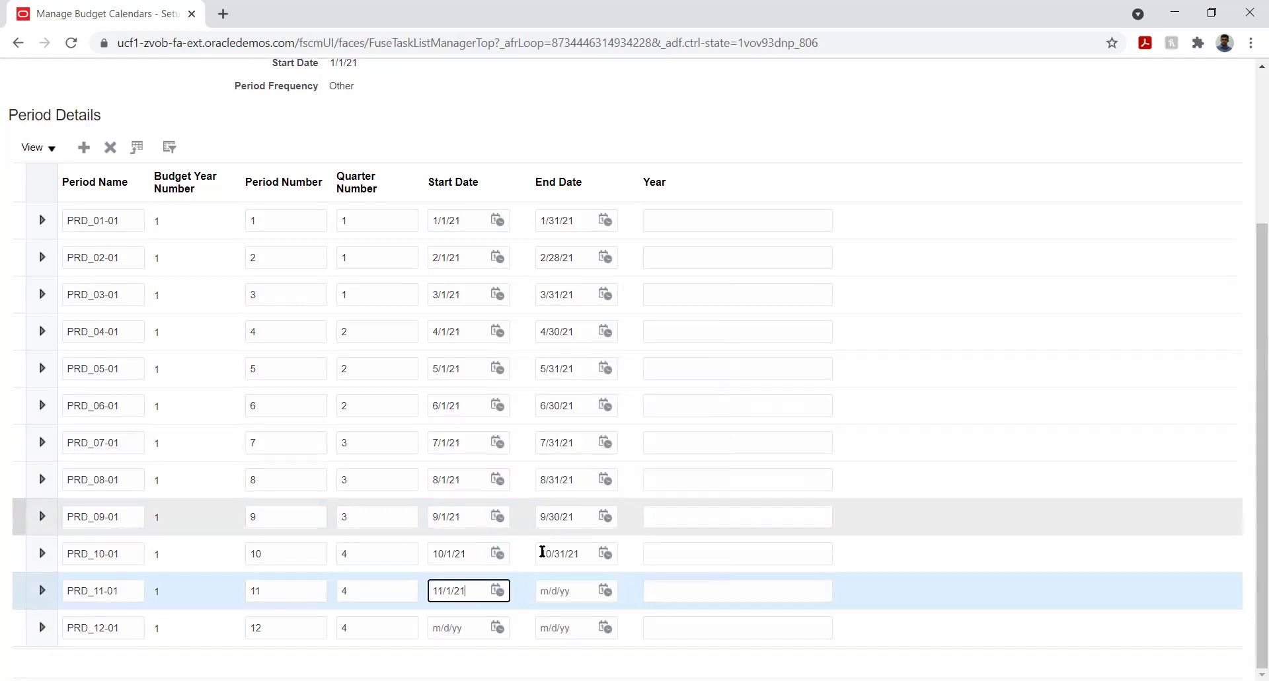
left_click(605, 591)
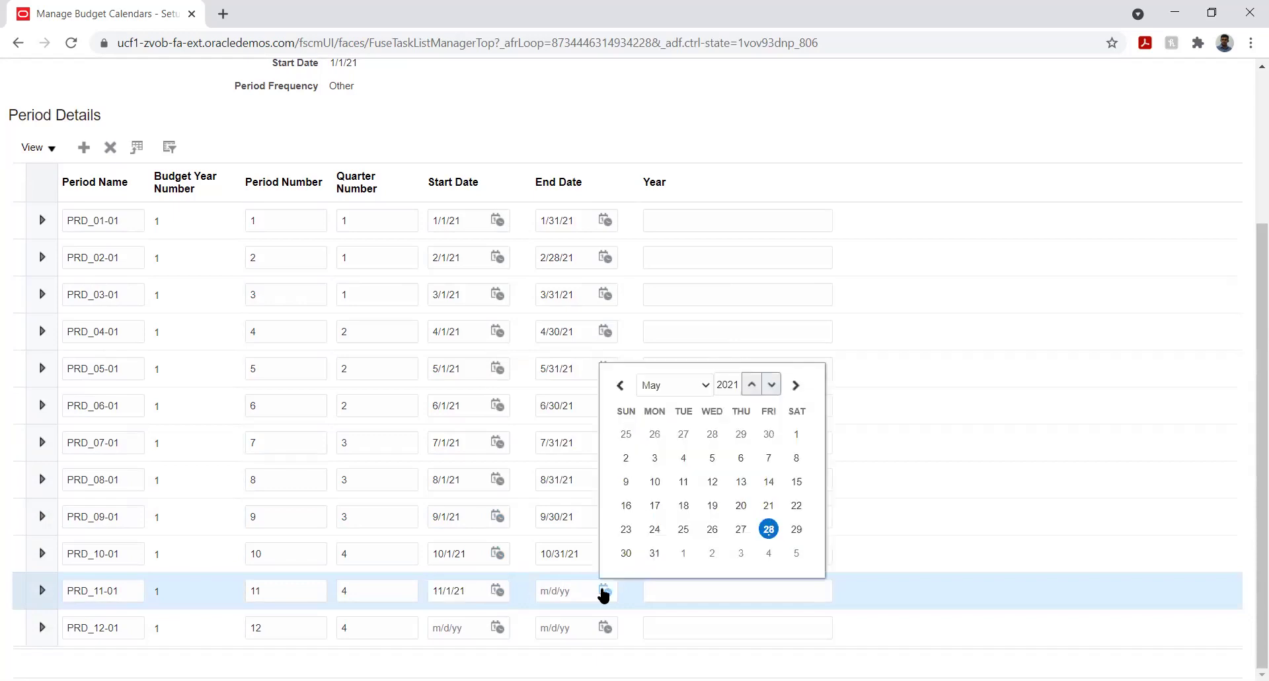
left_click(688, 386)
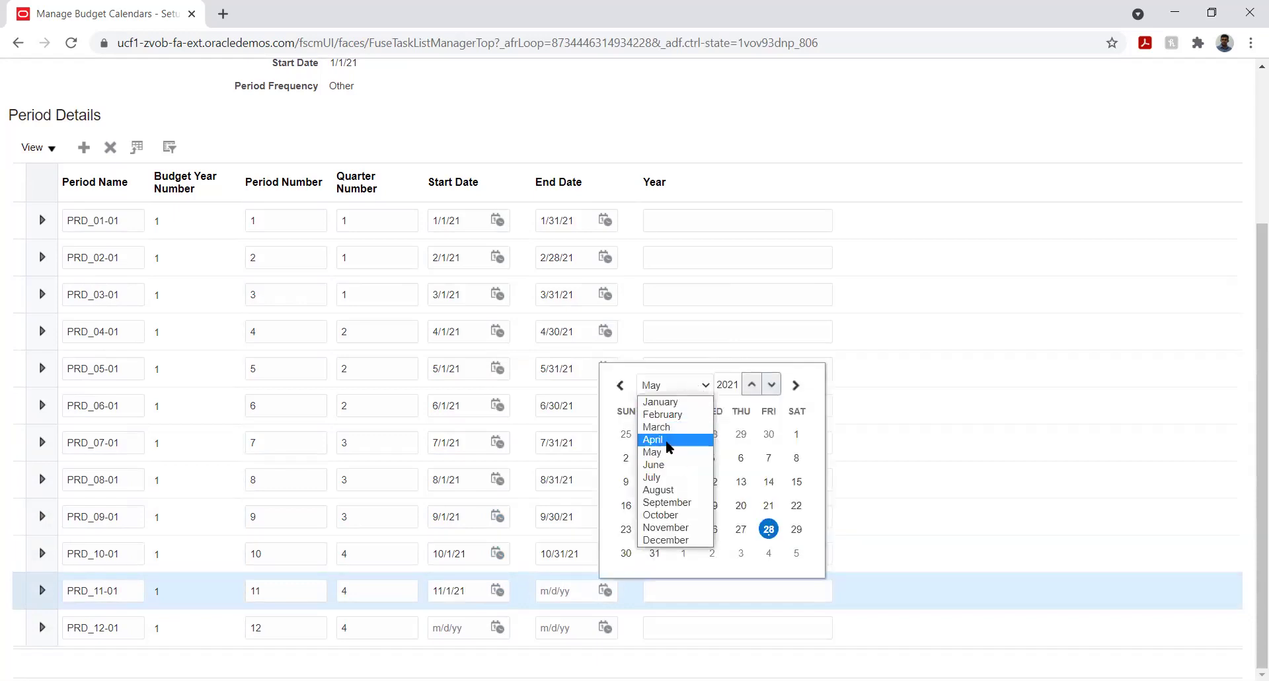
left_click(689, 528)
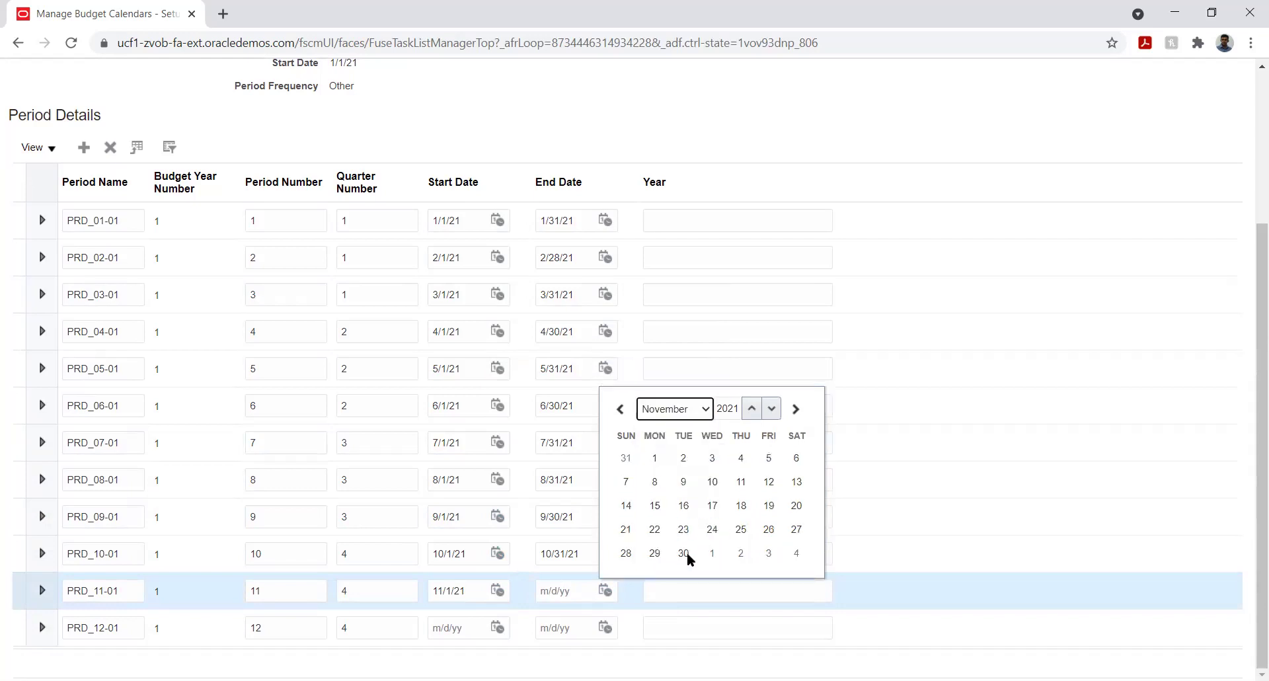
left_click(685, 554)
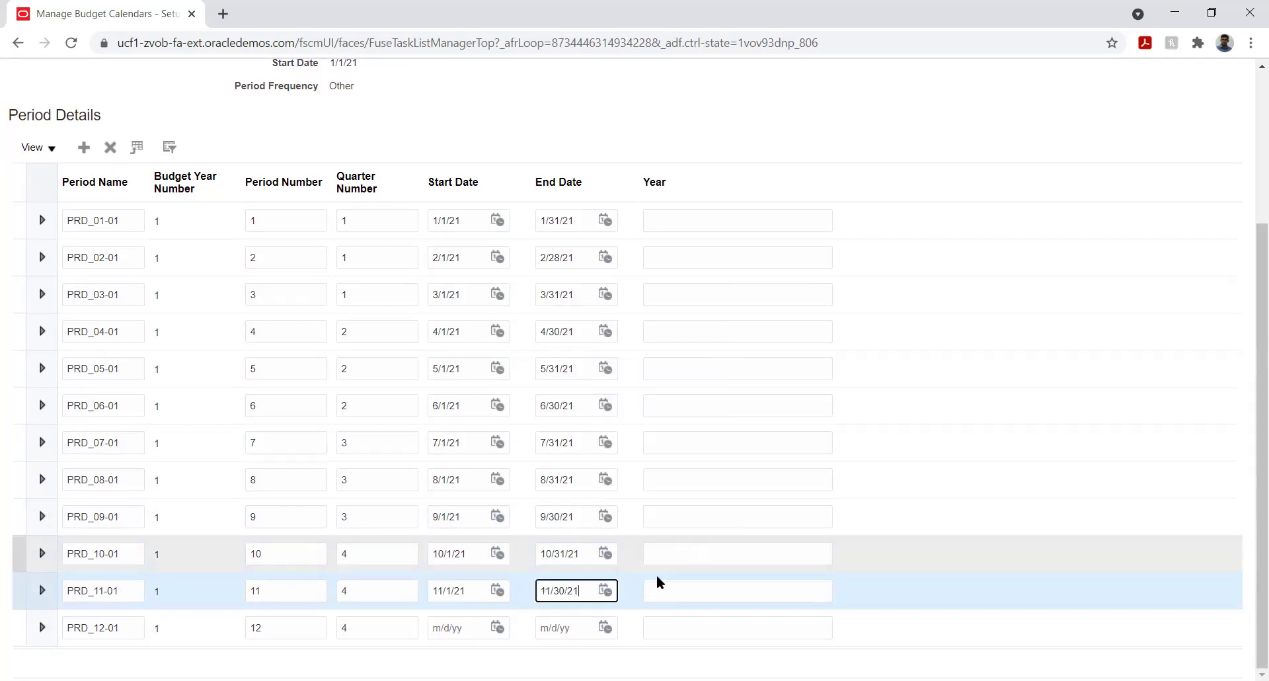
Set period PRD_12-01 to start on 12/1/21 and end on 12/31/21.
left_click(503, 633)
left_click(565, 421)
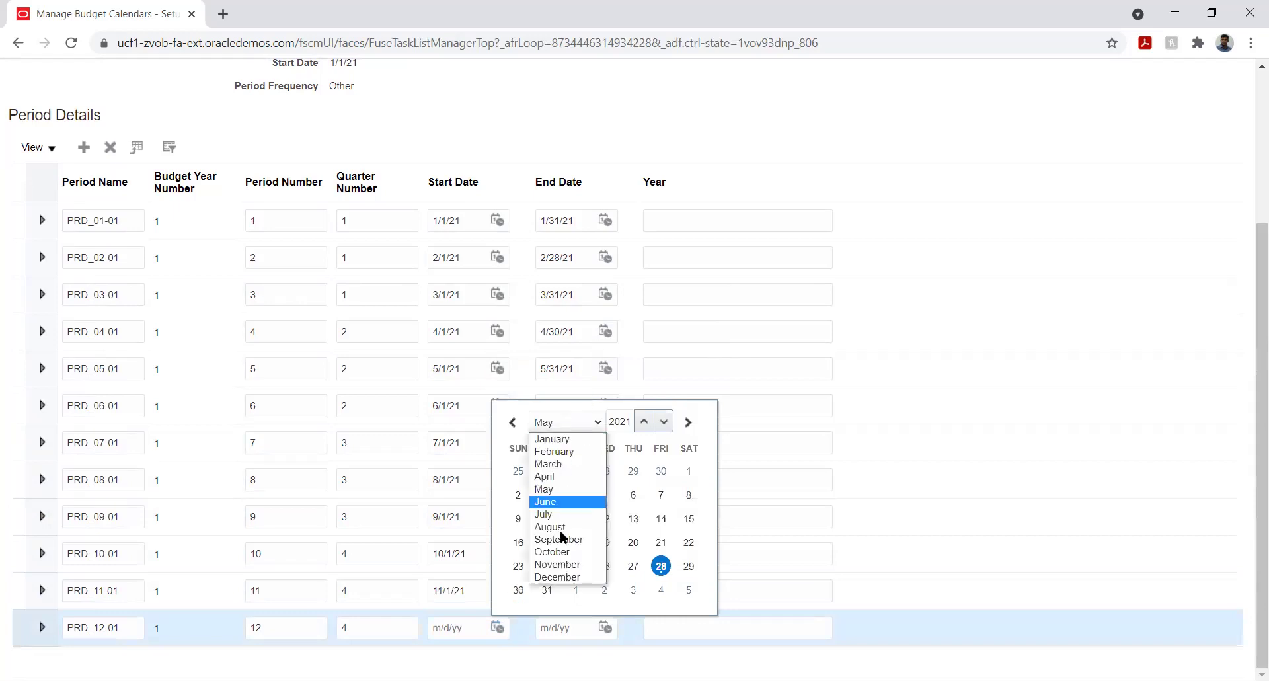
left_click(547, 577)
left_click(605, 495)
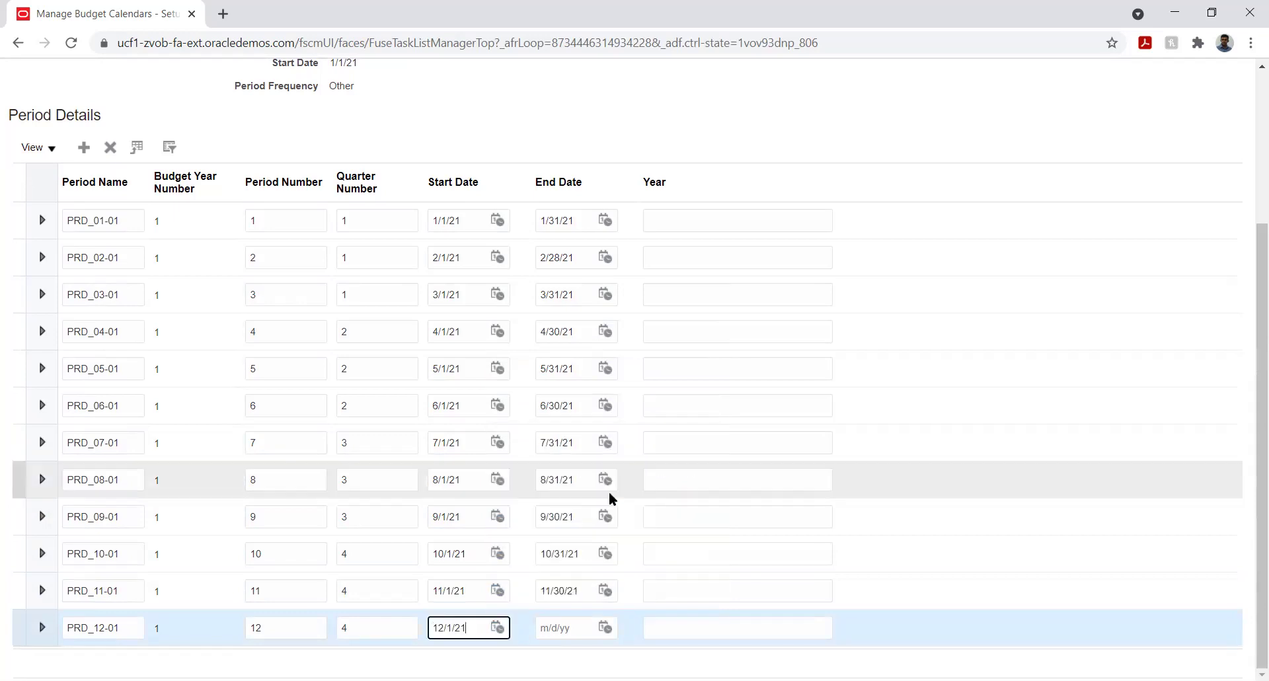
left_click(605, 626)
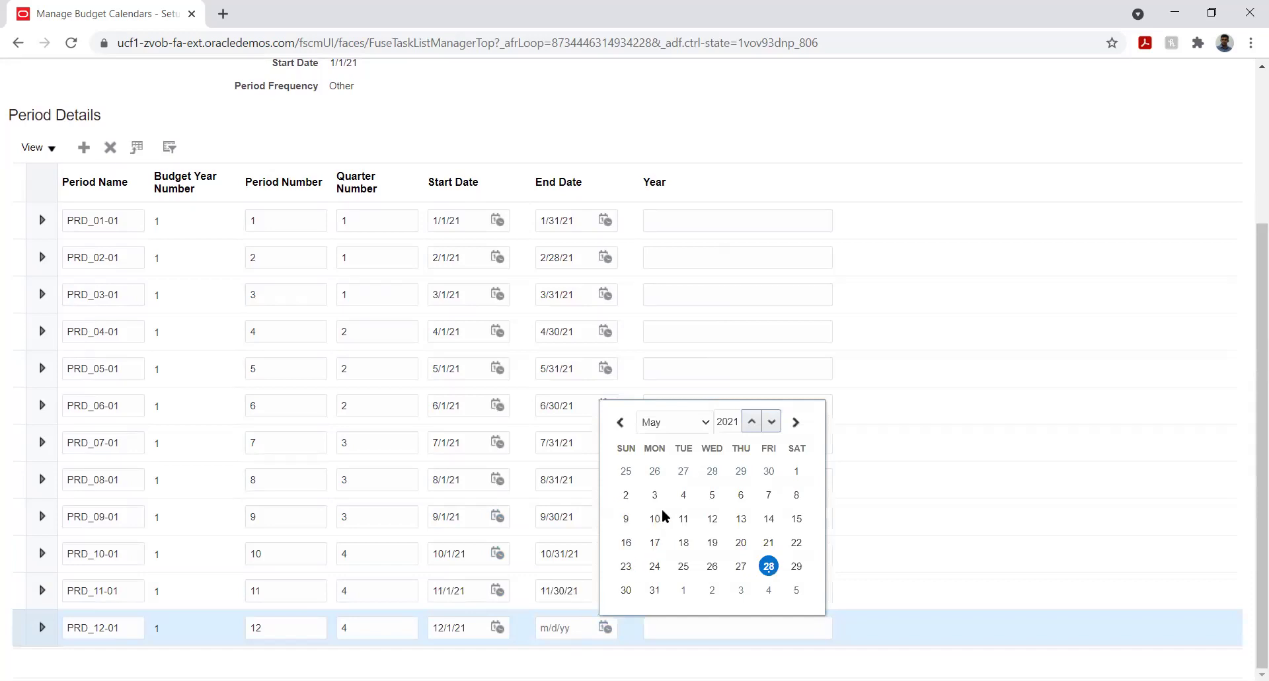
left_click(687, 426)
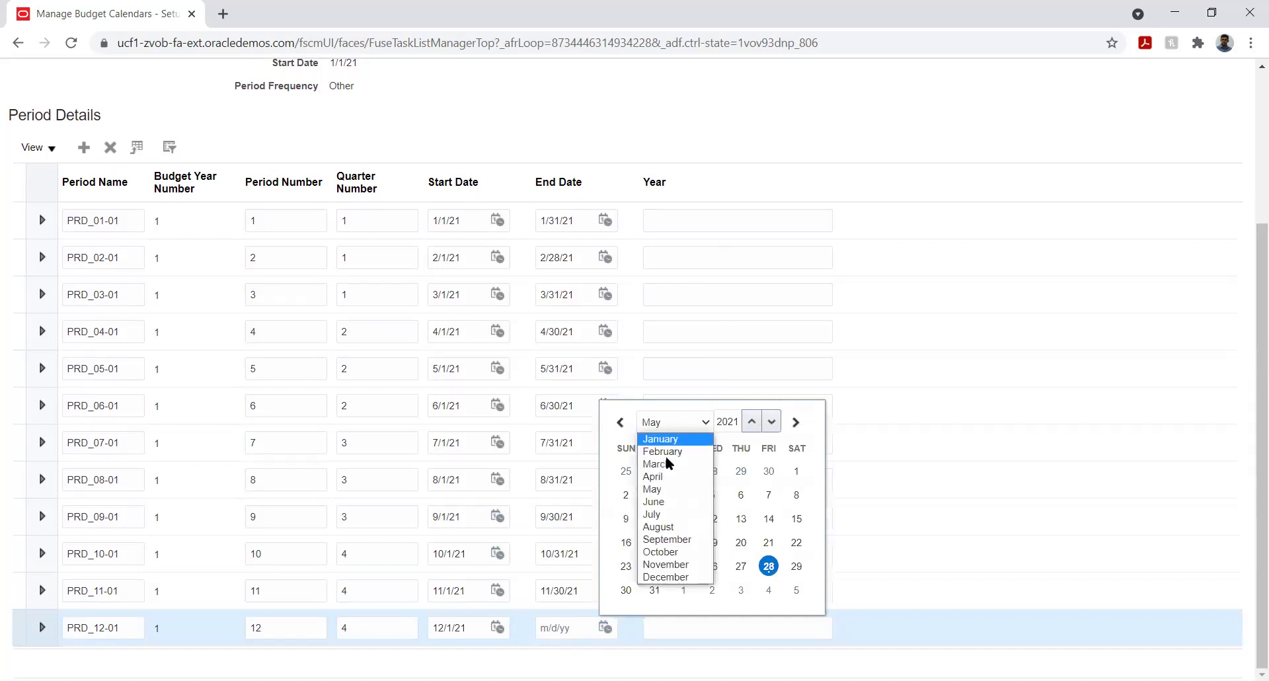
left_click(674, 577)
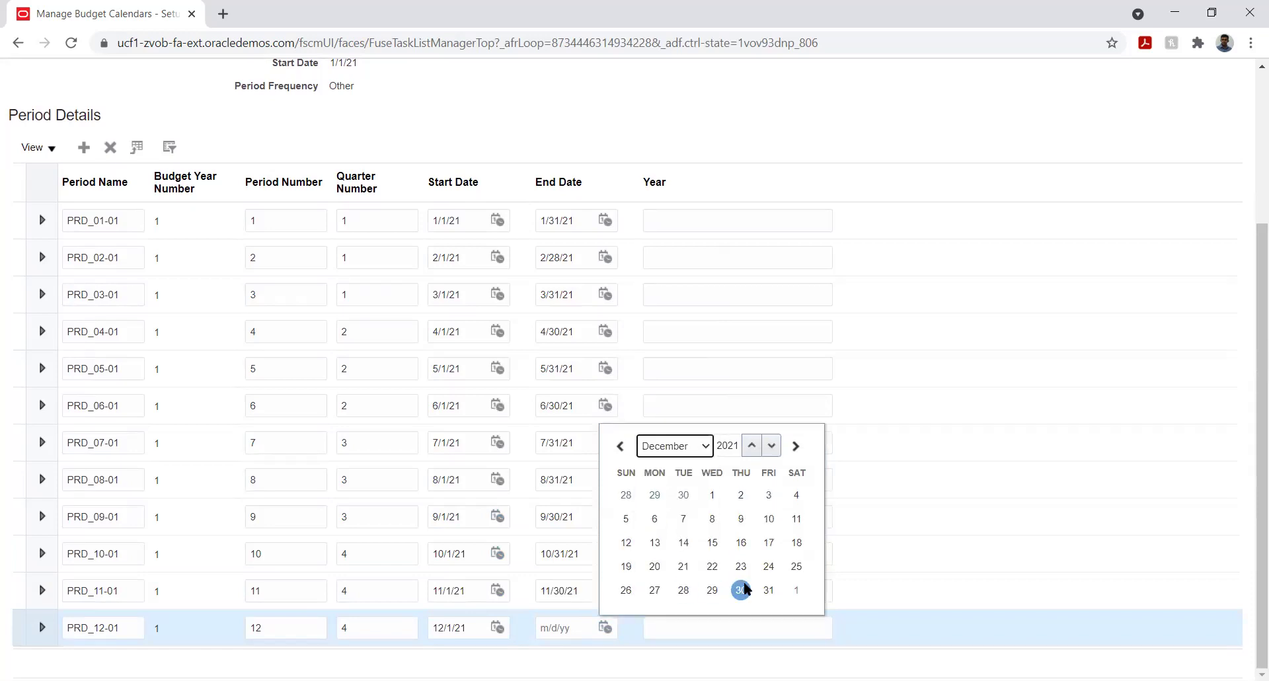
left_click(764, 589)
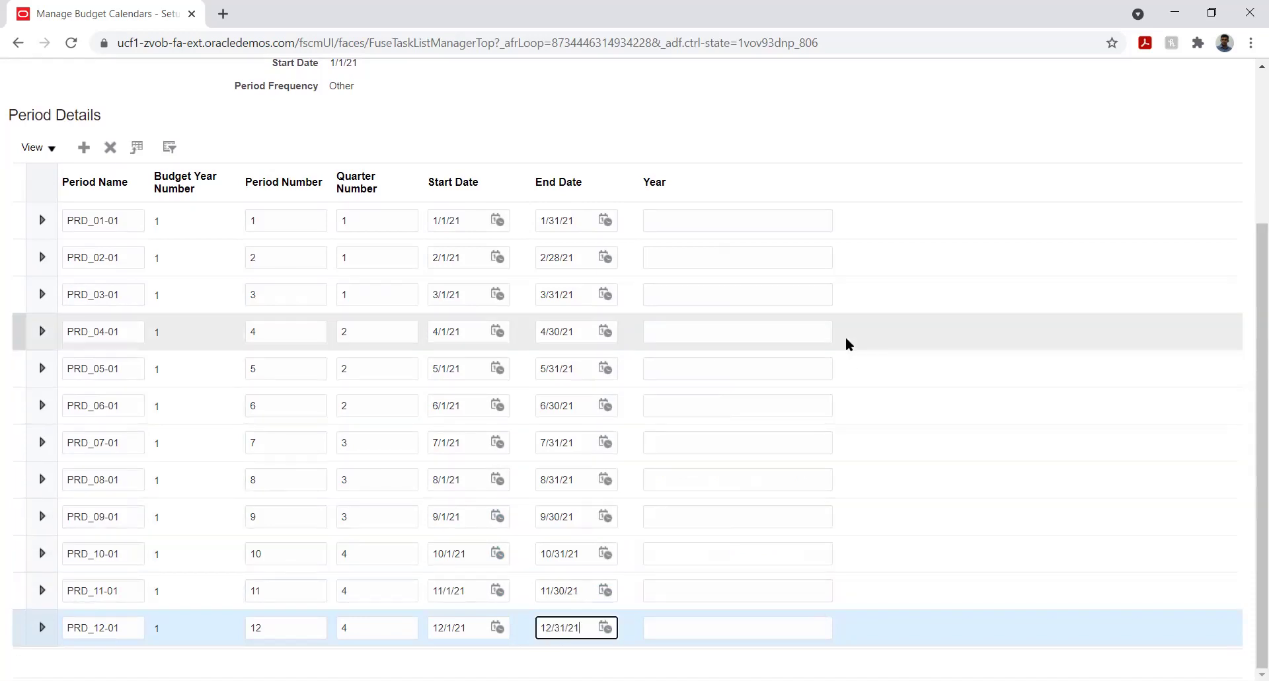
Enter 2021 as the year for all twelve periods, PRD_01-01 through PRD_12-01.
left_click(670, 221)
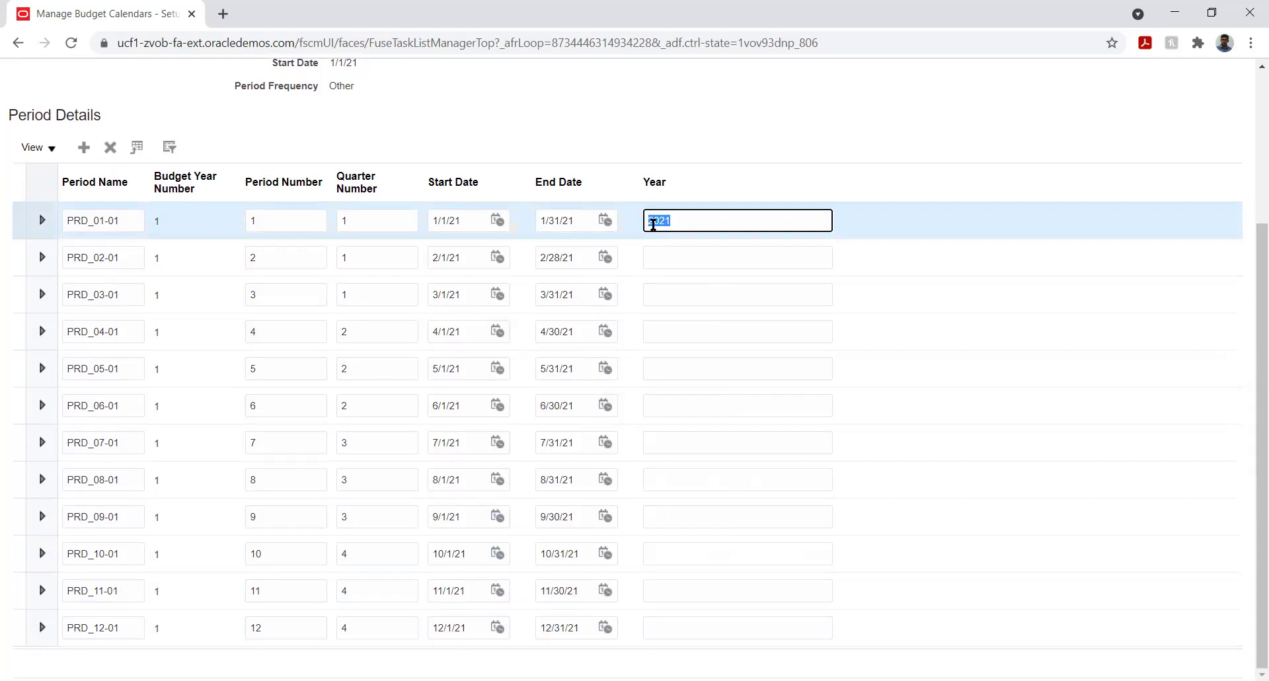
left_click(691, 258)
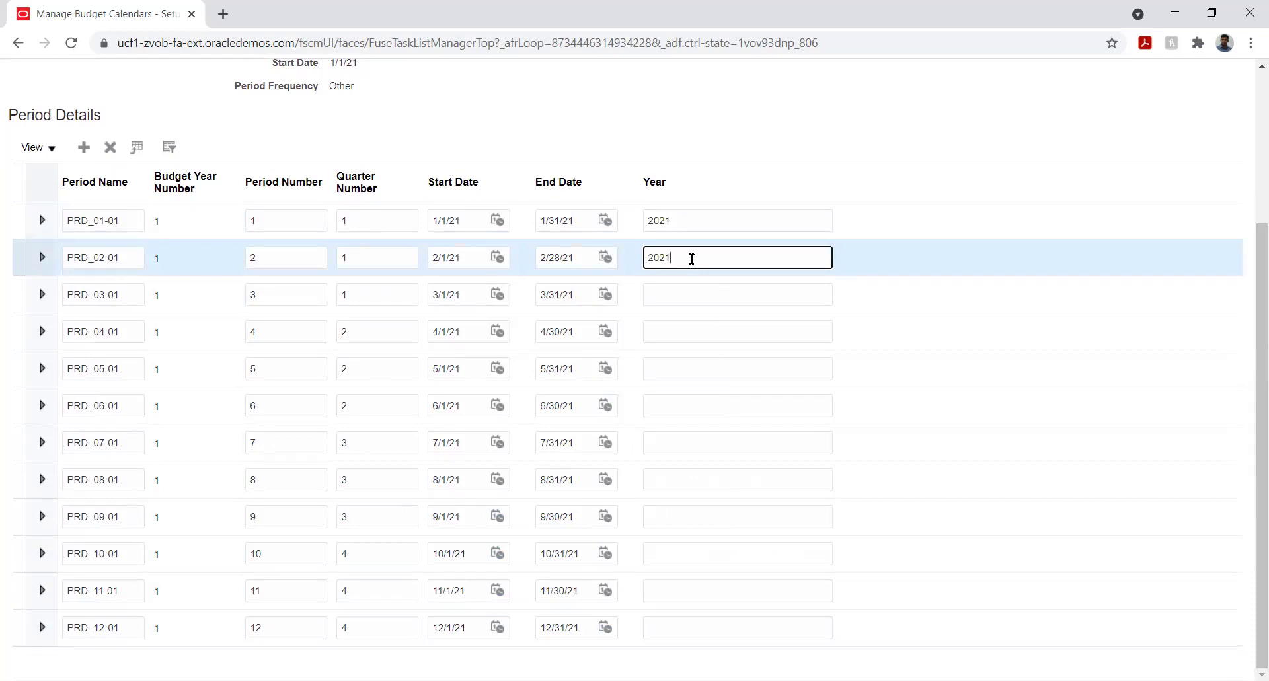
left_click(674, 297)
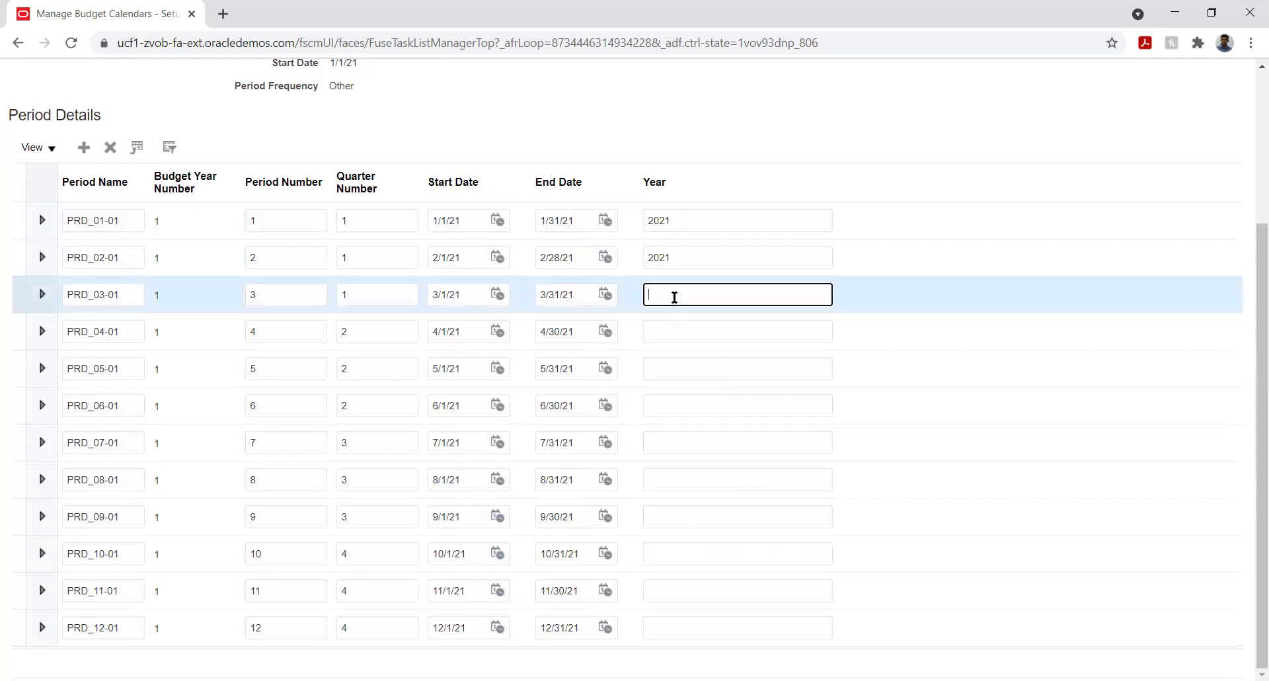
type("2021")
left_click(680, 324)
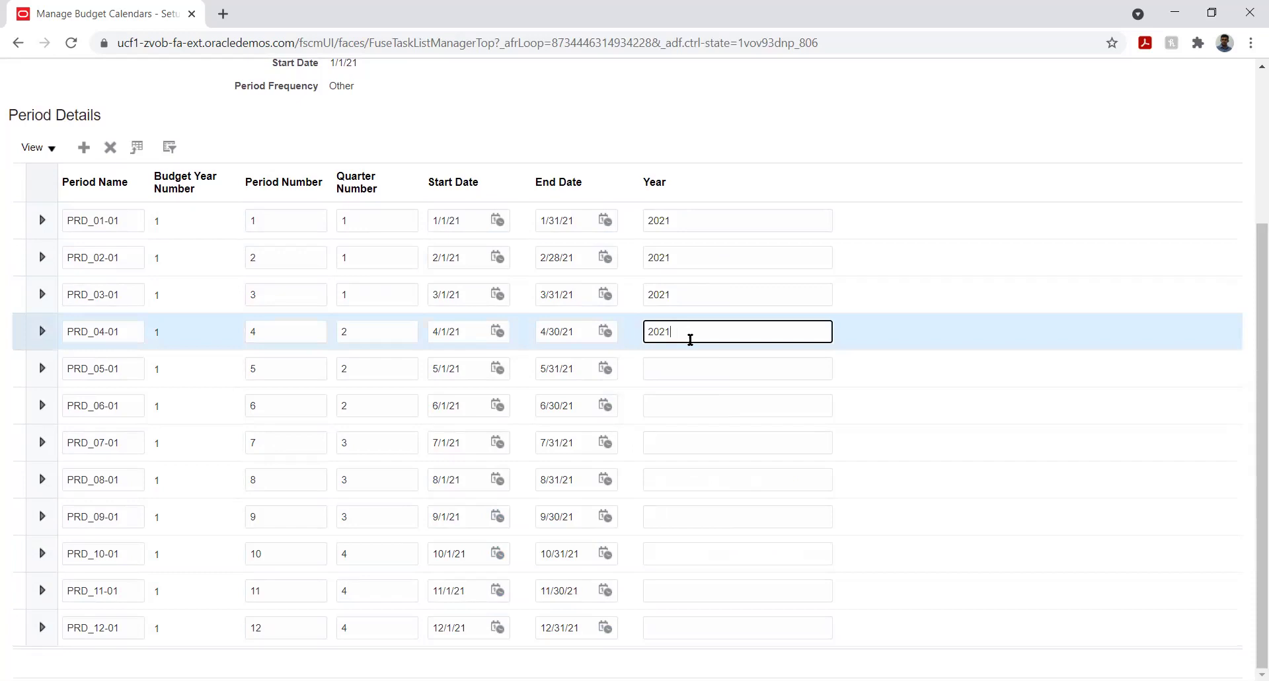
type("2021")
left_click(710, 374)
type("2021")
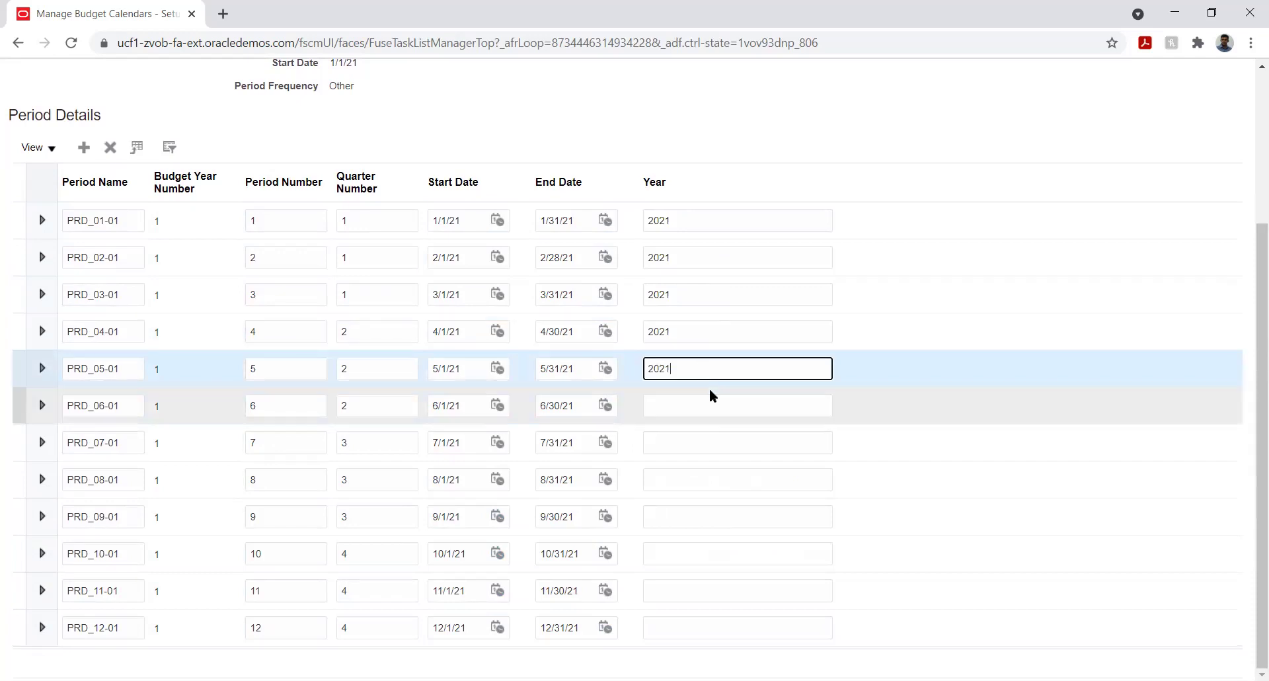
left_click(699, 405)
type("2021")
left_click(690, 444)
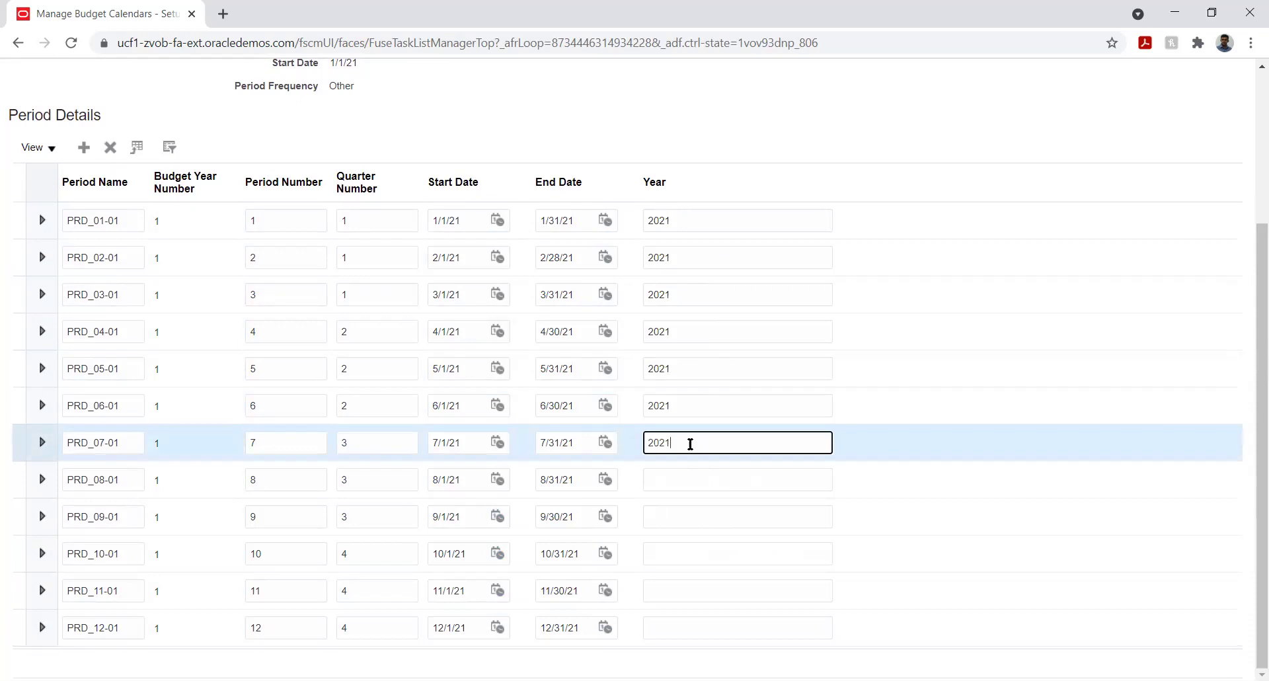
left_click(673, 477)
type("2021")
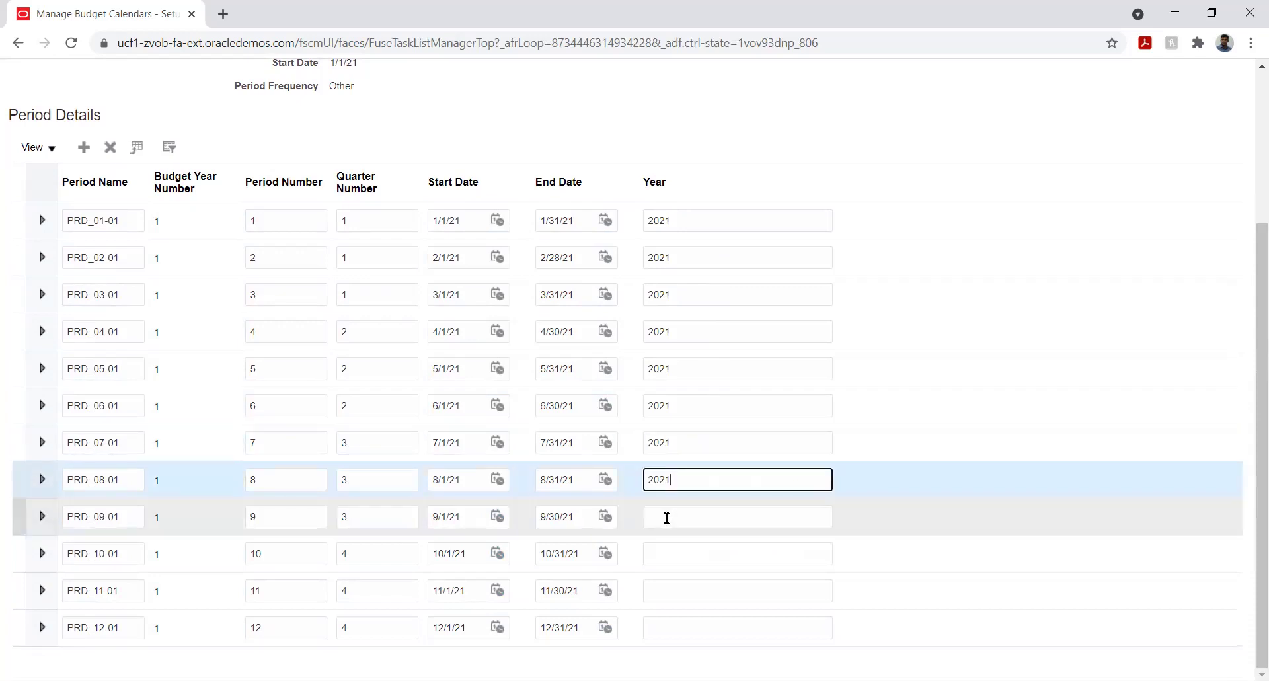
left_click(667, 518)
type("2021")
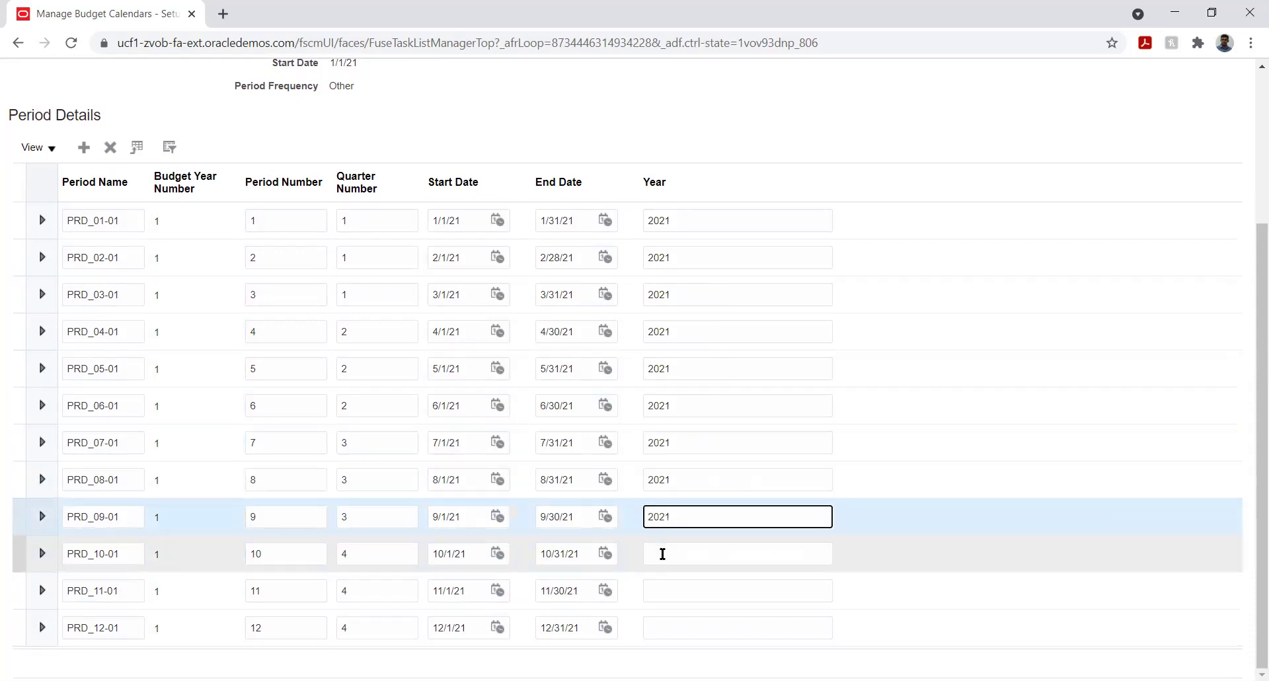
left_click(670, 549)
type("2021")
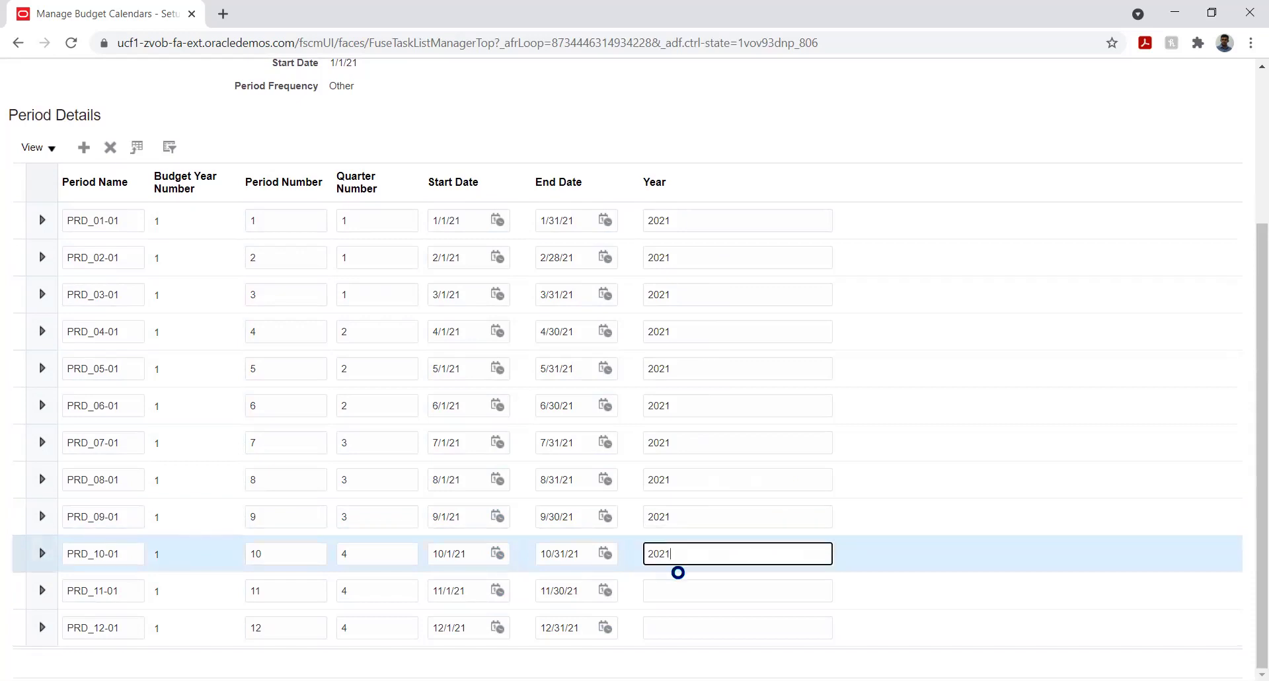
left_click(675, 591)
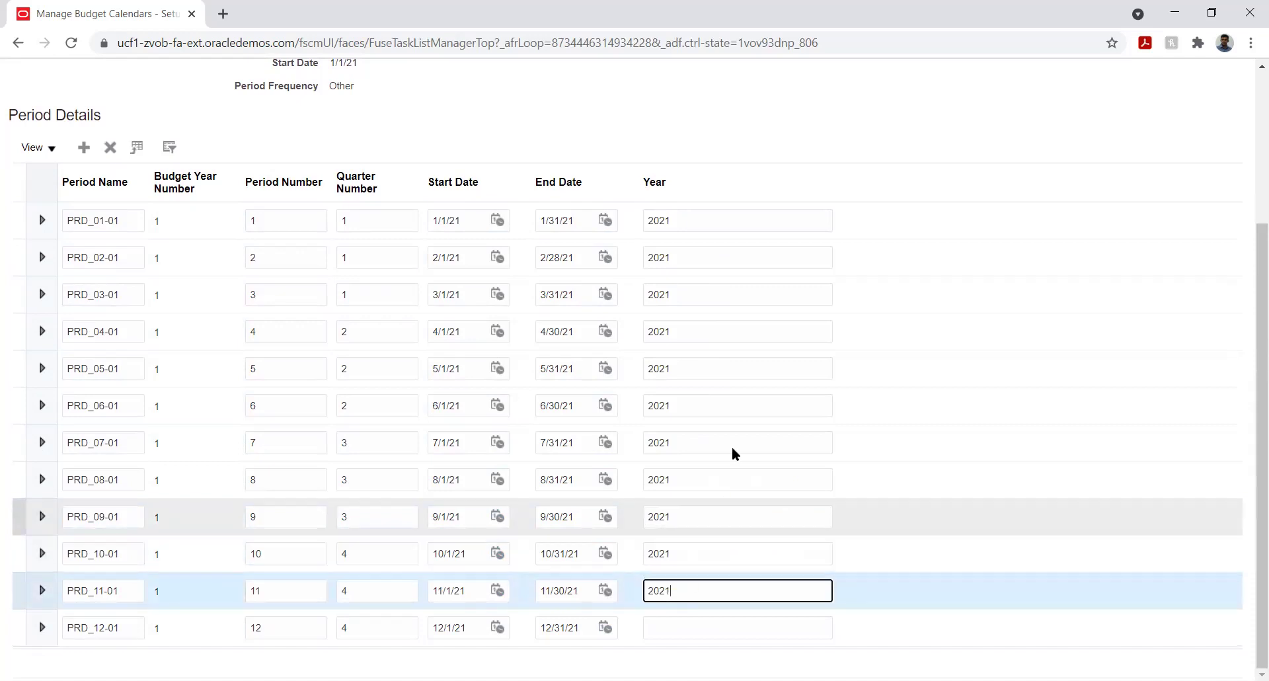
left_click(682, 628)
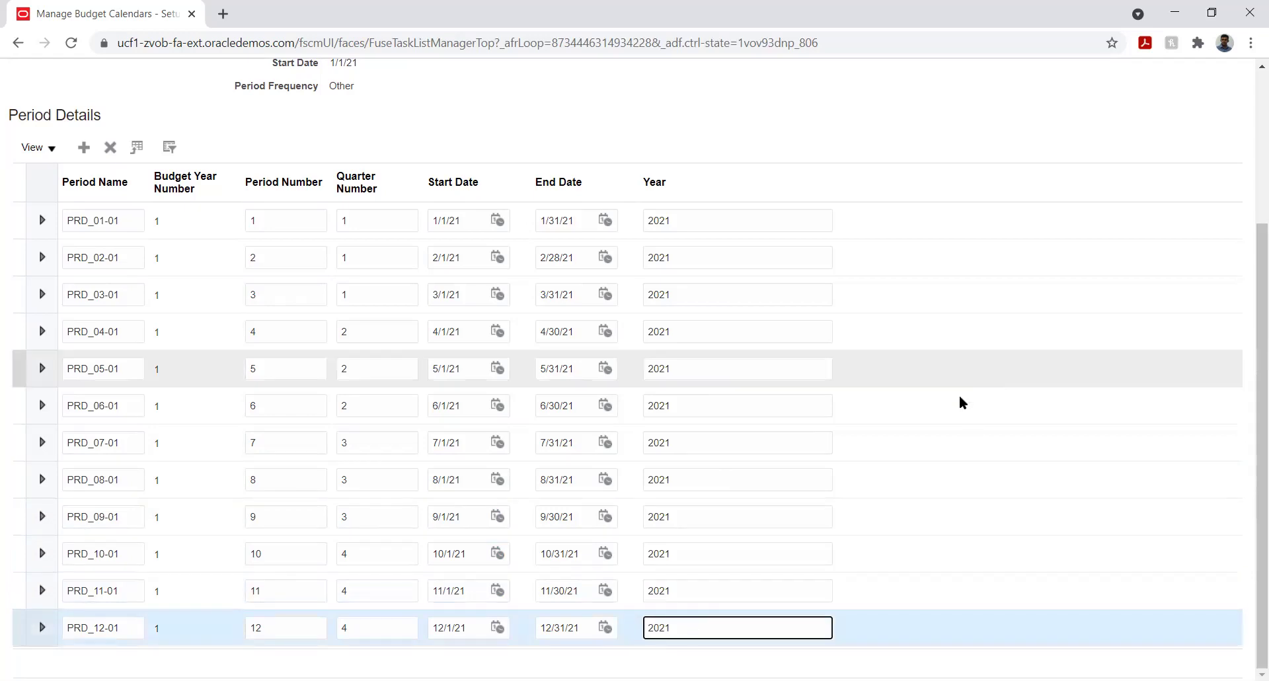
Save and close the Metro Budget calendar and return to the implementation project's task list.
left_click_drag(1247, 359, 1249, 147)
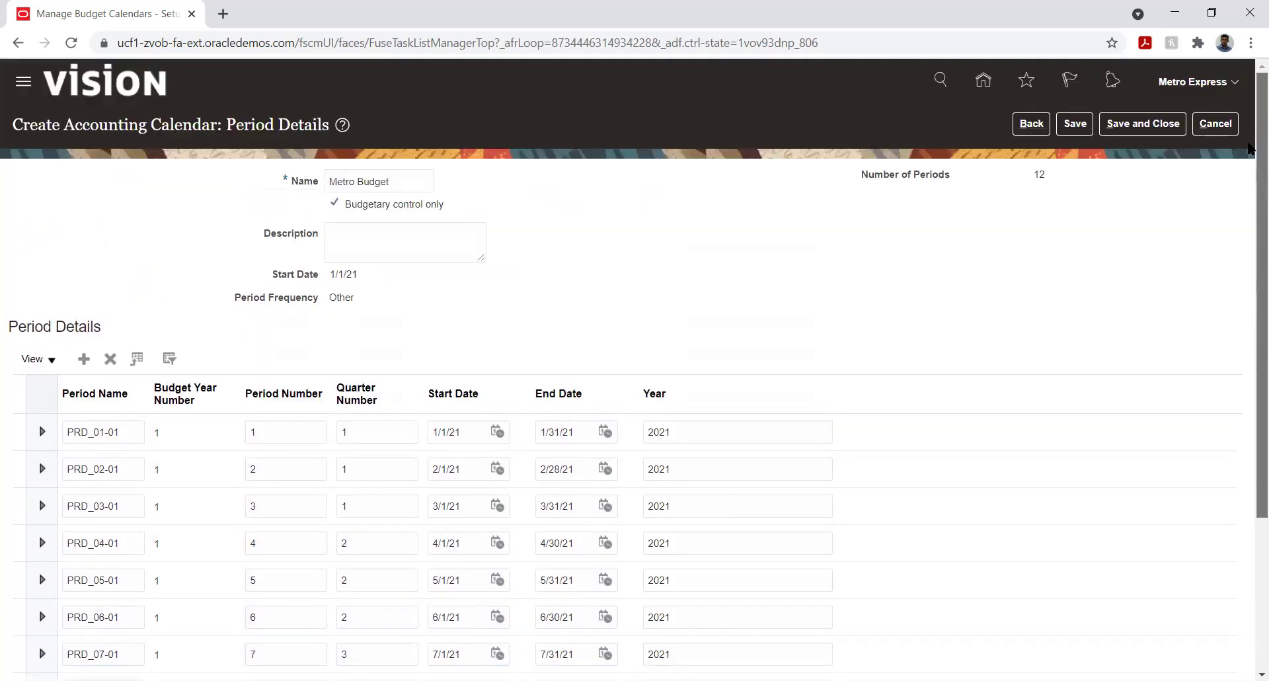
left_click(1074, 123)
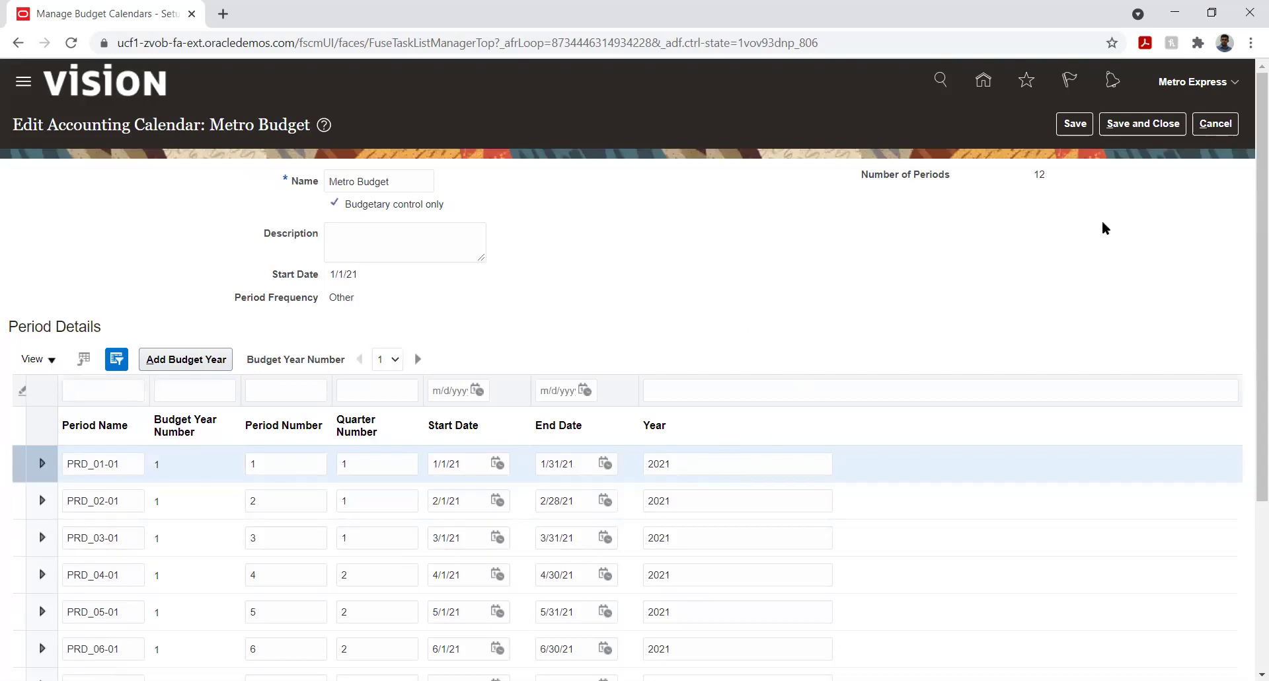
left_click(1132, 126)
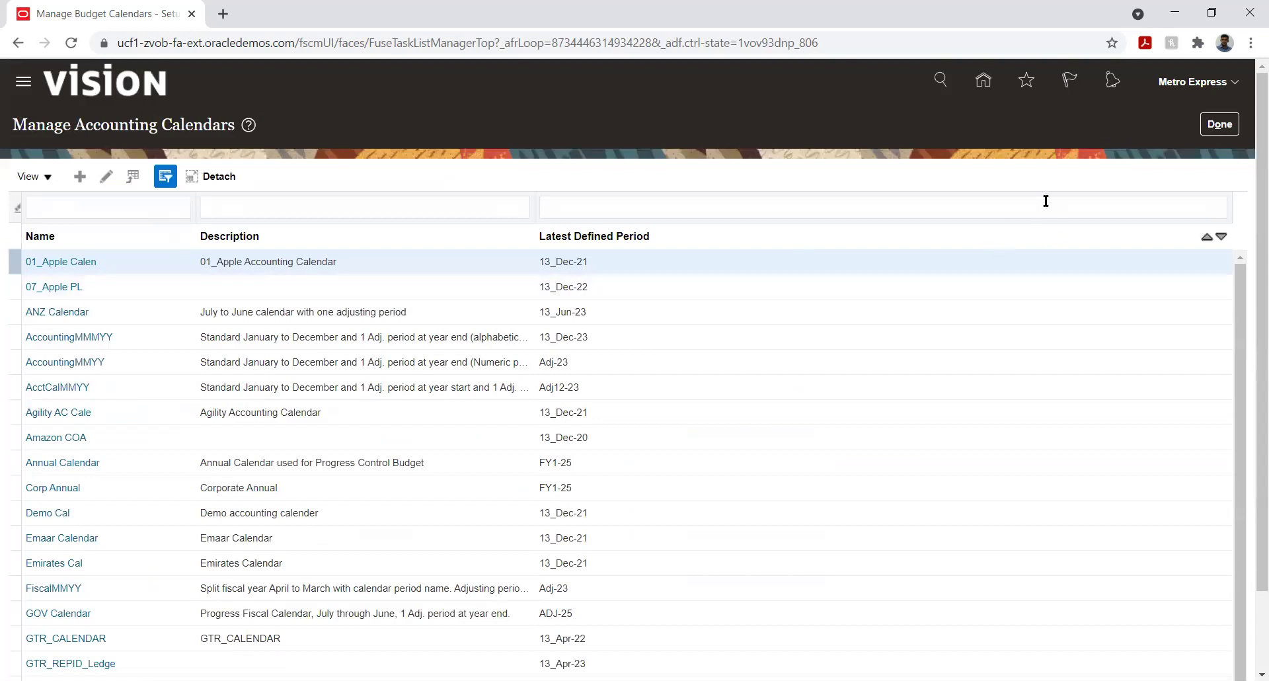
left_click(1226, 123)
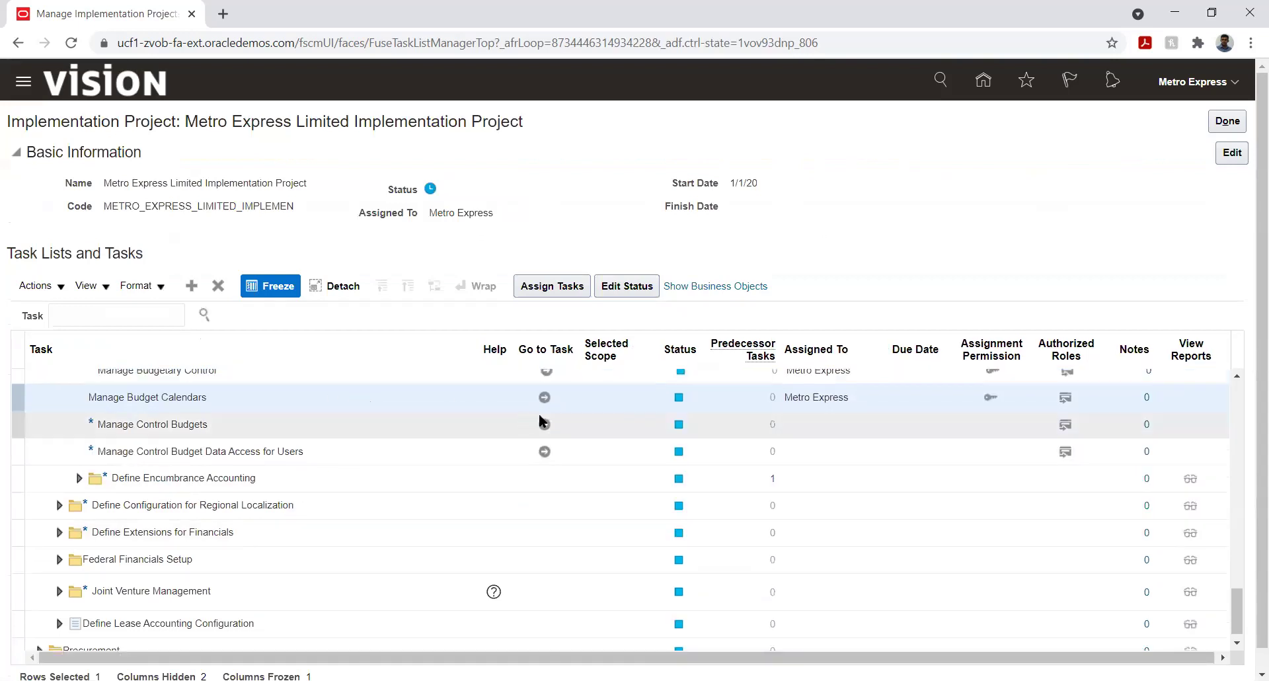
Go to the Manage Control Budgets task and start a new control budget named Metro Budget.
left_click(544, 426)
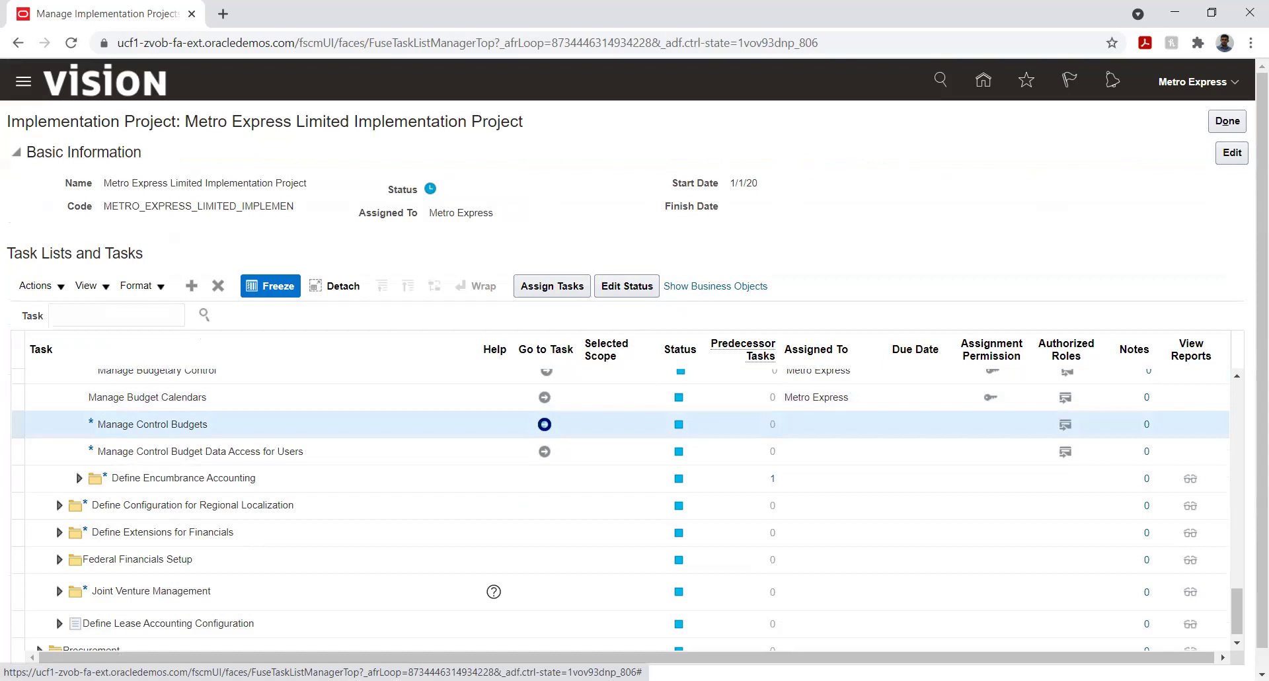
left_click(544, 423)
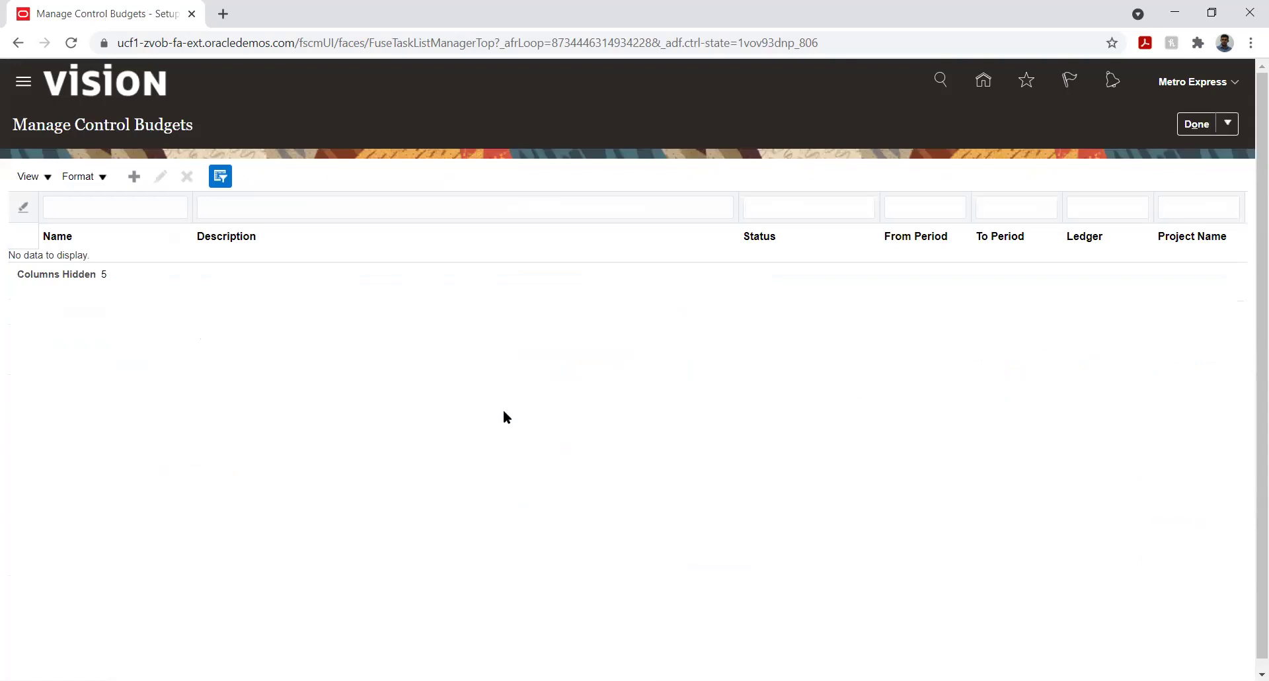
left_click(132, 177)
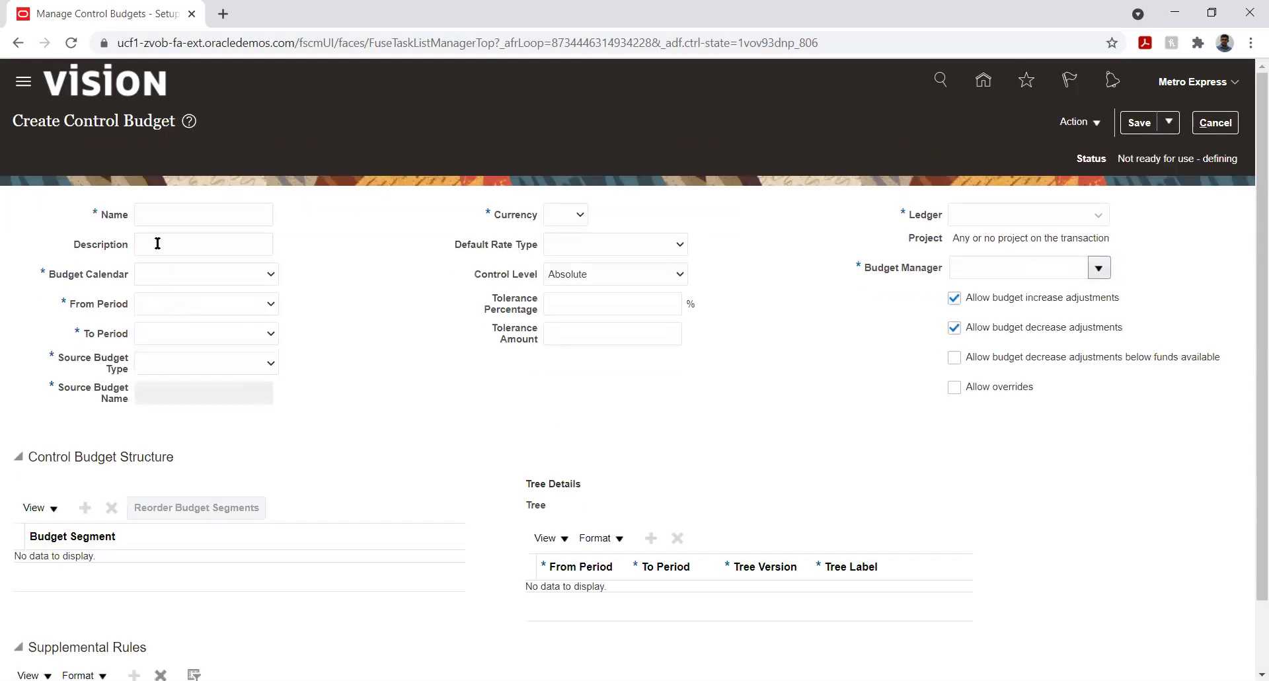
left_click(170, 216)
type("Metro Budget")
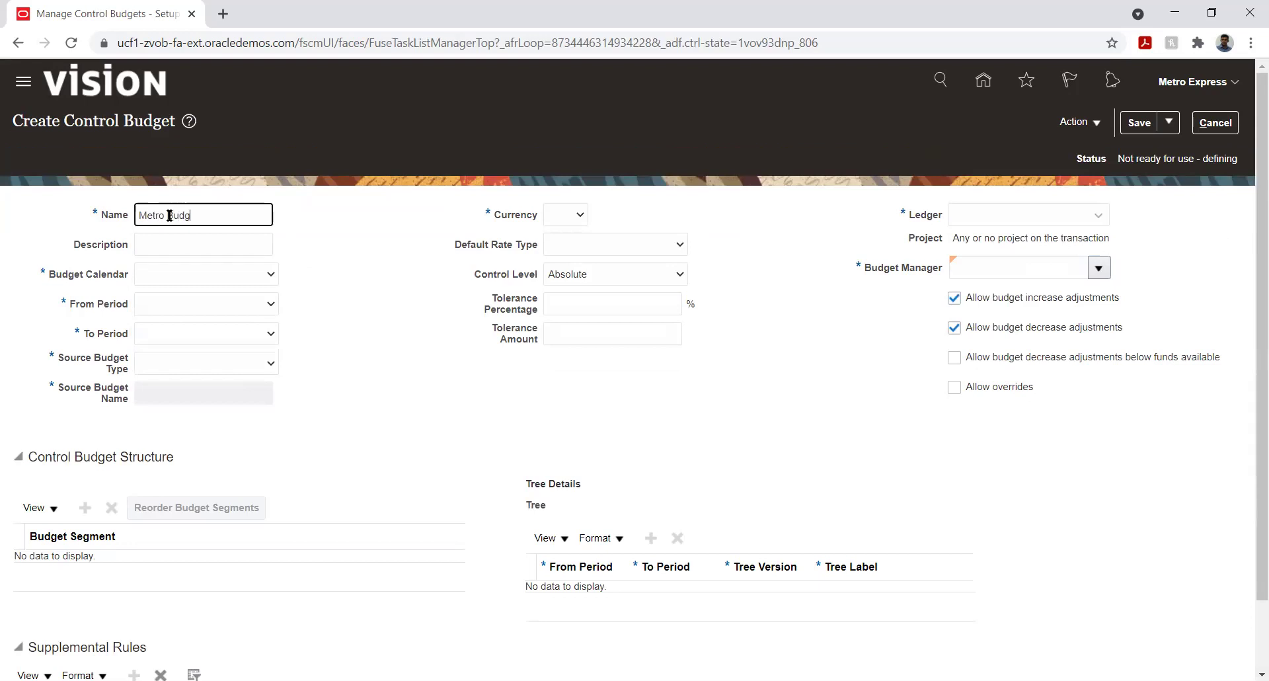
Assign the Metro Budget calendar to the new control budget, leaving its description empty.
key("Tab")
key("Tab")
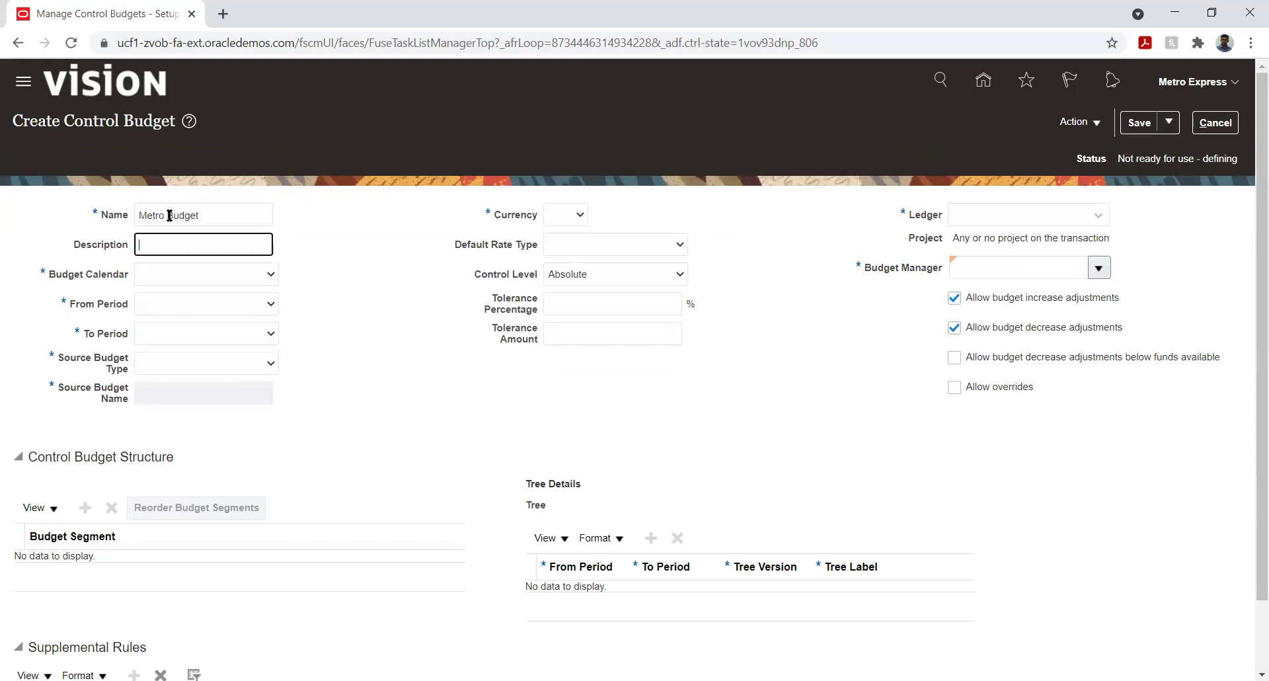
key("Down")
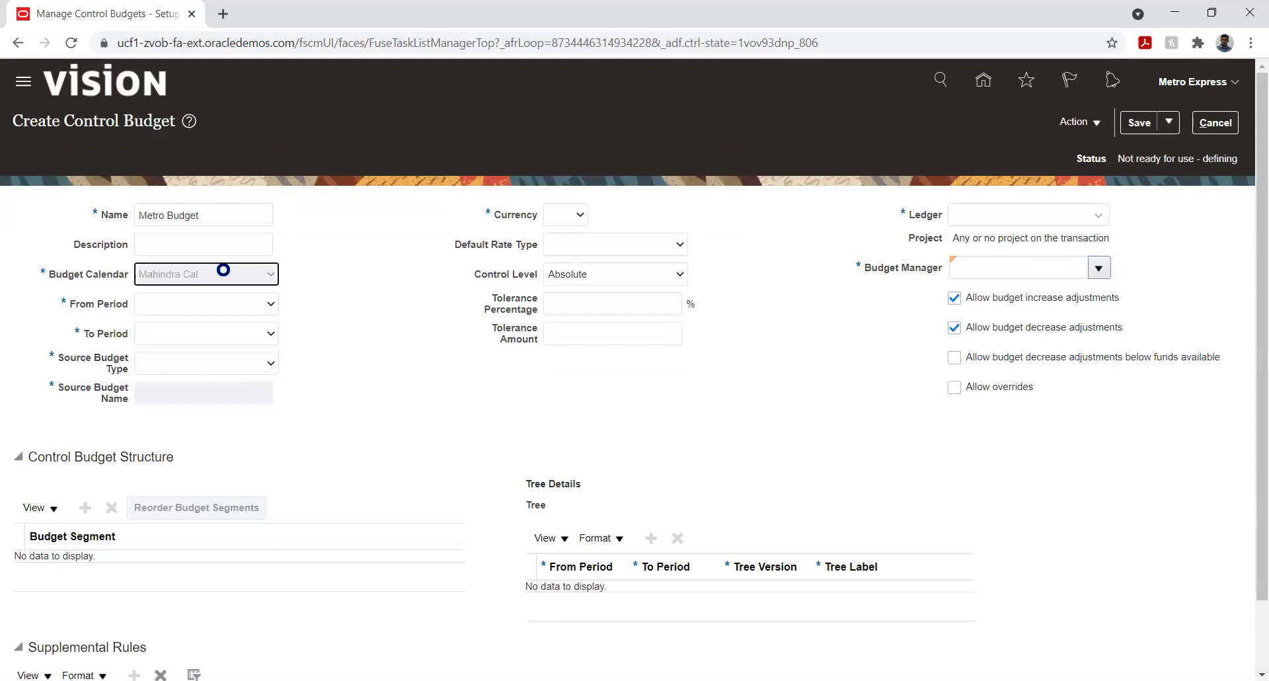
key("Down")
key("Down")
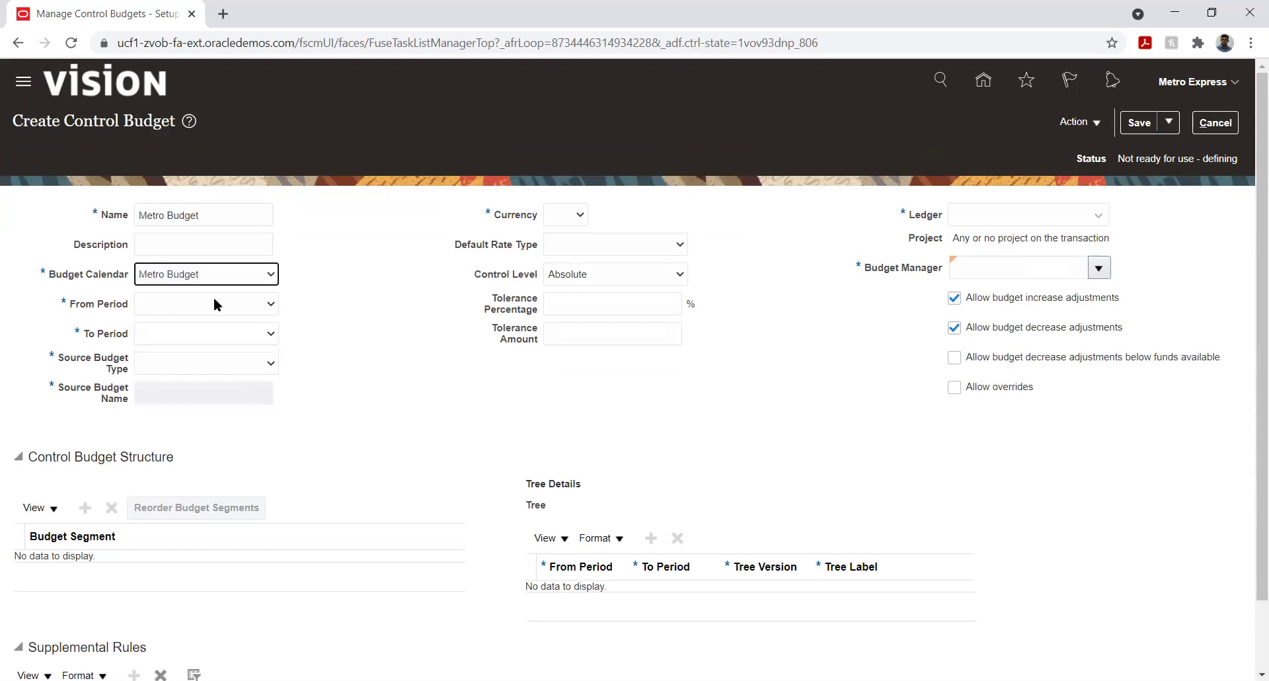
Set the control budget's period range from PRD_01-01 to PRD_12-01 and its source budget type to Other.
left_click(213, 296)
left_click(184, 332)
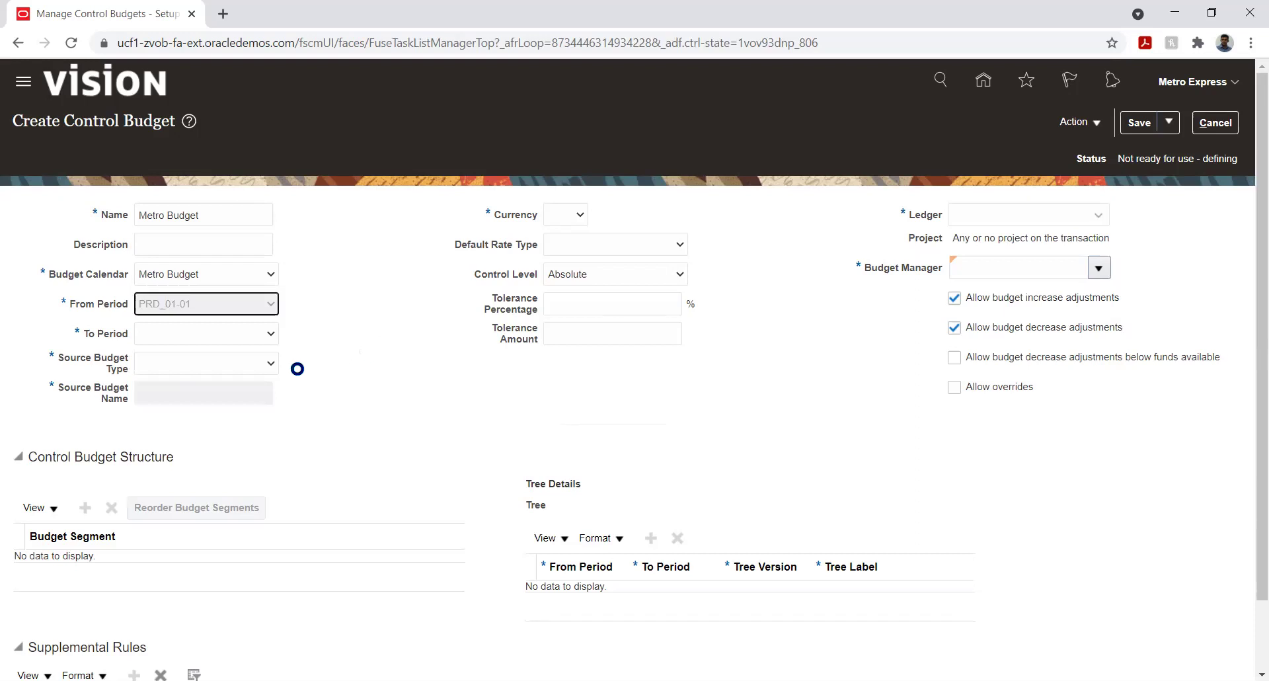
left_click(243, 338)
left_click(185, 503)
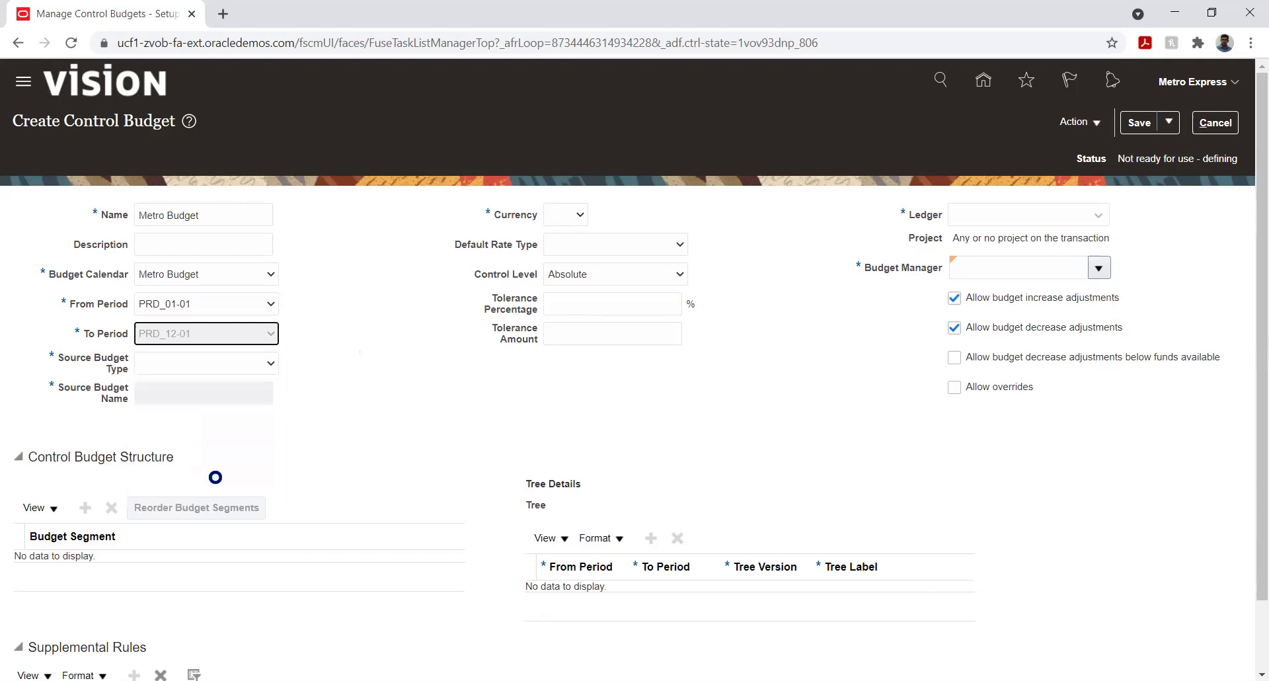
left_click(235, 367)
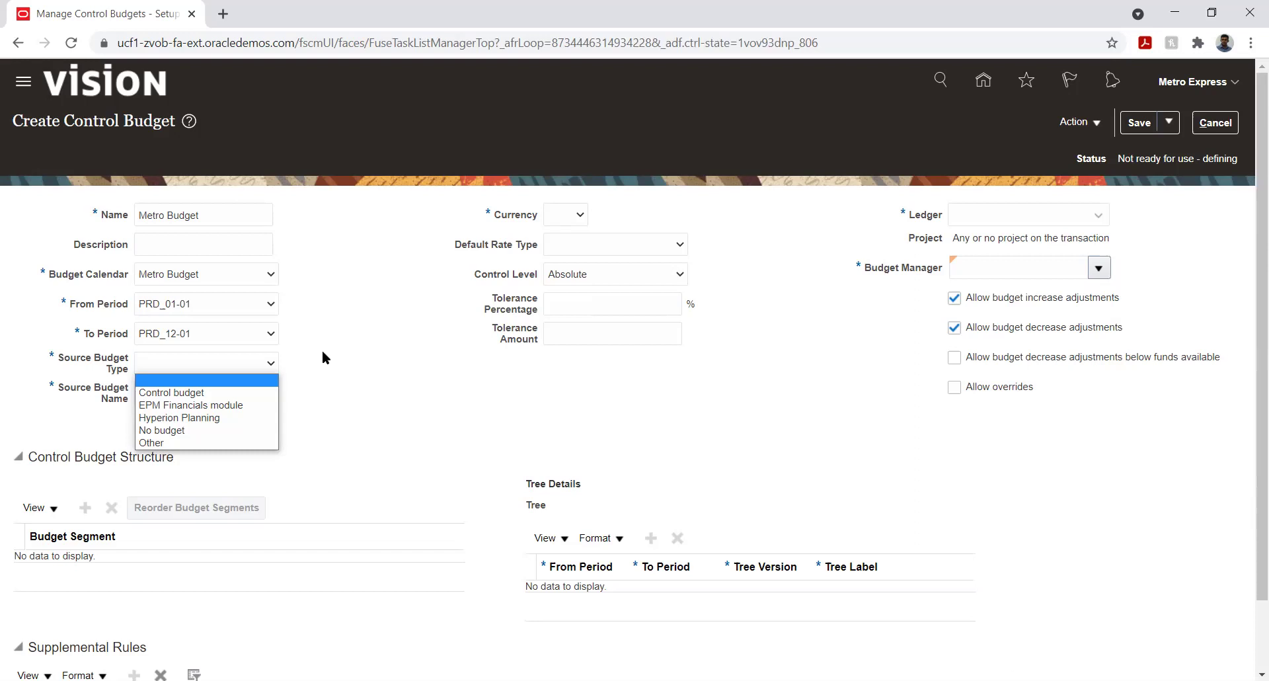
left_click(187, 443)
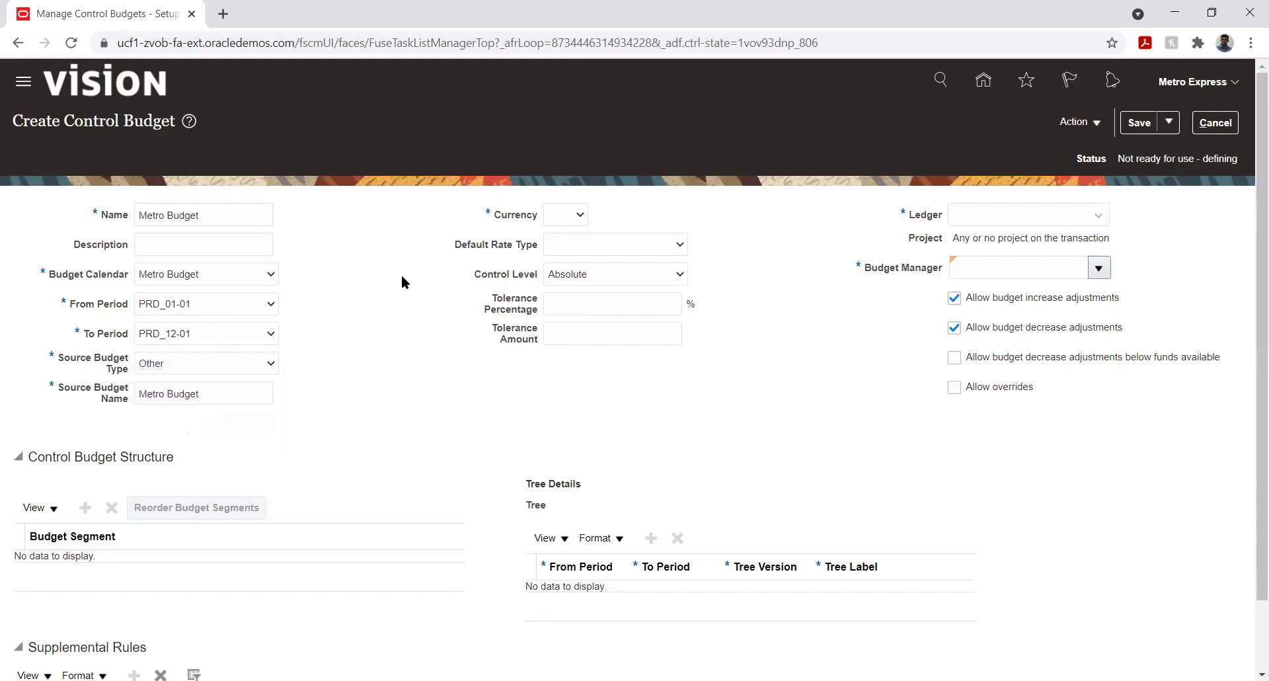
Set the control budget's currency to MUR - Mauritius Rupee.
left_click(567, 214)
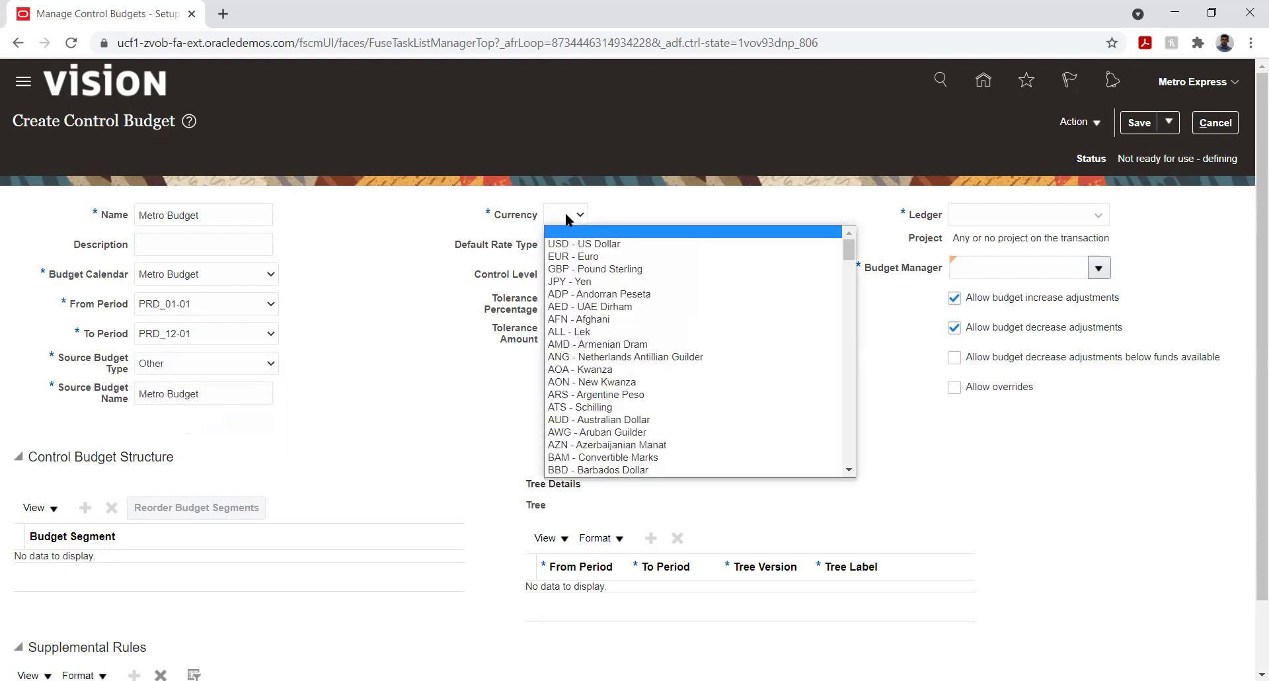
scroll(595, 310, "down", 15)
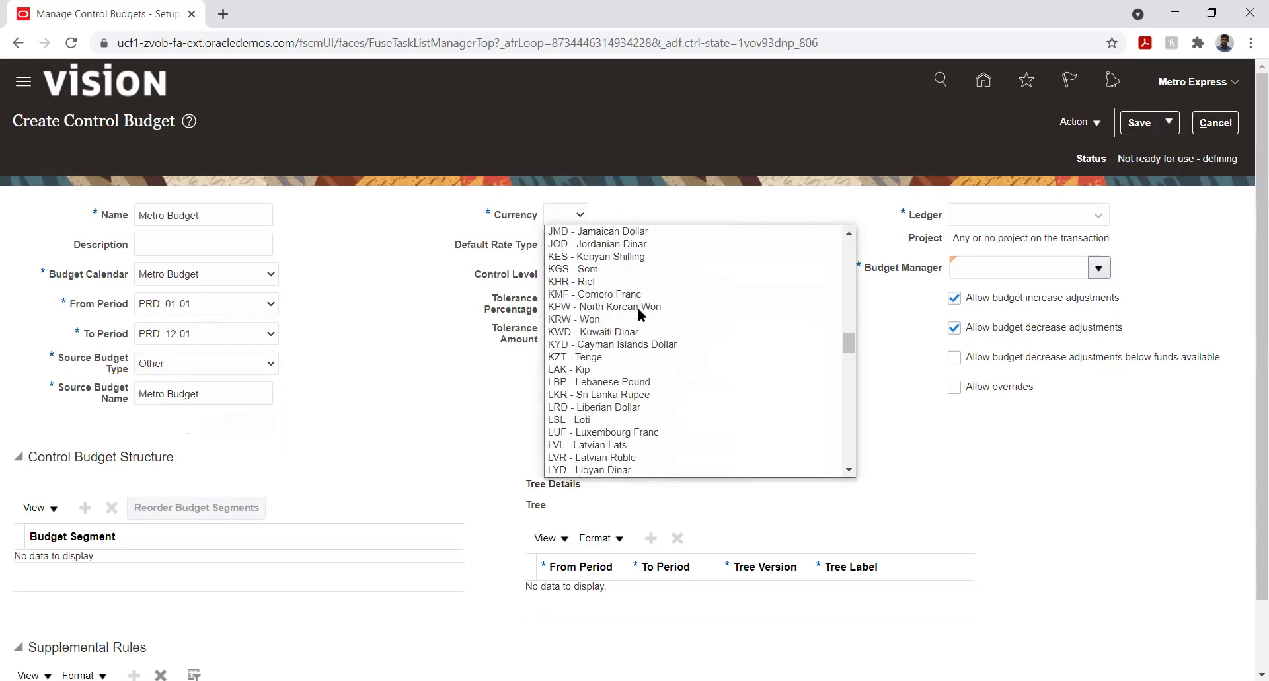
scroll(638, 315, "down", 20)
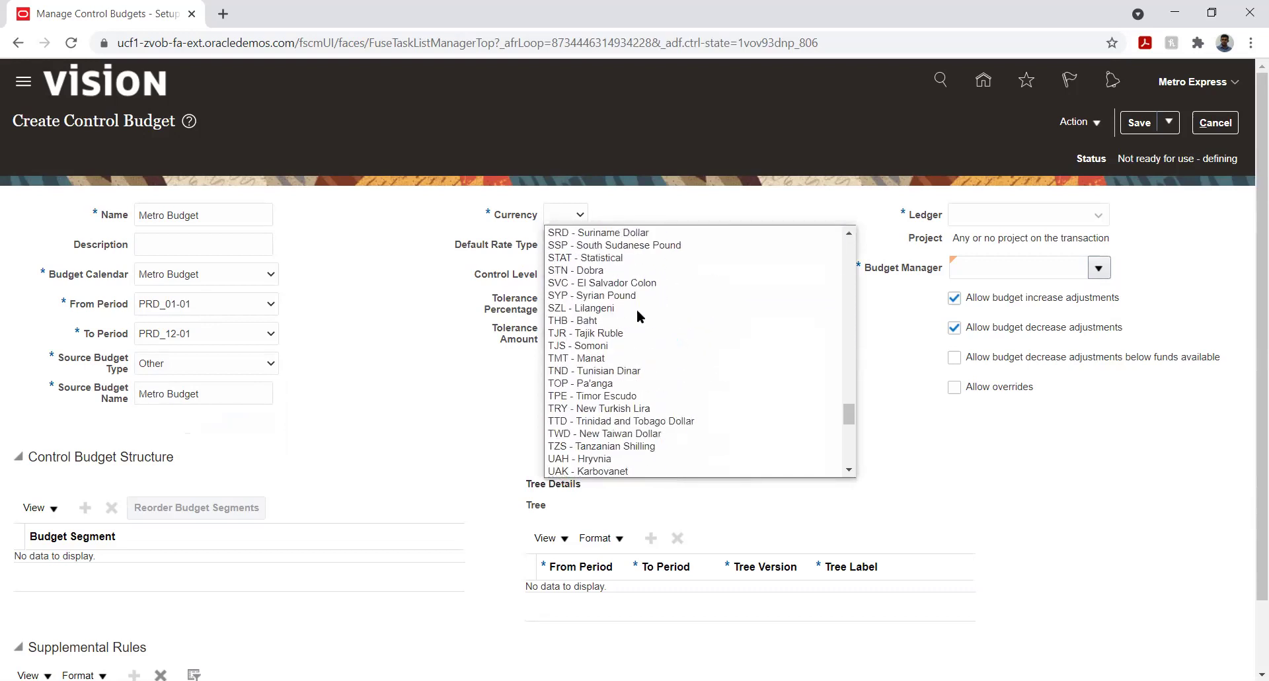
scroll(637, 315, "down", 3)
key("m")
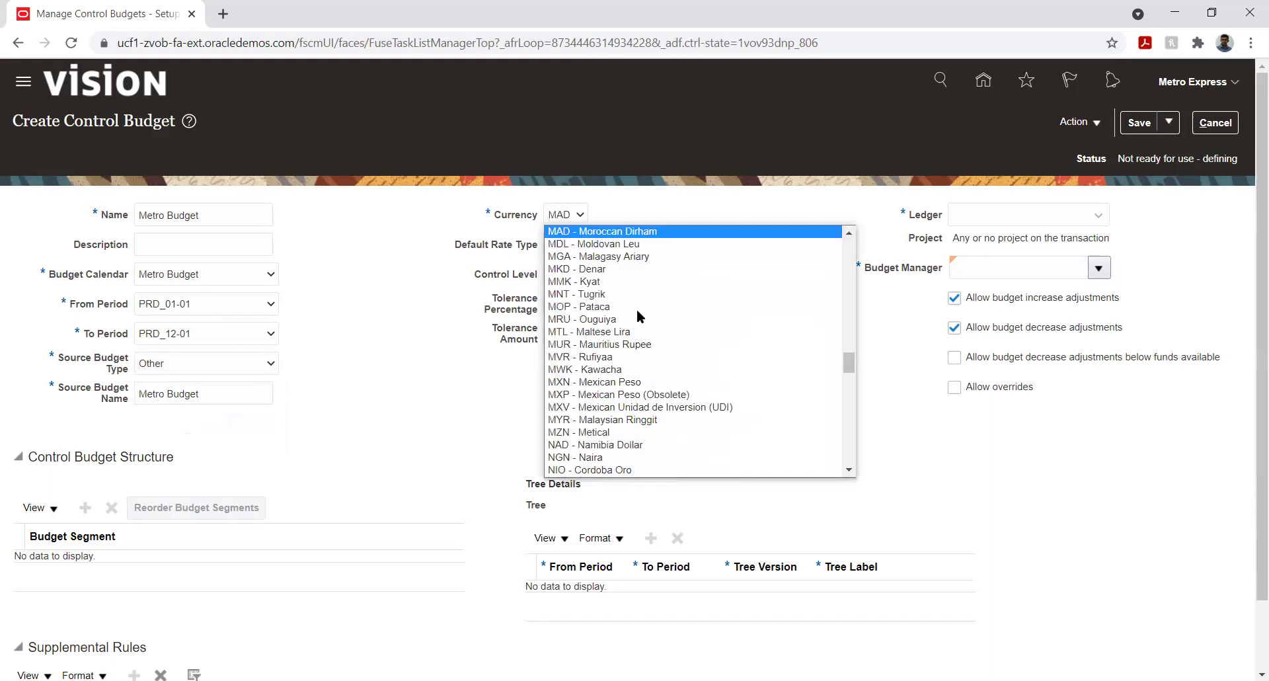
key("Down")
key("Down")
key("Down")
key("Down")
key("Down")
key("Down")
key("Down")
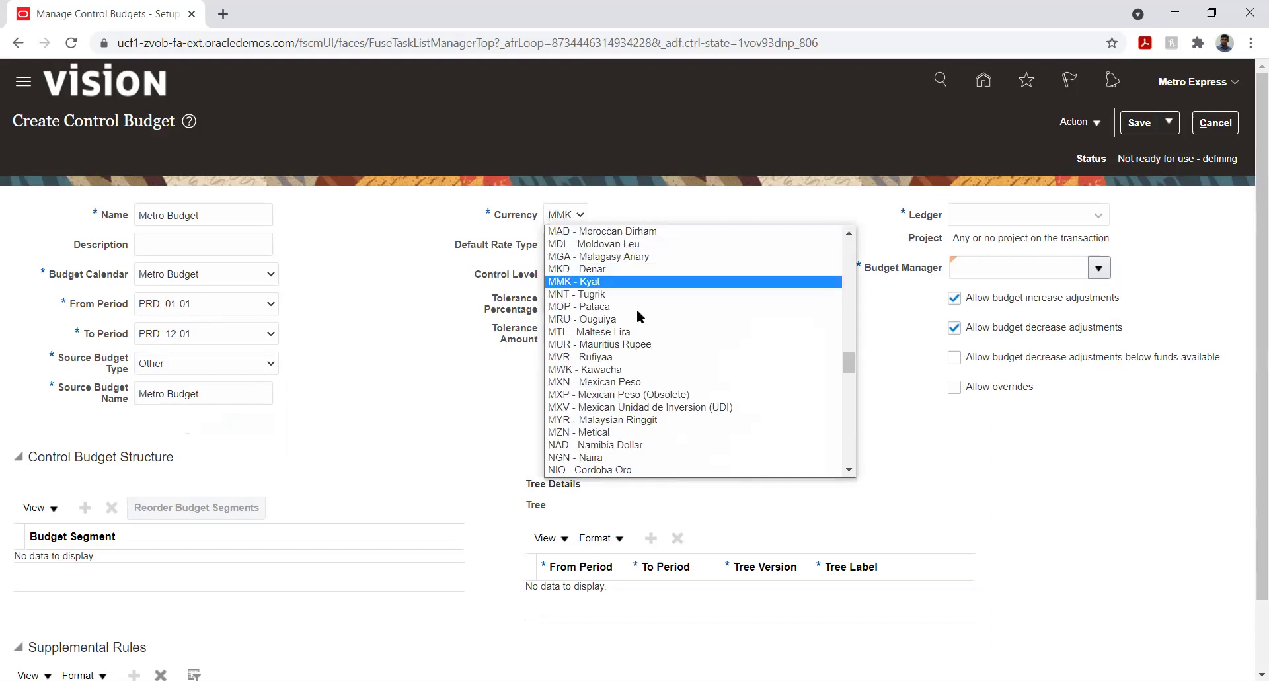
key("Down")
key("Down")
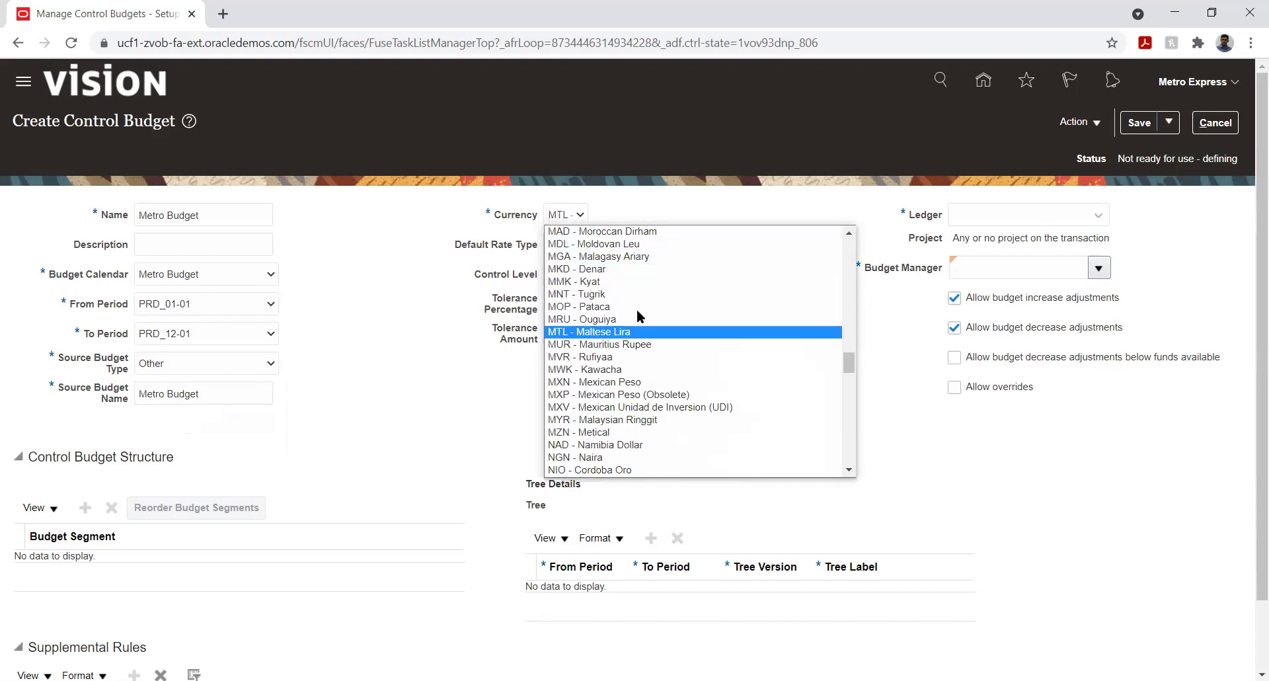
key("Return")
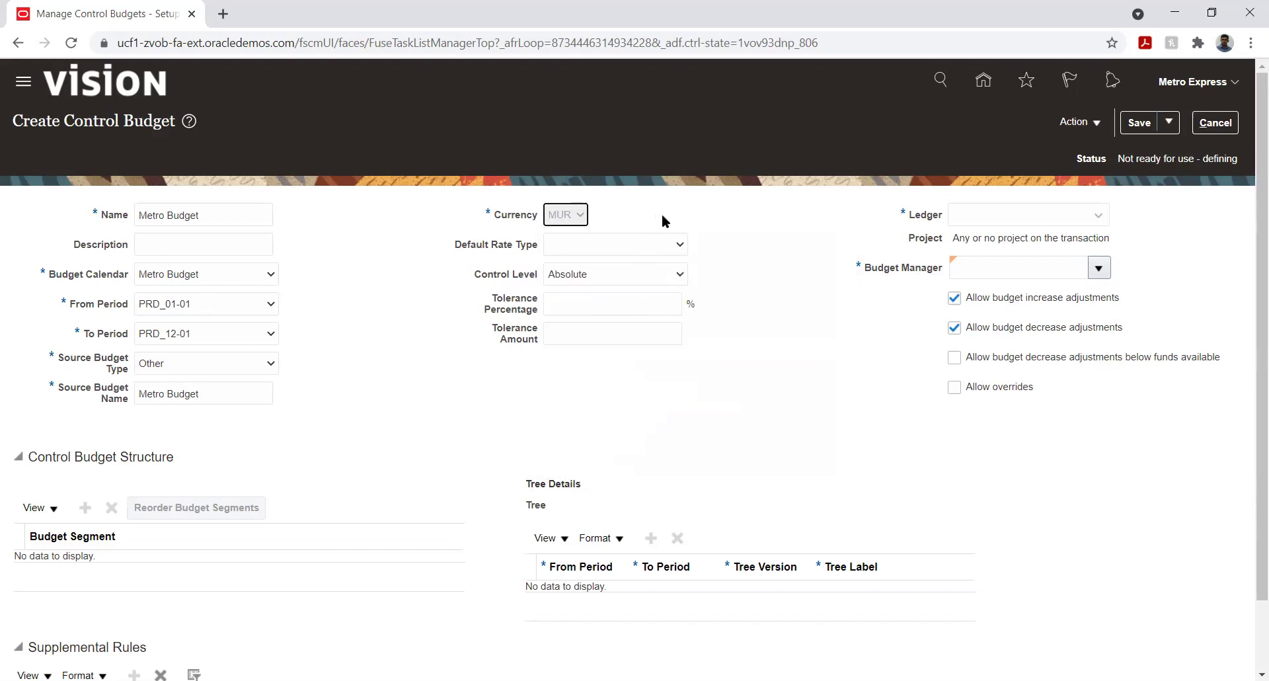
Set the default rate type to Corporate and the control level to Absolute, leaving the tolerance percentage and amount empty.
left_click(663, 243)
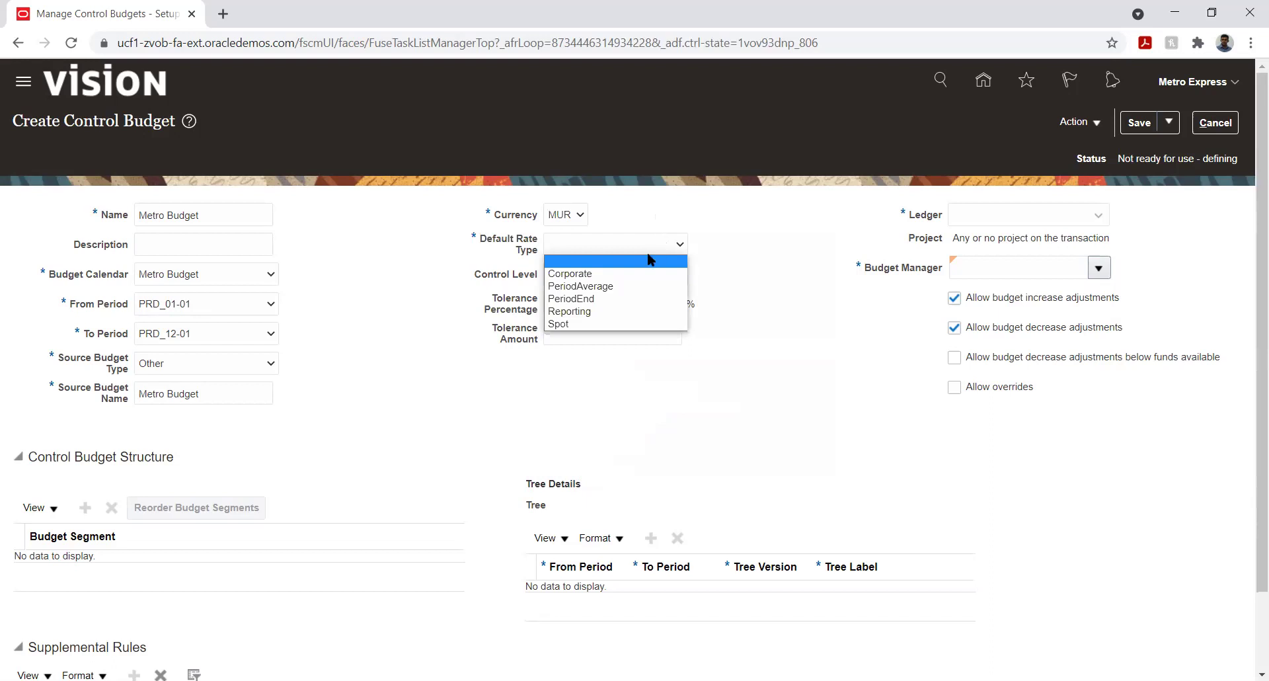
left_click(621, 273)
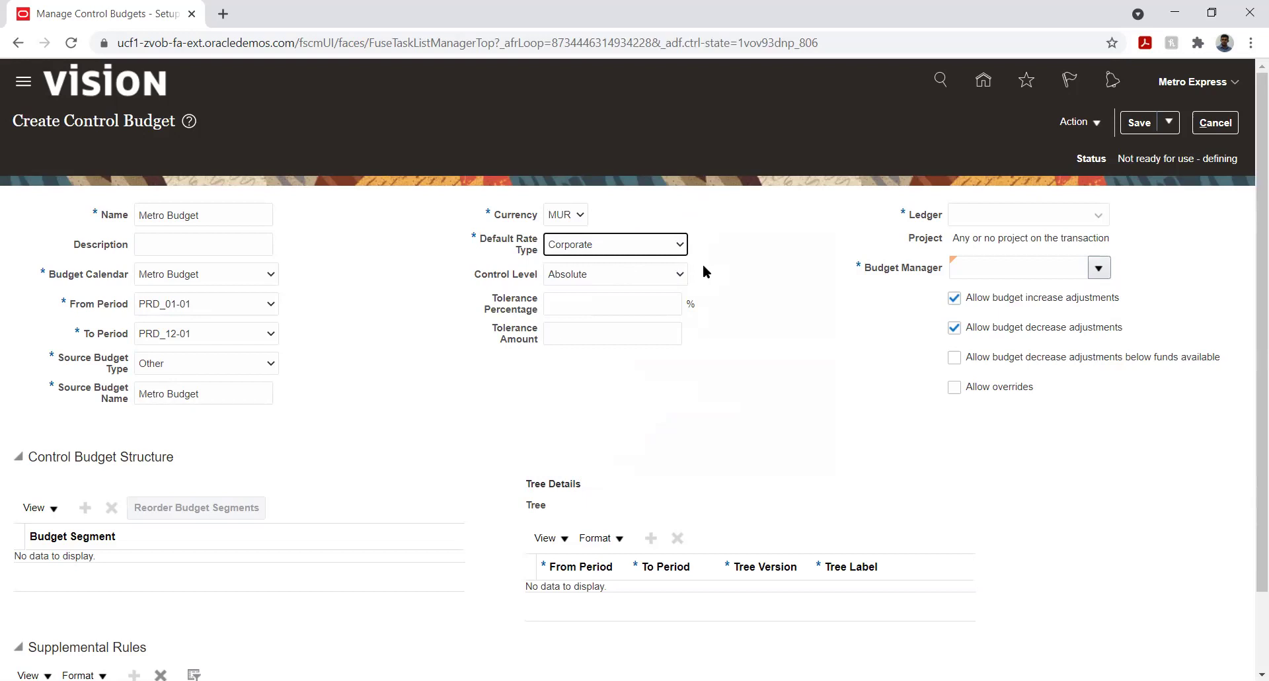
left_click(646, 273)
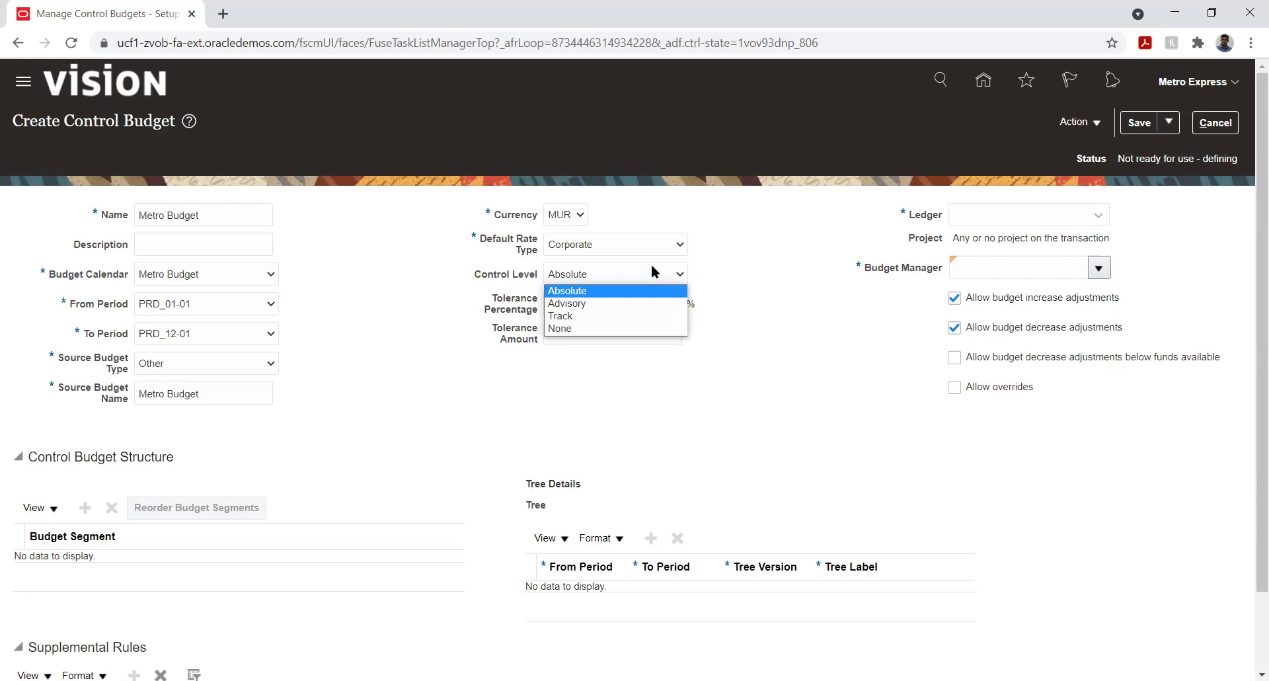
left_click(593, 290)
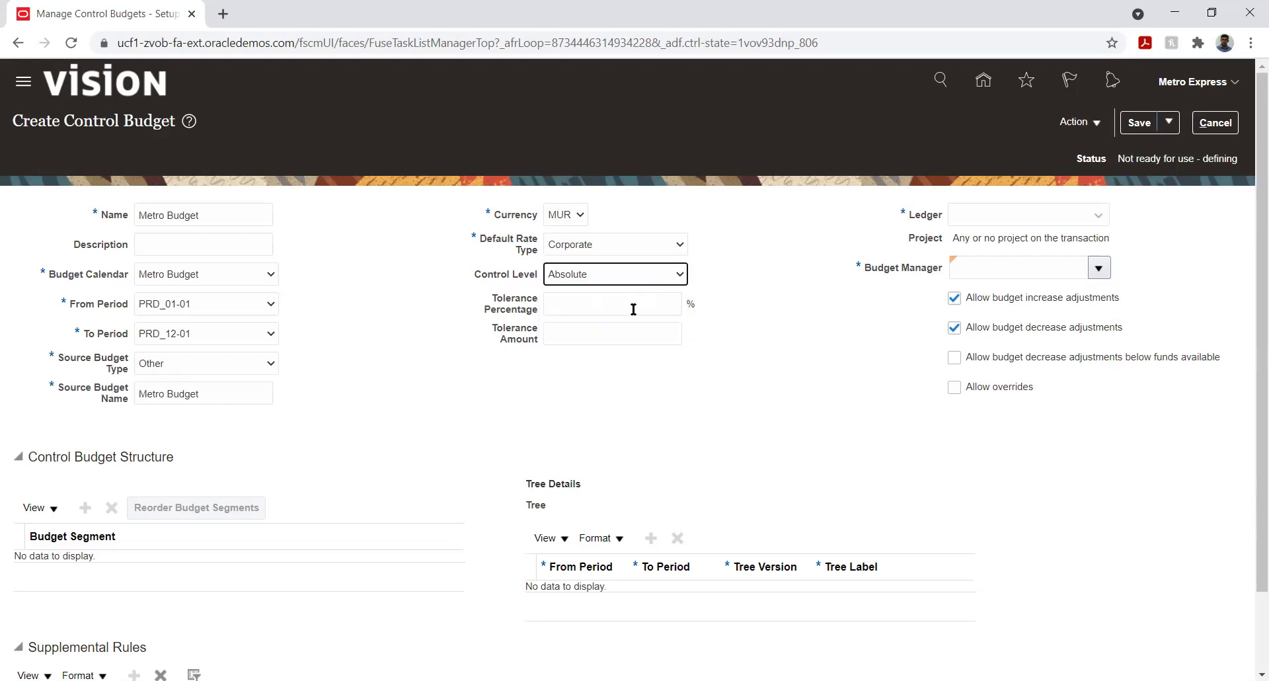
left_click(798, 322)
left_click(572, 308)
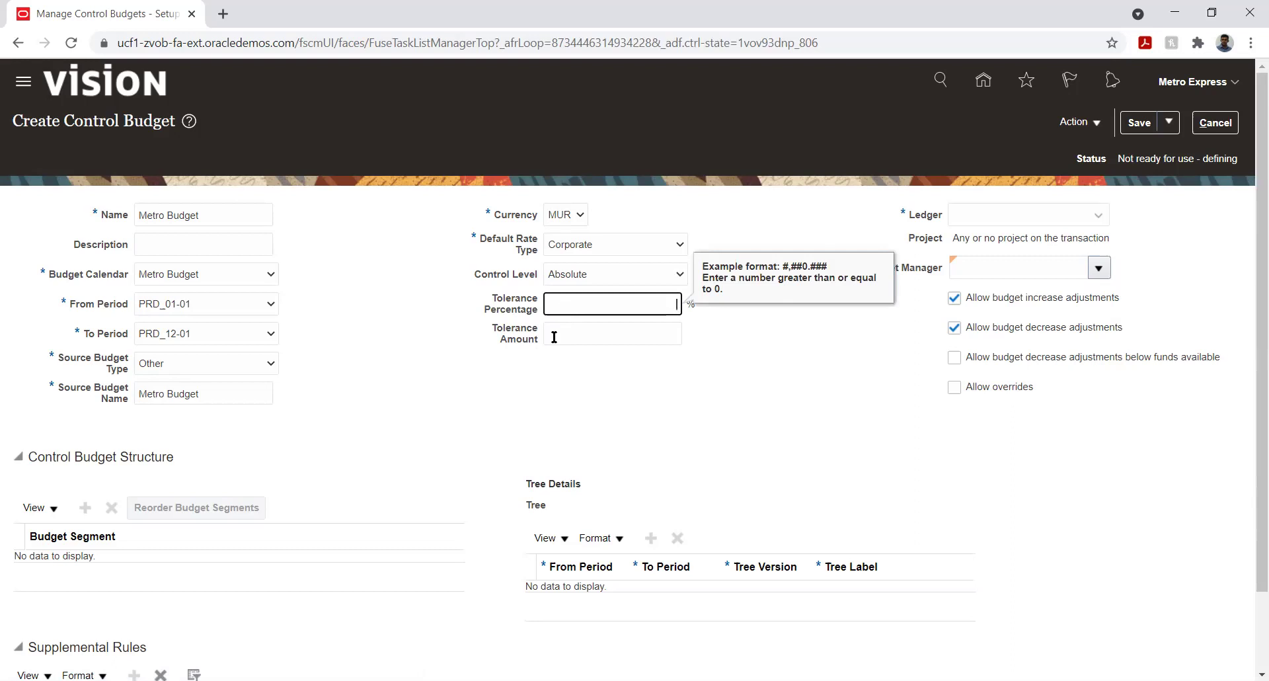
left_click(658, 372)
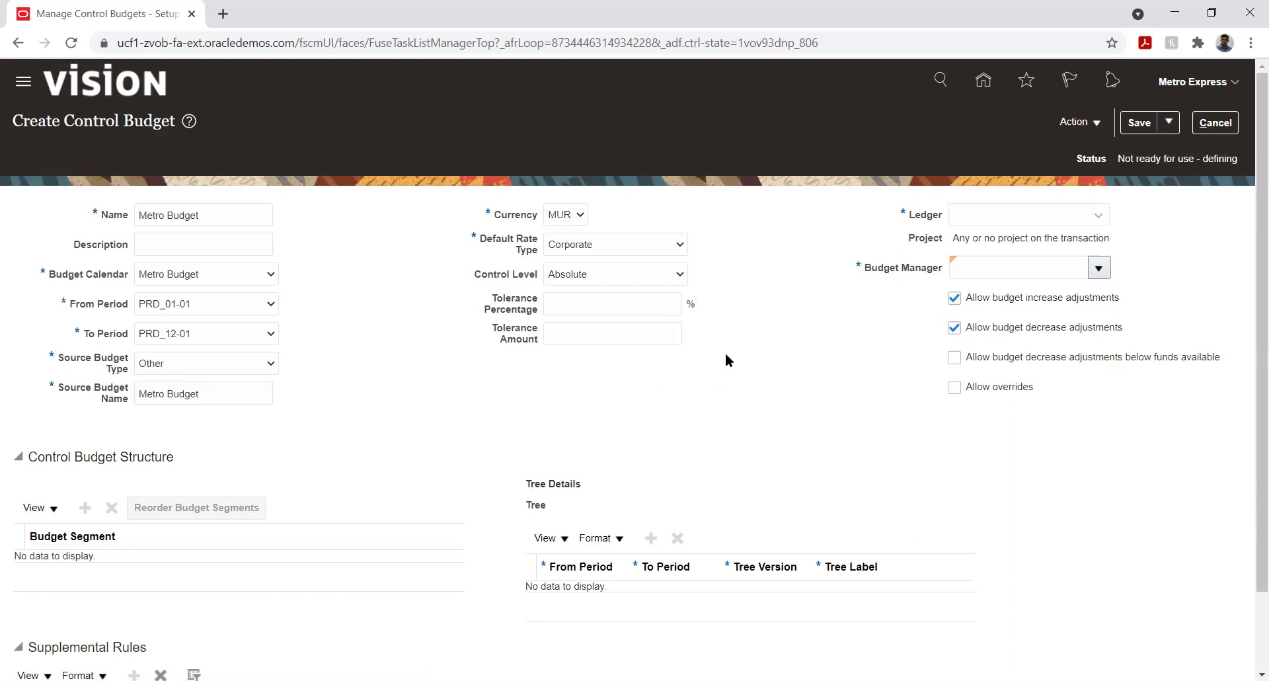
Assign the Metro Express Mauritius PL ledger to the control budget and choose the first listed user as its budget manager.
left_click(1059, 218)
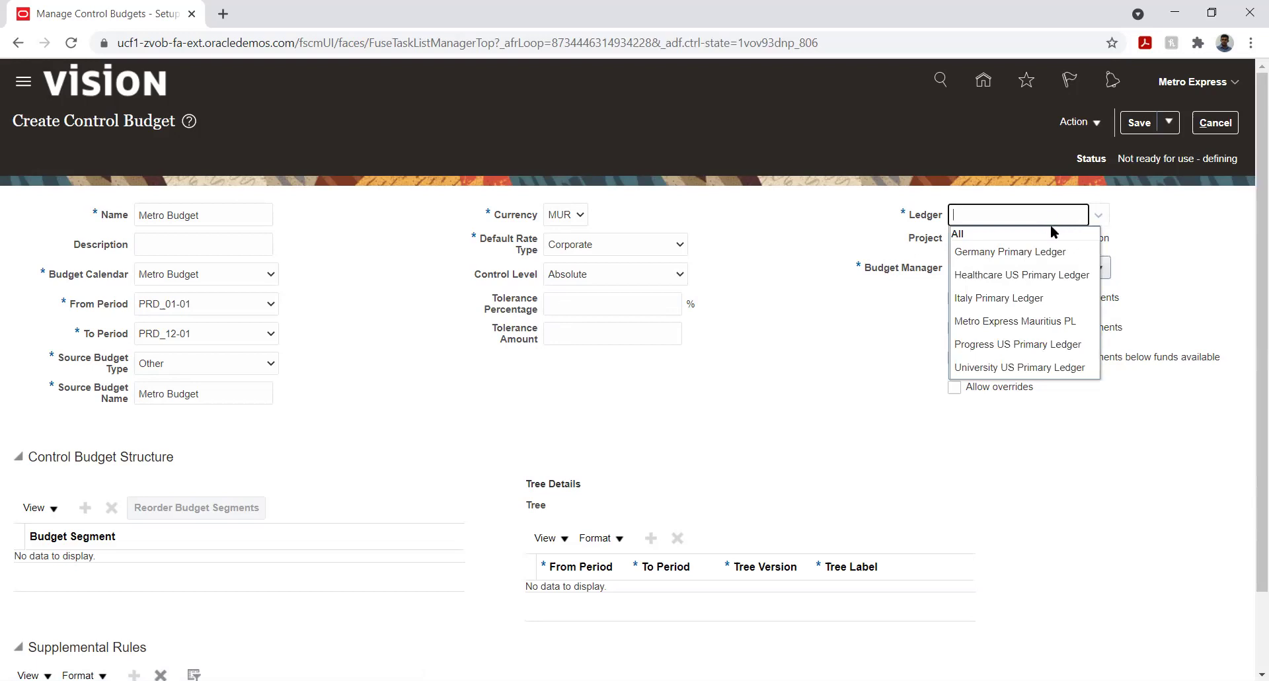
type("met")
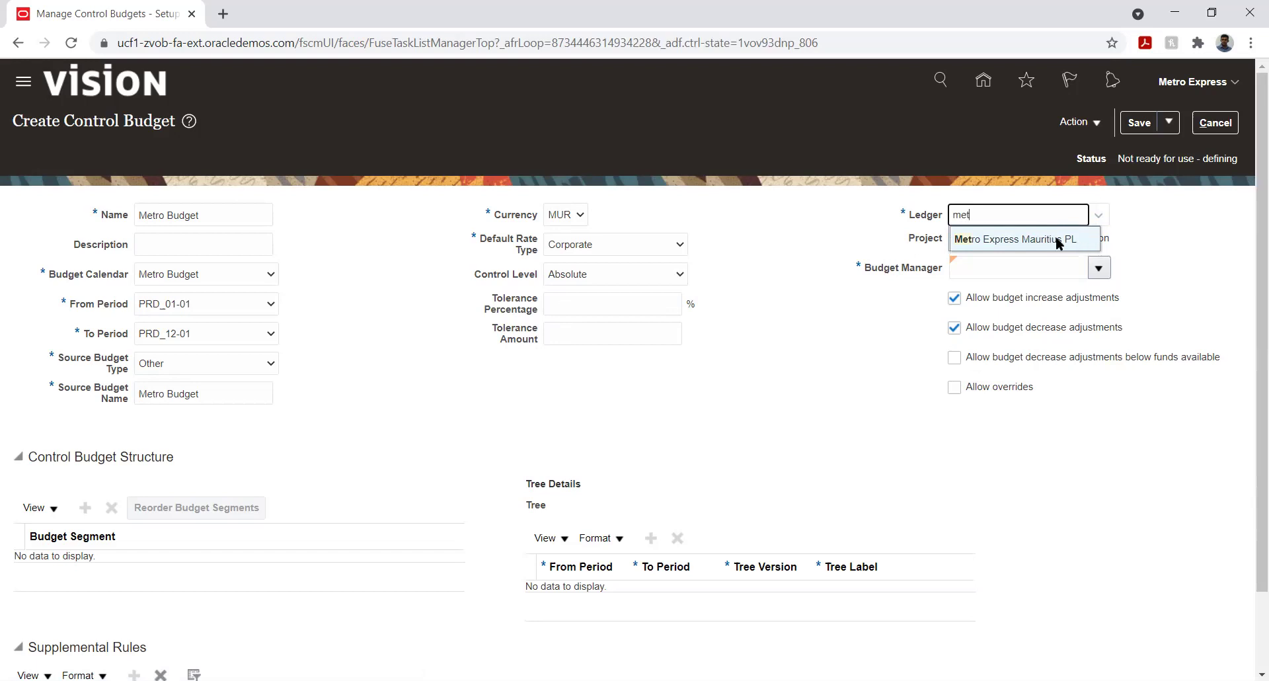
left_click(1026, 238)
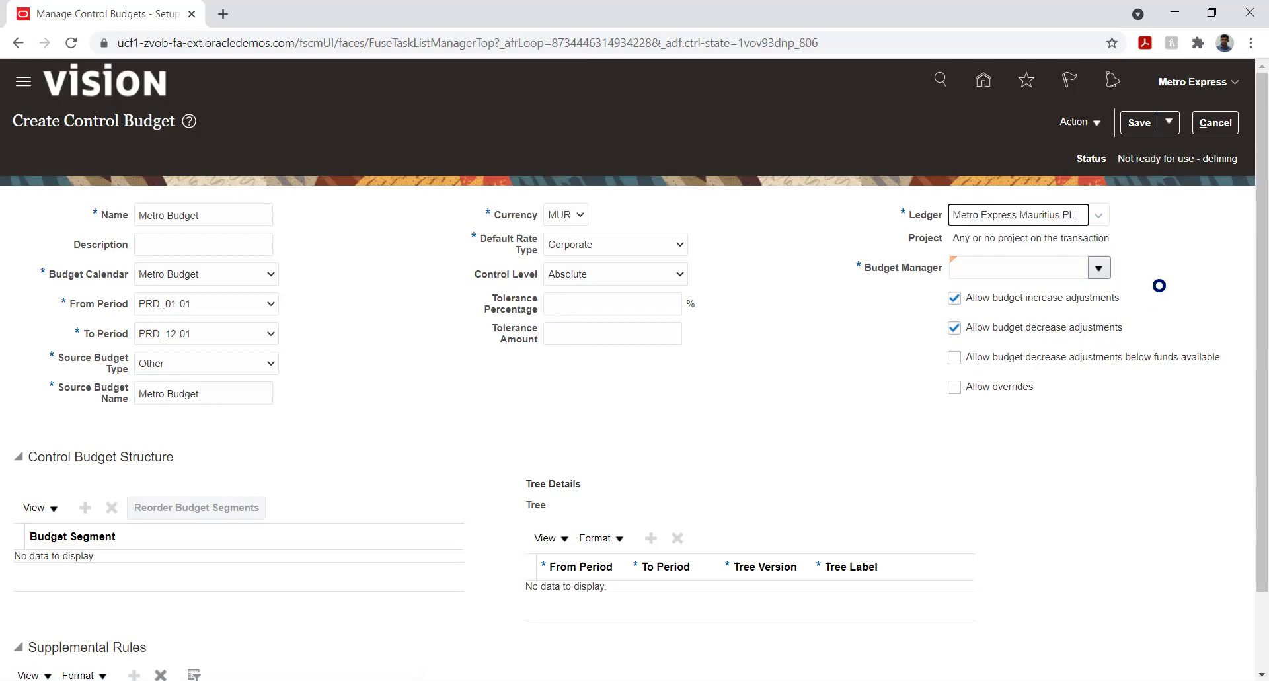
left_click(1097, 269)
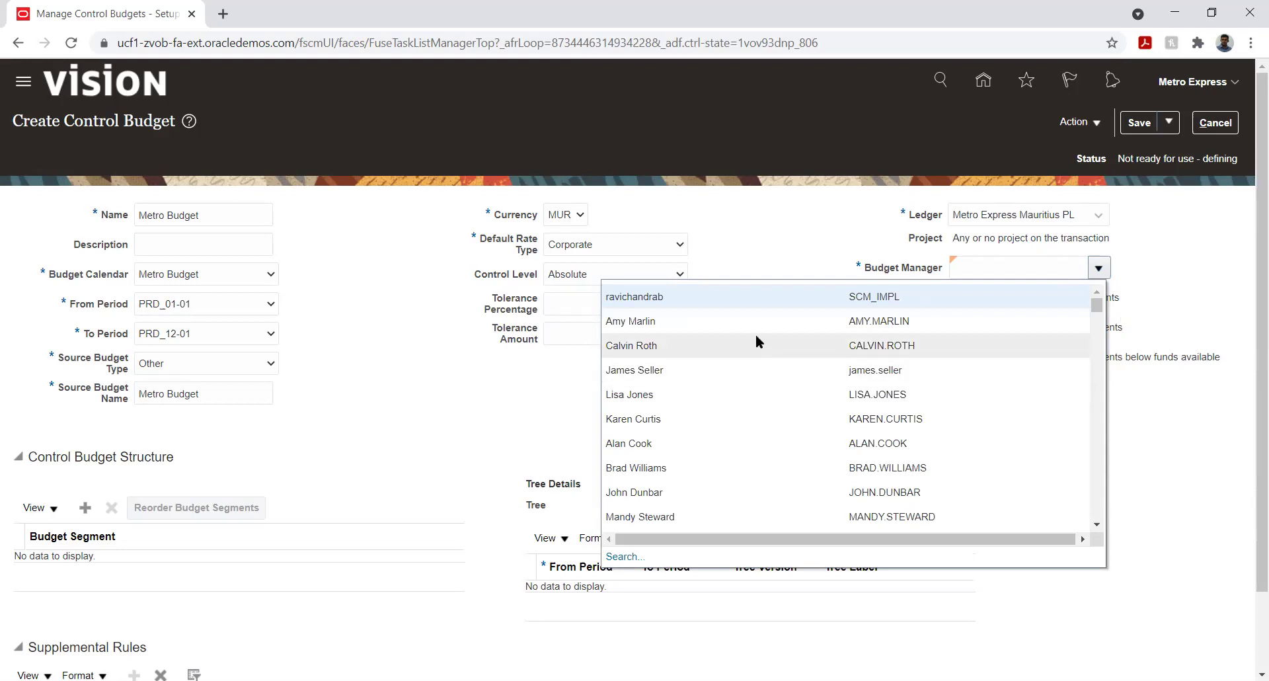
left_click(689, 295)
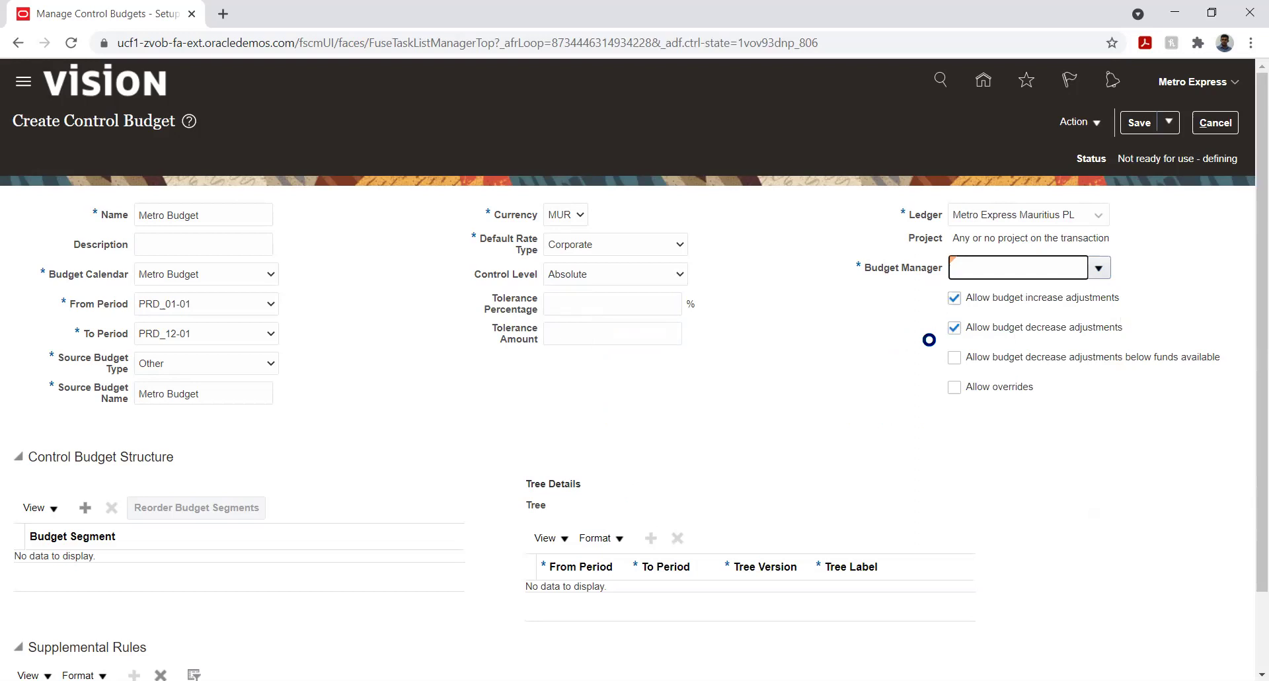
left_click(861, 367)
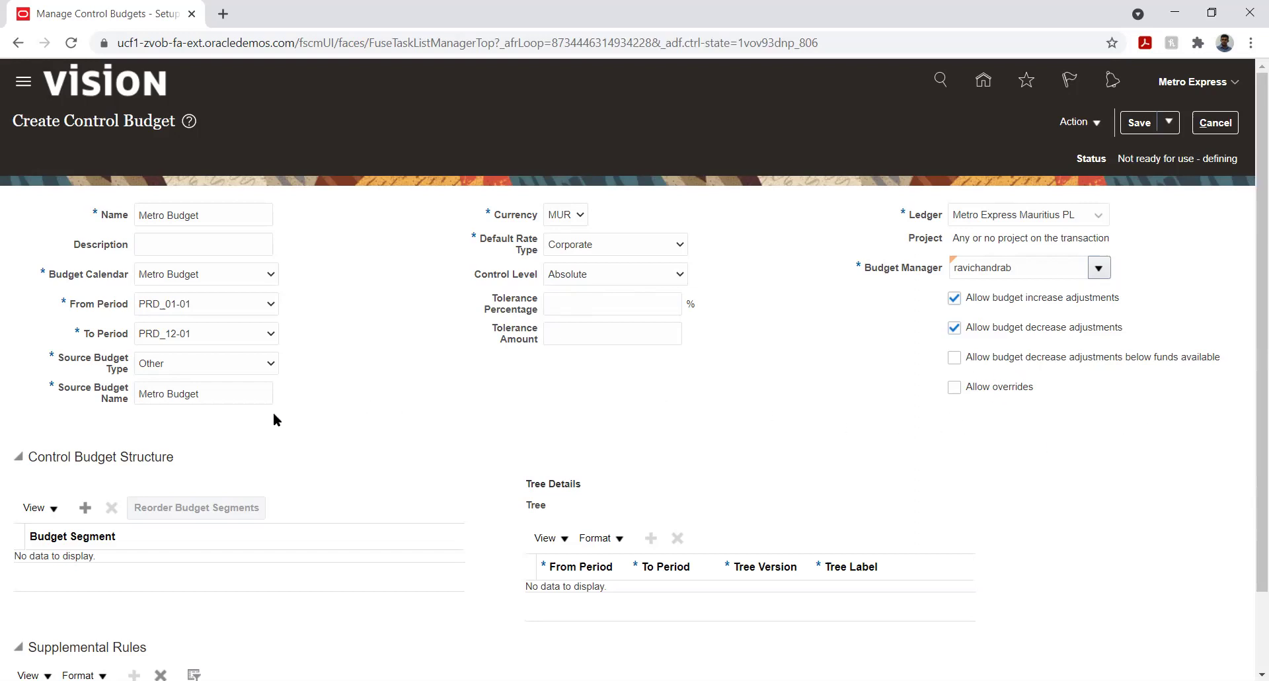
Add Account as a budget segment in the control budget structure.
scroll(276, 416, "down", 2)
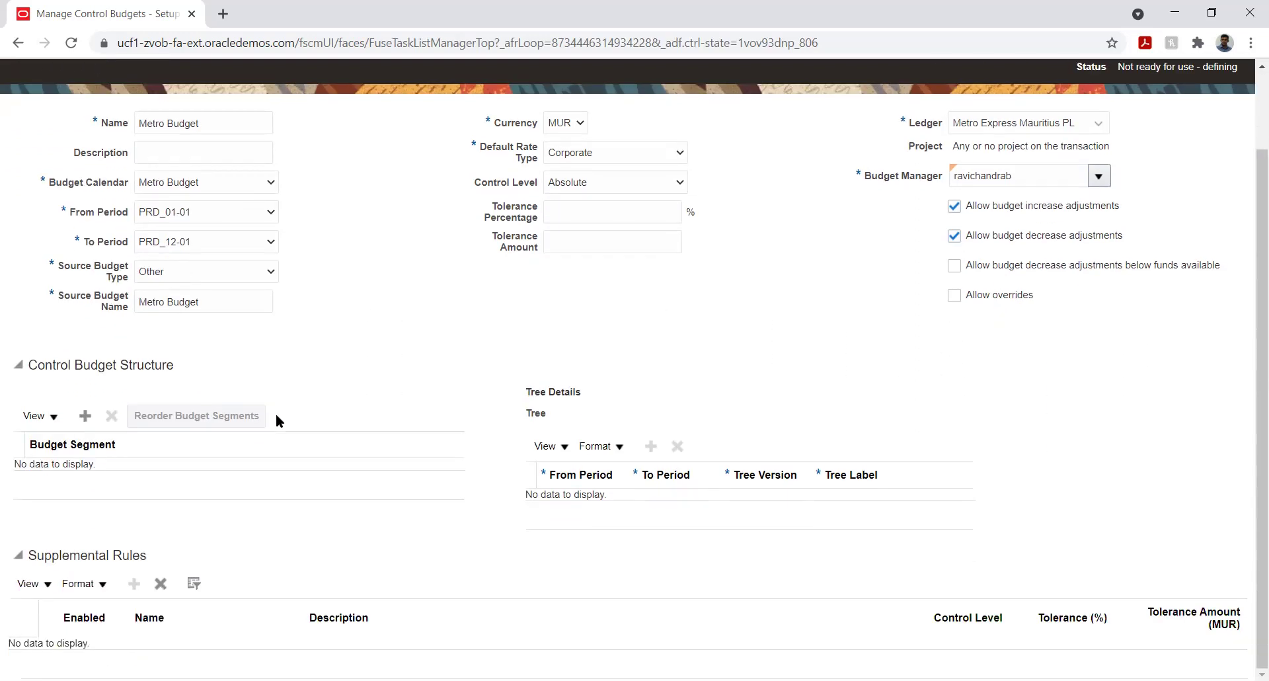
left_click(85, 415)
left_click(300, 476)
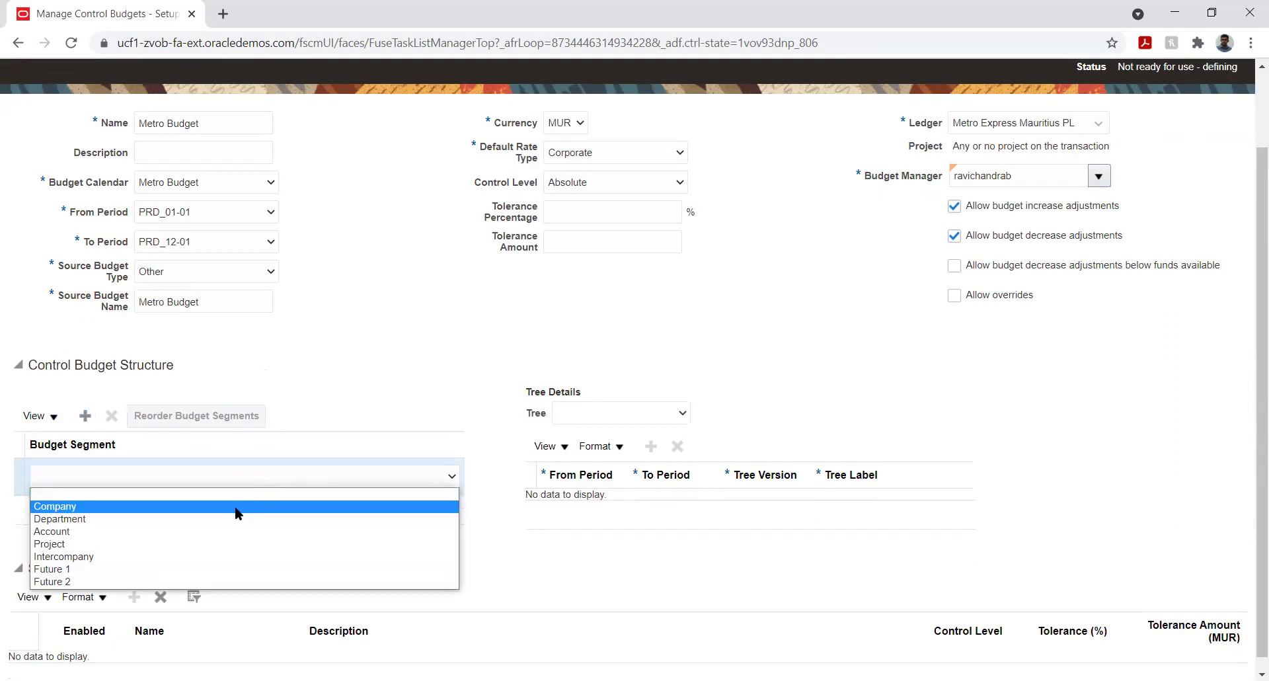
left_click(234, 531)
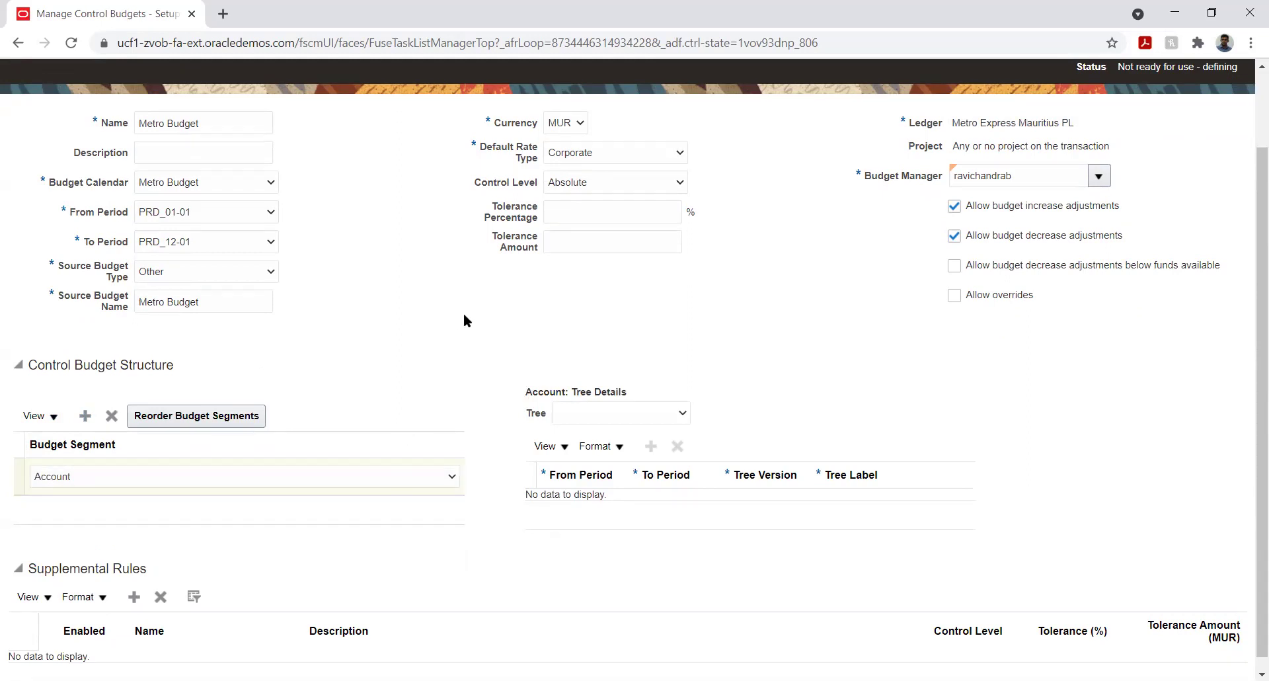
Start a new supplemental rule for the control budget and name it Metro Express, leaving its description empty.
scroll(463, 319, "down", 1)
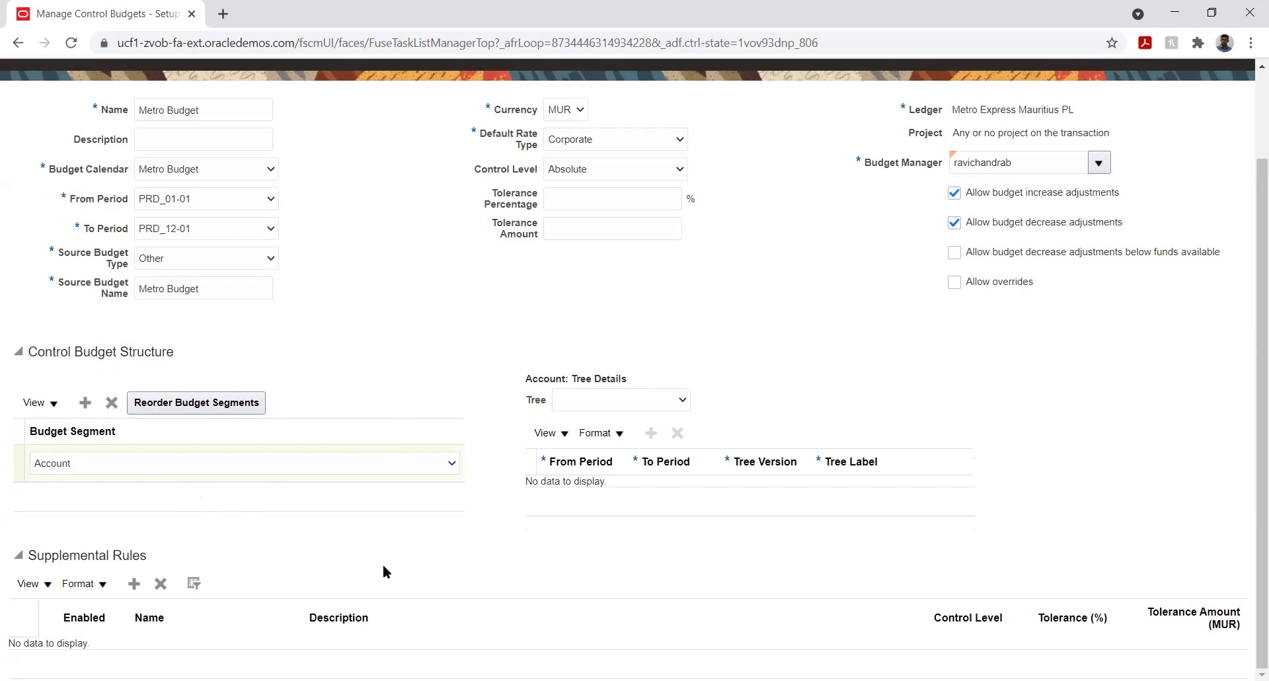
left_click(134, 584)
left_click(134, 584)
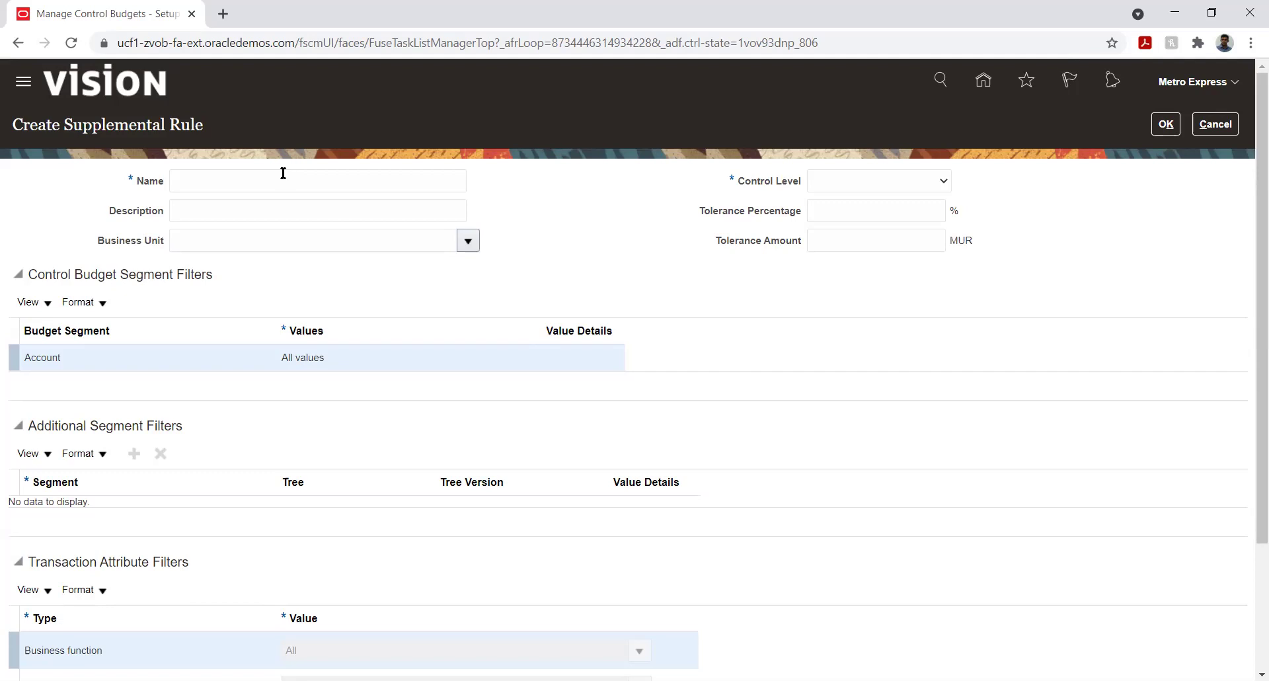
left_click(245, 177)
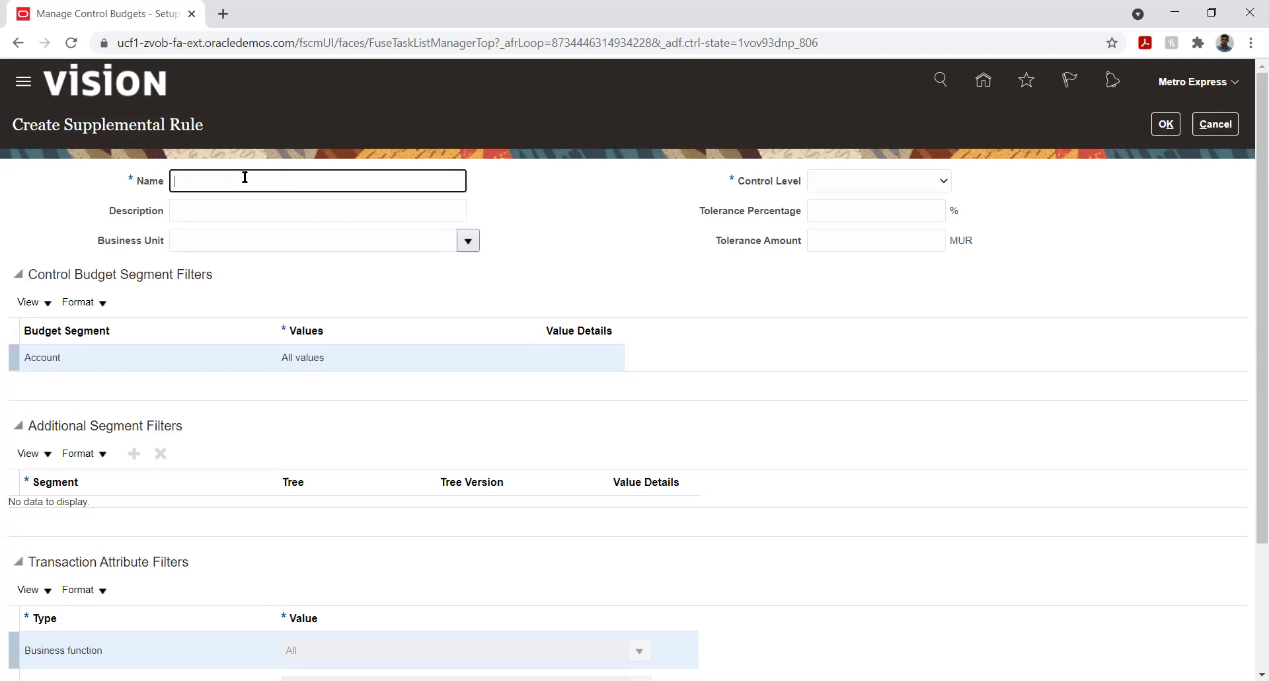
type("Metro")
type("Express")
key("Tab")
key("Tab")
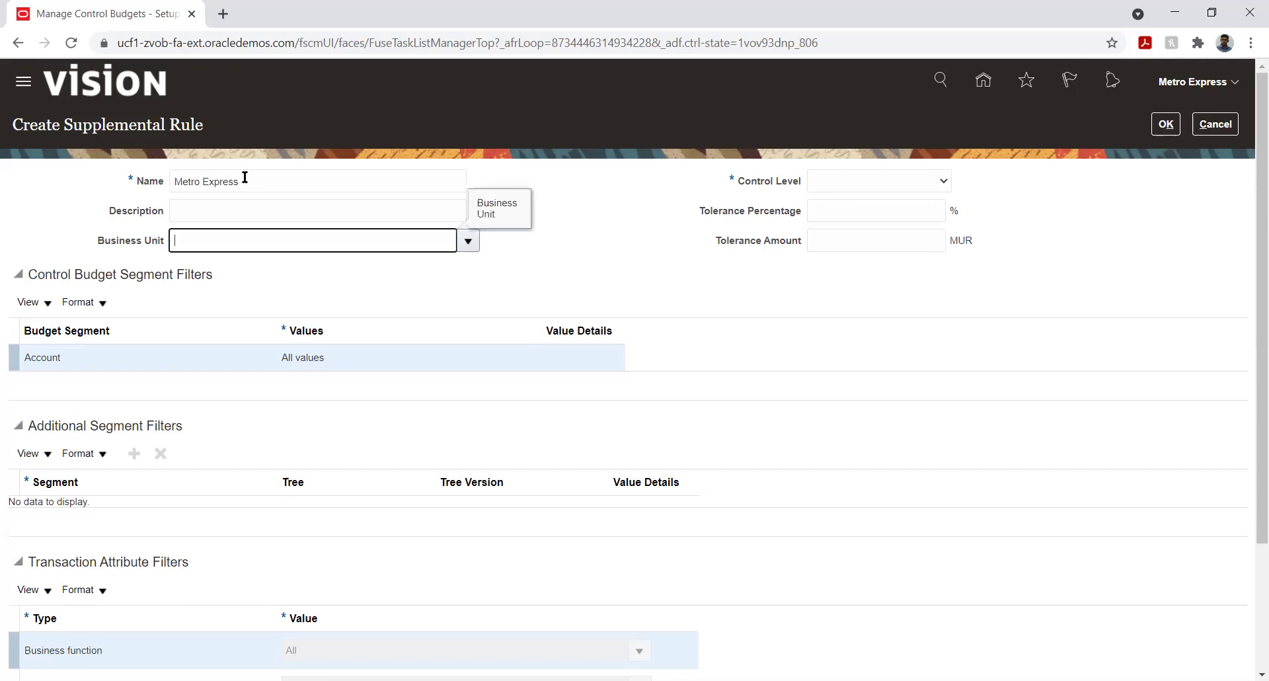
left_click(470, 243)
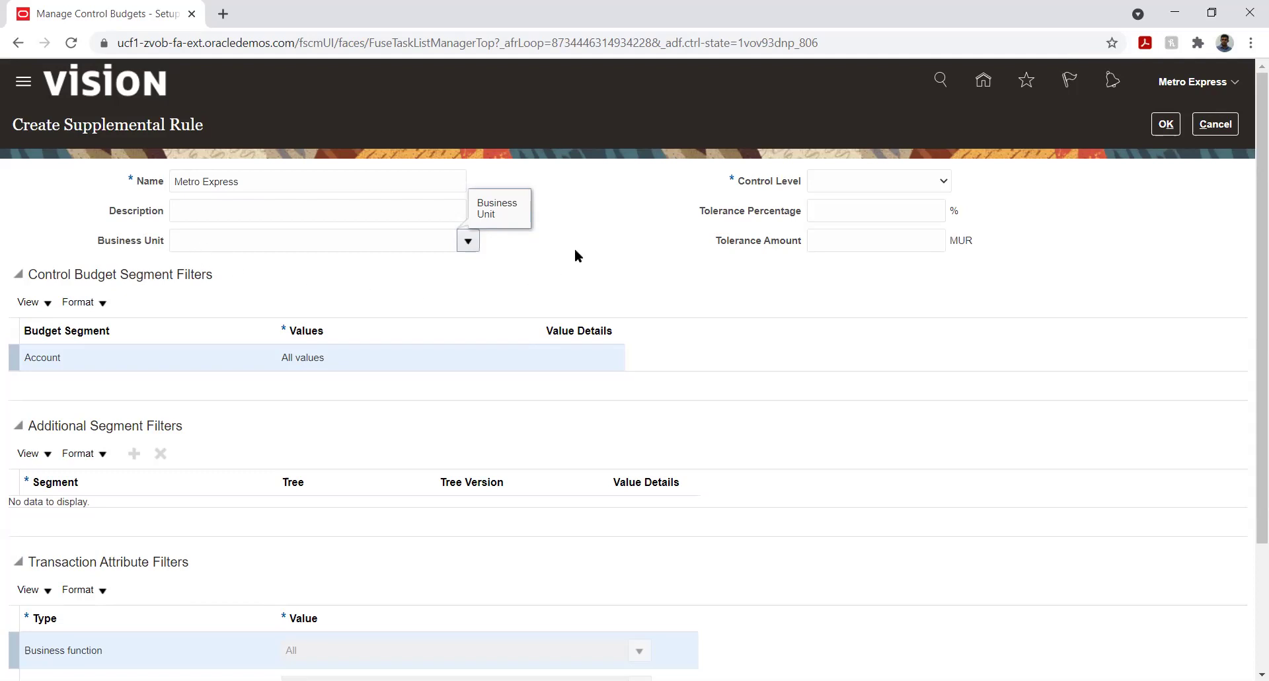
left_click(825, 181)
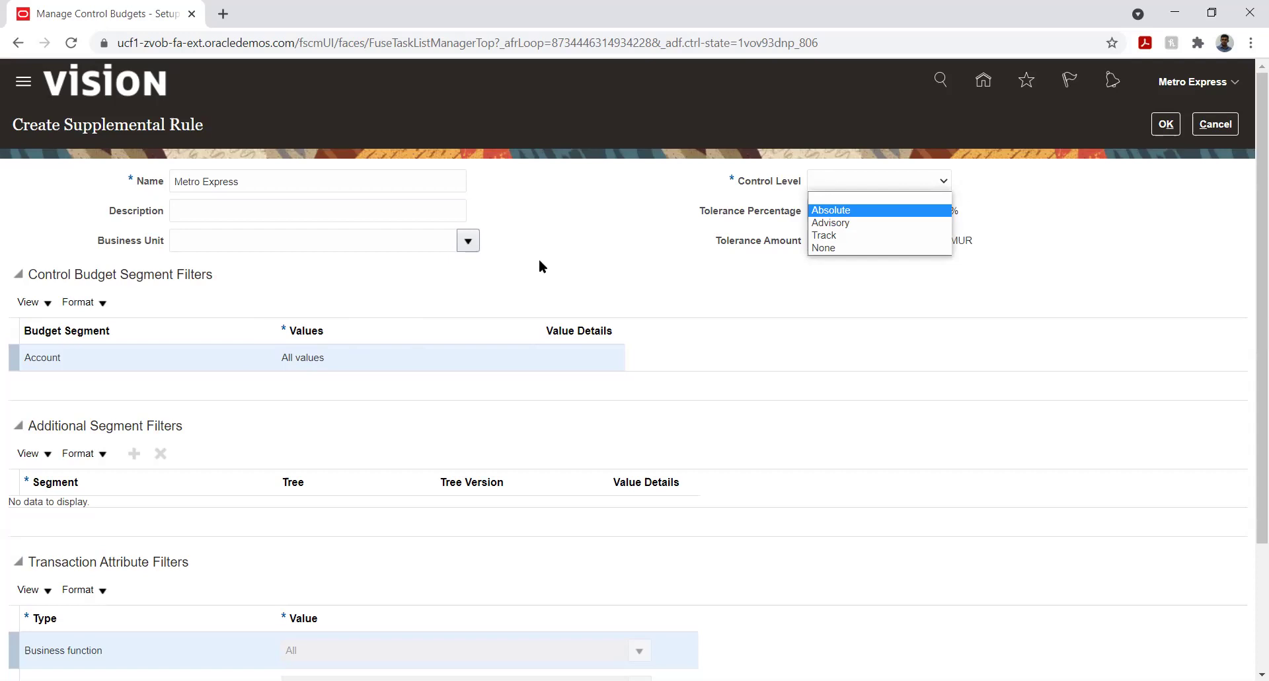
left_click(558, 239)
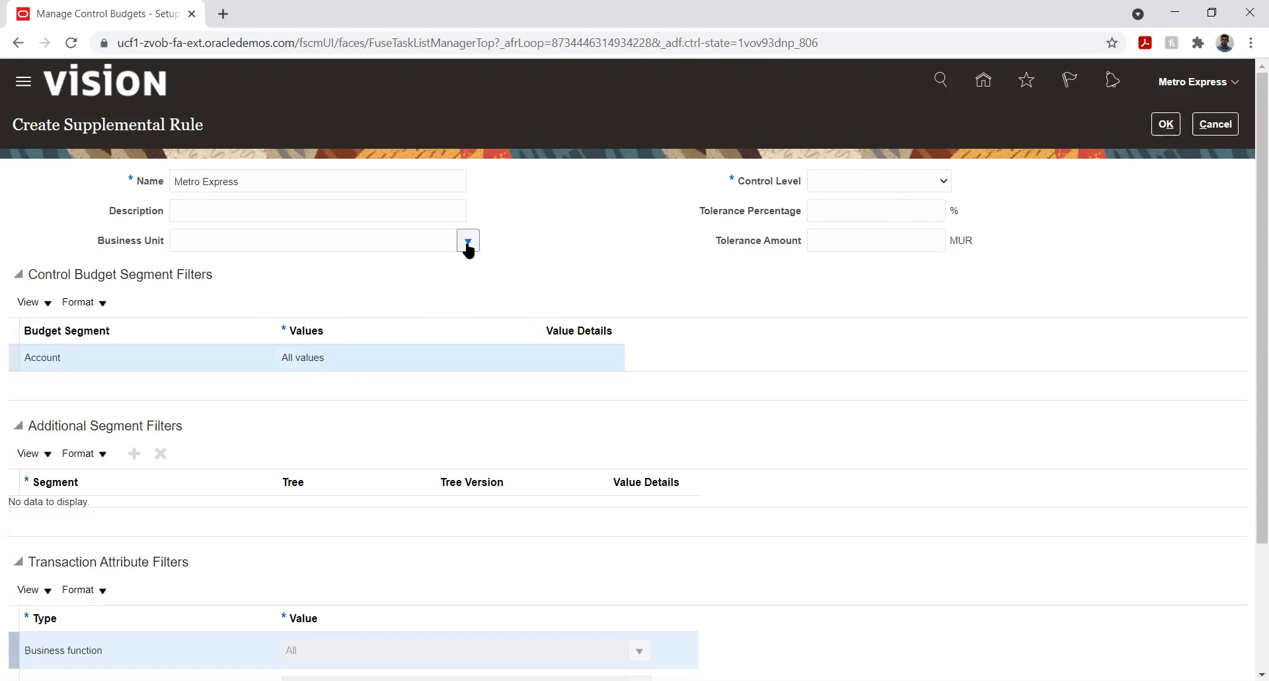
left_click(47, 303)
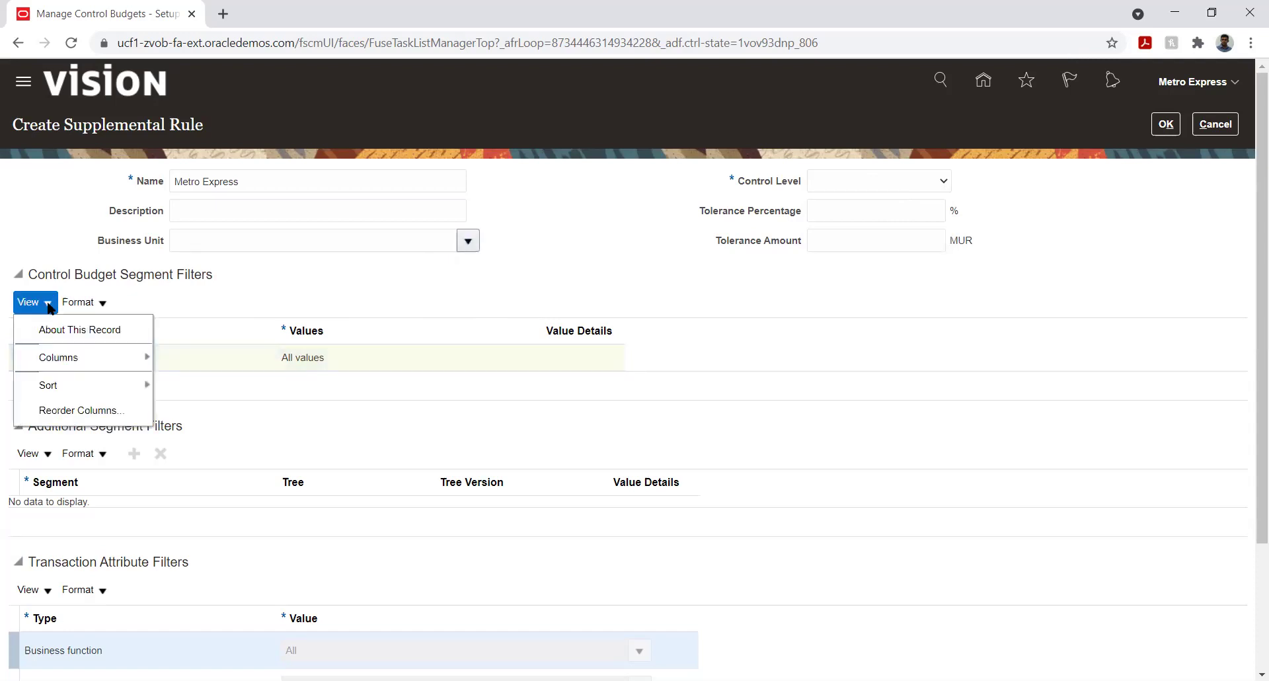
left_click(244, 298)
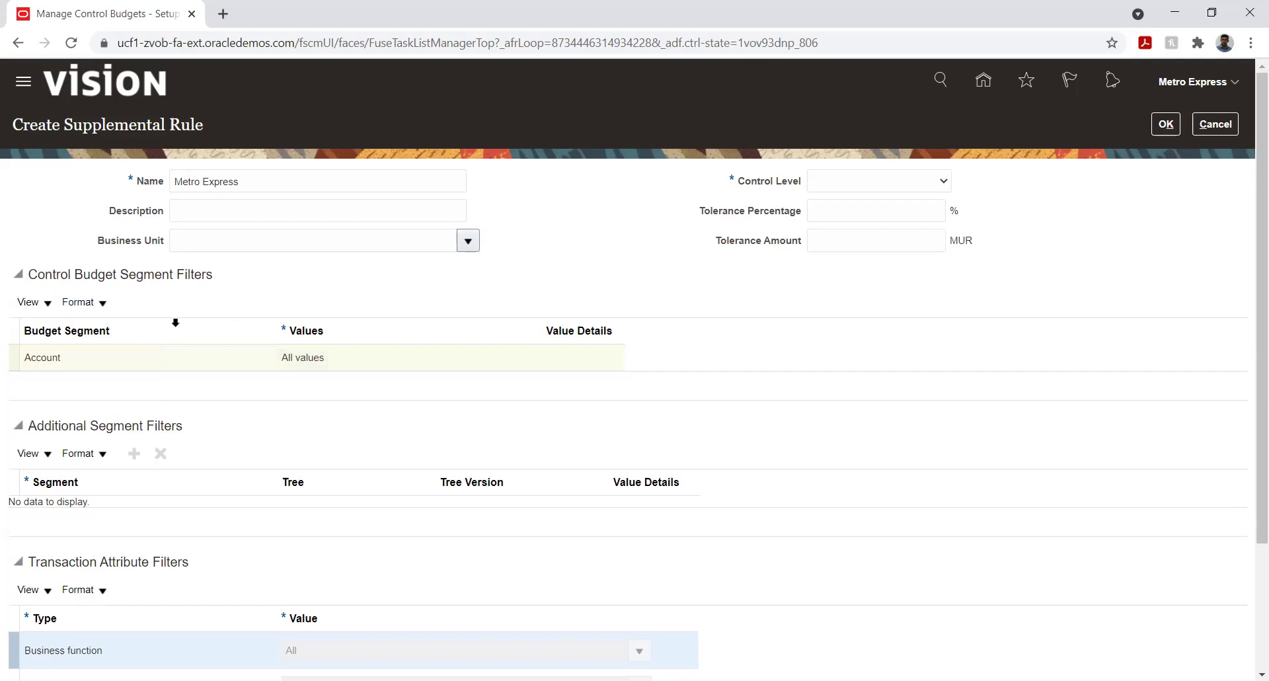
left_click(242, 358)
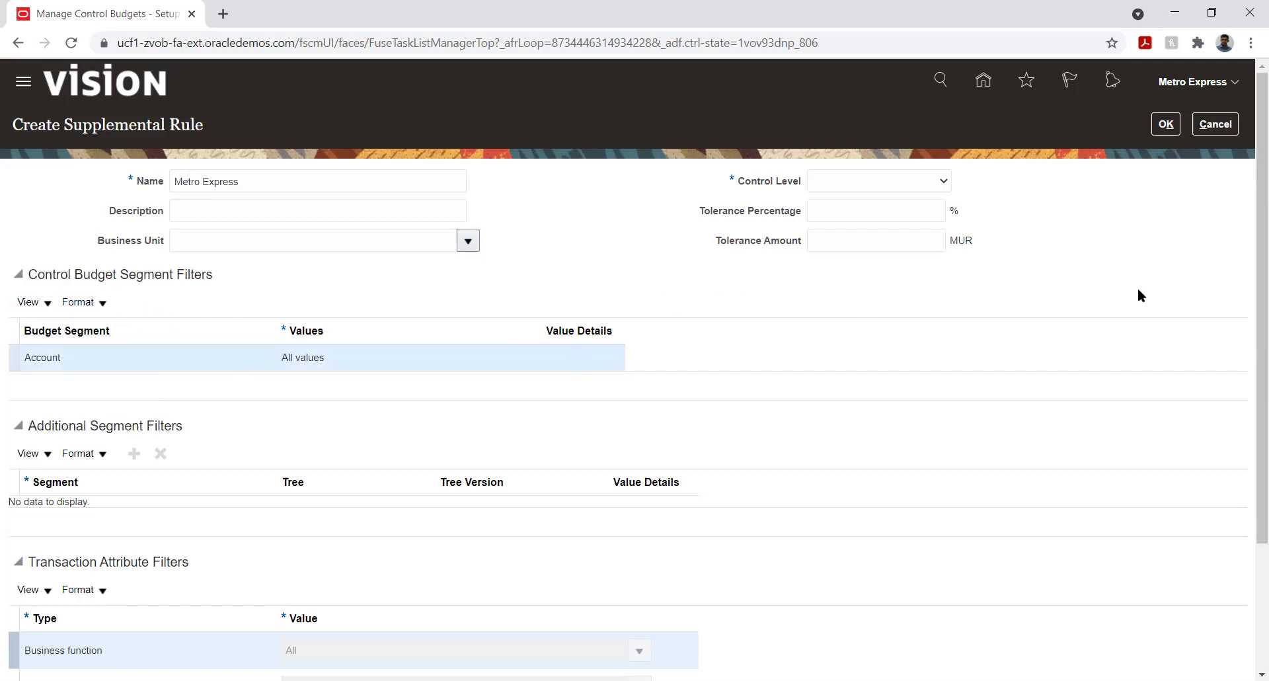
Set the supplemental rule's control level to Advisory and its Account budget segment filter to specific values.
left_click(941, 180)
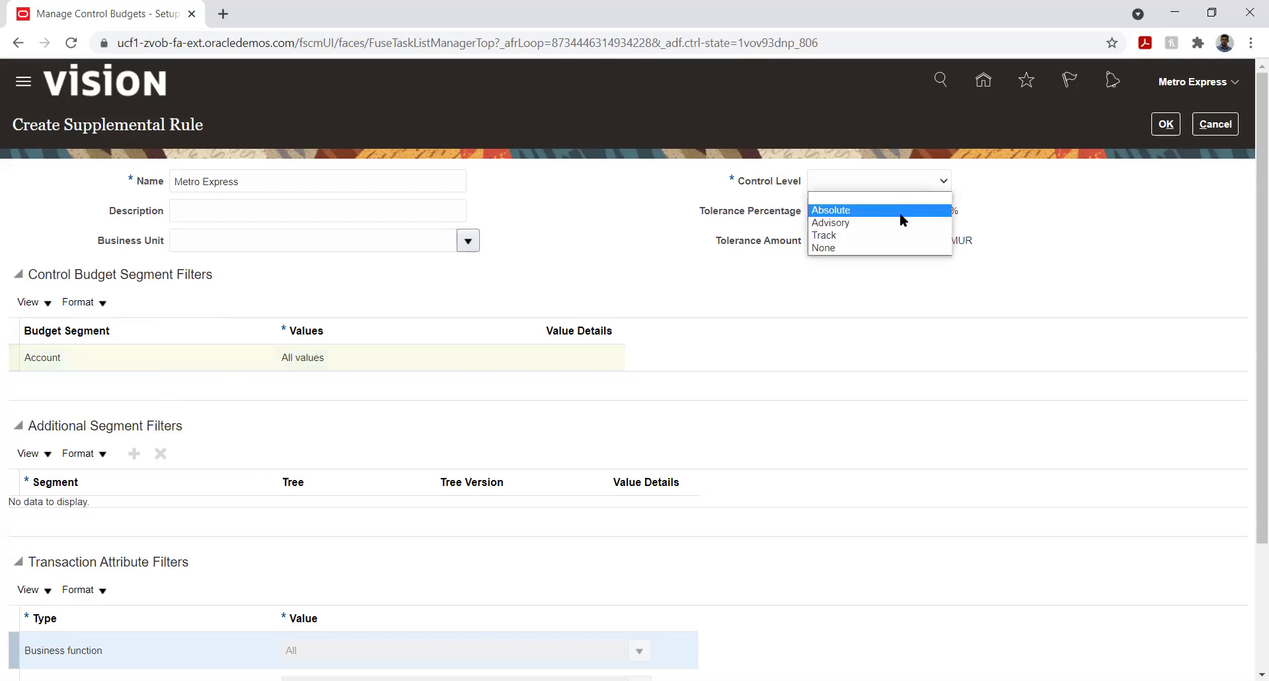
left_click(899, 223)
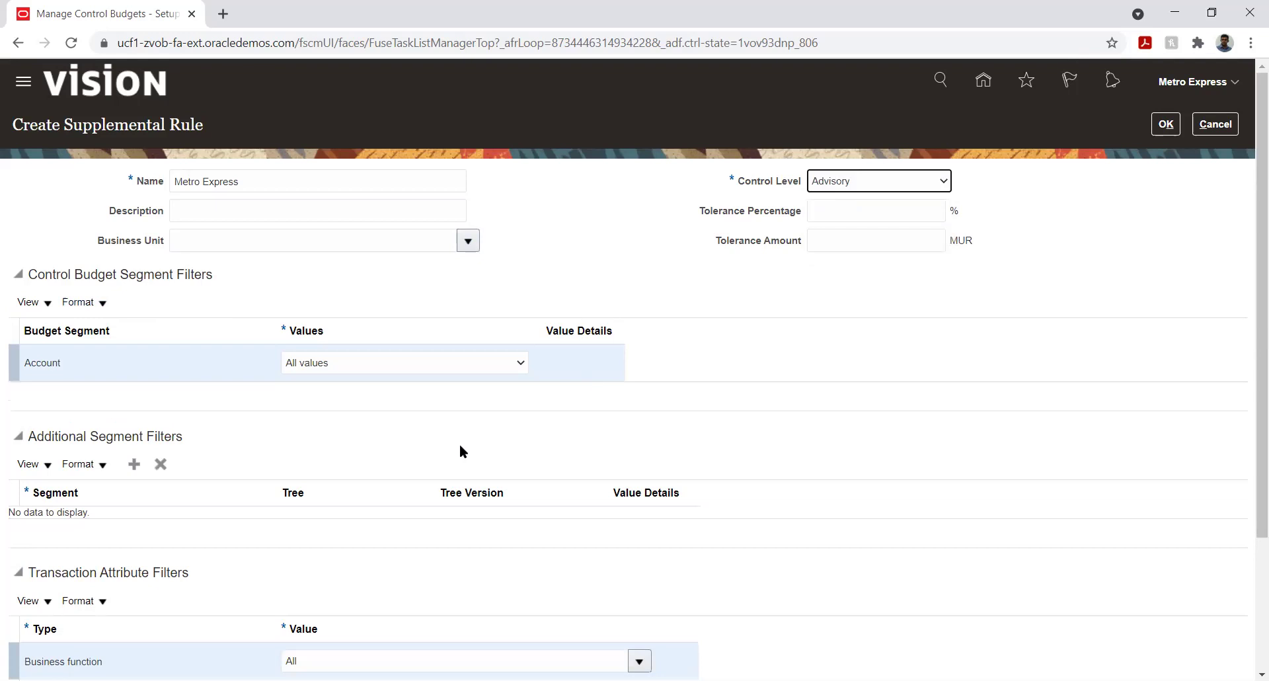
left_click(446, 359)
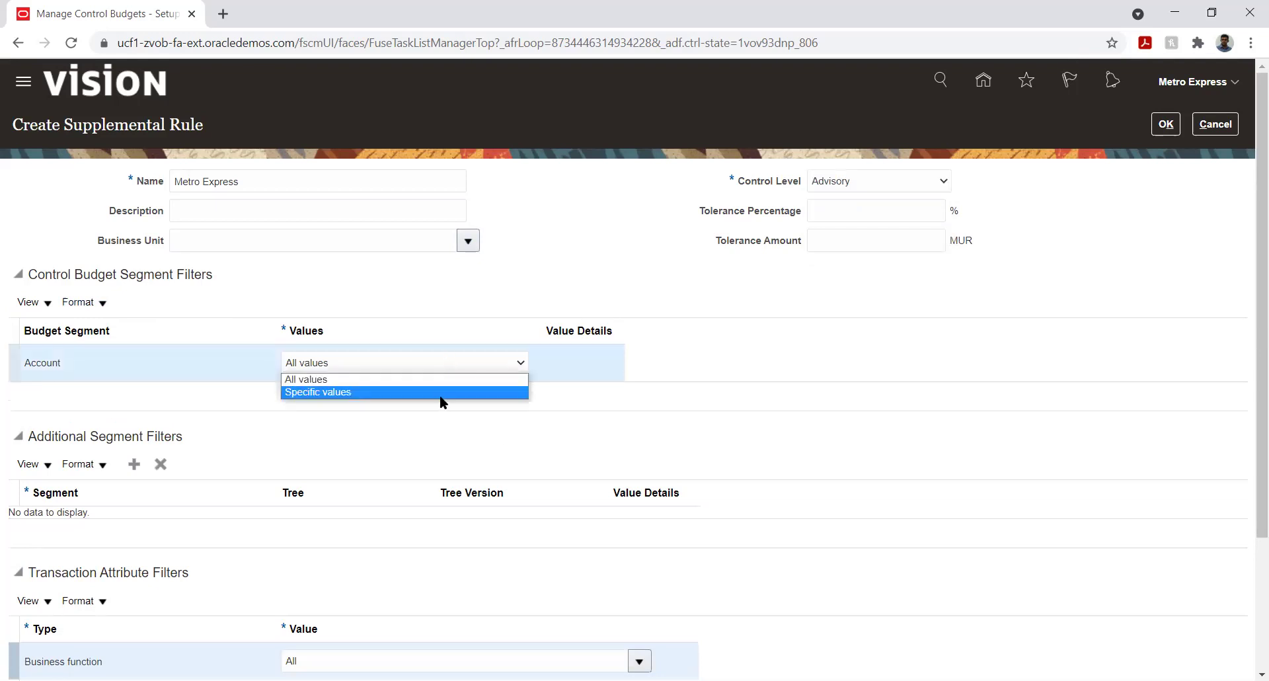
left_click(440, 393)
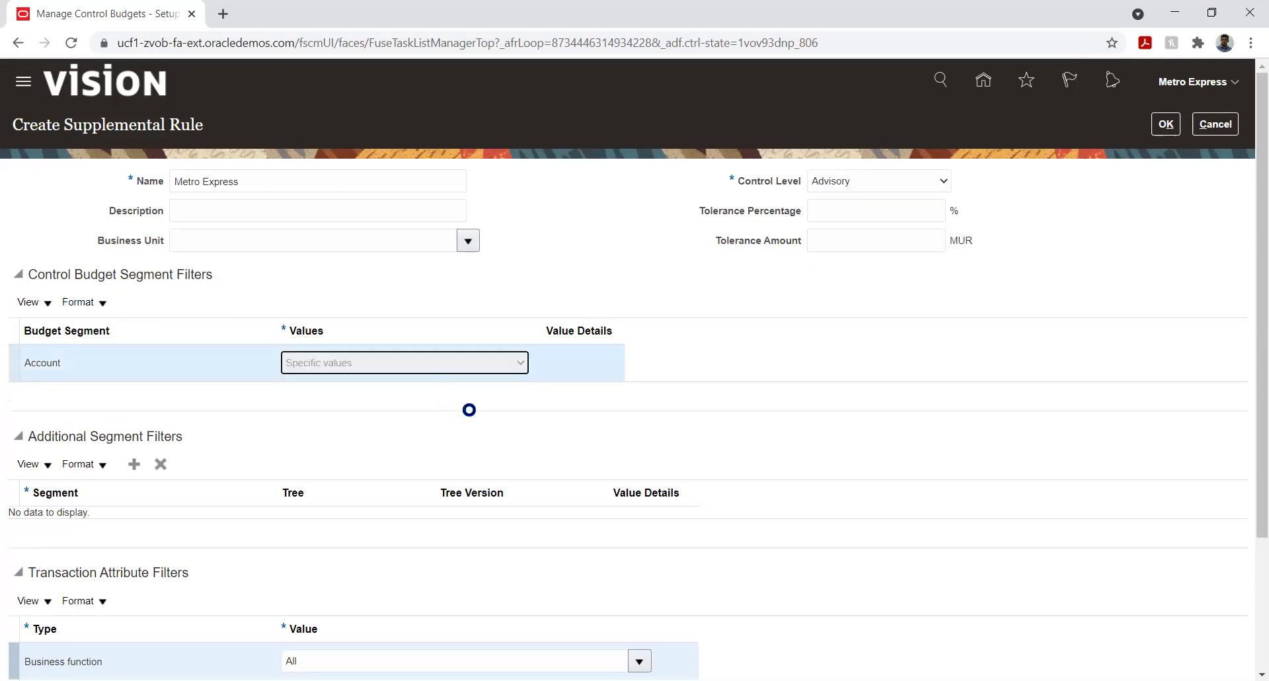
Try to add a value to the Account filter's value details, waiting for the unresponsive page and reloading it.
left_click(575, 363)
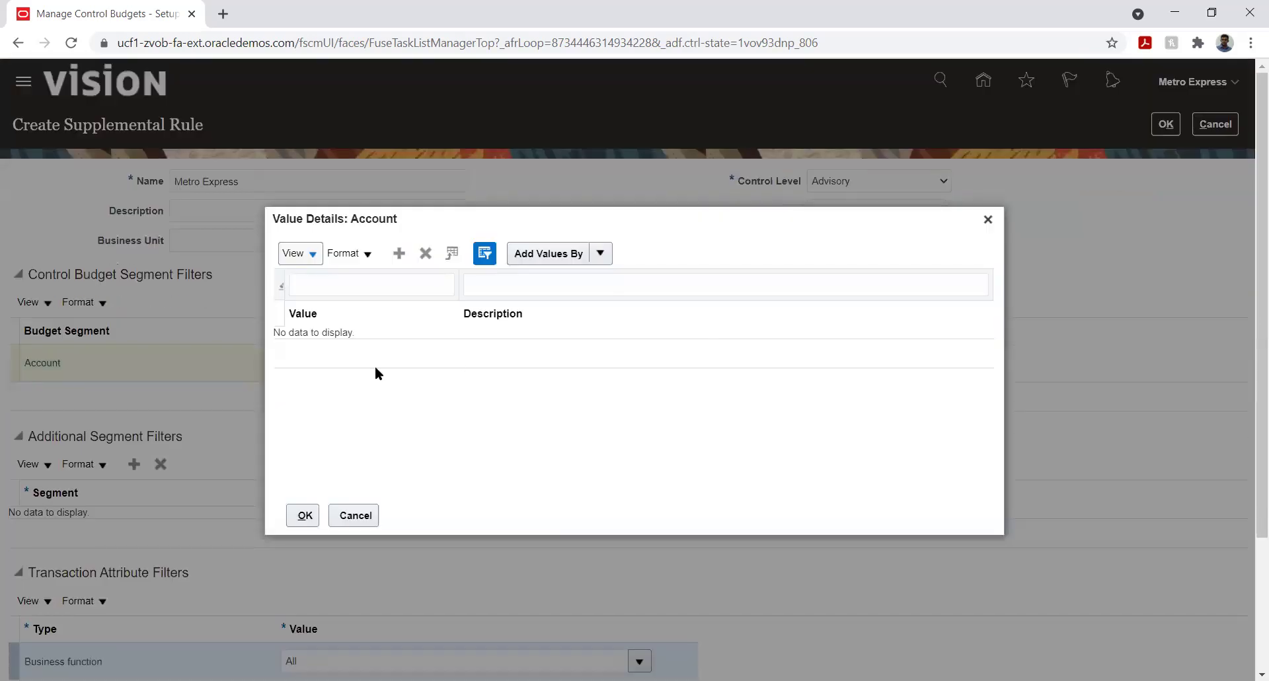
left_click(398, 254)
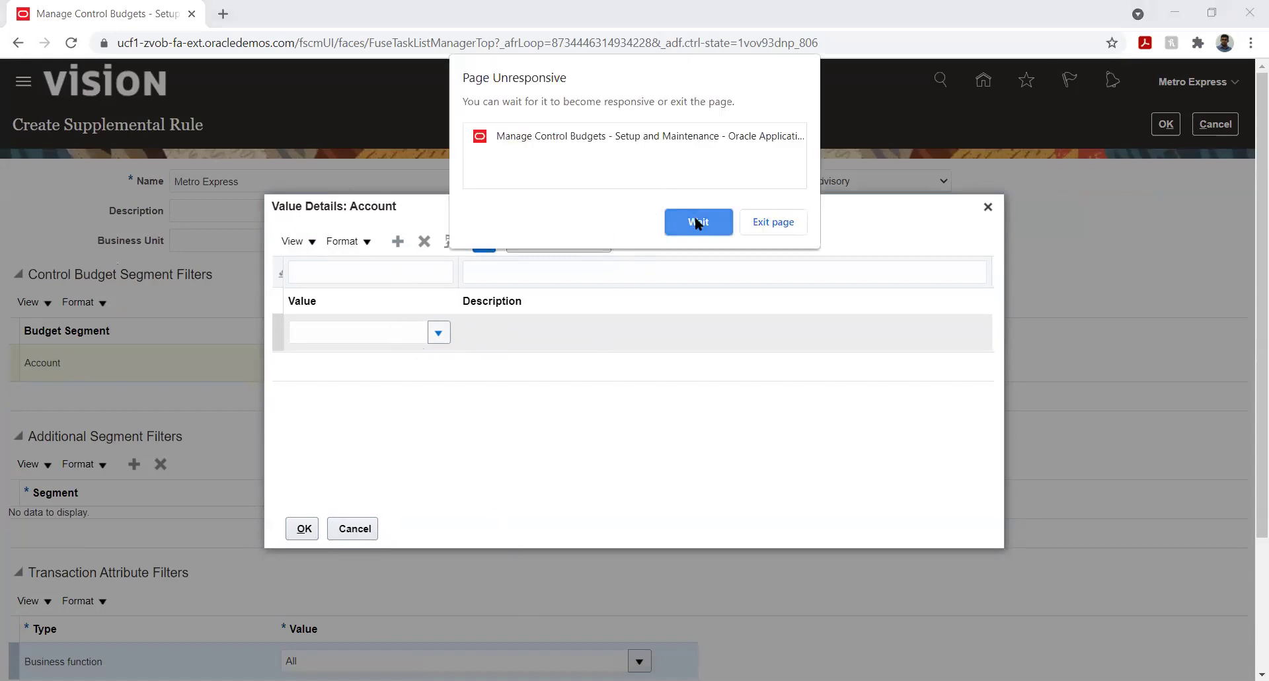
left_click(696, 219)
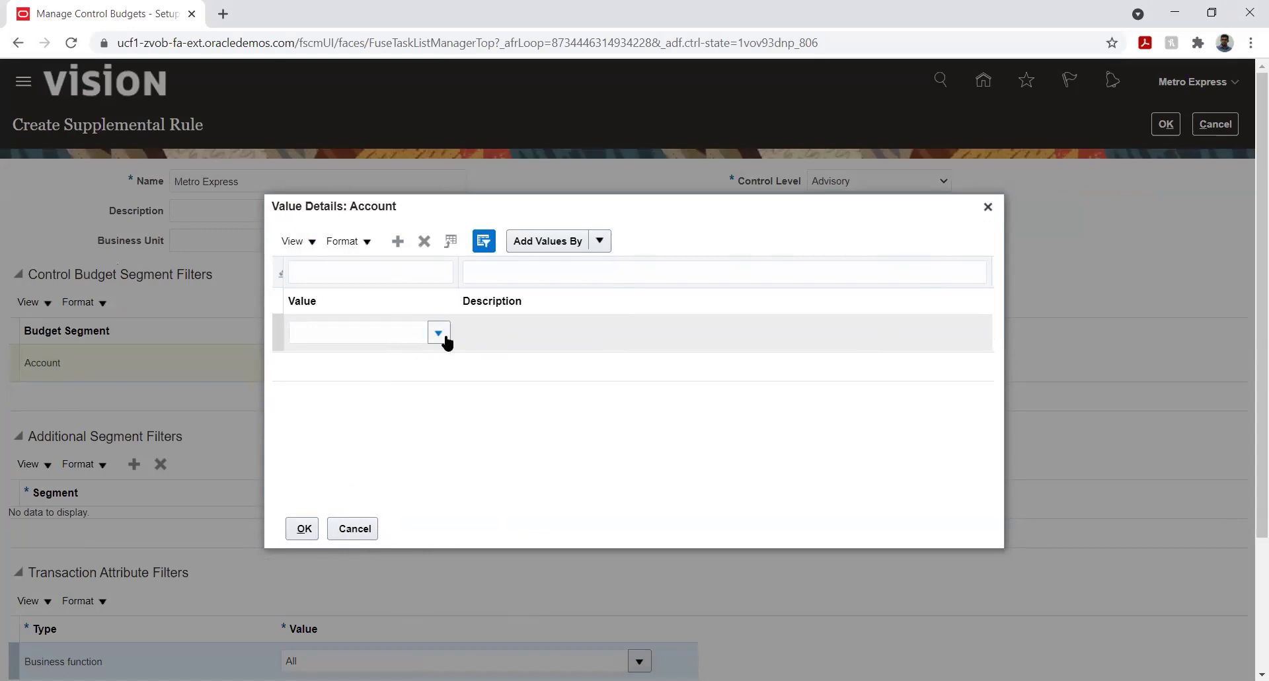
left_click(71, 43)
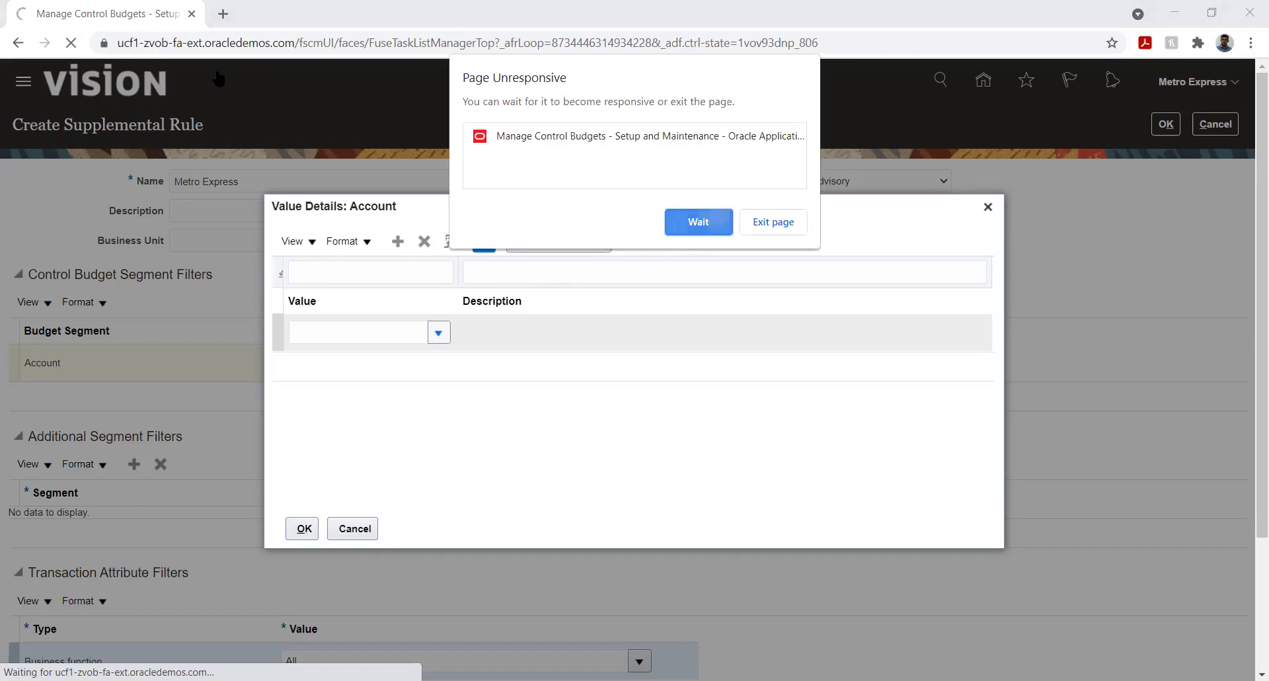
left_click(711, 215)
Copy the site's base address and load the application's home page in a new browser tab.
left_click(177, 42)
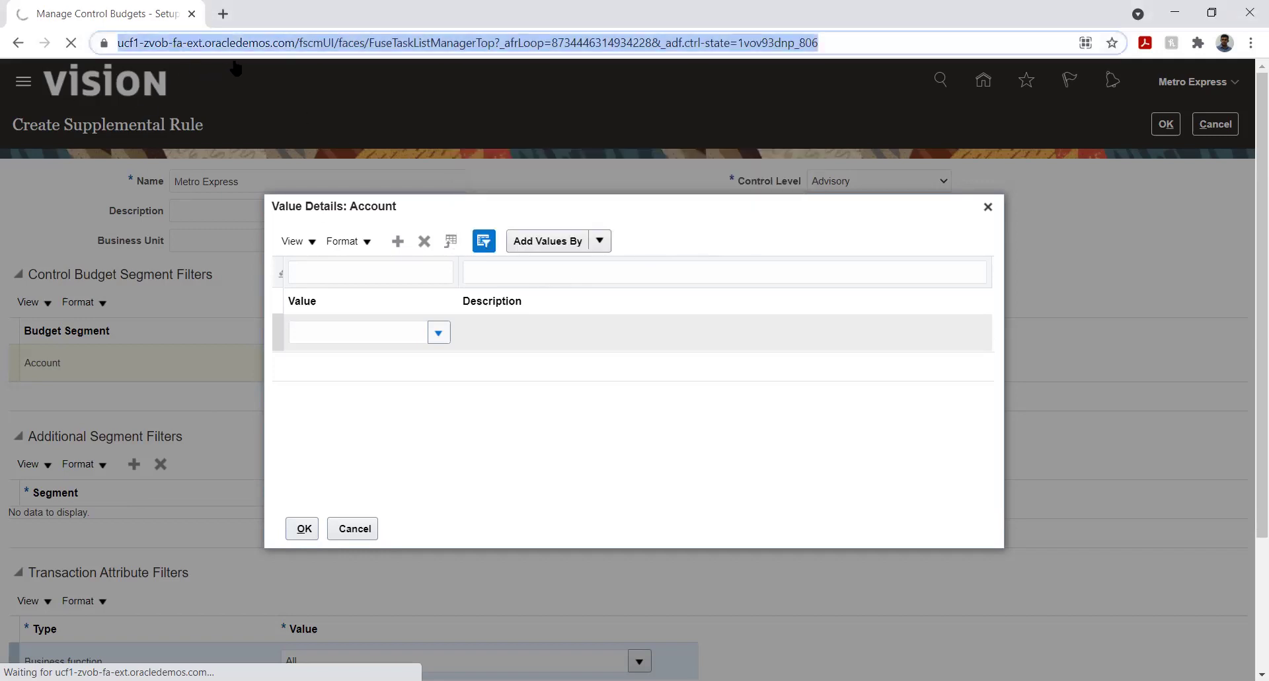
left_click(291, 38)
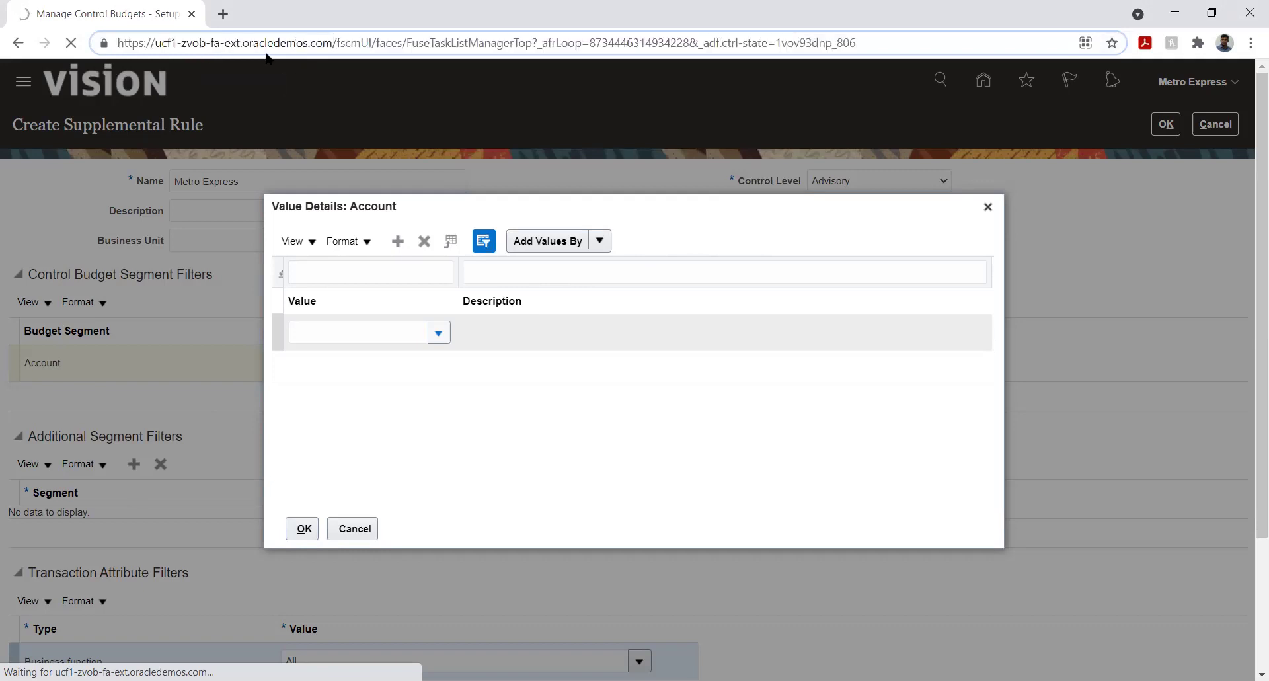
left_click_drag(333, 43, 33, 57)
key("ctrl+c")
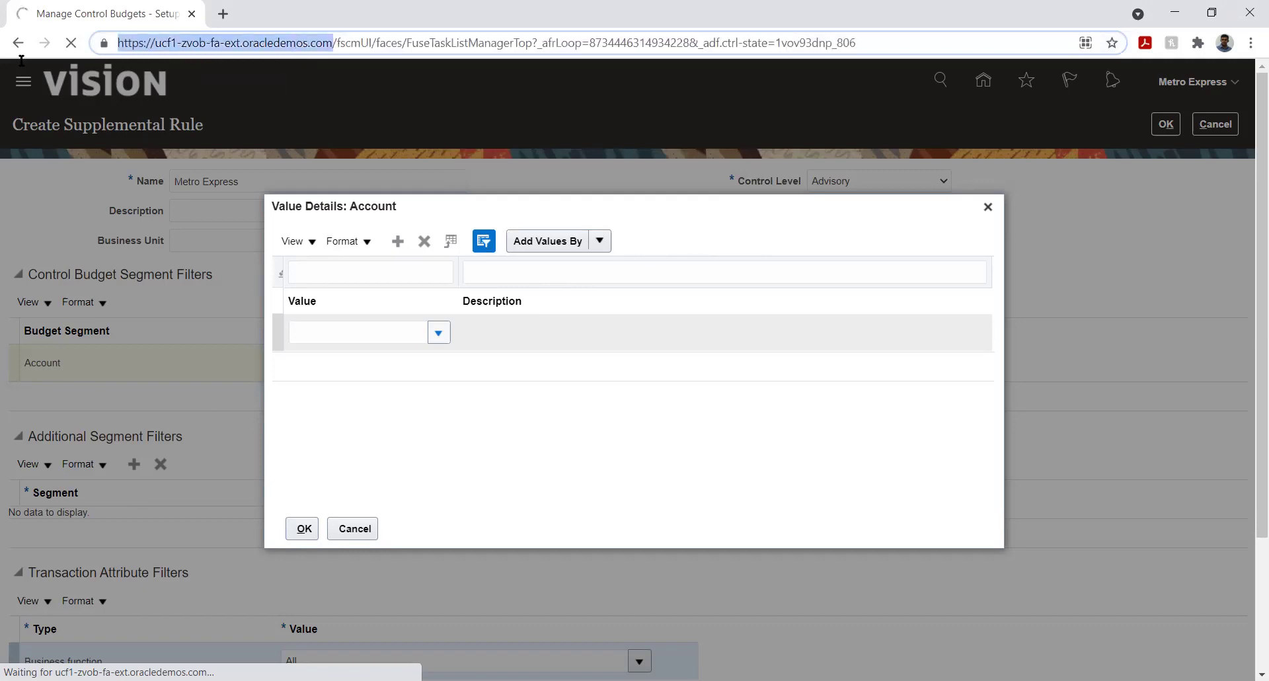
left_click(223, 13)
key("ctrl+v")
key("Return")
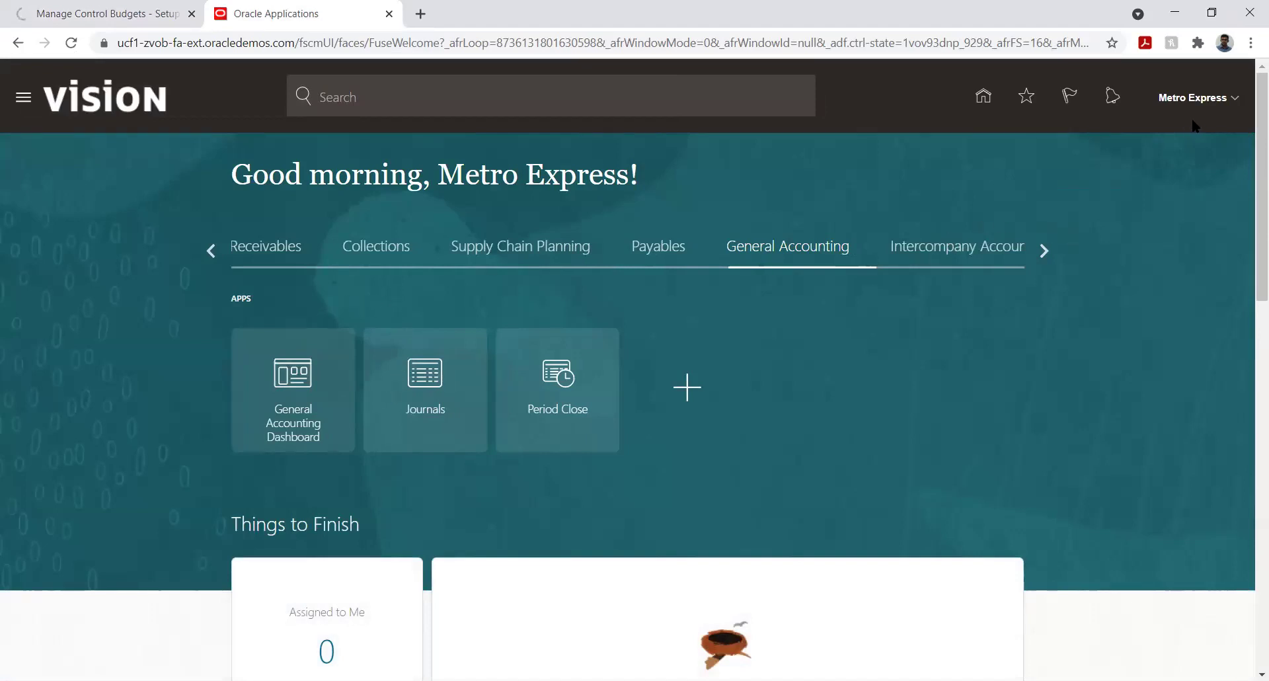
Go to Setup and Maintenance in the new browser tab and close the stalled Manage Control Budgets tab.
left_click(1230, 101)
left_click(949, 339)
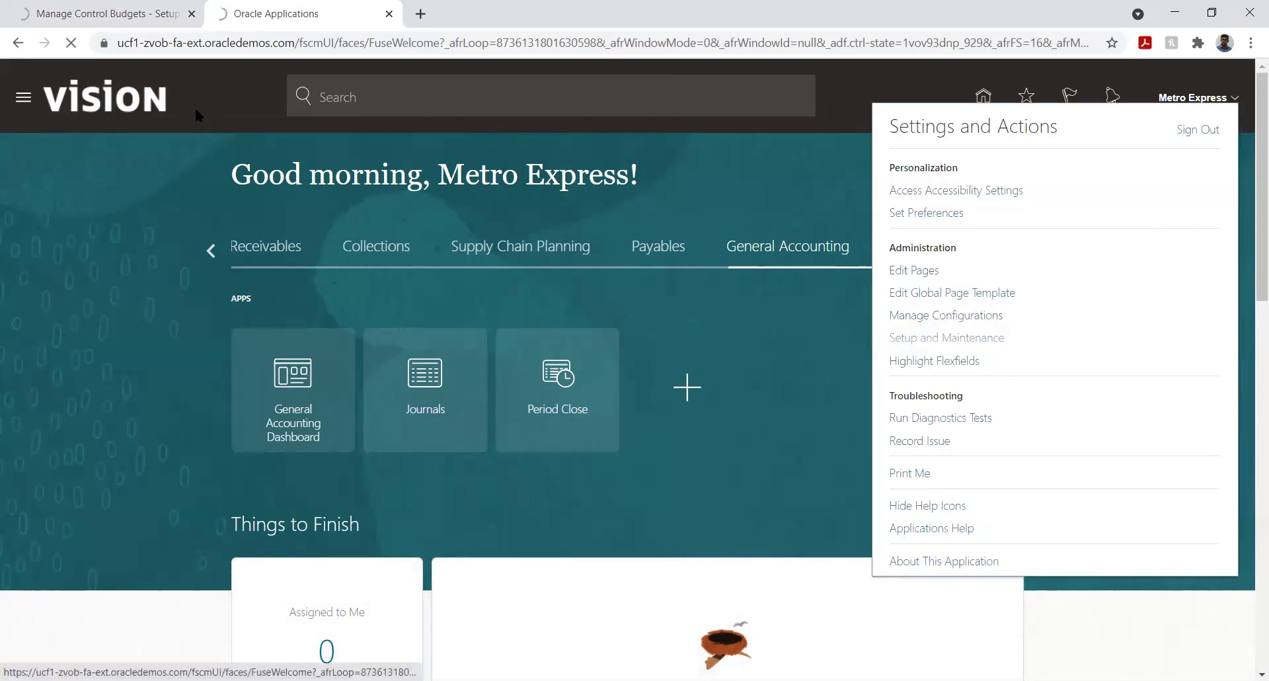
left_click(192, 15)
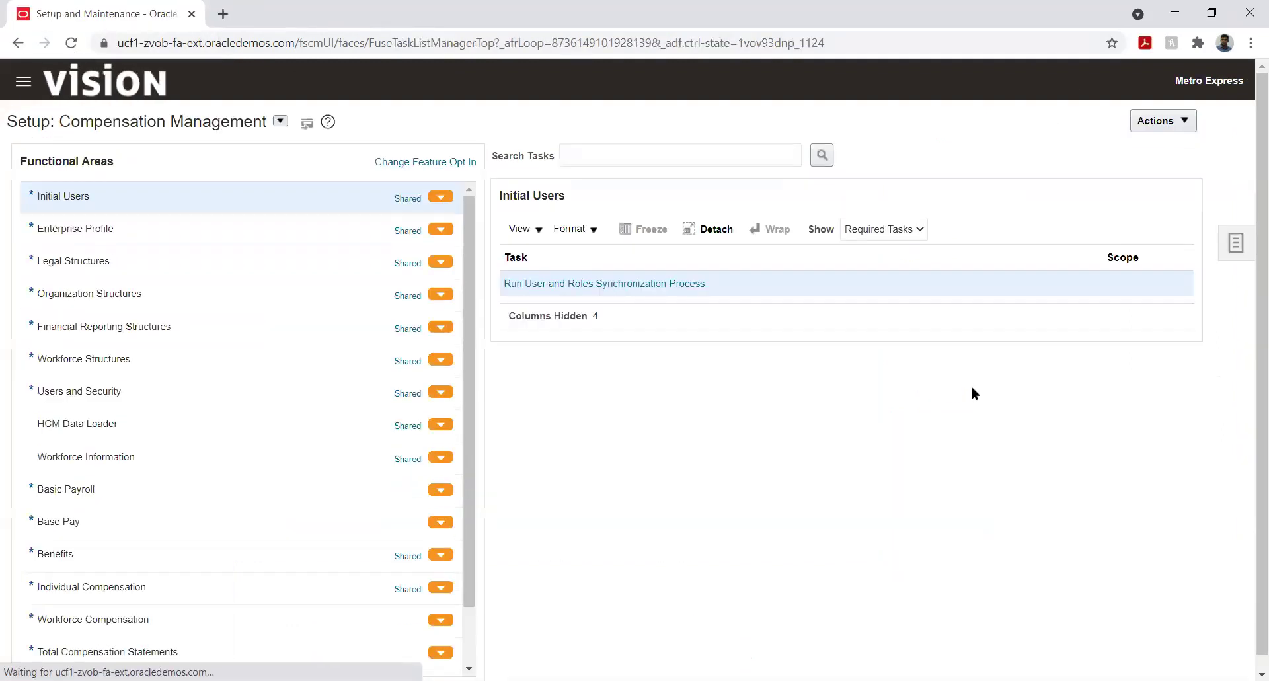
Find the Metro implementation project by searching the implementation projects for Metro, and open it.
left_click(1235, 242)
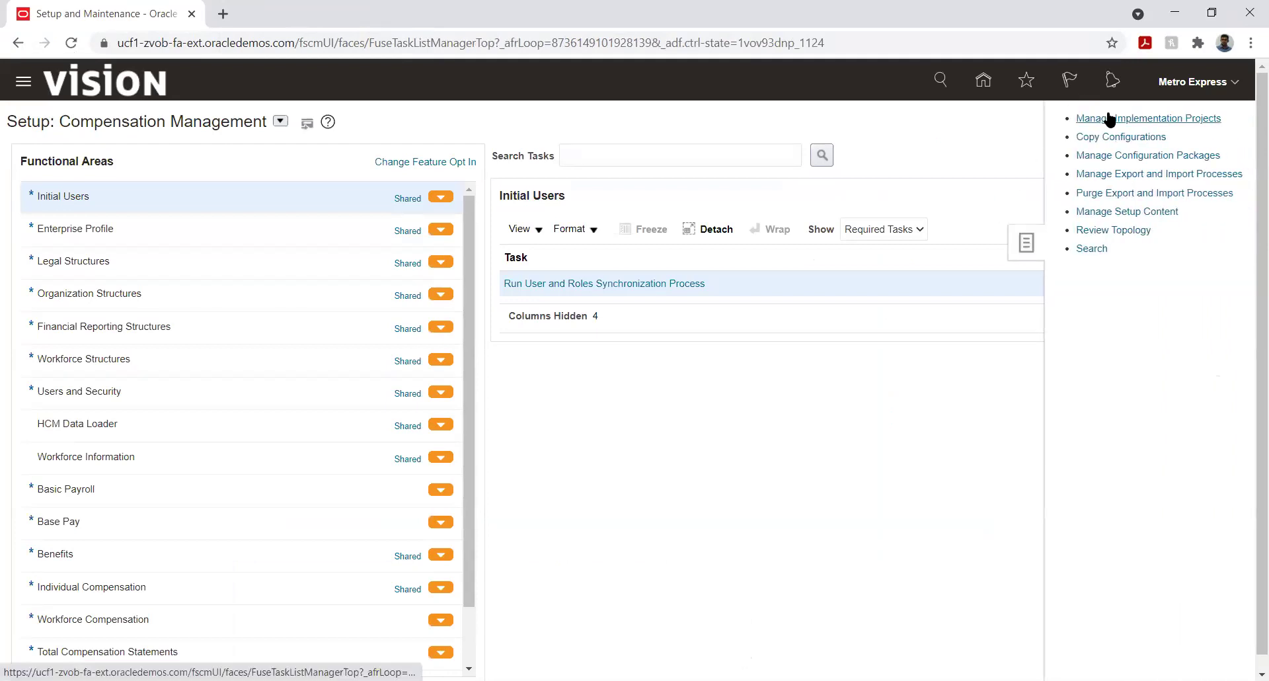
left_click(1087, 121)
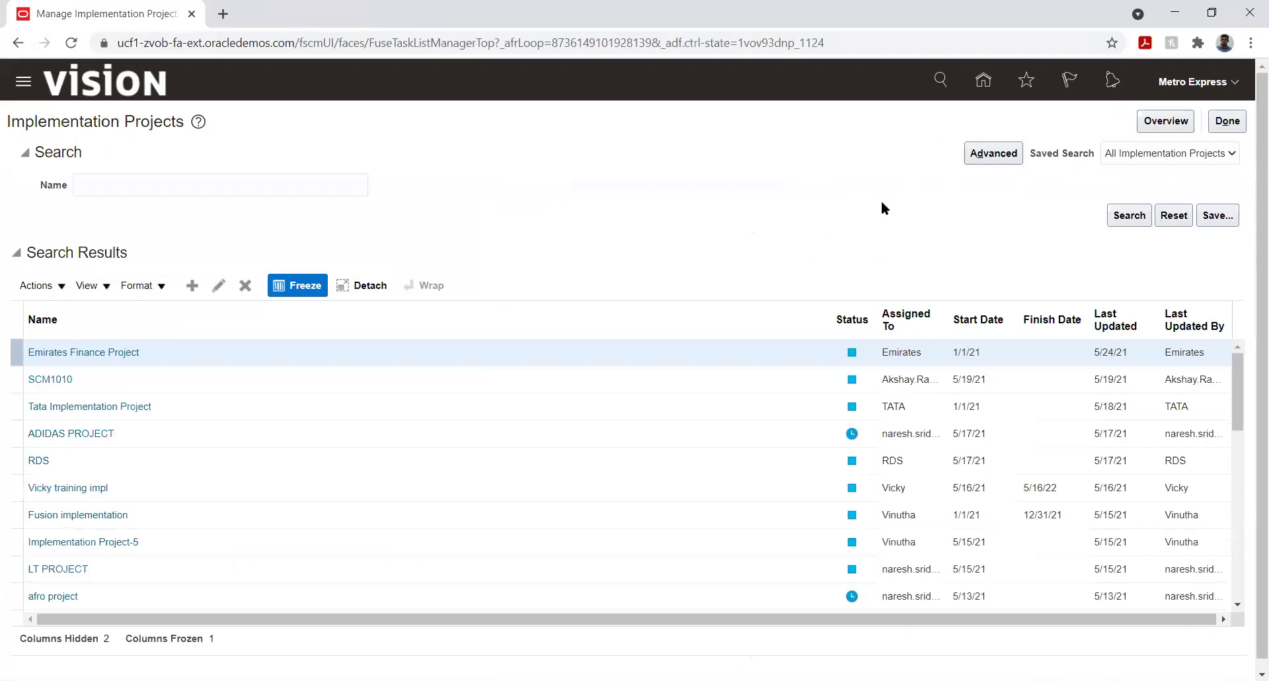
left_click(156, 185)
type("Metro")
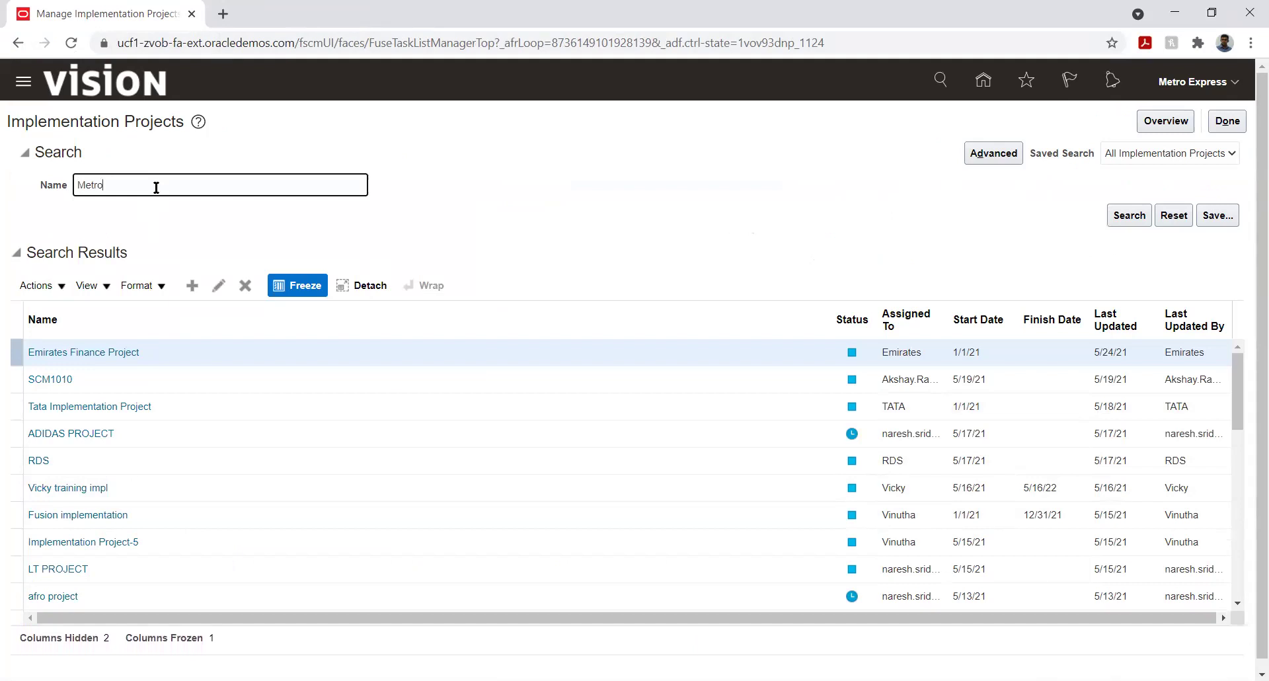
key("Return")
left_click(165, 352)
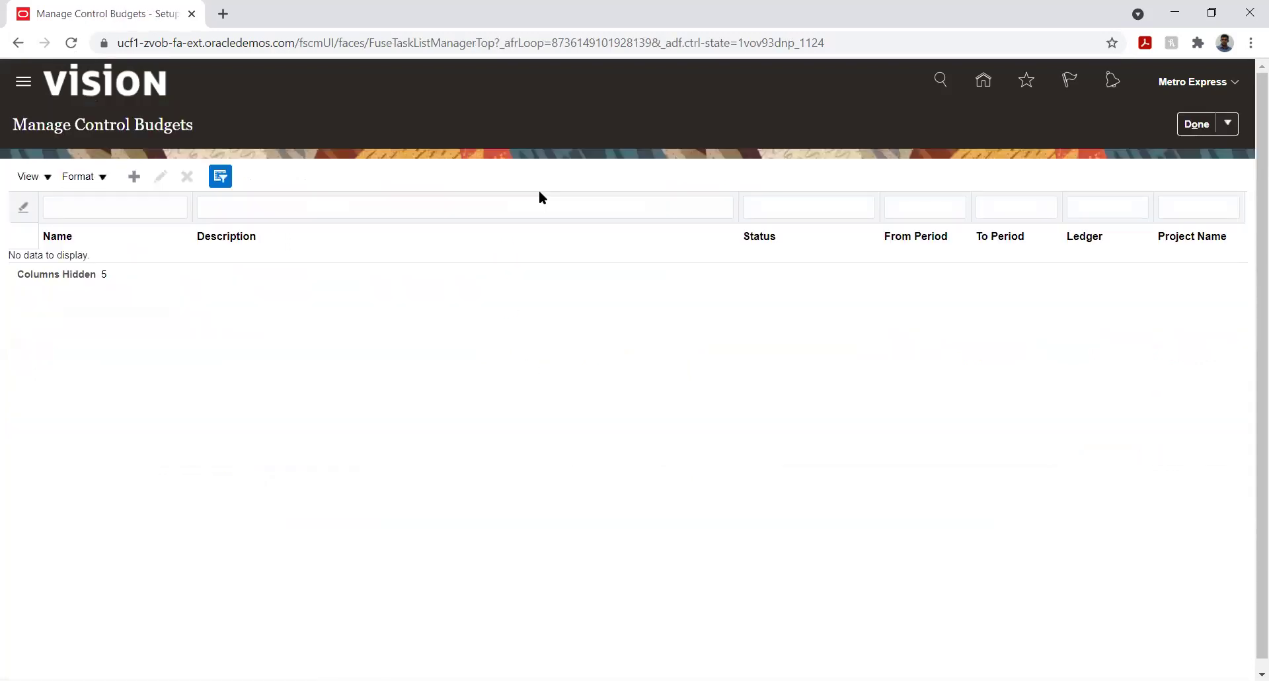
Start a new control budget and name it Metro Budget, leaving its description empty.
left_click(131, 176)
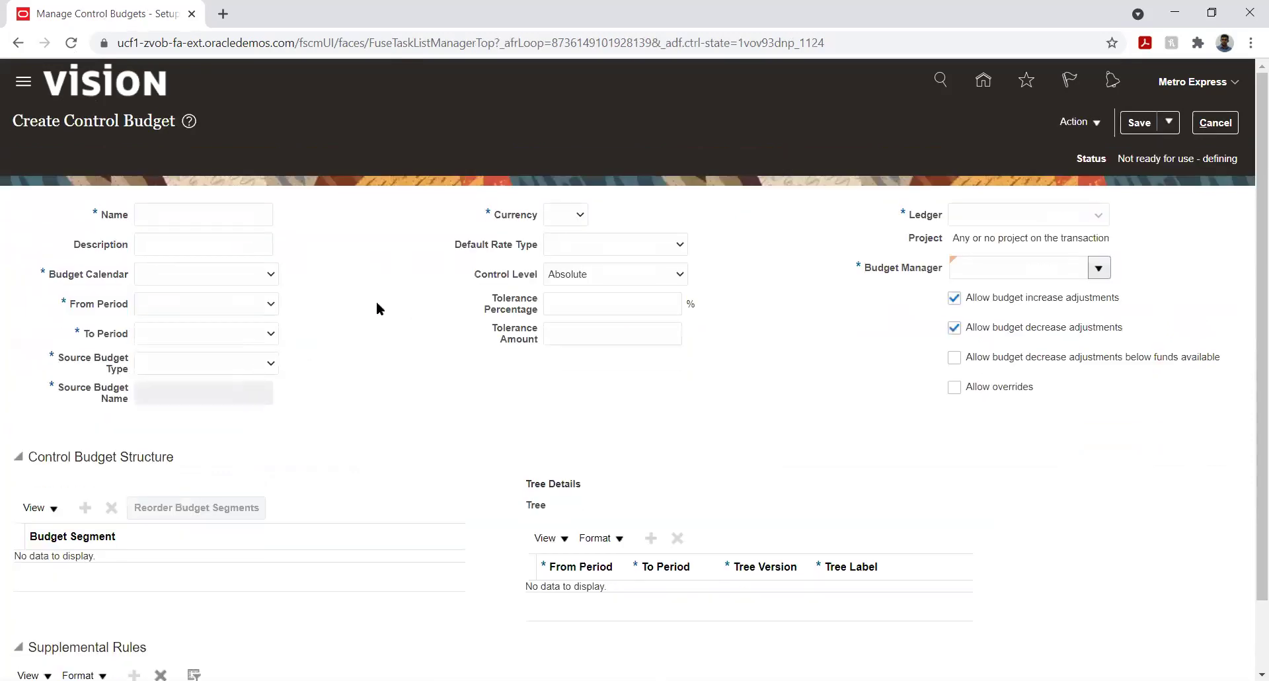
left_click(172, 216)
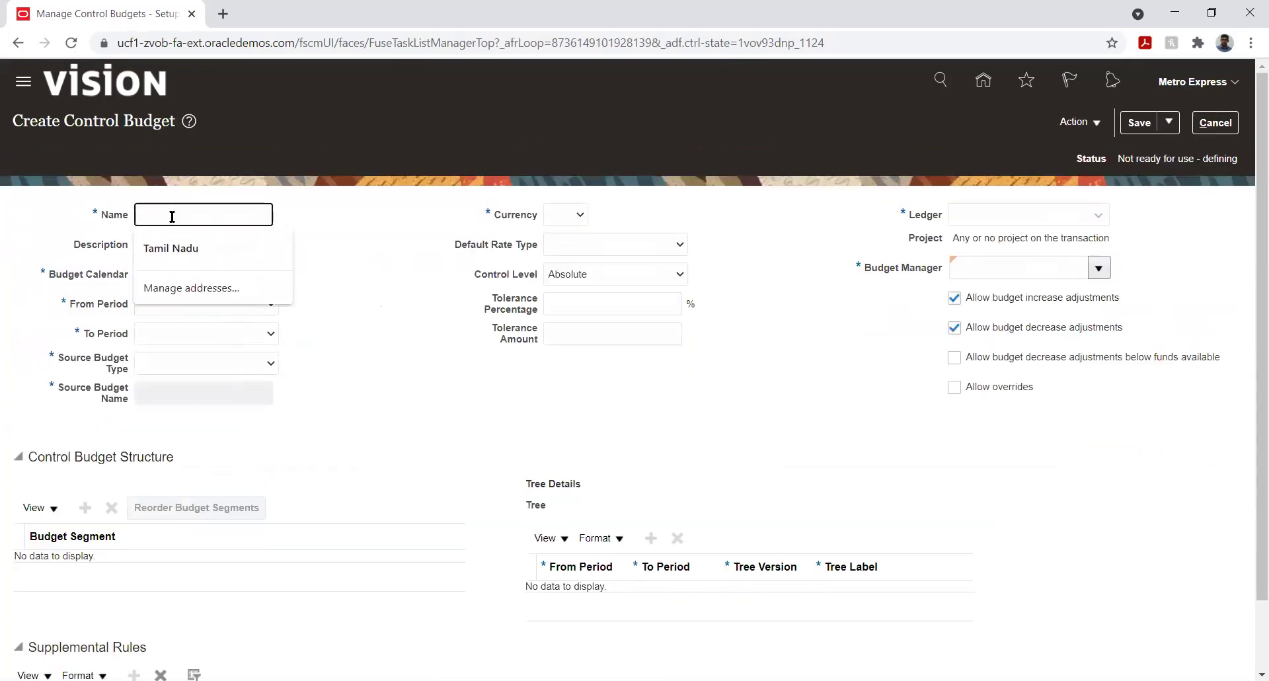
type("Me")
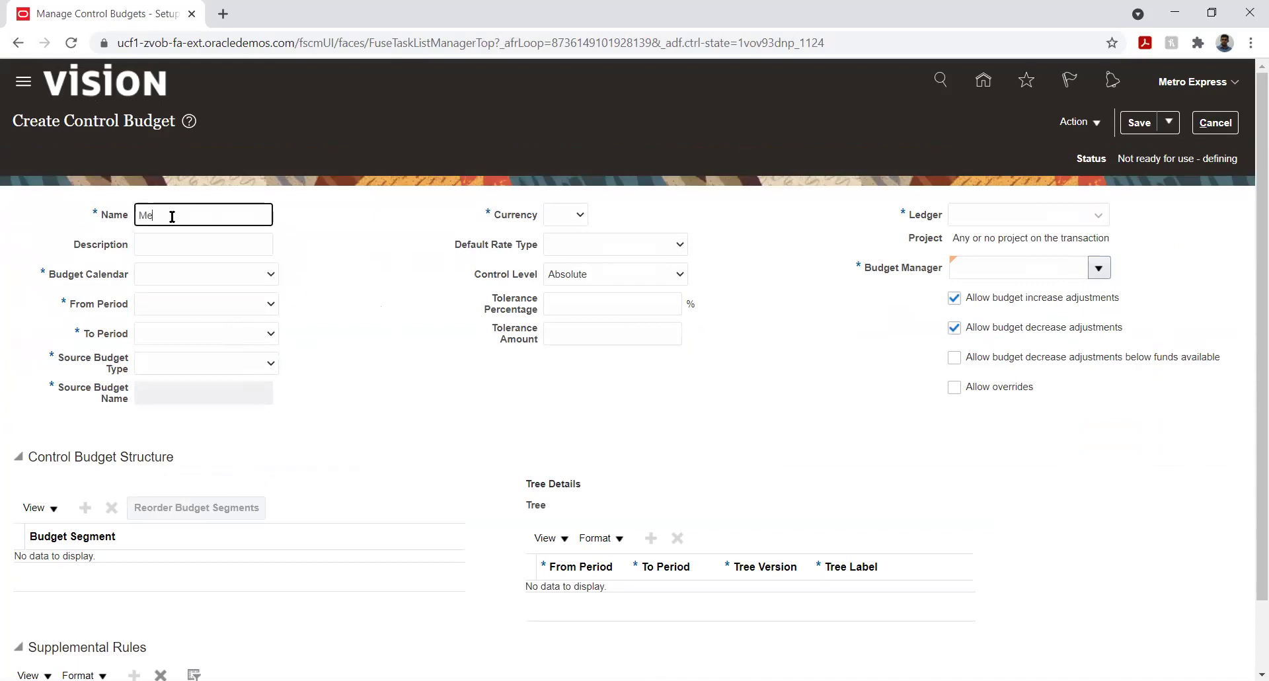
type("tro Budget")
key("Tab")
key("Tab")
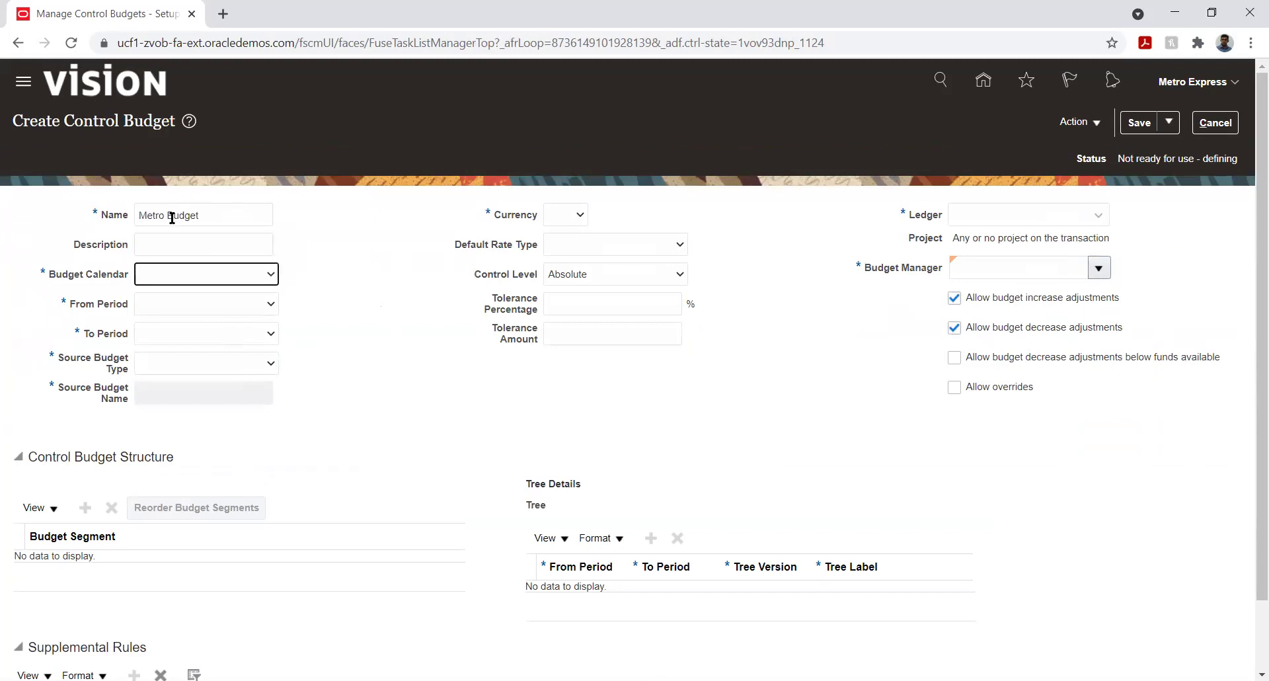
Set the budget calendar to Metro Budget, the periods from PRD_01-01 to PRD_12-01, and the source budget type to Other.
key("Down")
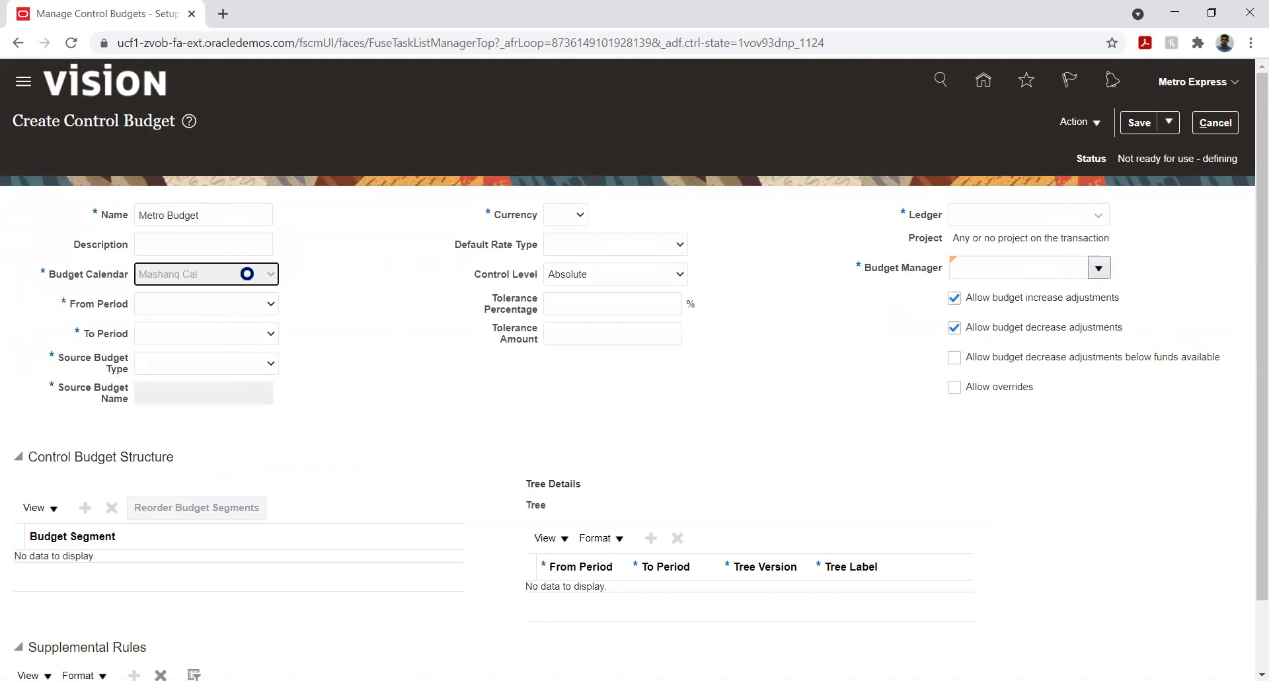
key("Down")
left_click(216, 301)
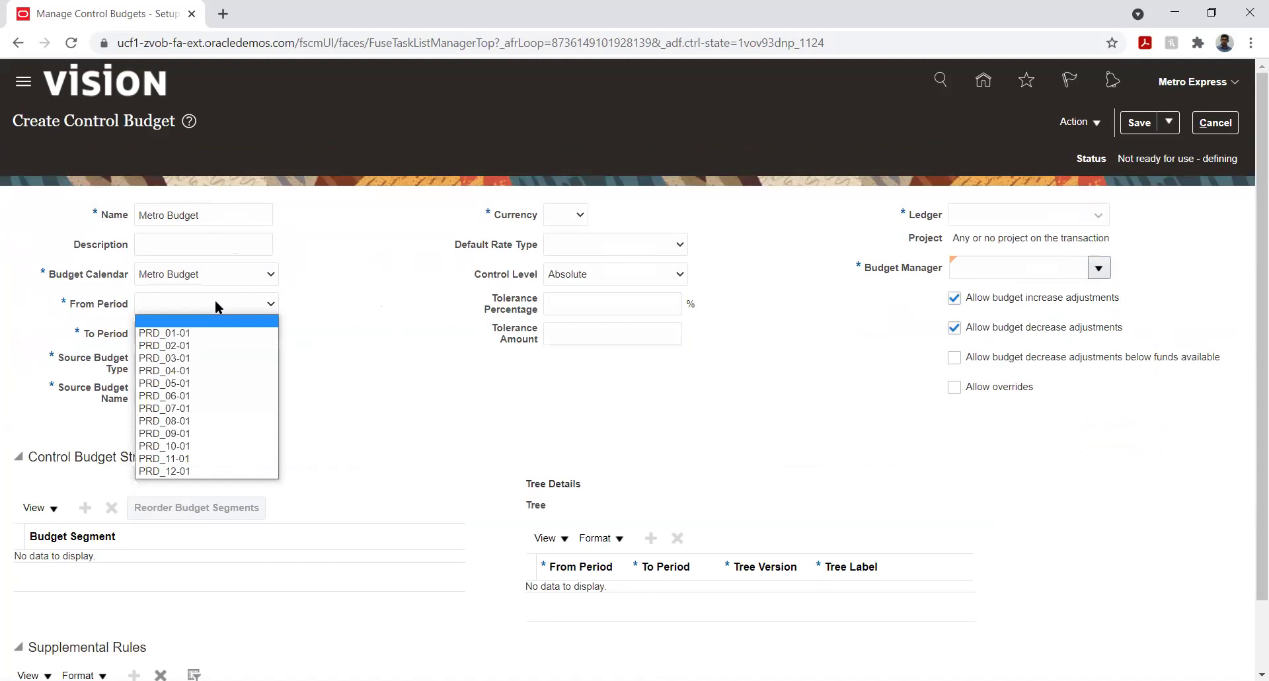
left_click(203, 333)
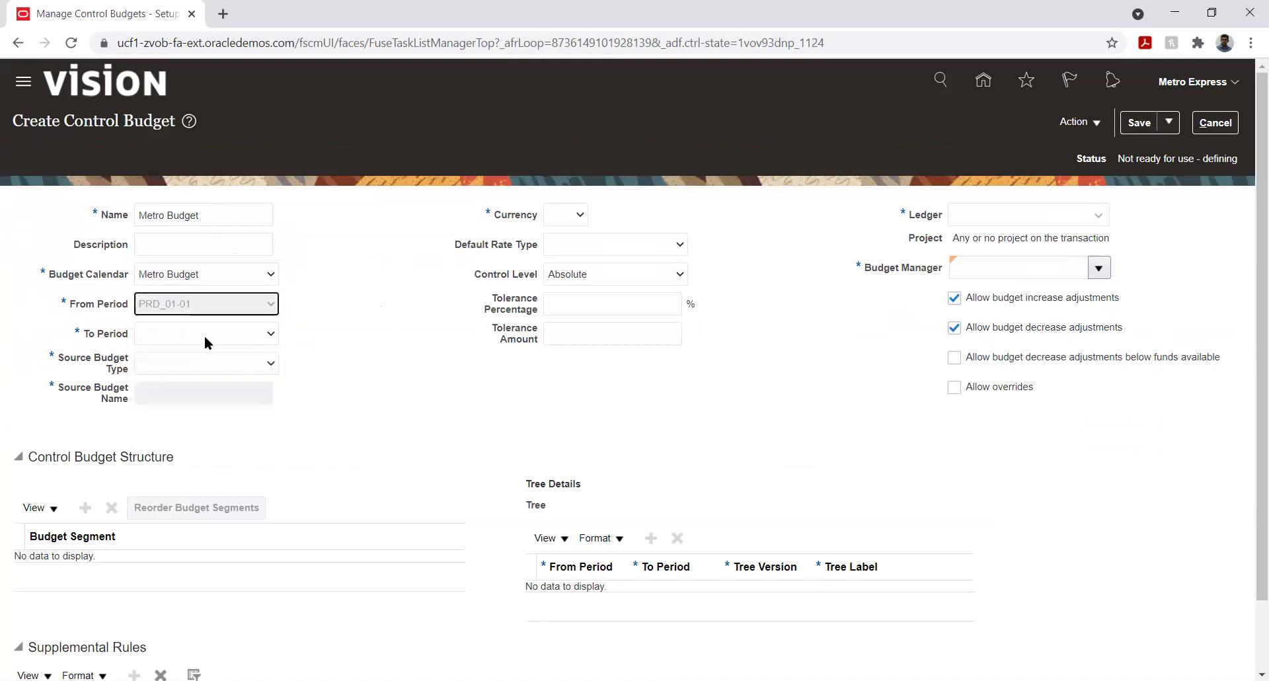
left_click(204, 332)
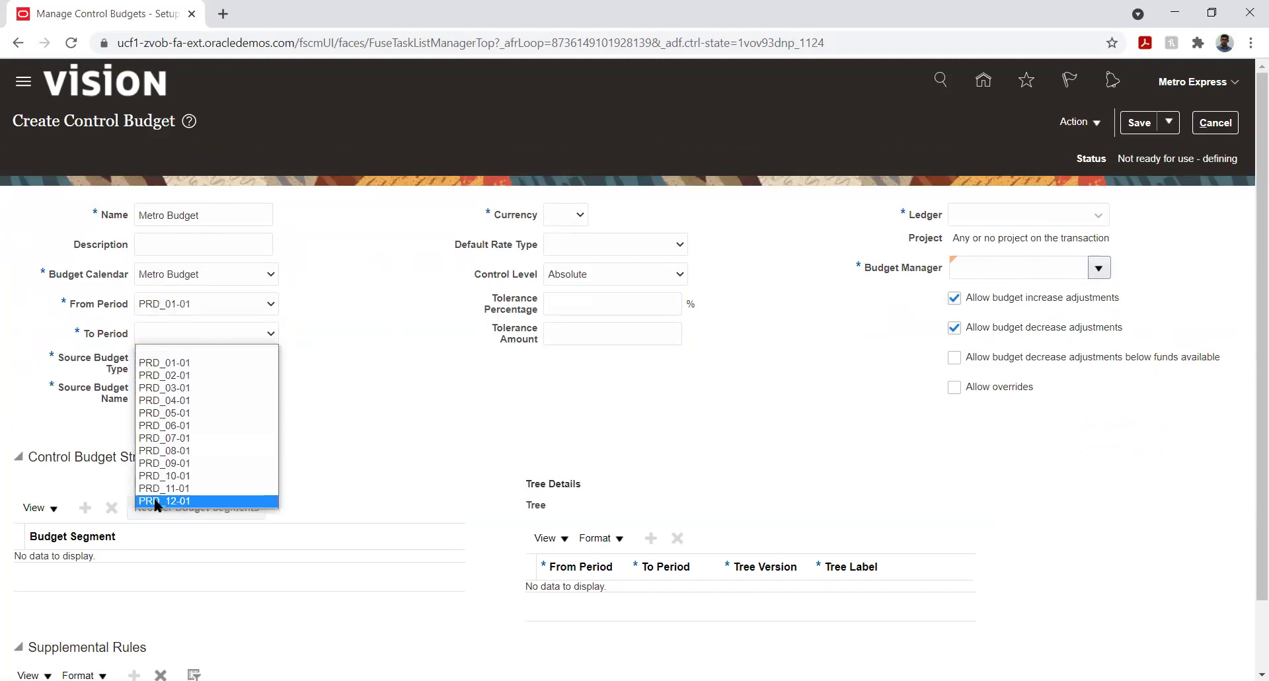
left_click(157, 501)
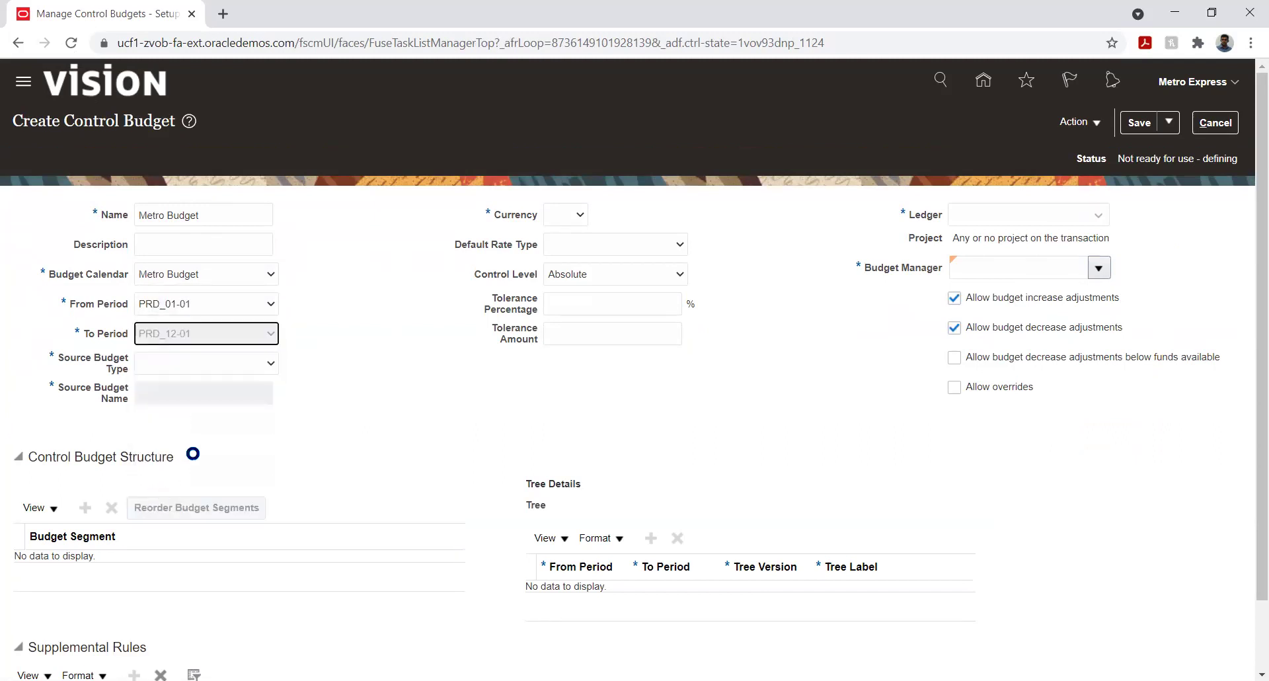
left_click(226, 363)
left_click(185, 443)
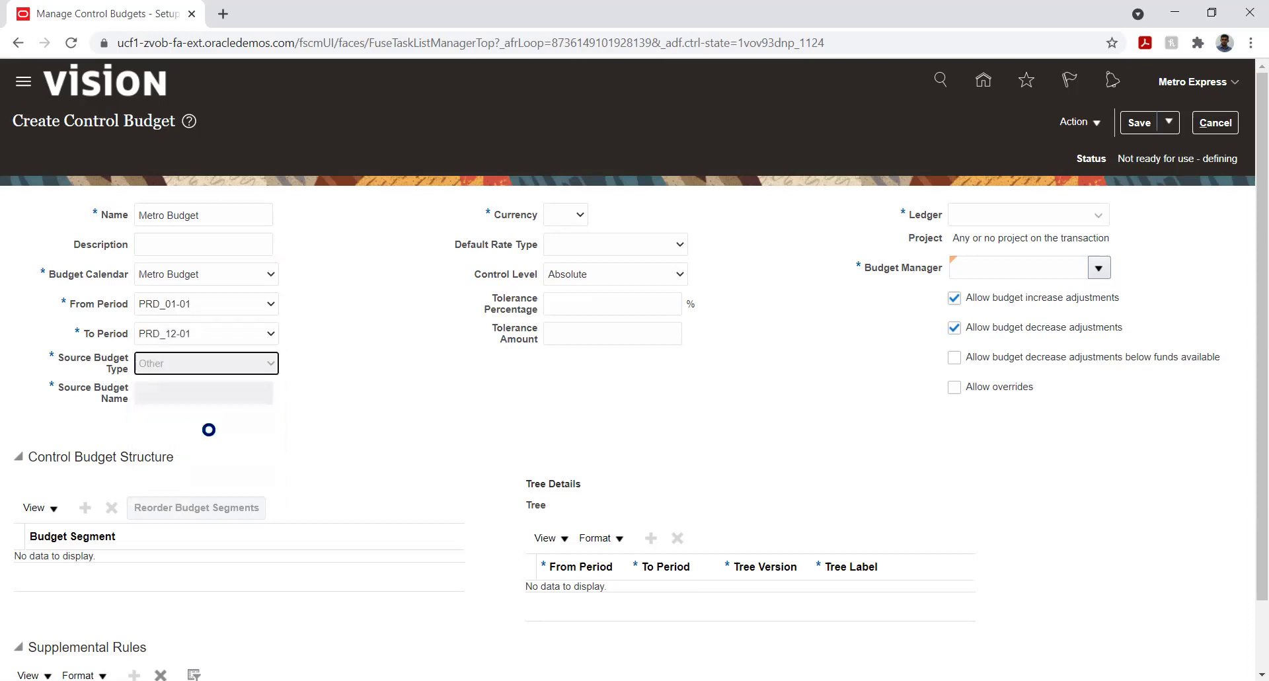
Set the control budget's currency to MUR - Mauritius Rupee and its default rate type to Corporate.
left_click(567, 214)
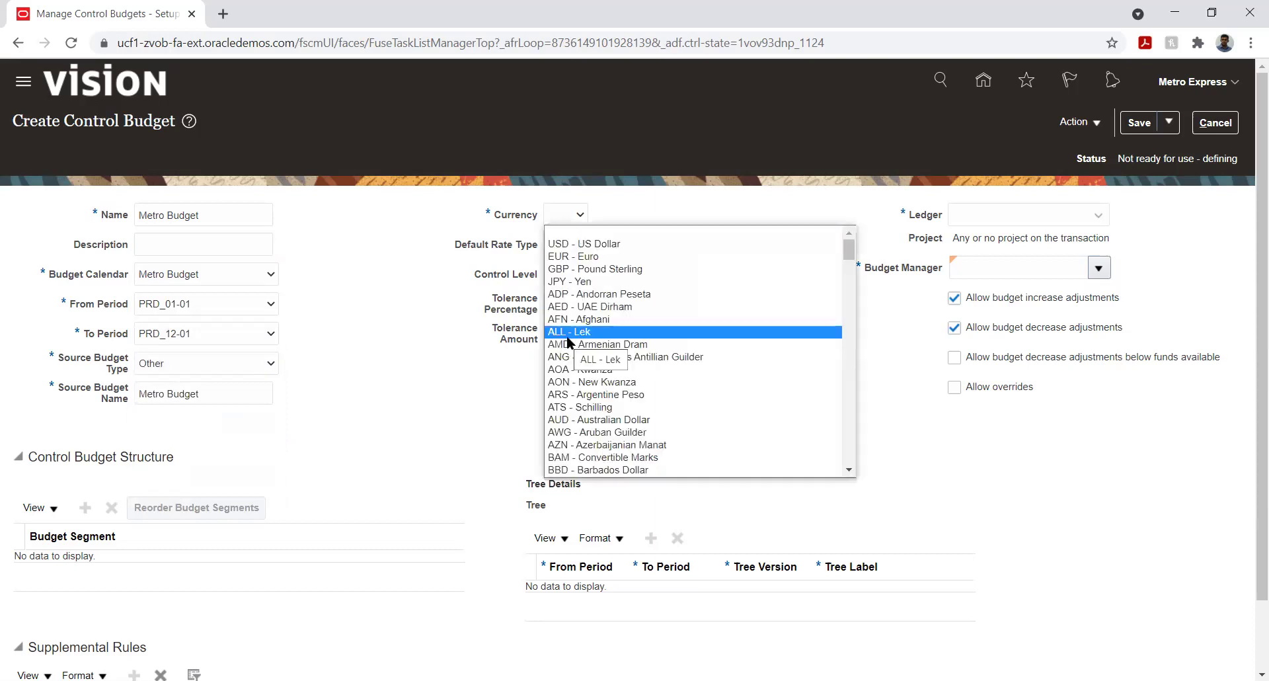
key("m")
key("Down")
key("Down")
key("Down")
key("Down")
key("Down")
key("Down")
key("Down")
key("Down")
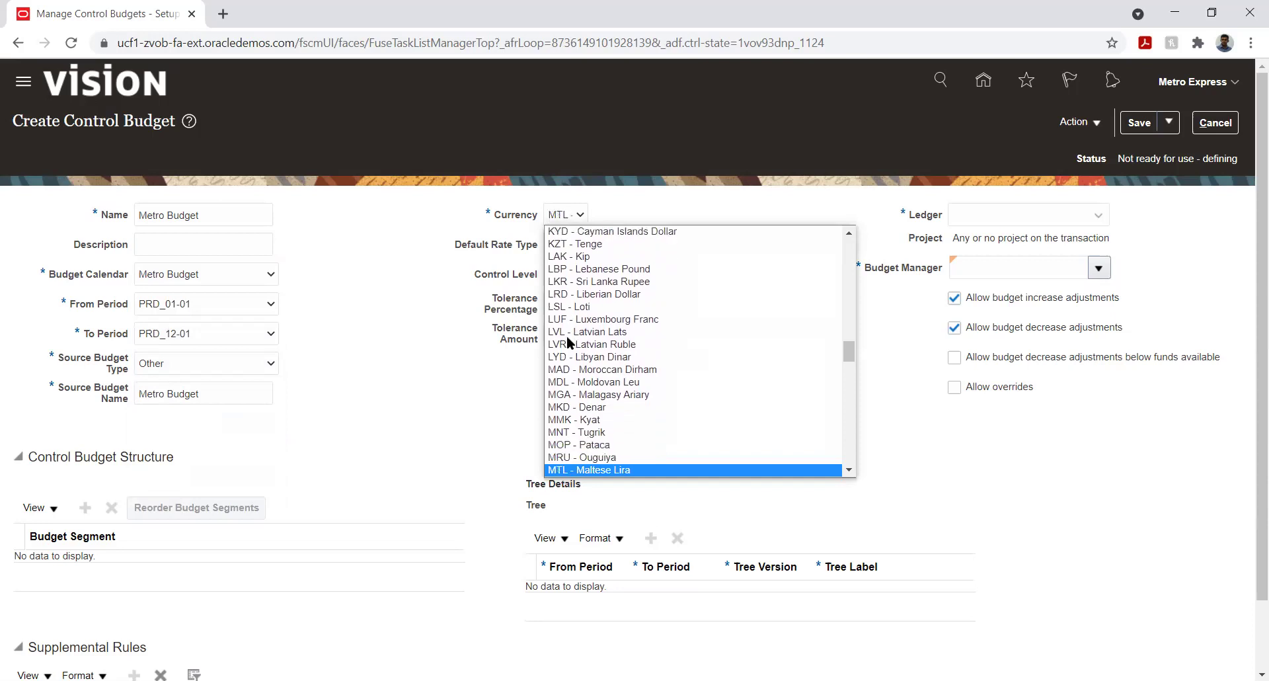
key("Down")
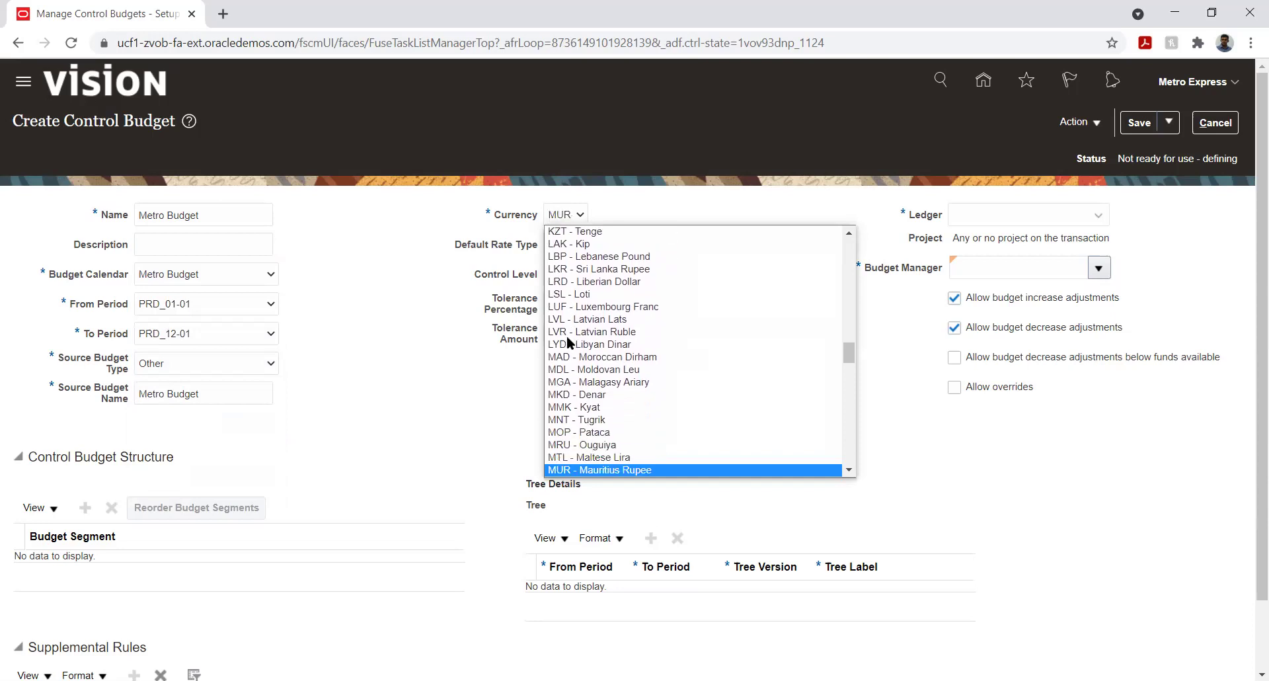
key("Return")
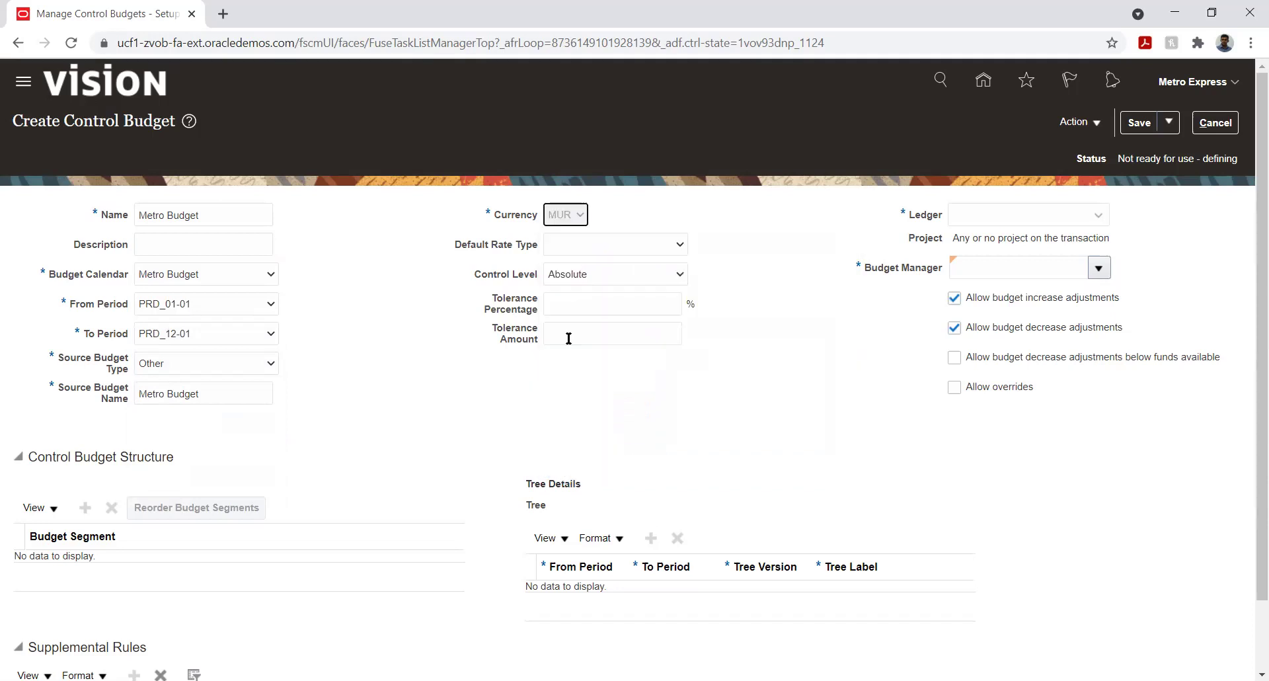
left_click(589, 241)
left_click(592, 274)
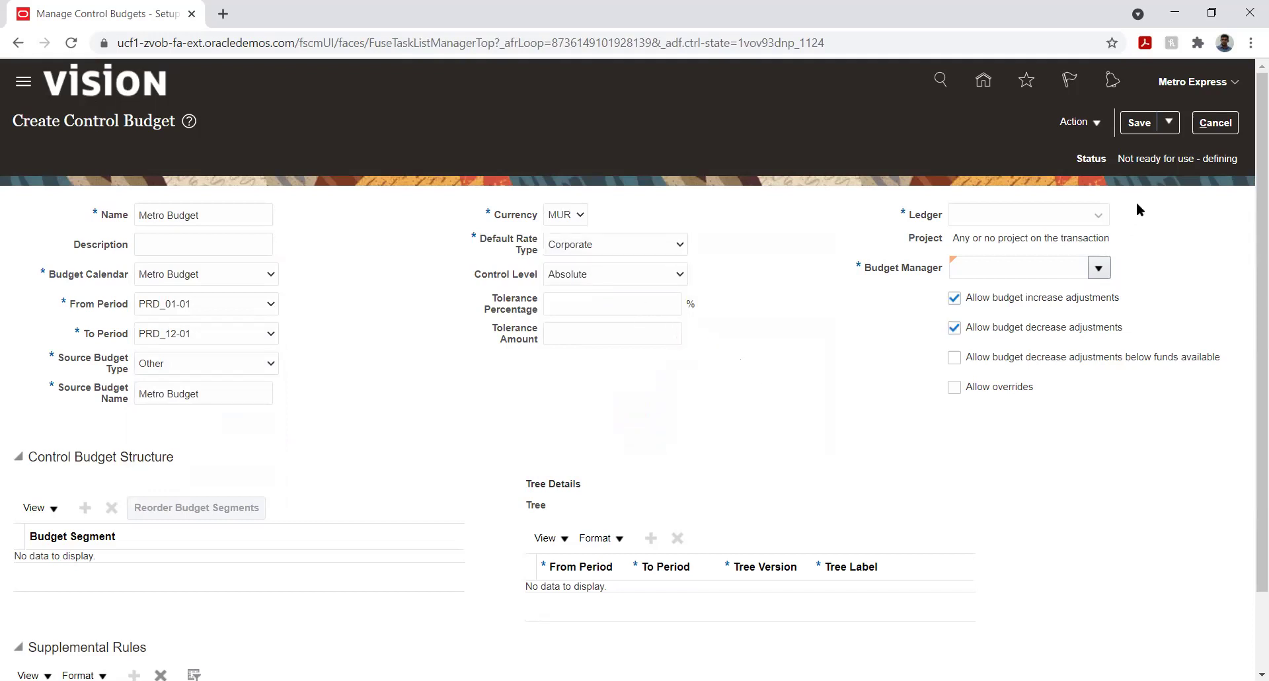
Set the ledger to Metro Express Mauritius PL and assign the first listed user as budget manager.
left_click(1048, 217)
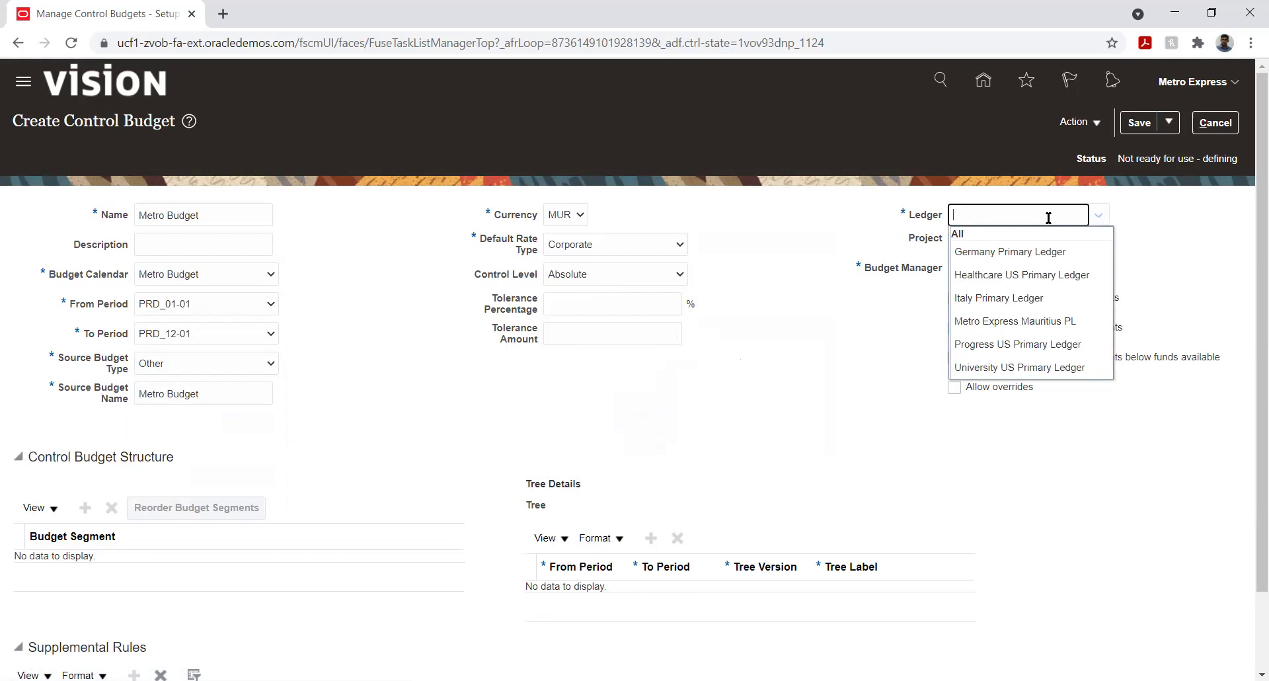
type("met")
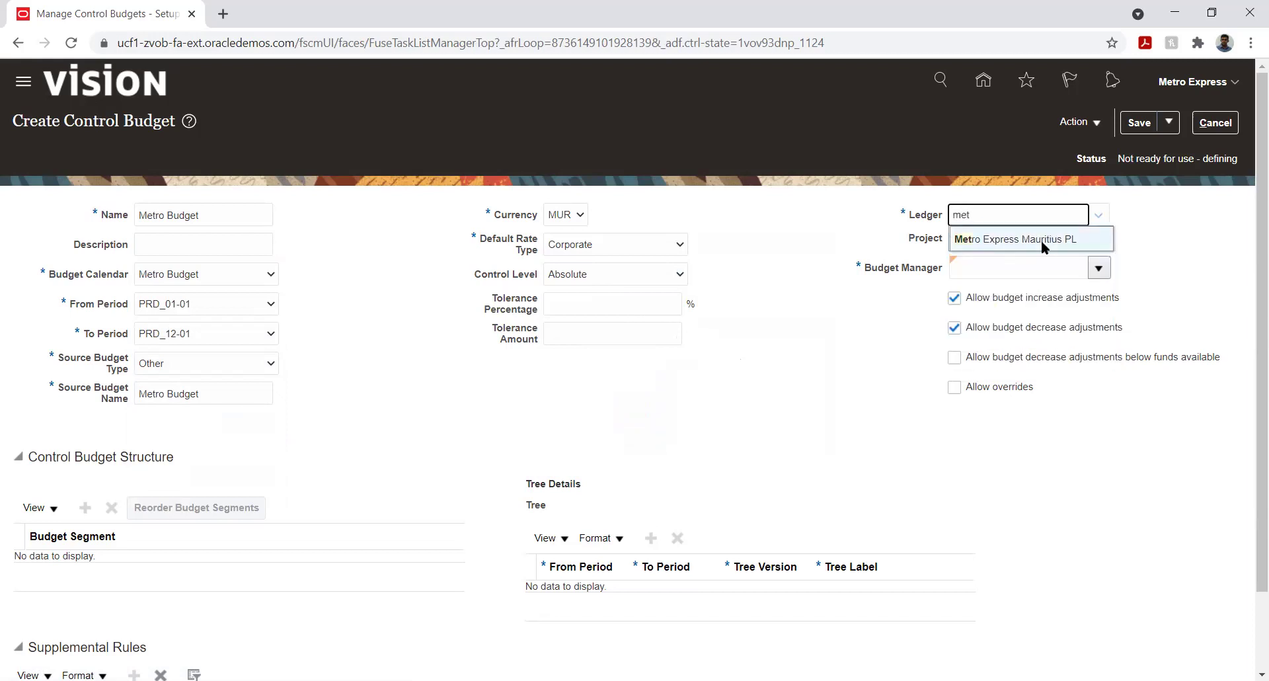
left_click(1041, 240)
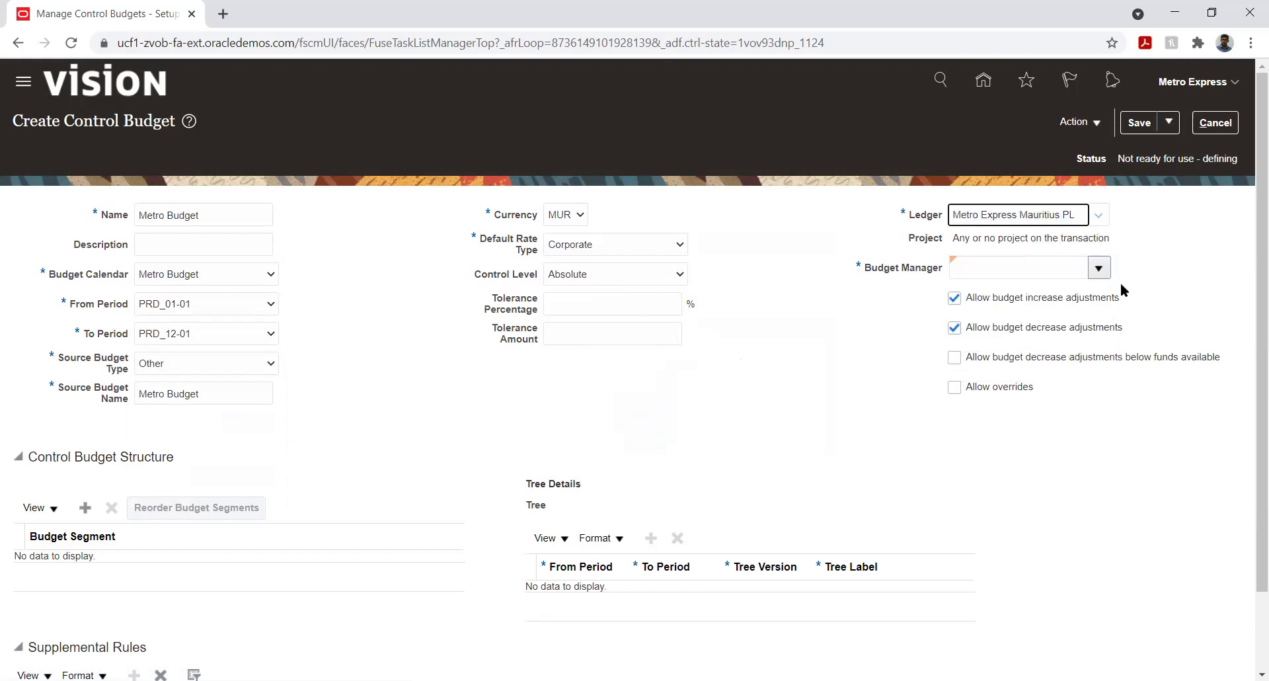
left_click(1098, 269)
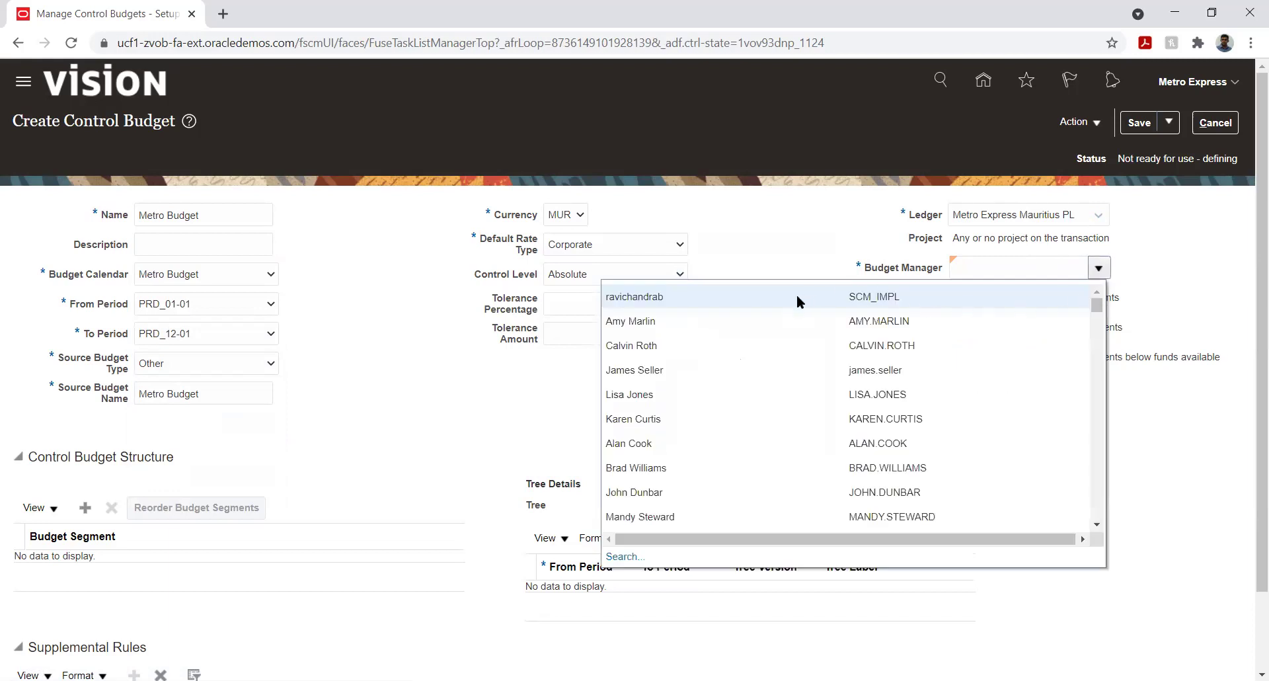
left_click(681, 298)
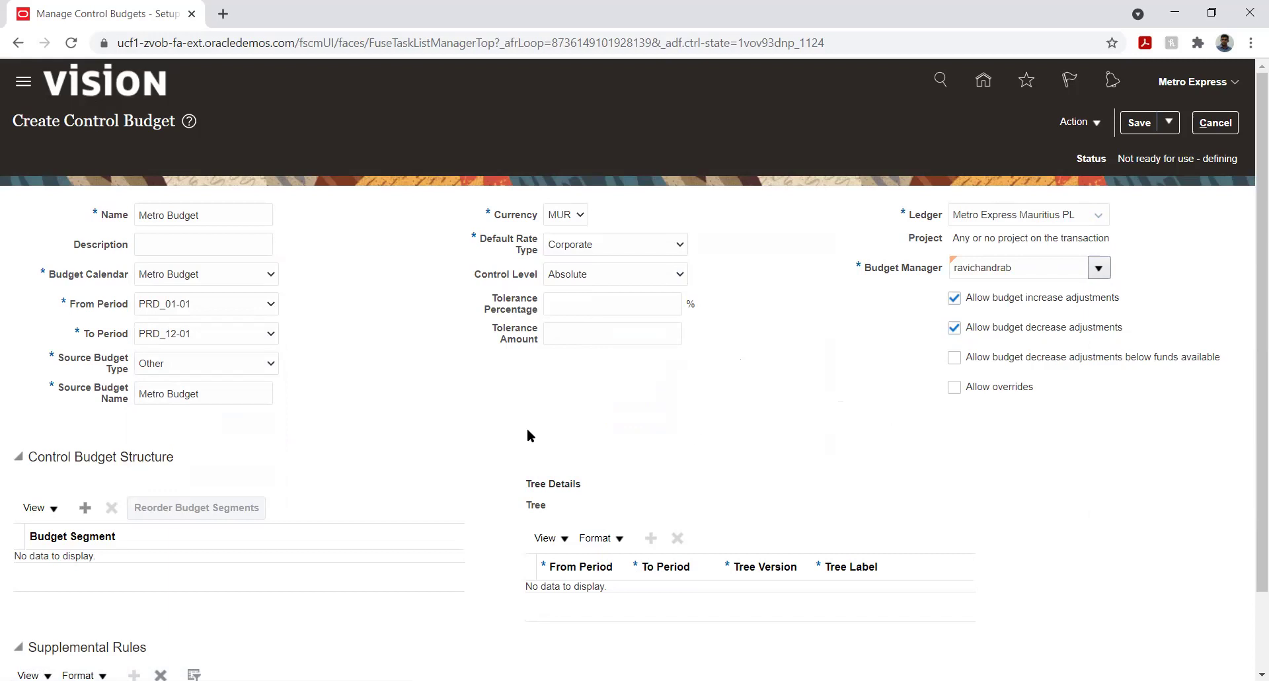
Add Account as a budget segment in the control budget structure.
scroll(356, 427, "down", 2)
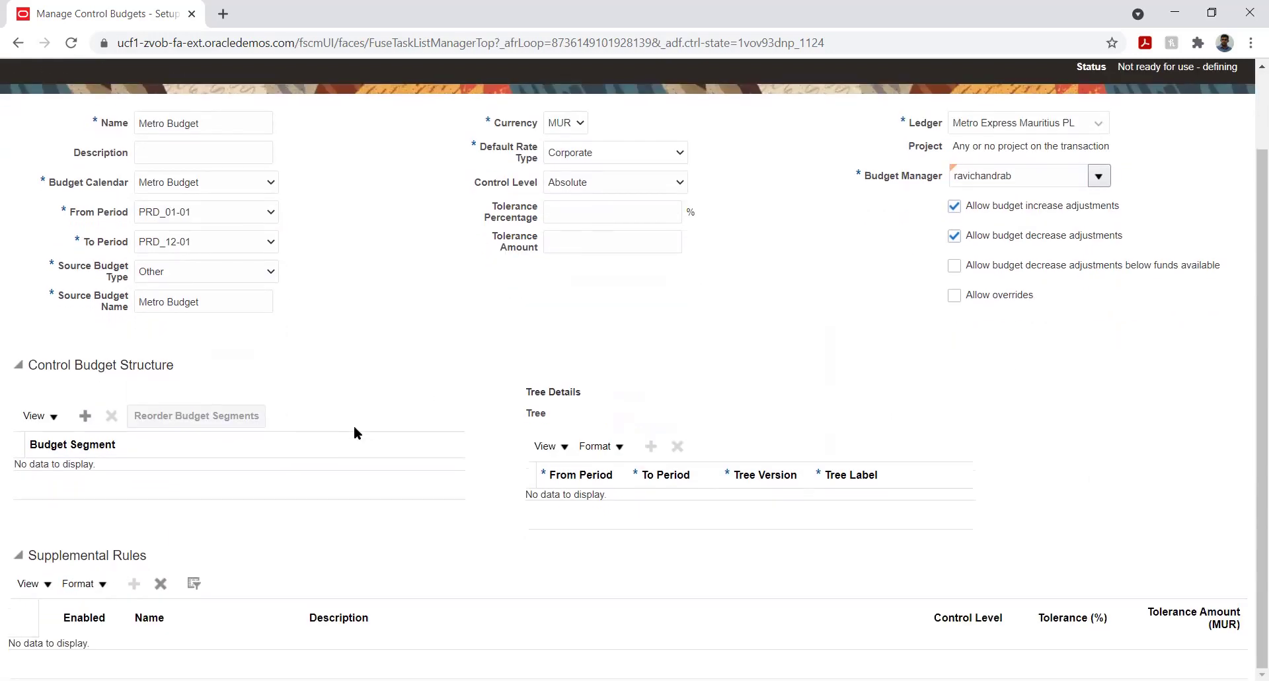
left_click(85, 415)
left_click(149, 475)
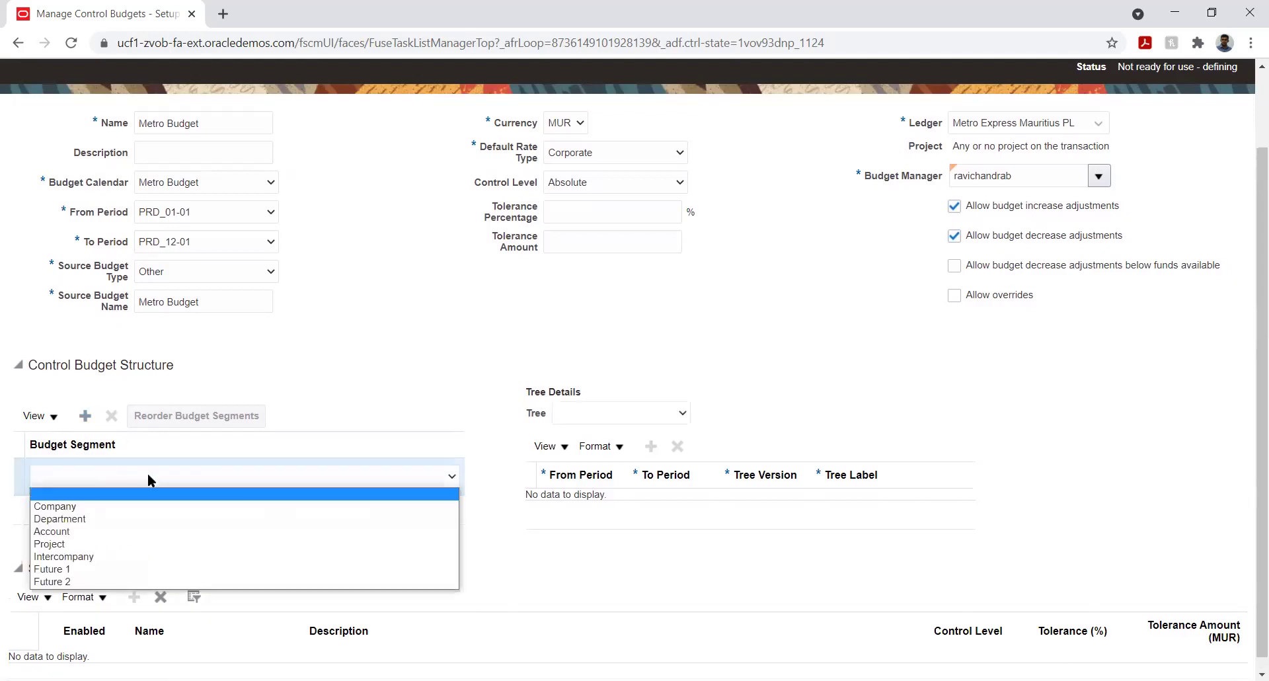
left_click(102, 538)
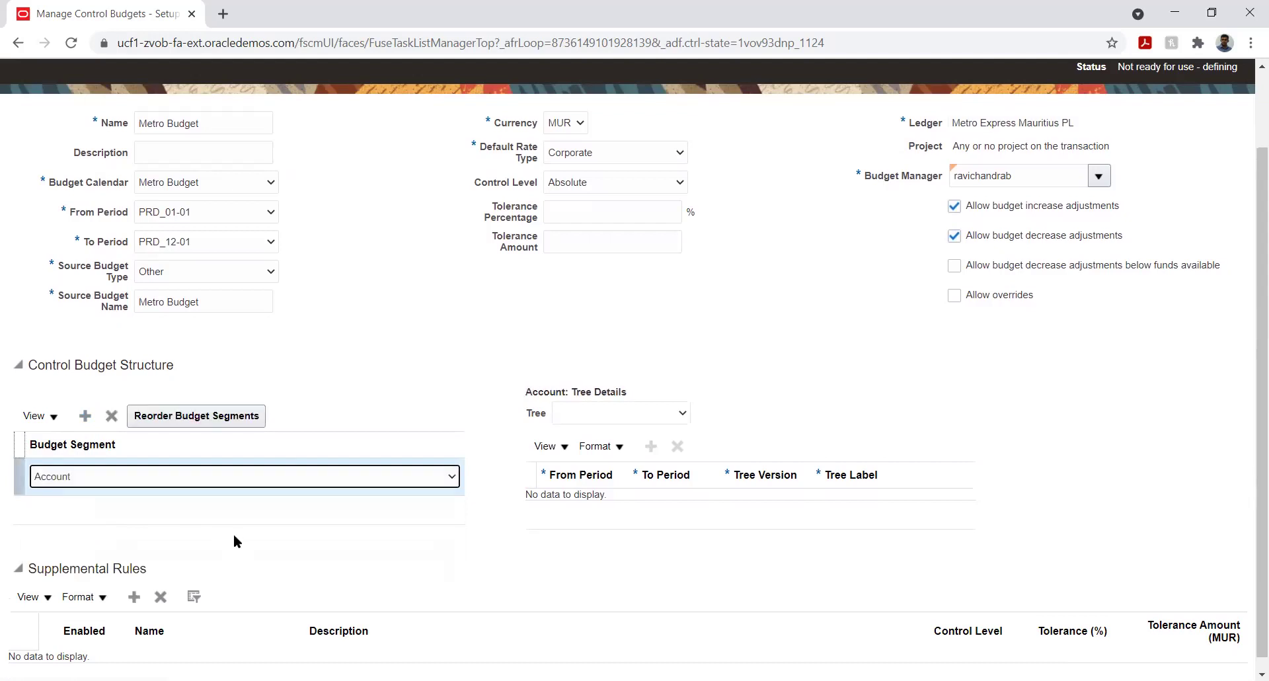
left_click(231, 536)
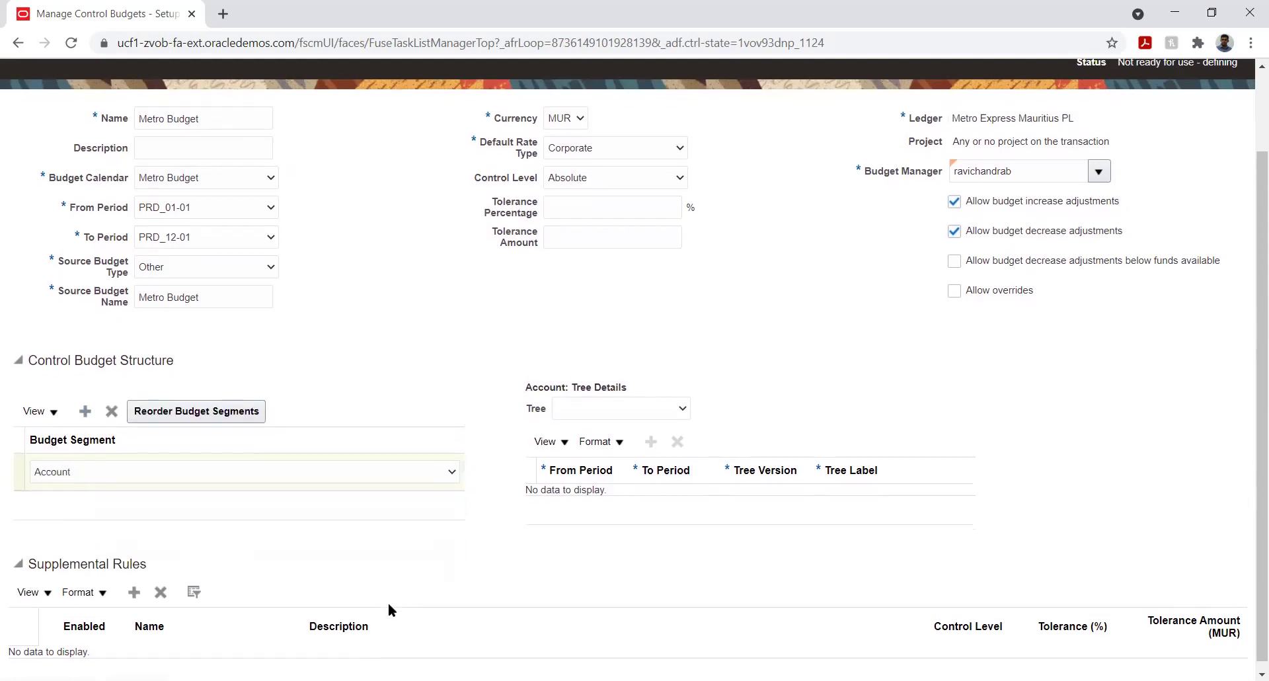
Examine the segment and transaction attribute filters offered for a new supplemental rule, and return to the control budget without creating one.
scroll(387, 601, "down", 1)
left_click(135, 583)
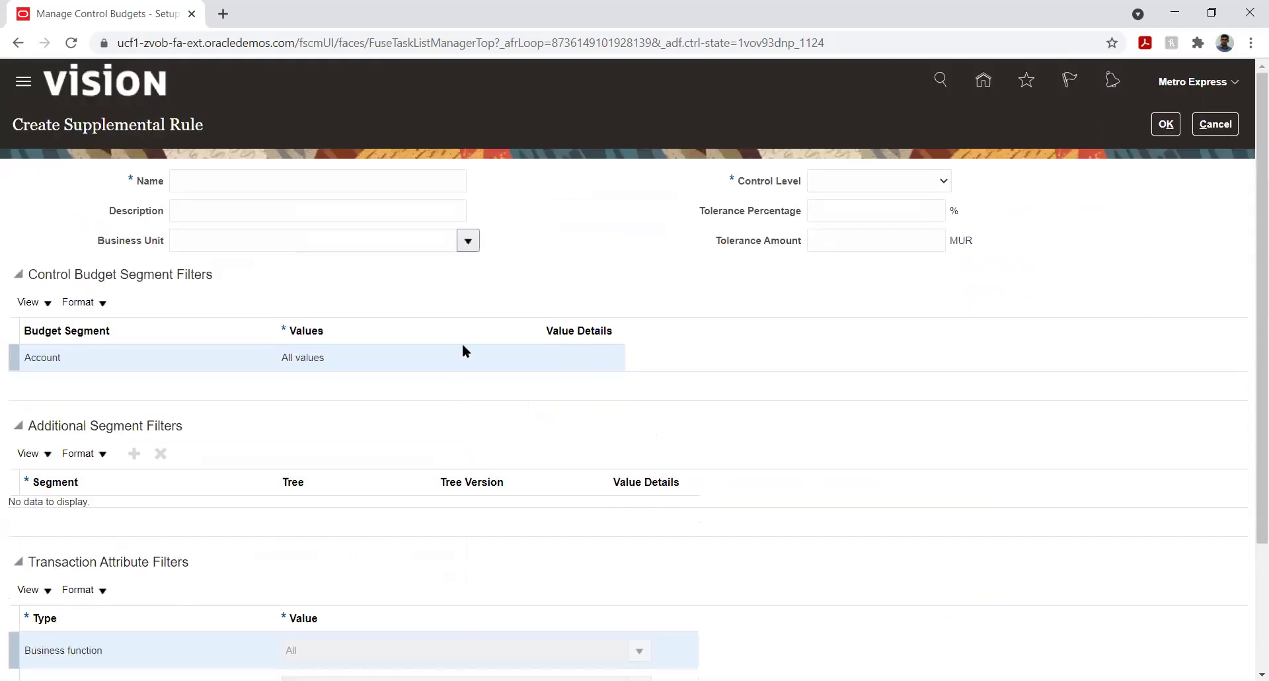
scroll(152, 399, "down", 3)
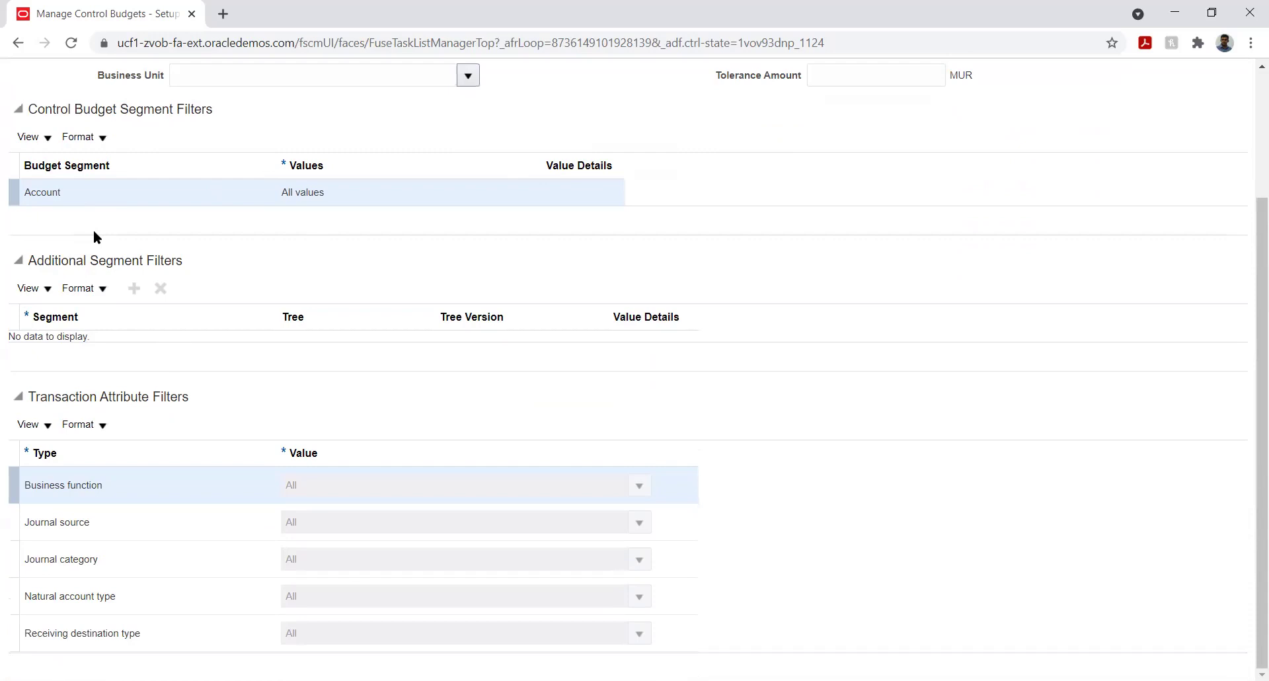
scroll(321, 304, "up", 3)
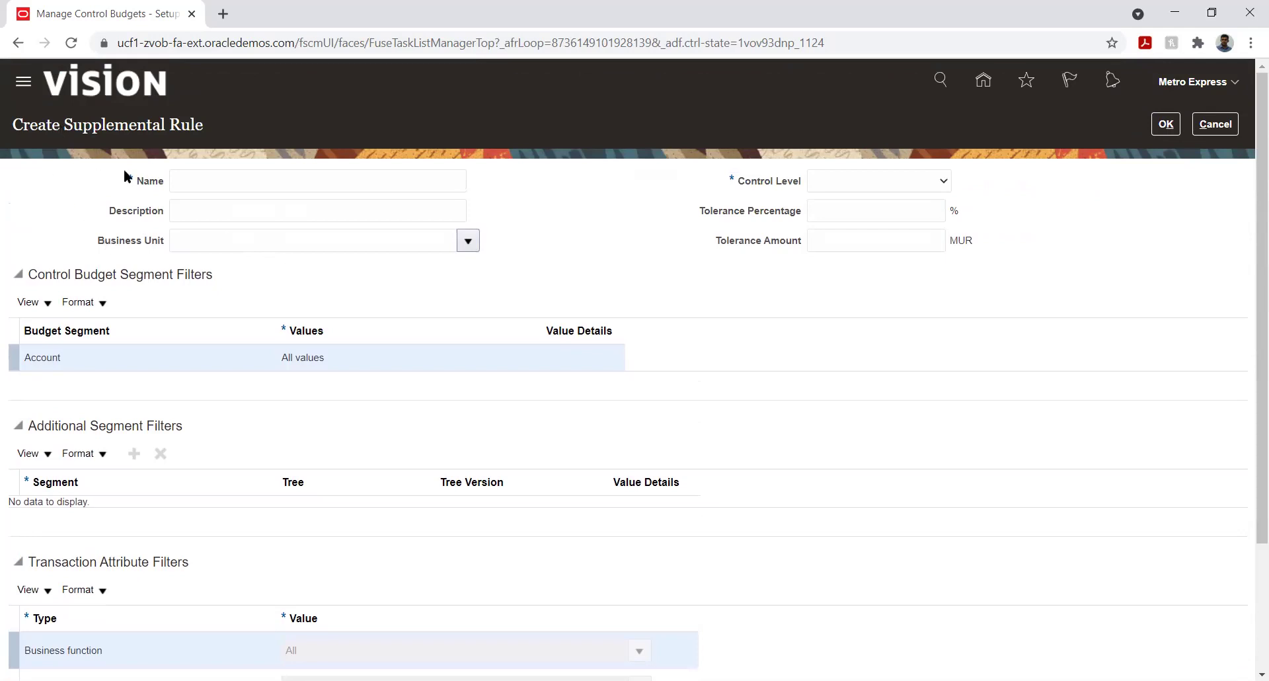
scroll(68, 454, "down", 3)
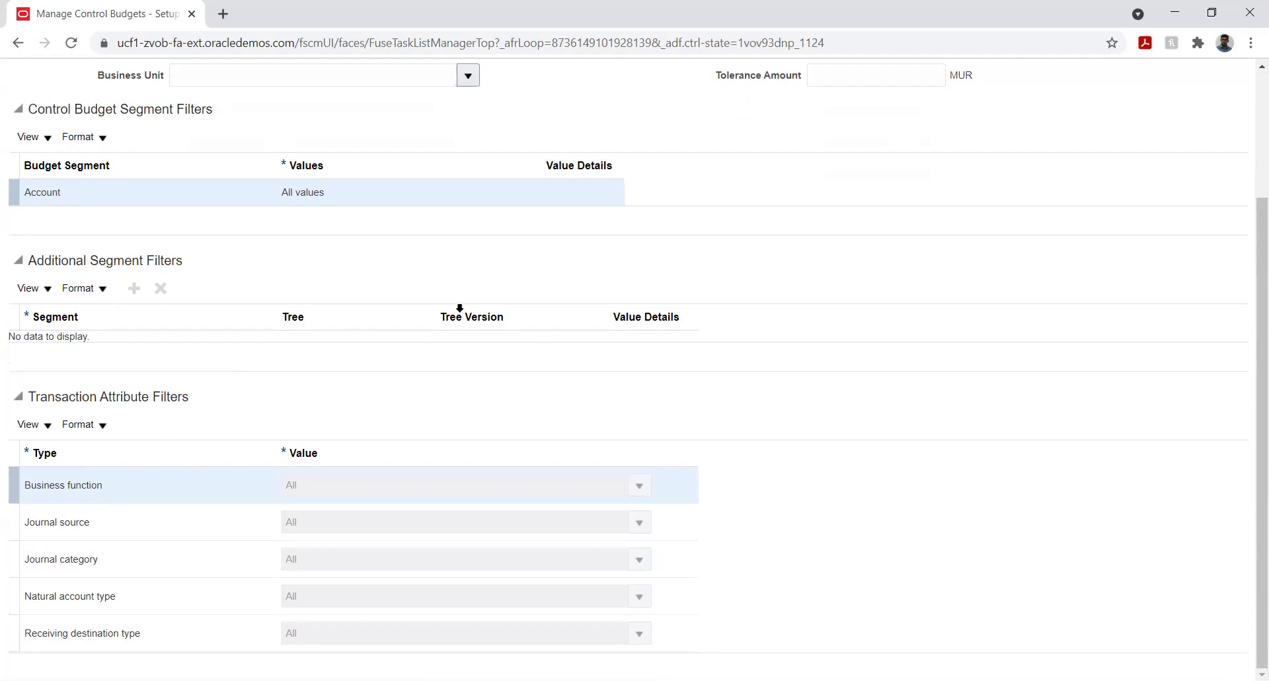
scroll(755, 232, "up", 3)
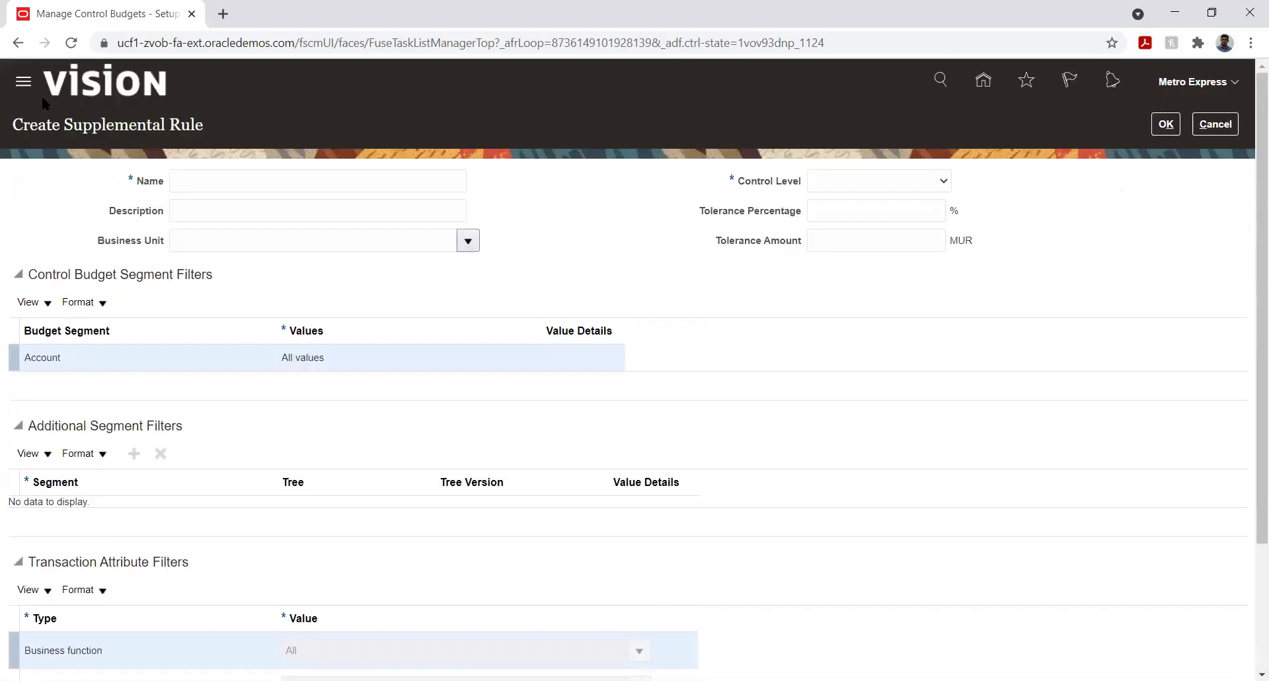
left_click(1214, 125)
scroll(470, 394, "down", 2)
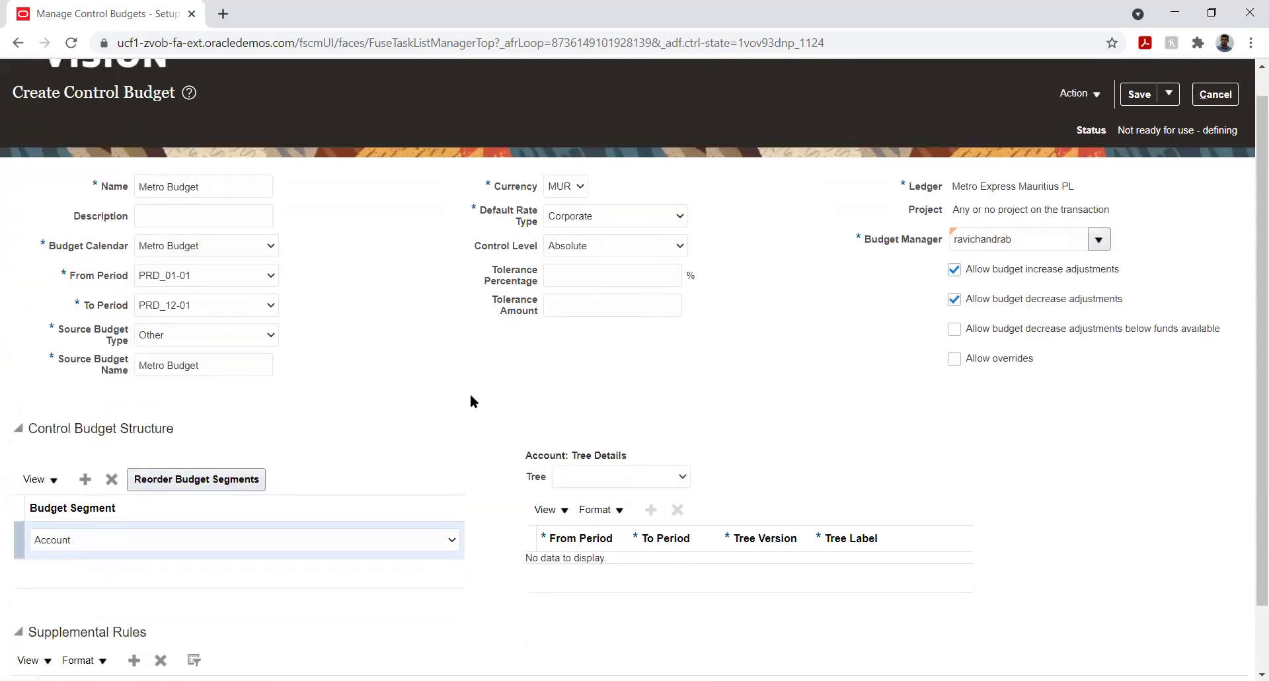
scroll(478, 396, "up", 2)
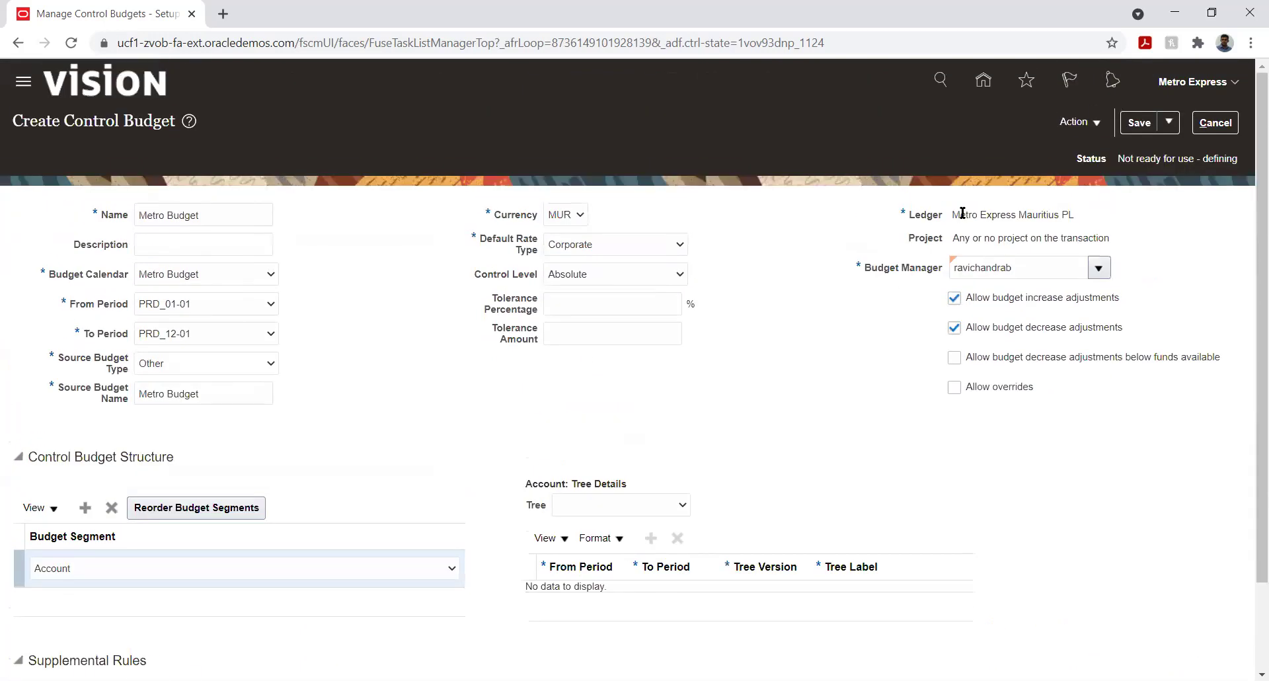
Save the Metro Budget control budget and submit it to be prepared for use, accepting that transactions become subject to its control.
left_click(1141, 128)
left_click(1094, 127)
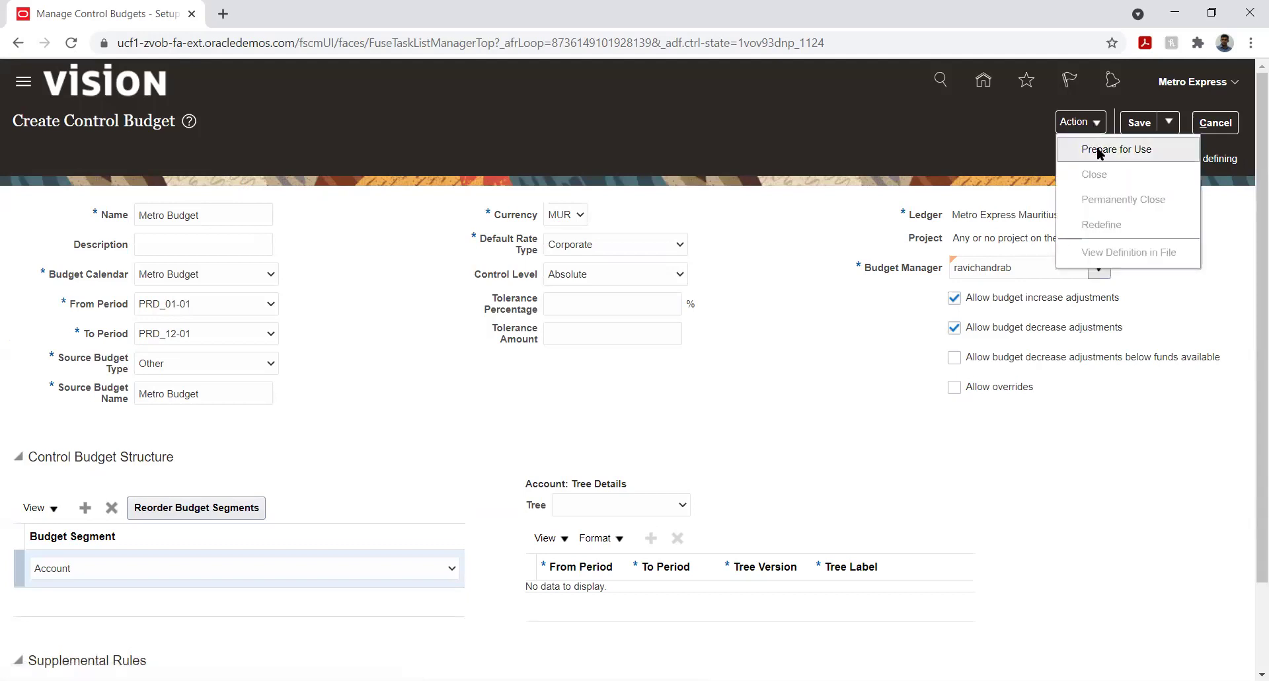
left_click(1097, 151)
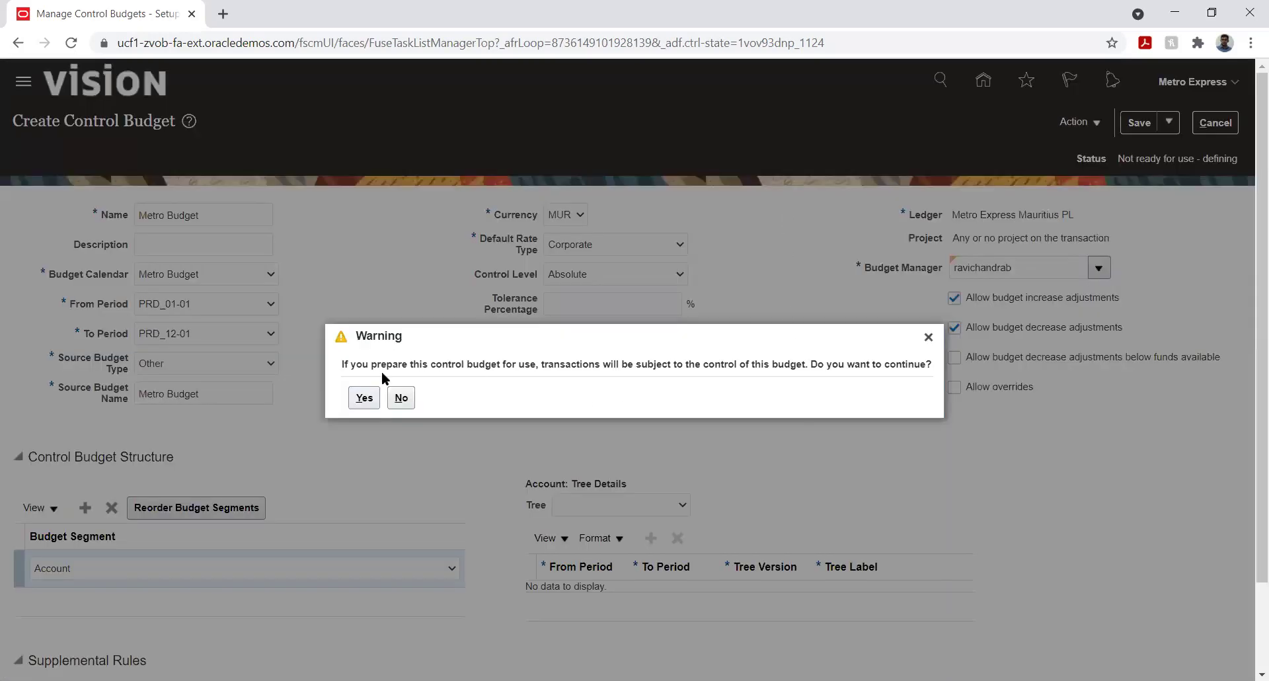
left_click(363, 399)
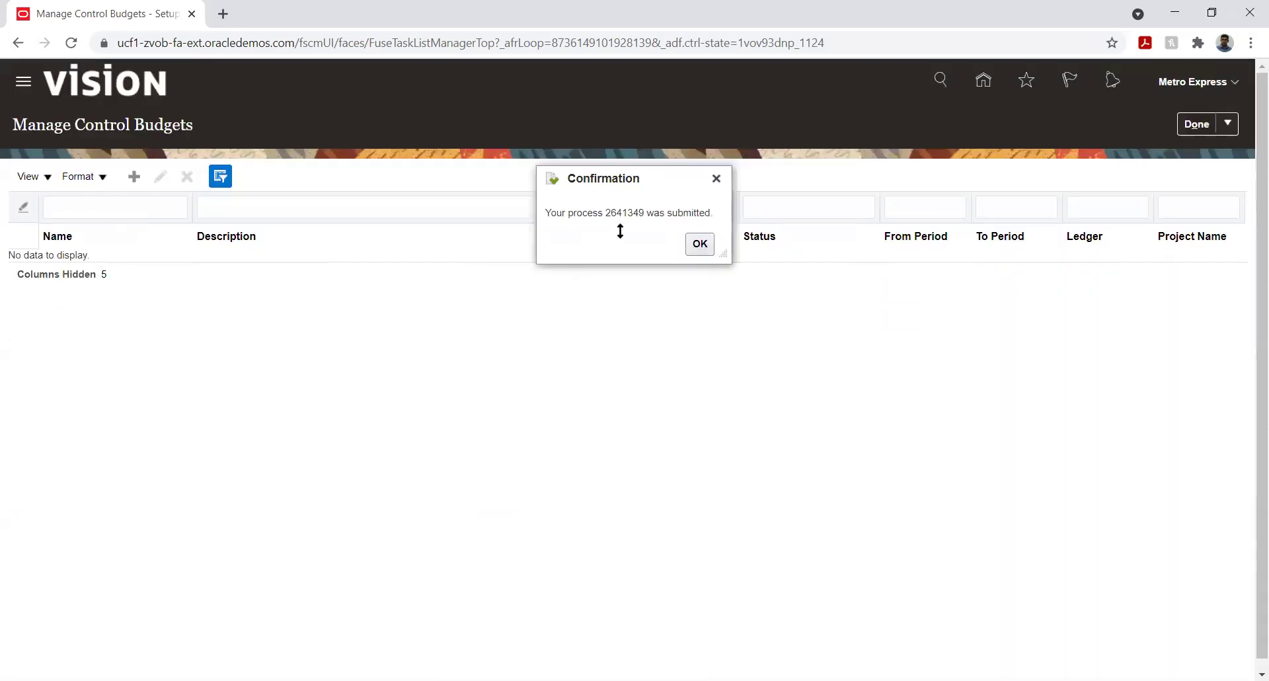
left_click(699, 244)
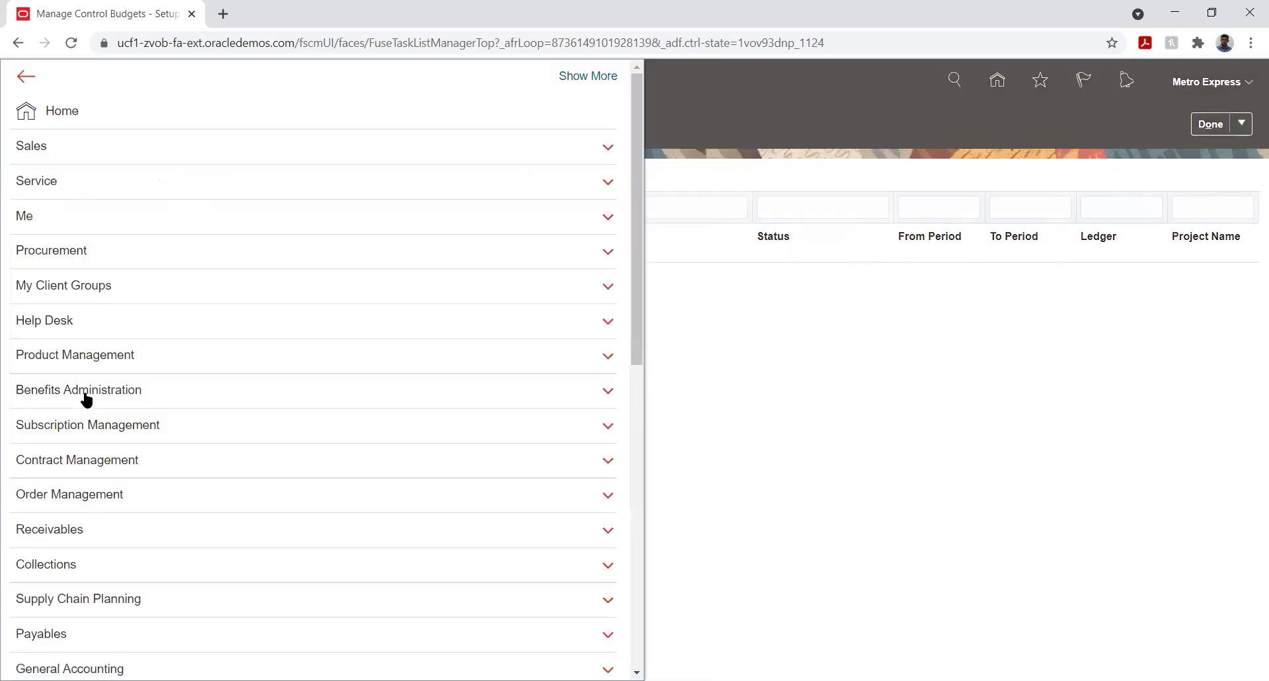
Open the scheduled processes and refresh the list repeatedly to monitor the status of the control budget preparation and balances cube processes.
scroll(467, 360, "down", 10)
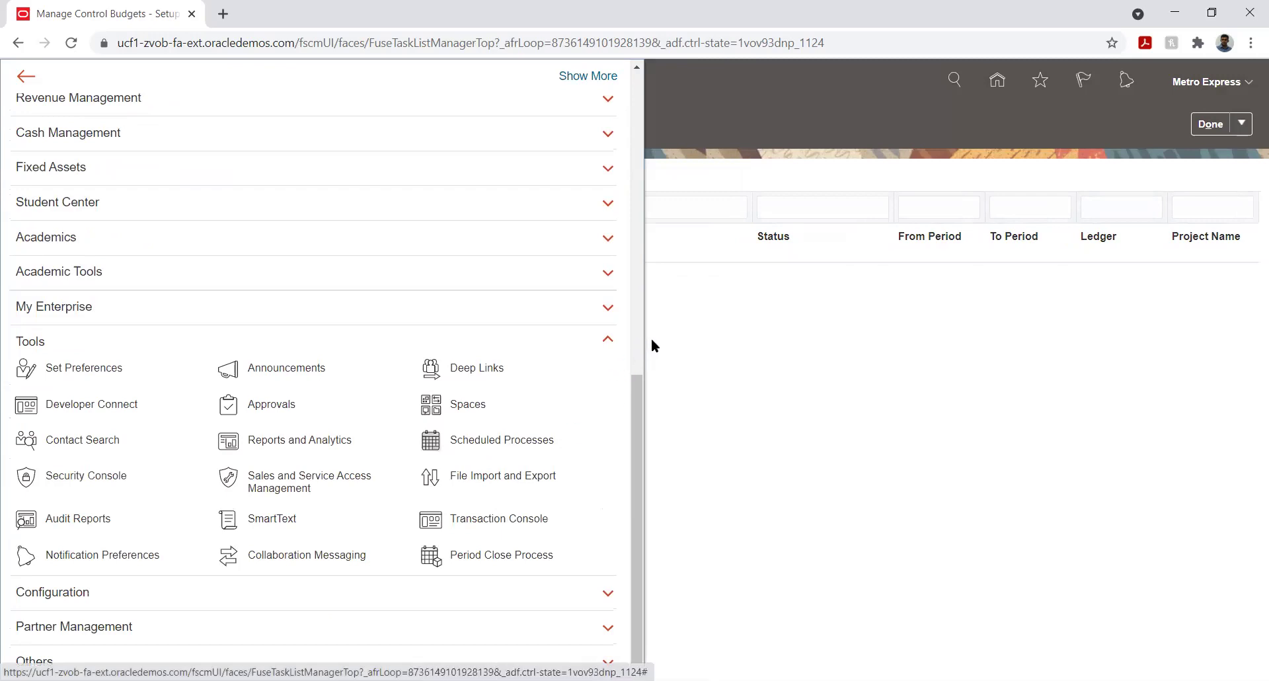
left_click(608, 389)
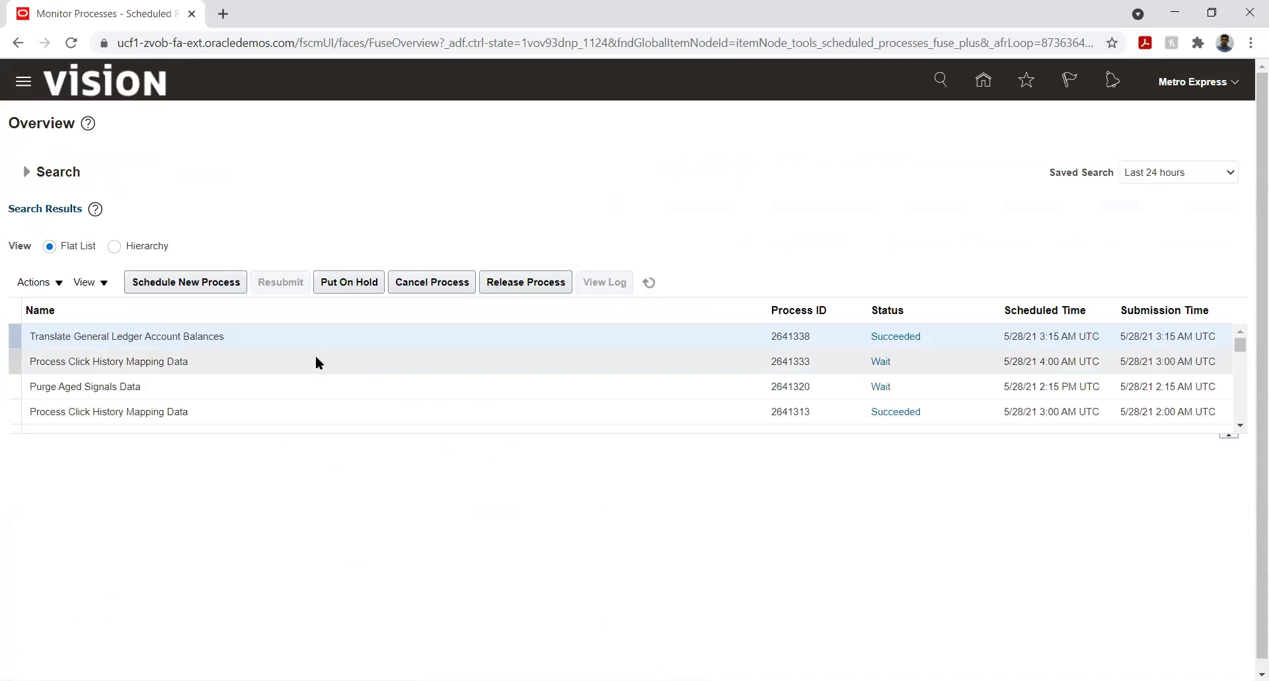
left_click(653, 281)
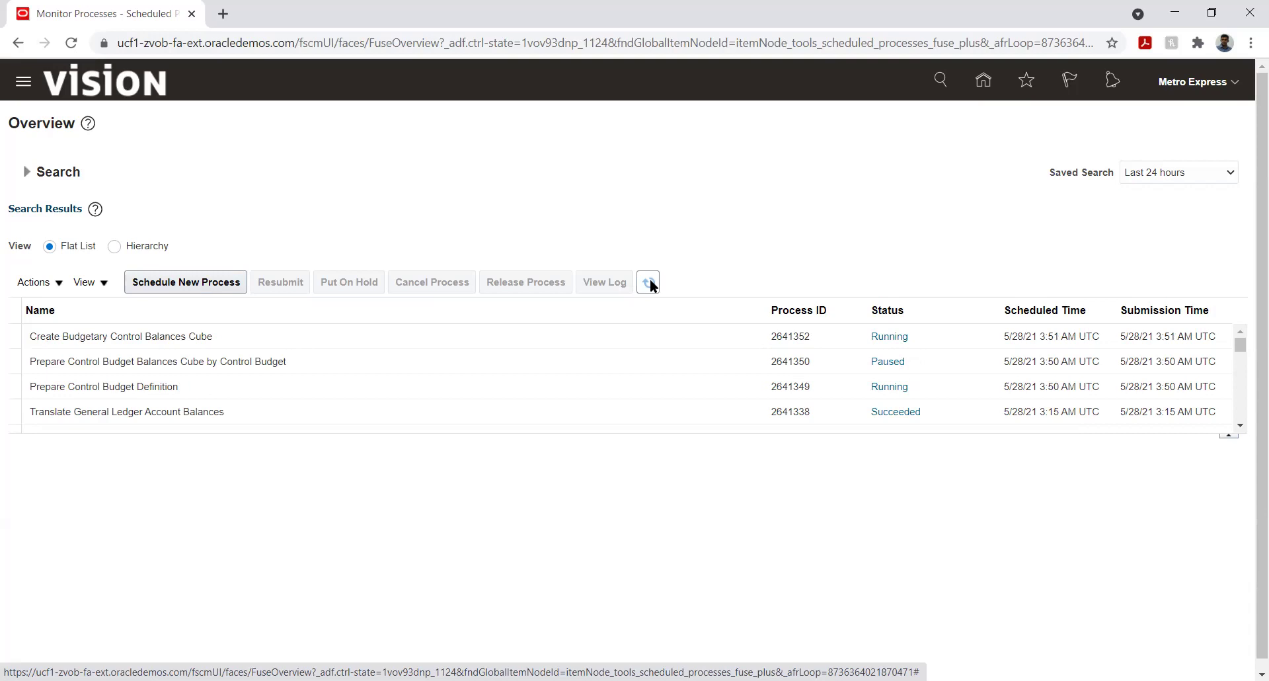
left_click(649, 281)
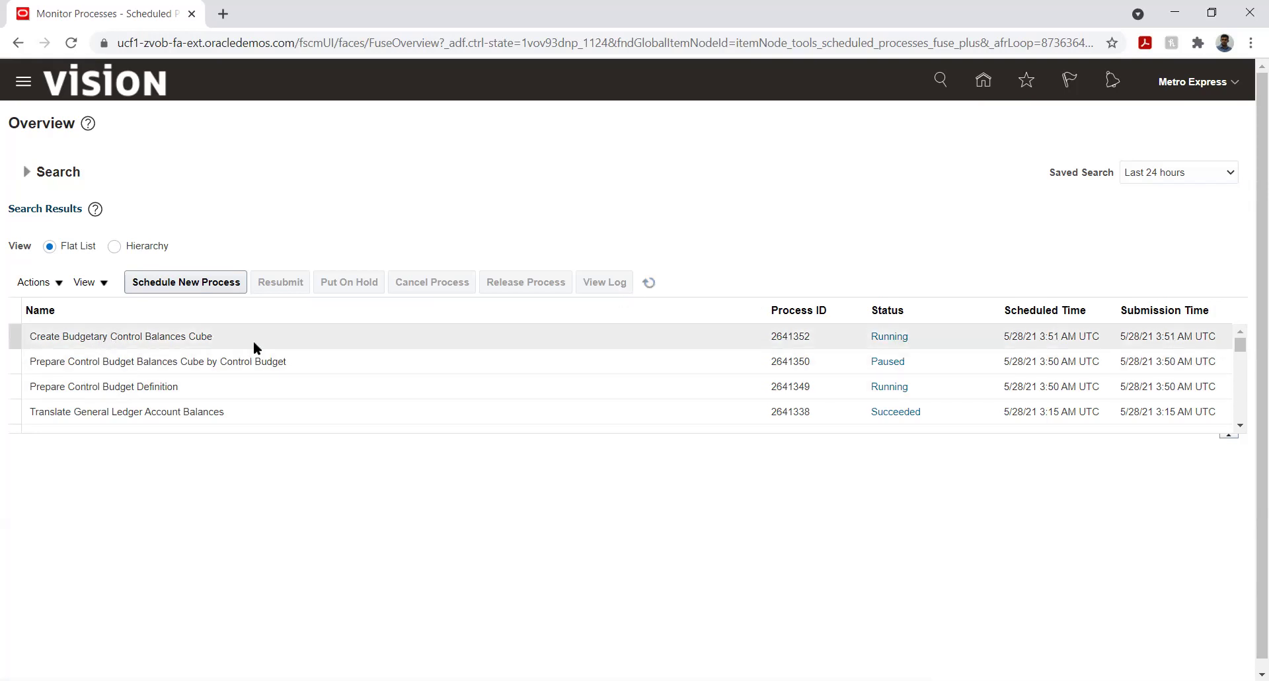
left_click(652, 282)
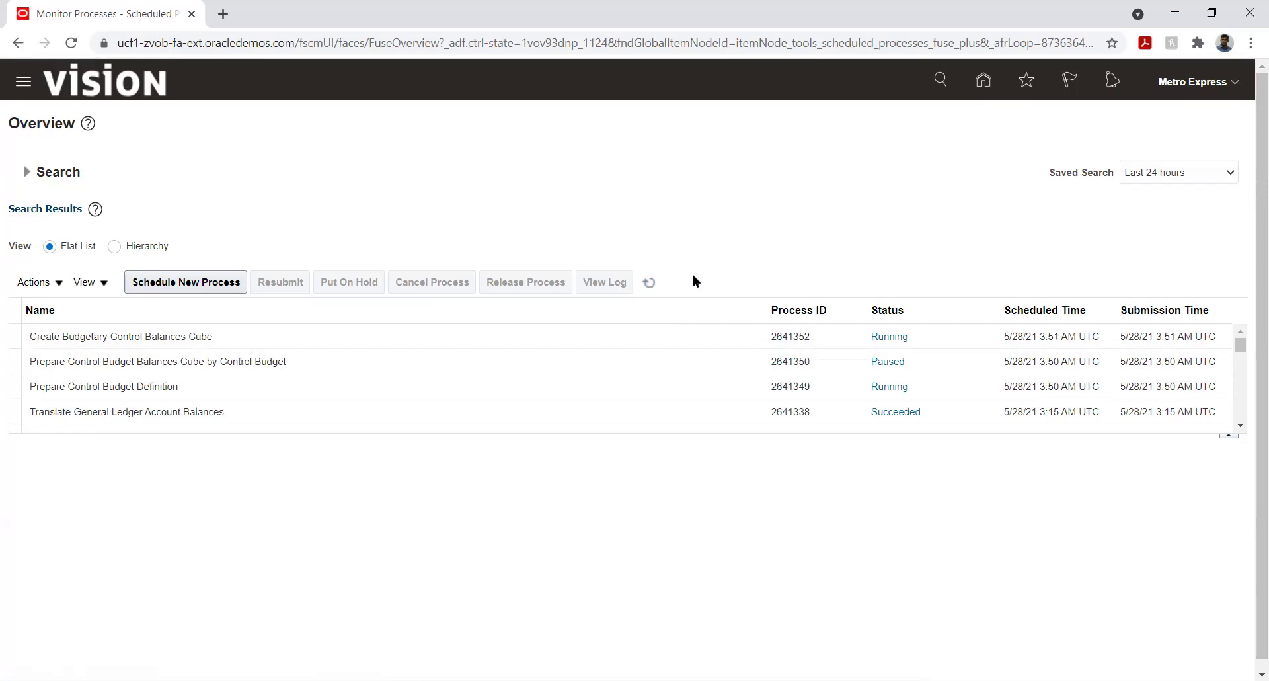
left_click(648, 283)
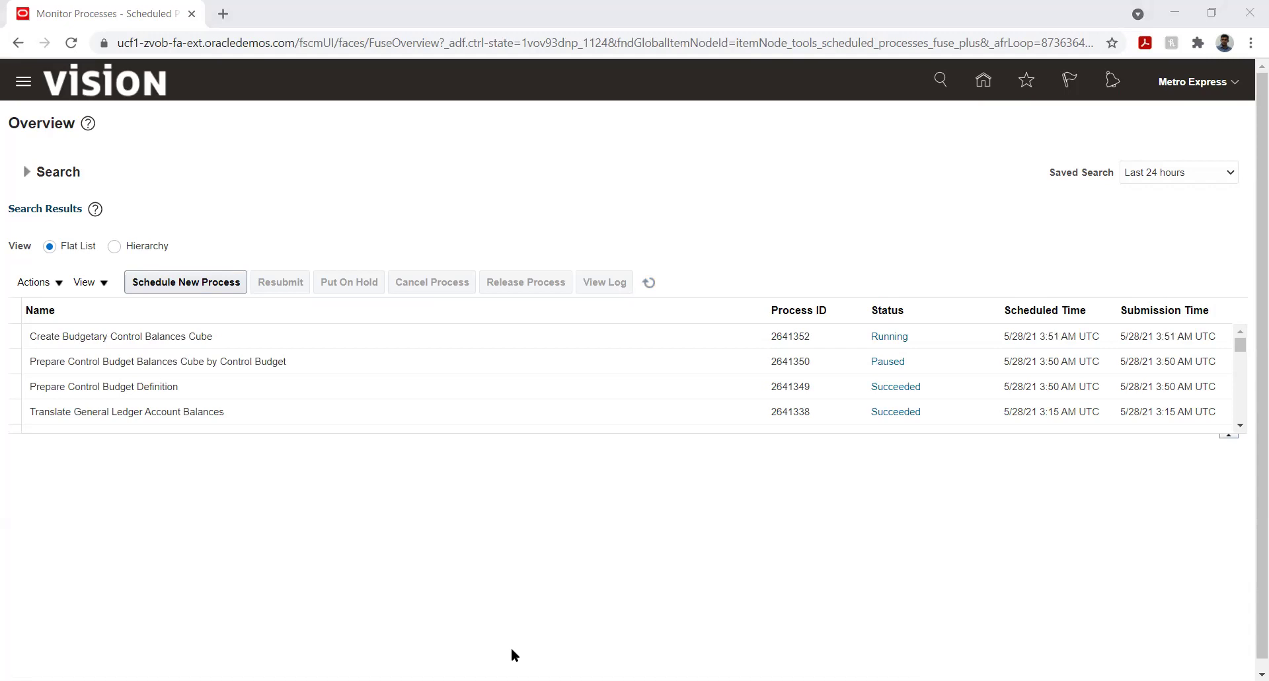
left_click(652, 282)
left_click(647, 282)
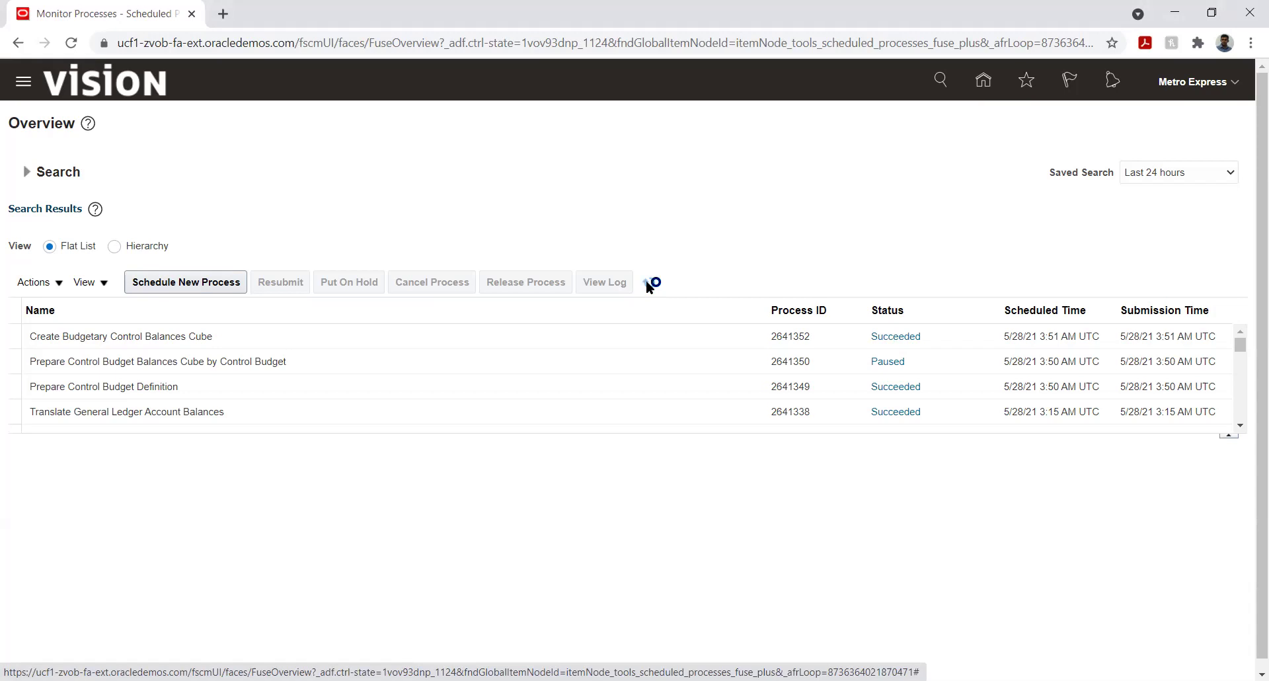
left_click(648, 282)
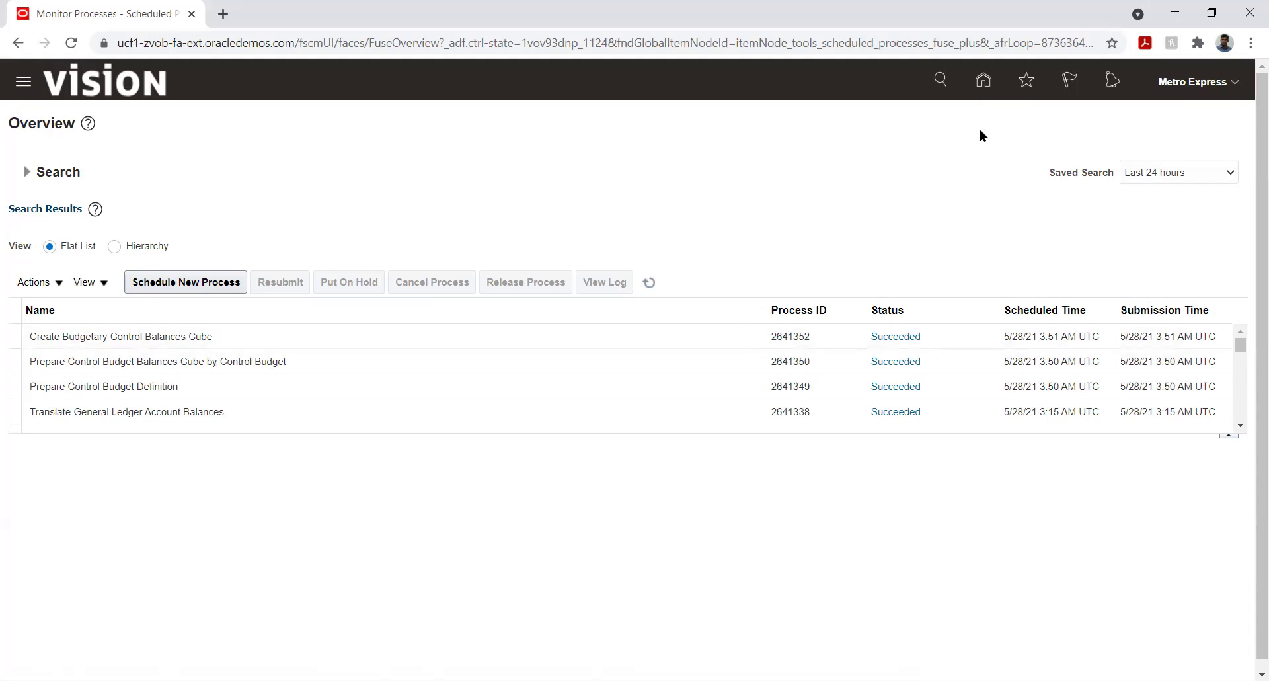
Go back to the implementation projects in Setup and Maintenance and search them by name for Metro.
left_click(980, 79)
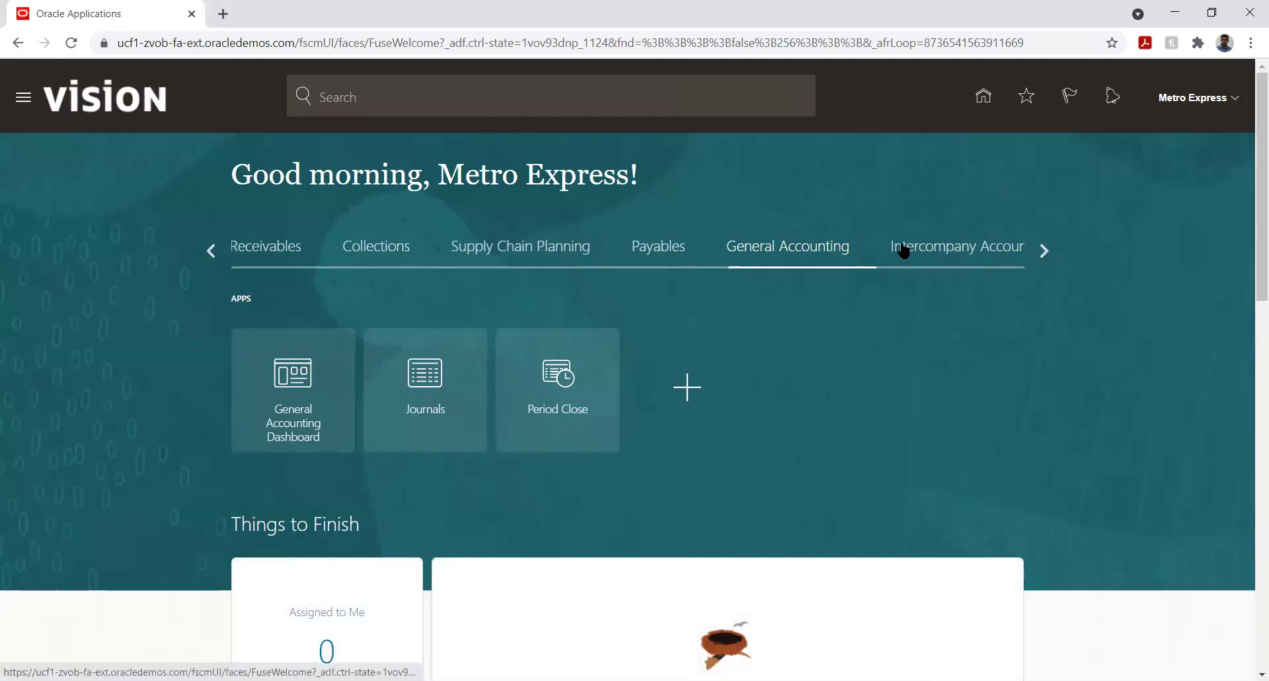
left_click(1231, 103)
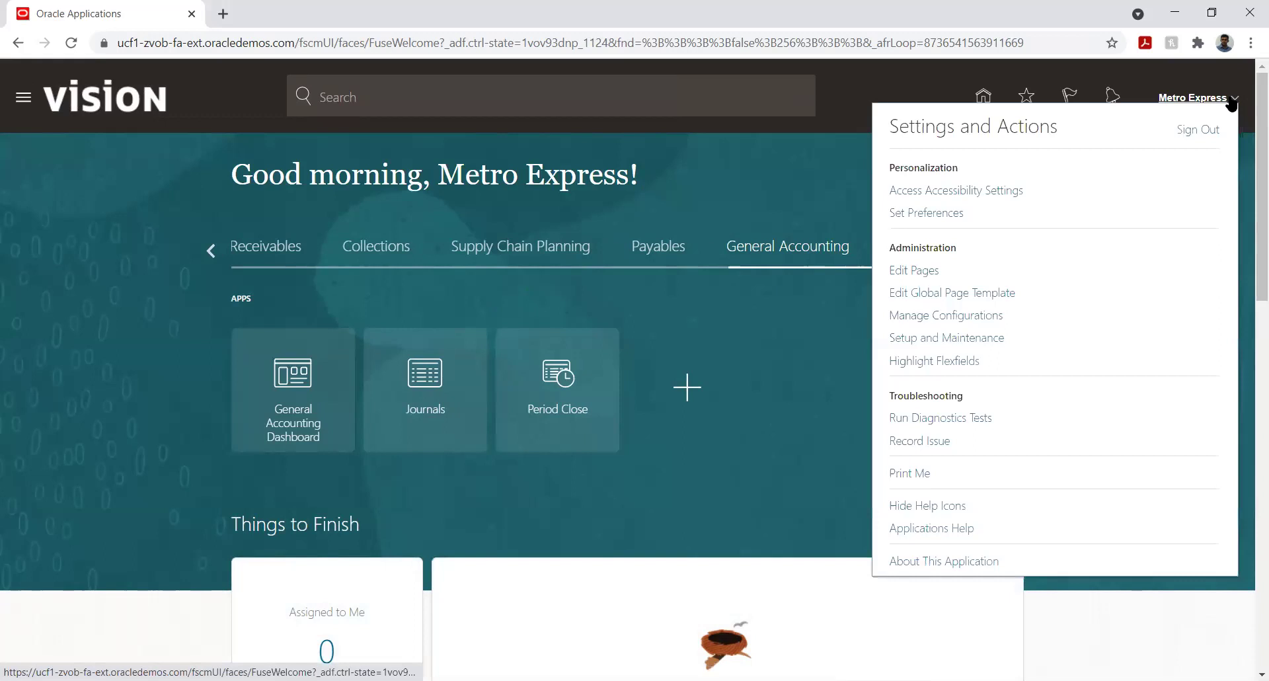
left_click(979, 335)
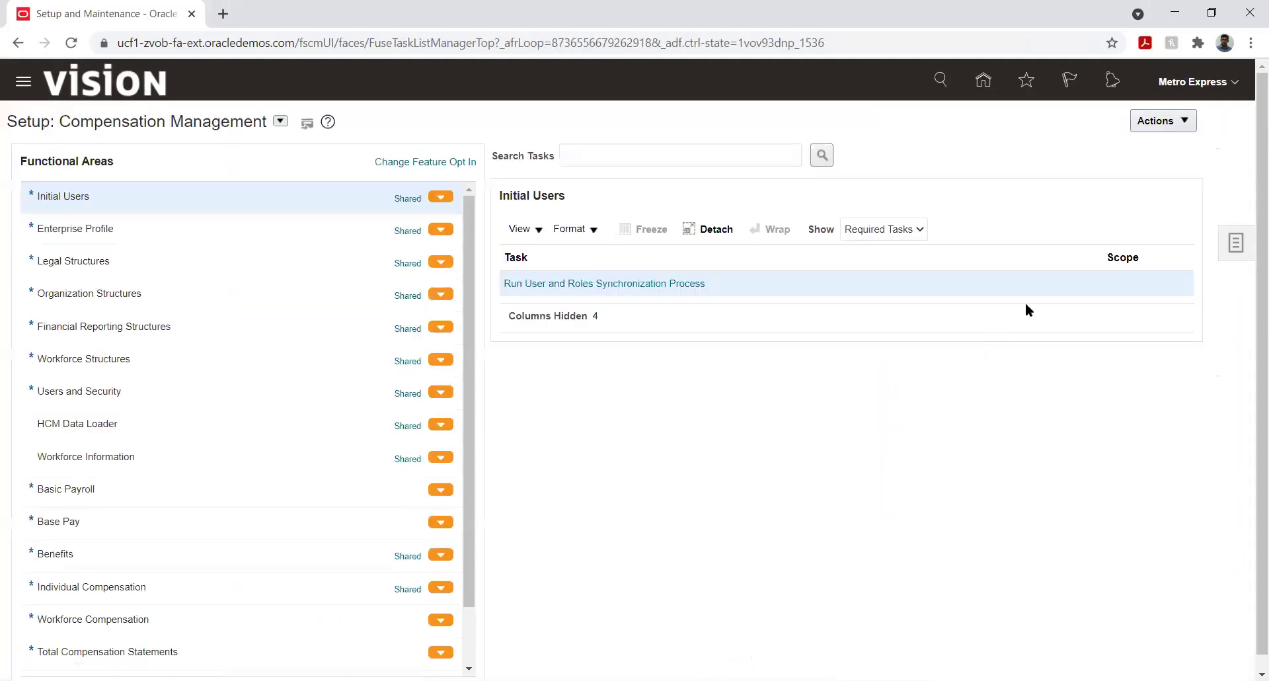
left_click(1234, 243)
left_click(1103, 118)
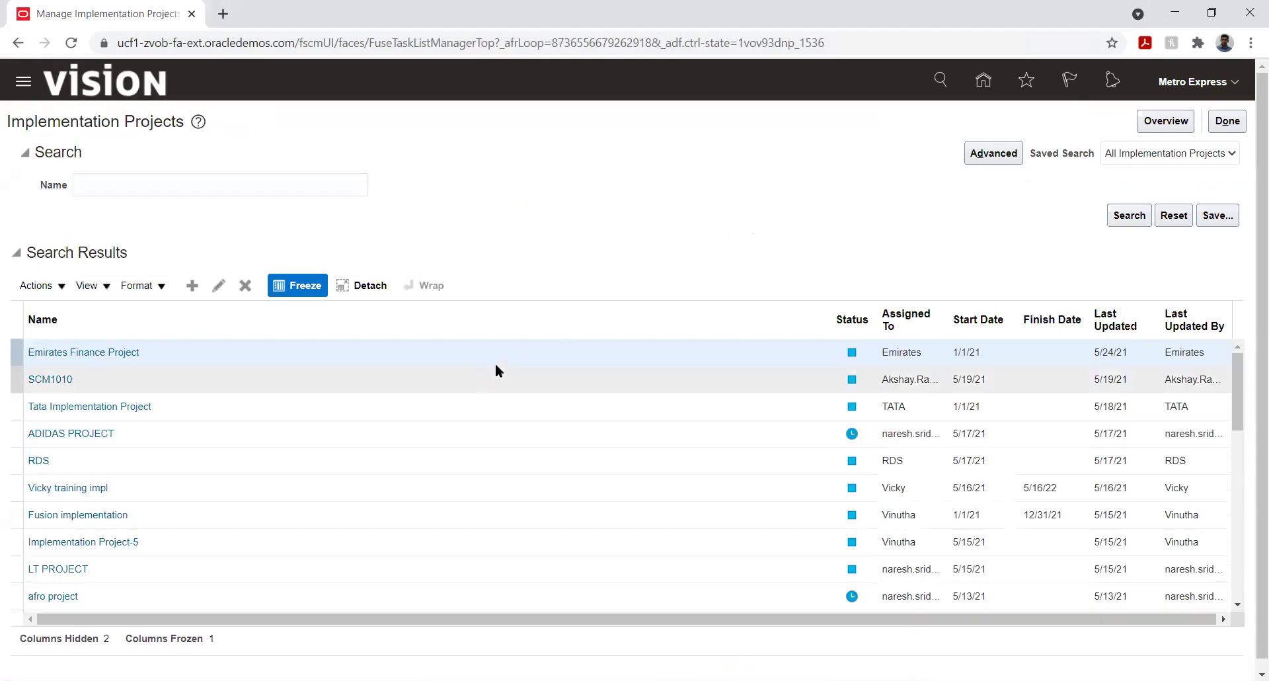
left_click(268, 189)
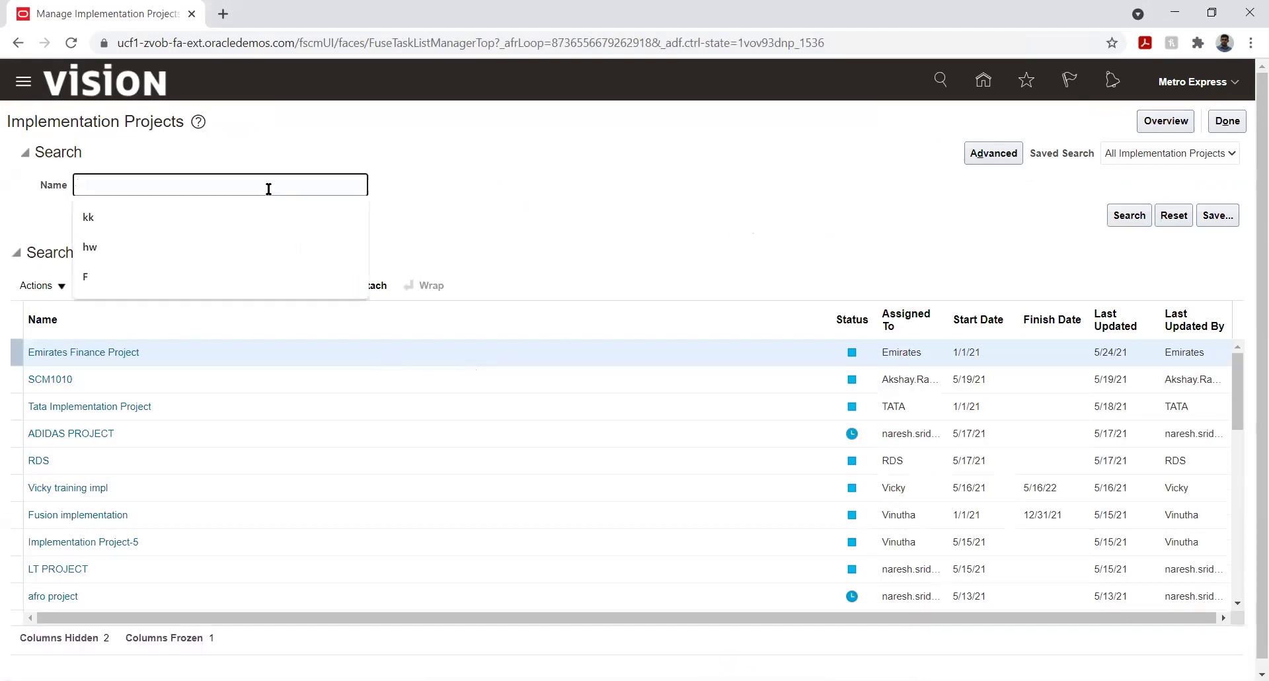
type("Metro")
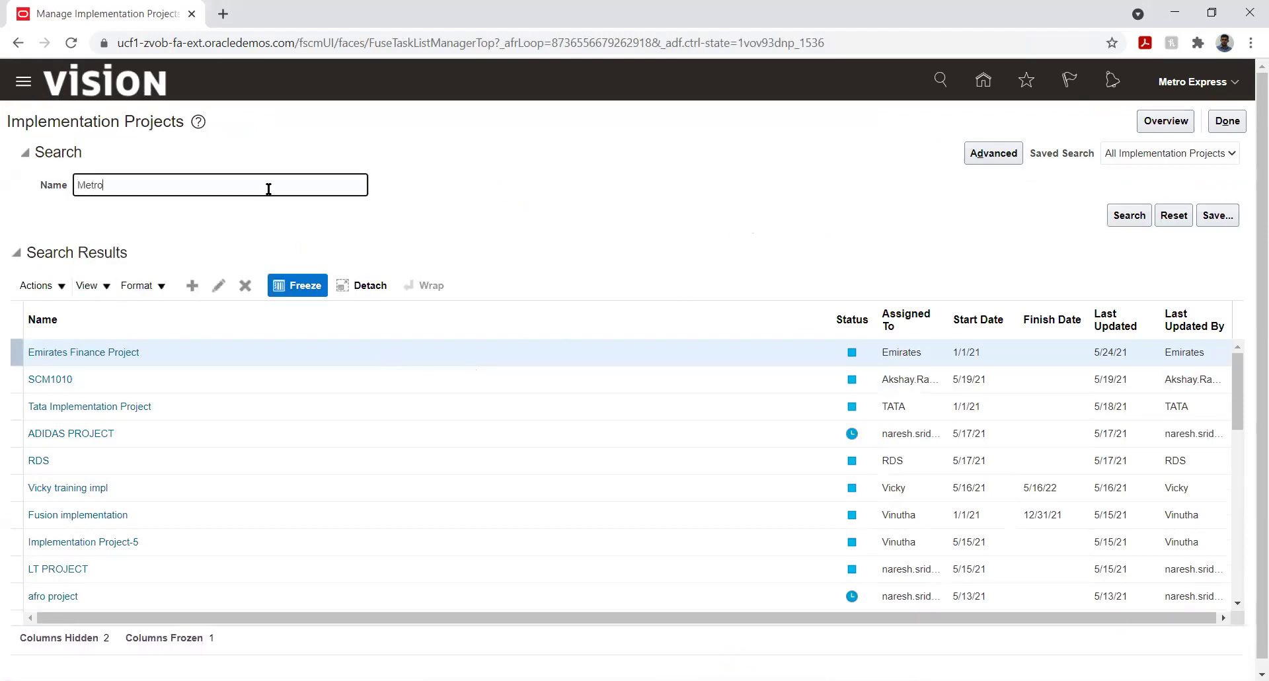
key("Return")
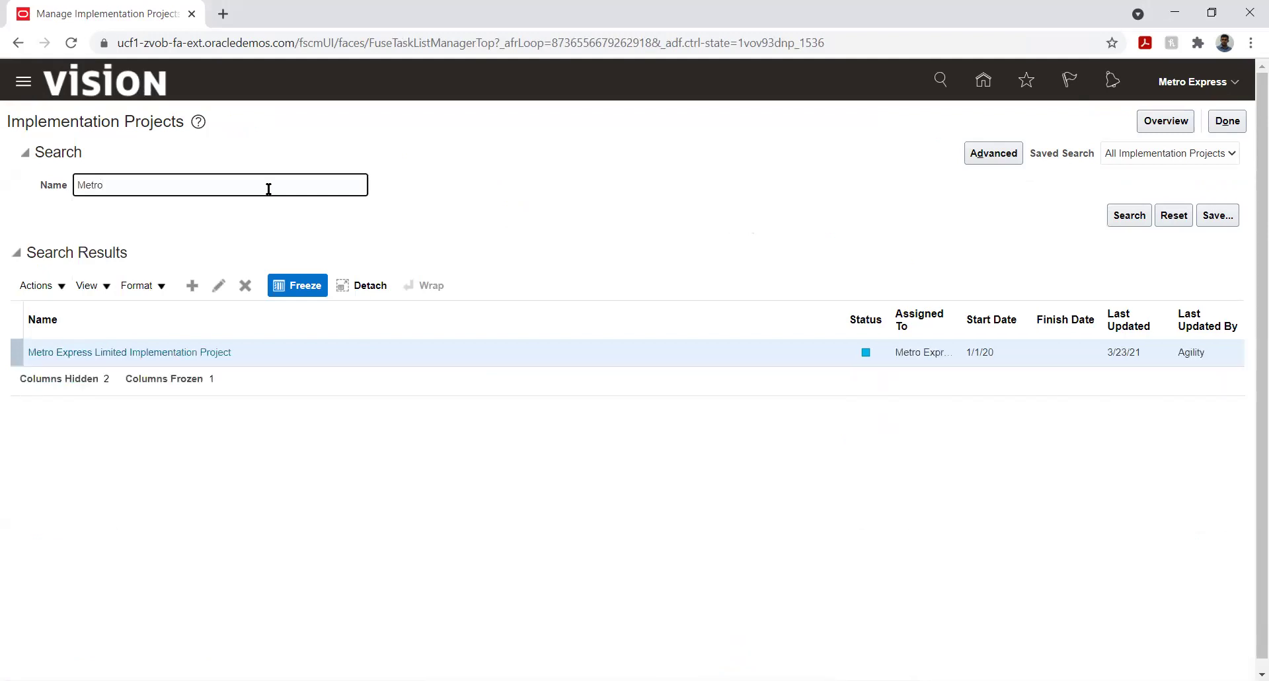
Open the Manage Control Budgets task of the Metro Express Limited Implementation Project, ready to filter control budgets by name.
left_click(130, 352)
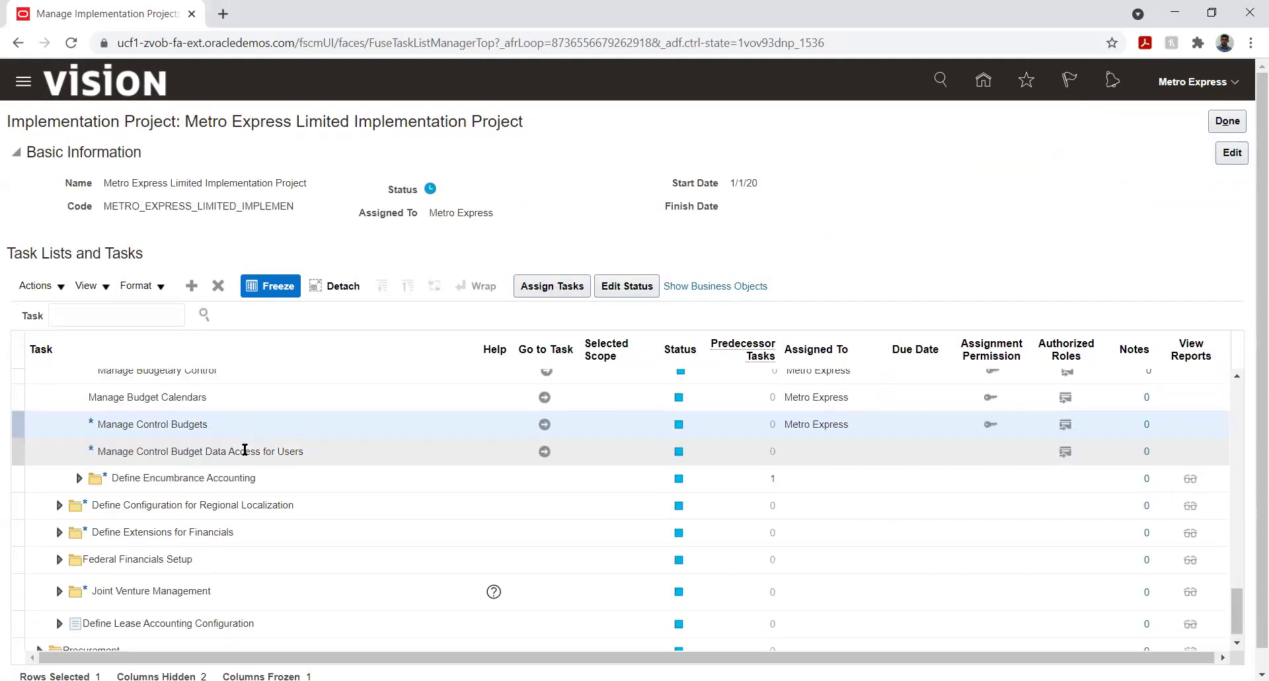
left_click(544, 423)
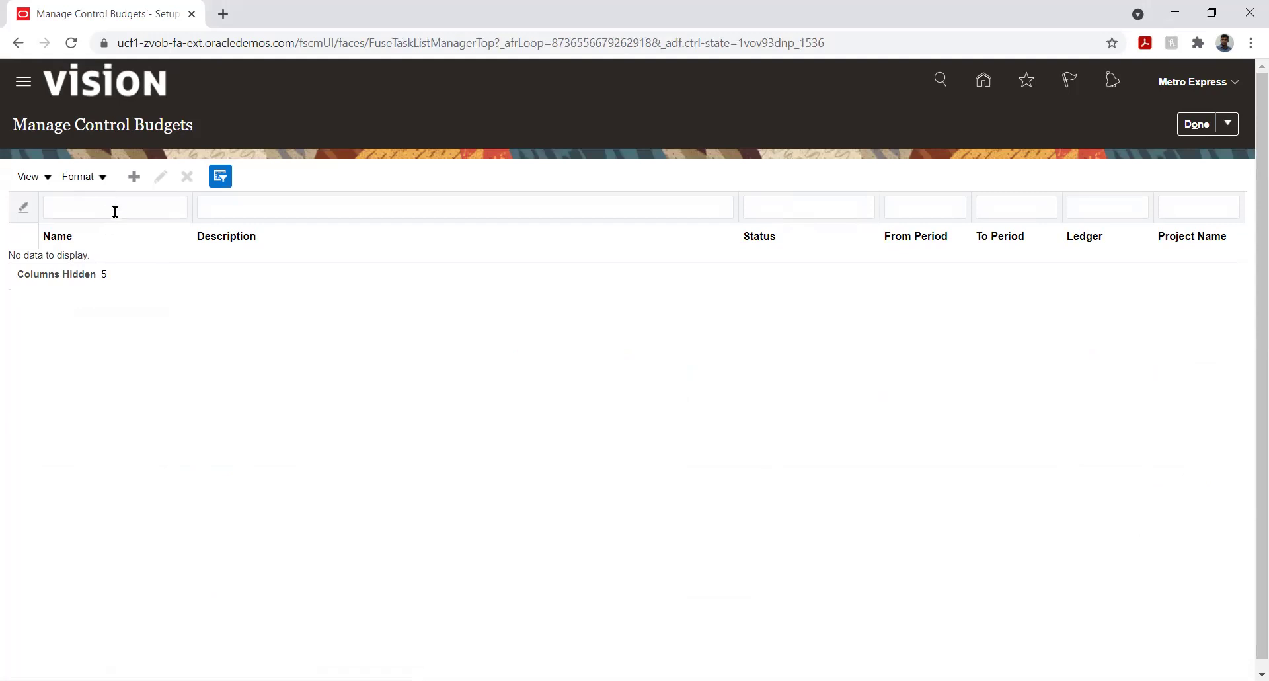
left_click(115, 211)
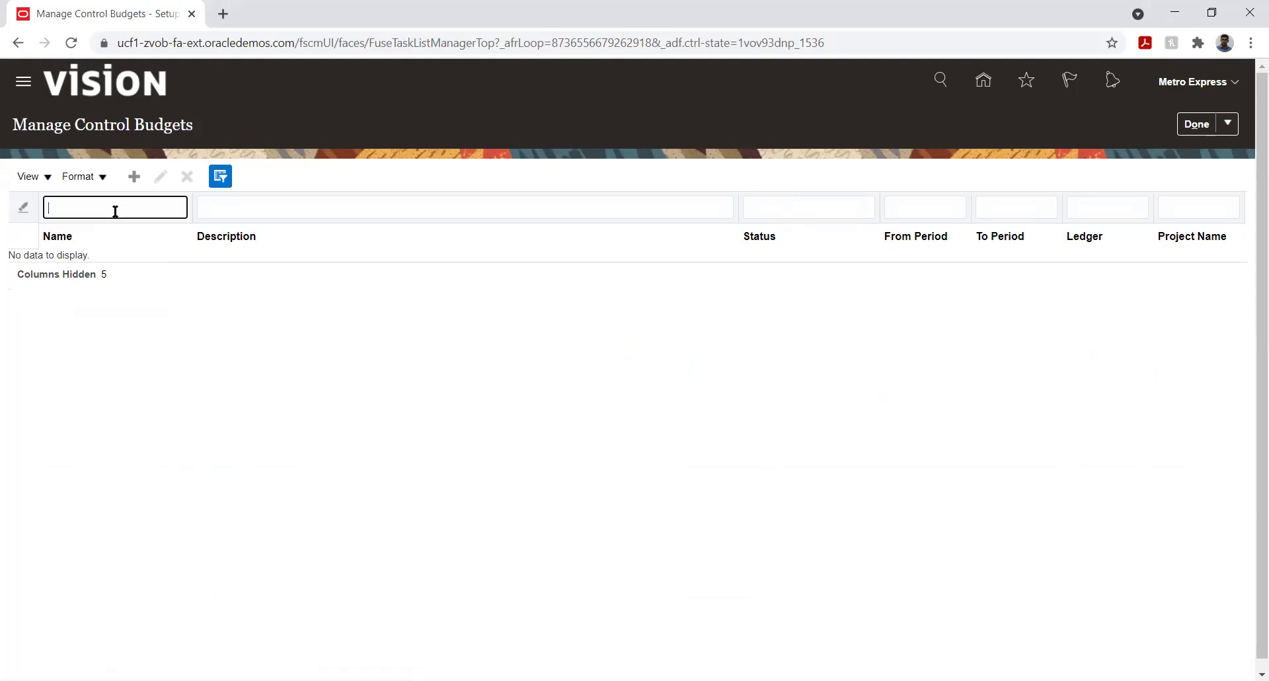
Go to the scheduled processes and view the output file 2641349.txt of the Prepare Control Budget Definition process.
left_click(23, 82)
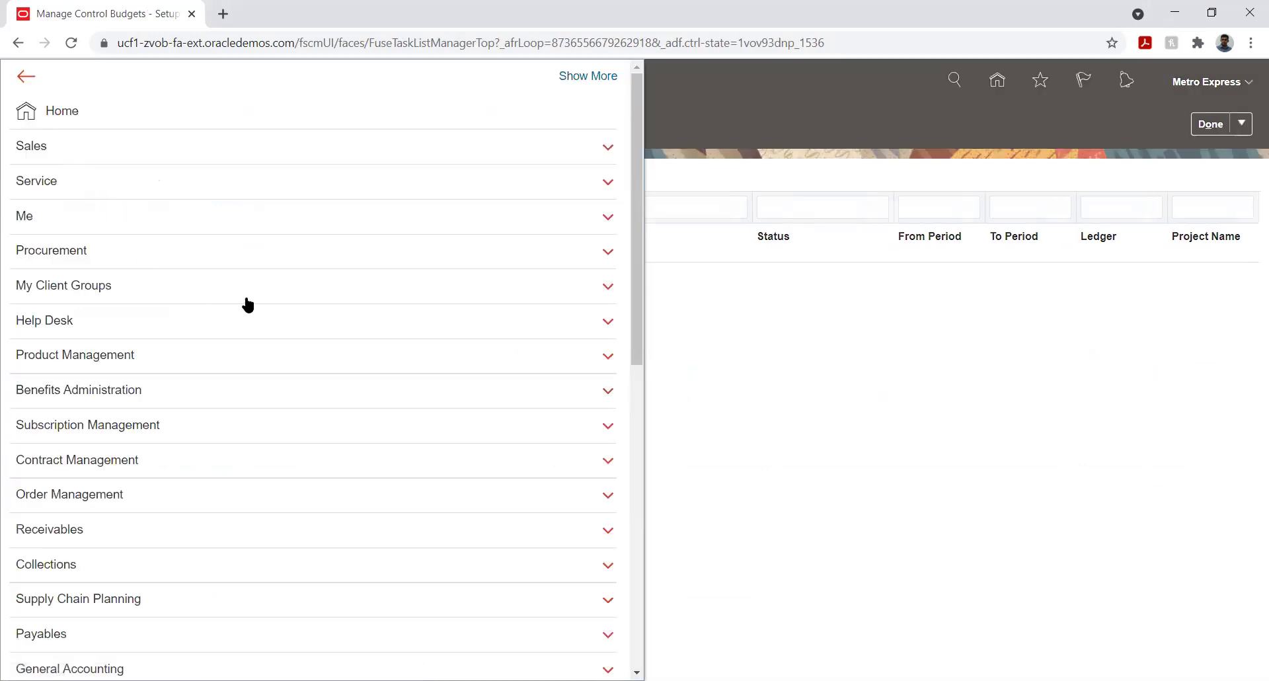
scroll(247, 303, "down", 6)
scroll(263, 411, "down", 2)
left_click(470, 510)
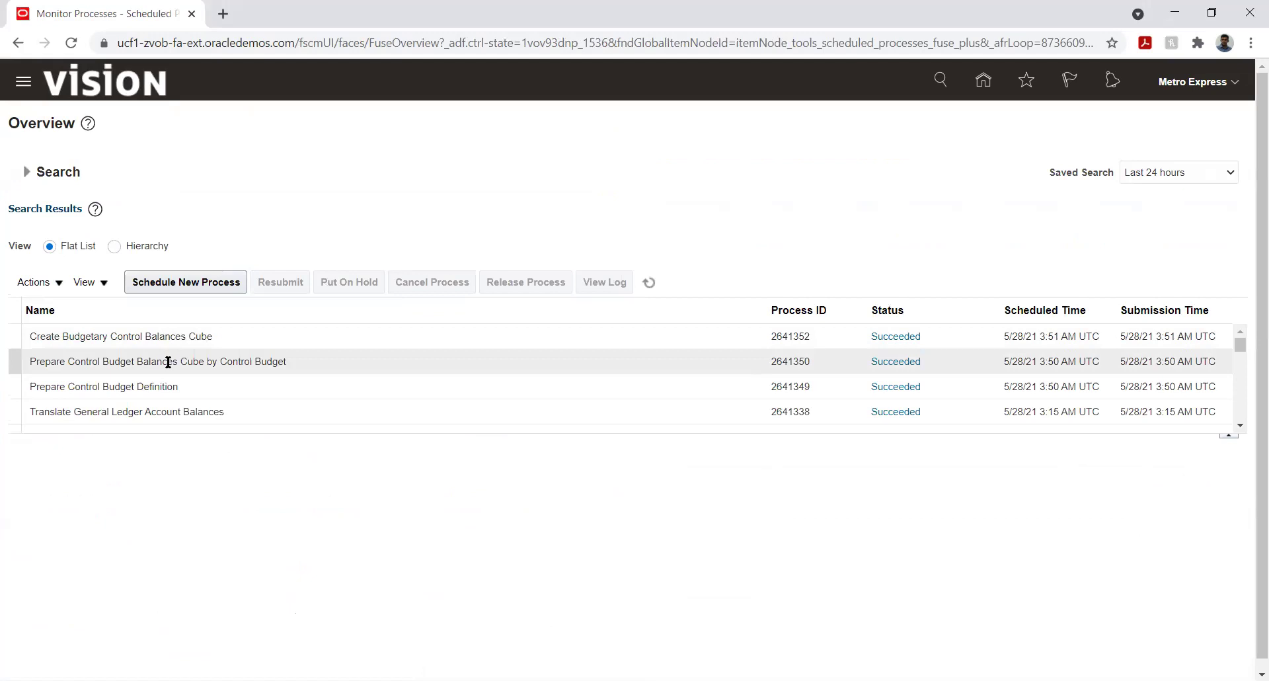
left_click(169, 385)
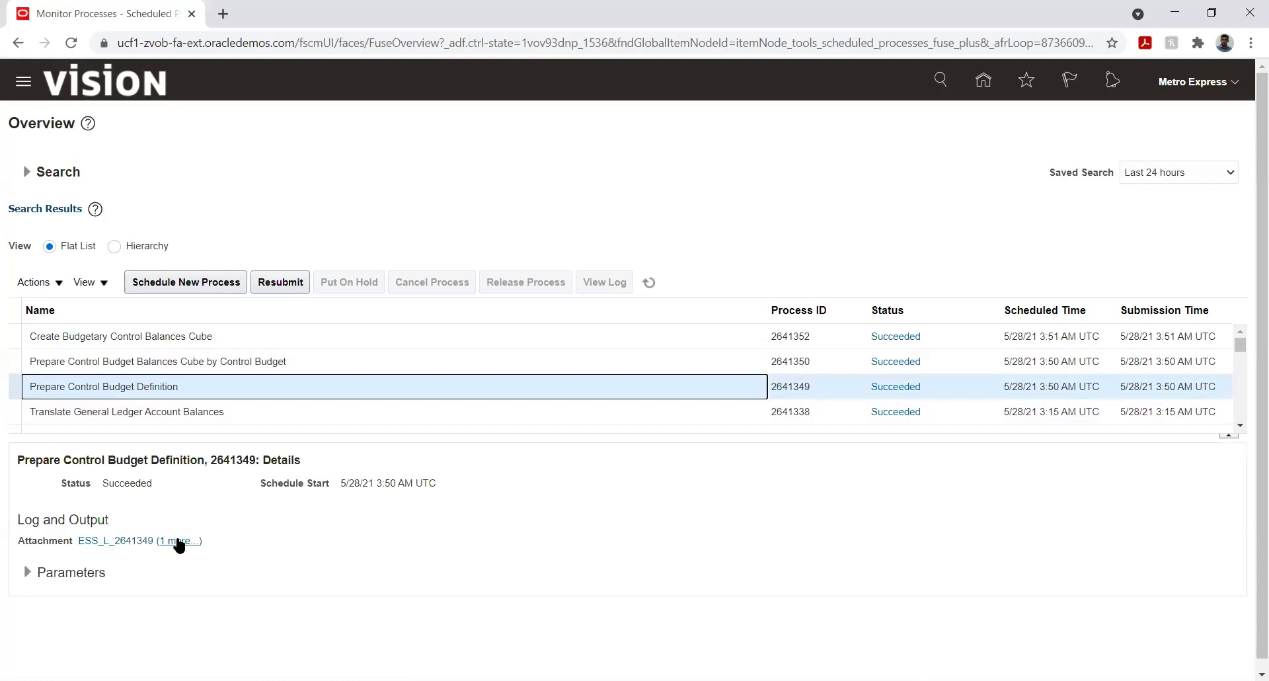
left_click(179, 541)
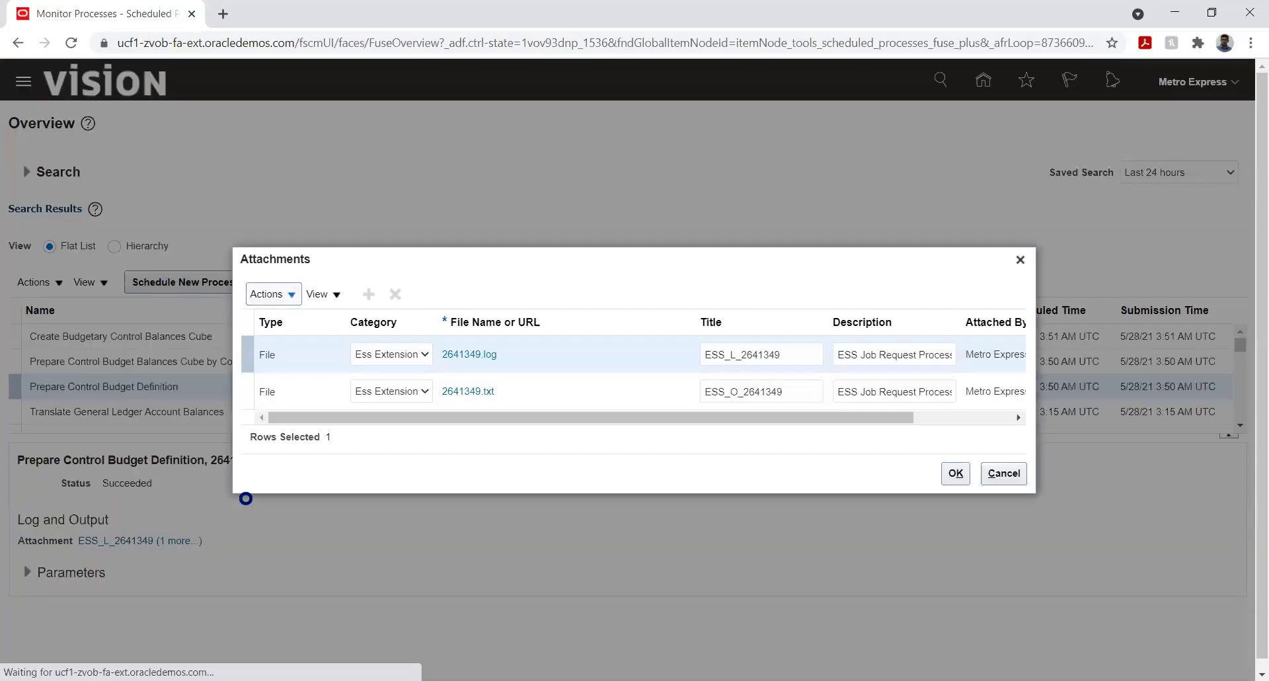
left_click(466, 394)
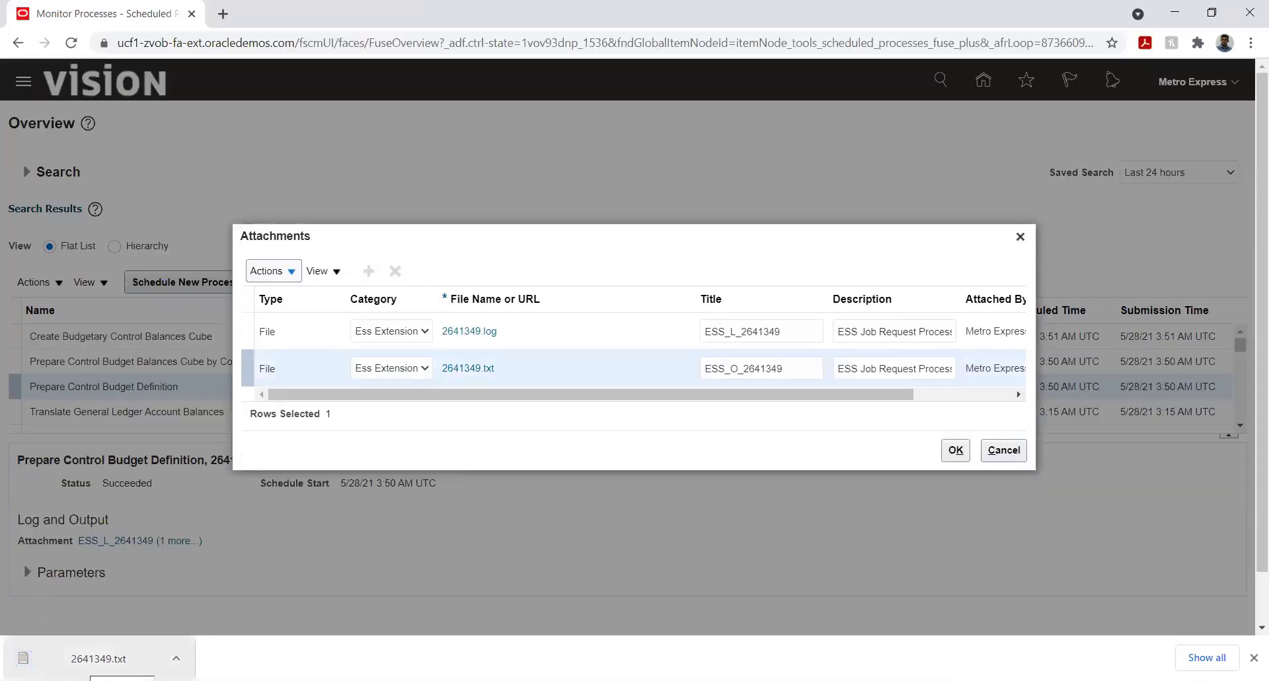
left_click(83, 660)
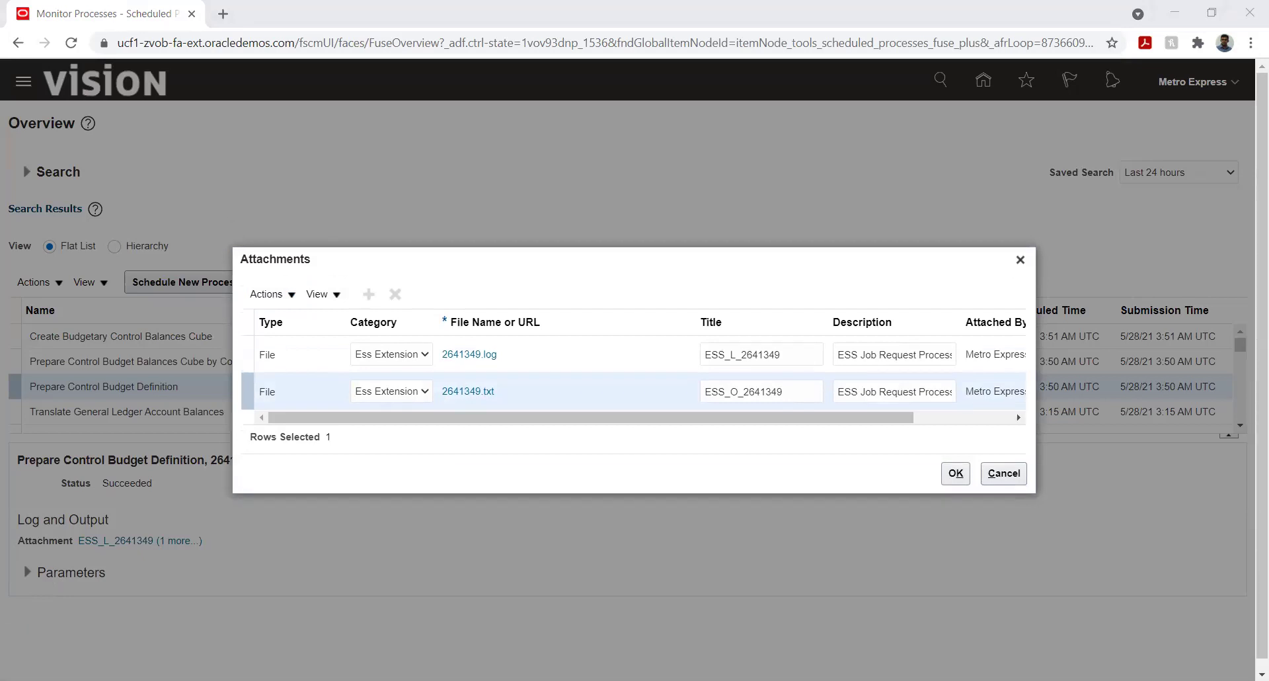
left_click(525, 402)
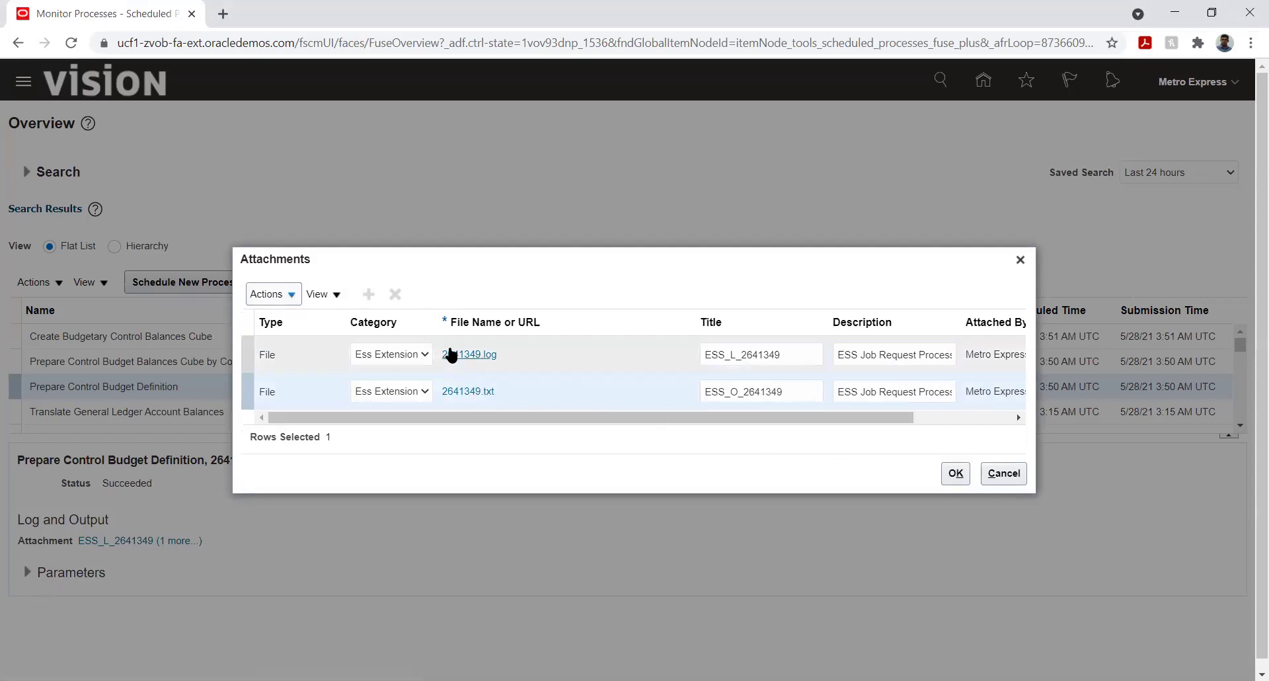
View the log file 2641349.log of the Prepare Control Budget Definition process and close its attachments.
left_click(457, 354)
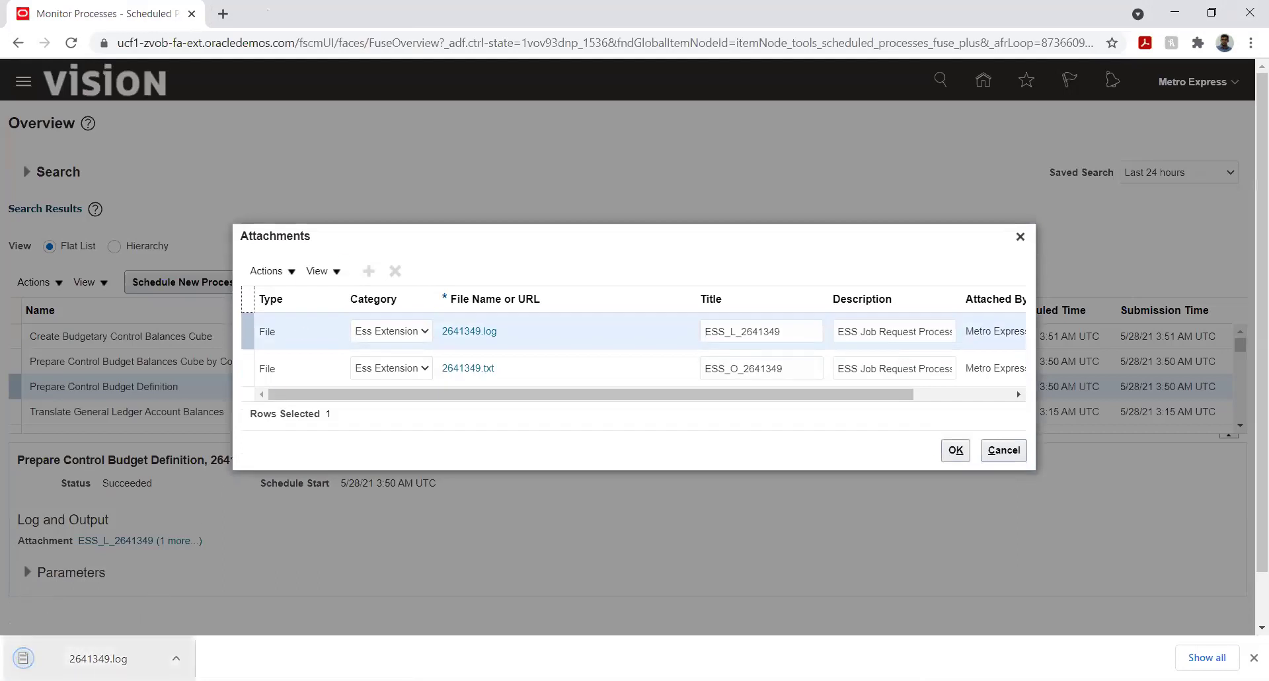
left_click(94, 659)
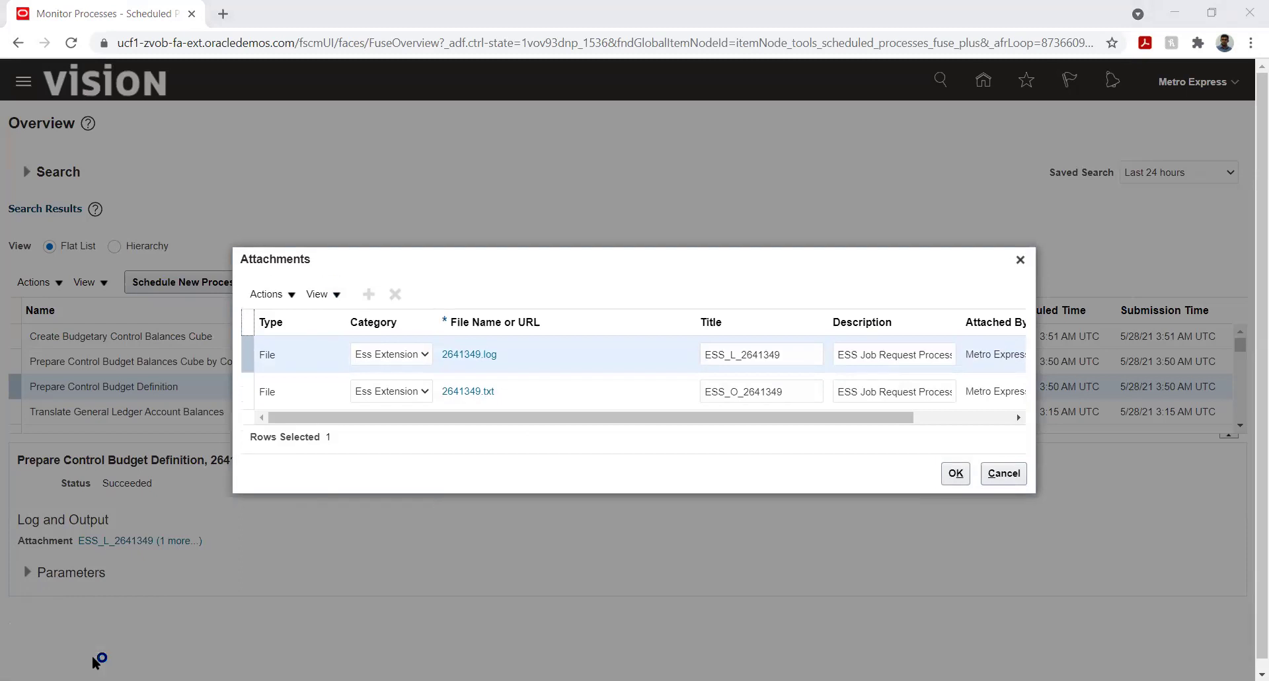
left_click(1144, 62)
left_click(955, 473)
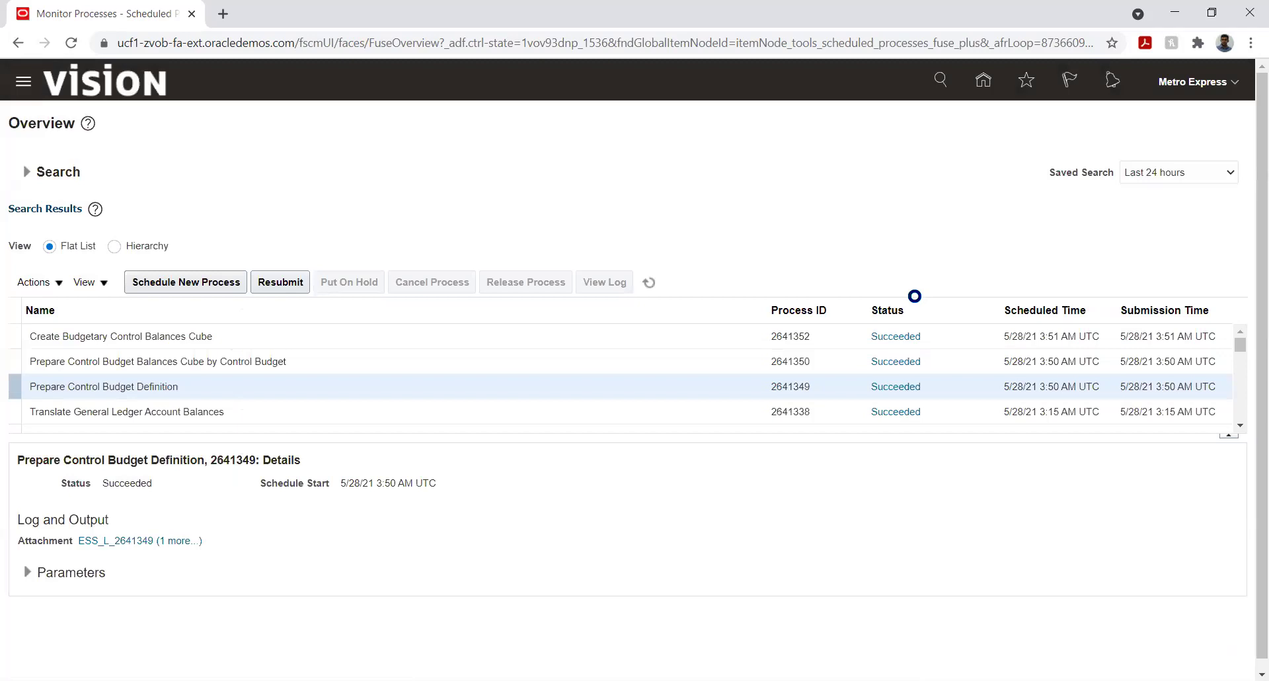
View the logs of the Prepare Control Budget Balances Cube by Control Budget and Create Budgetary Control Balances Cube processes.
left_click(439, 352)
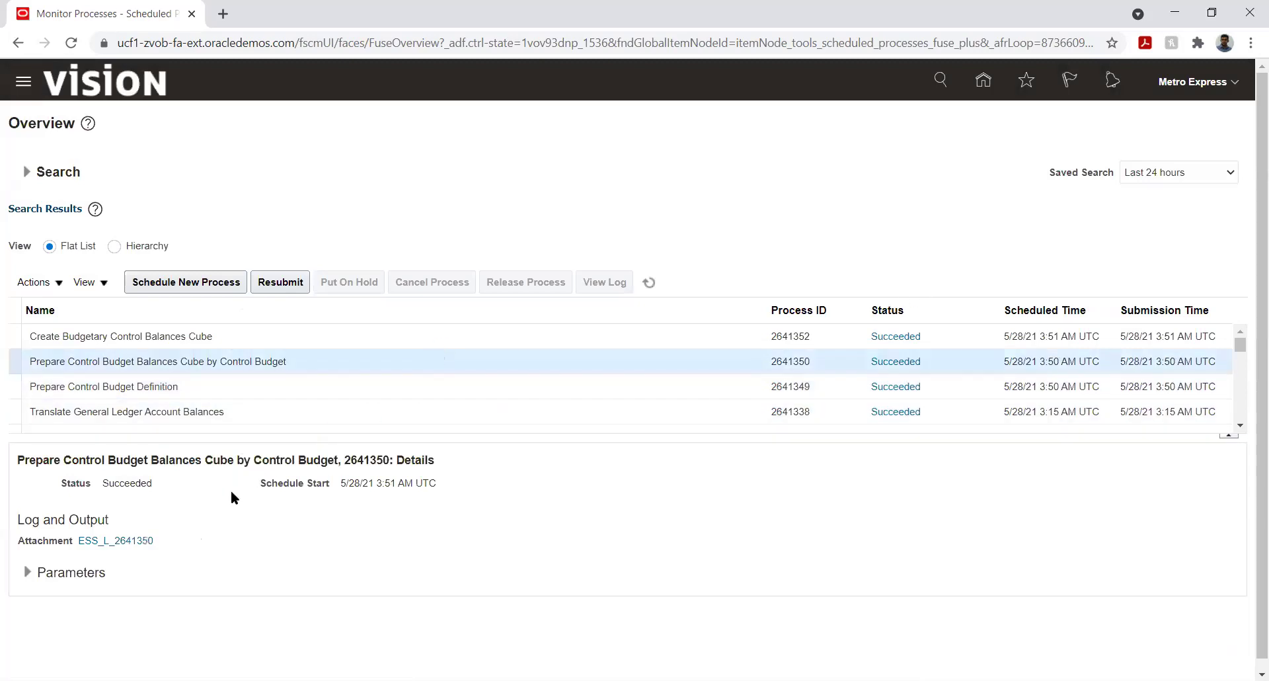
left_click(133, 541)
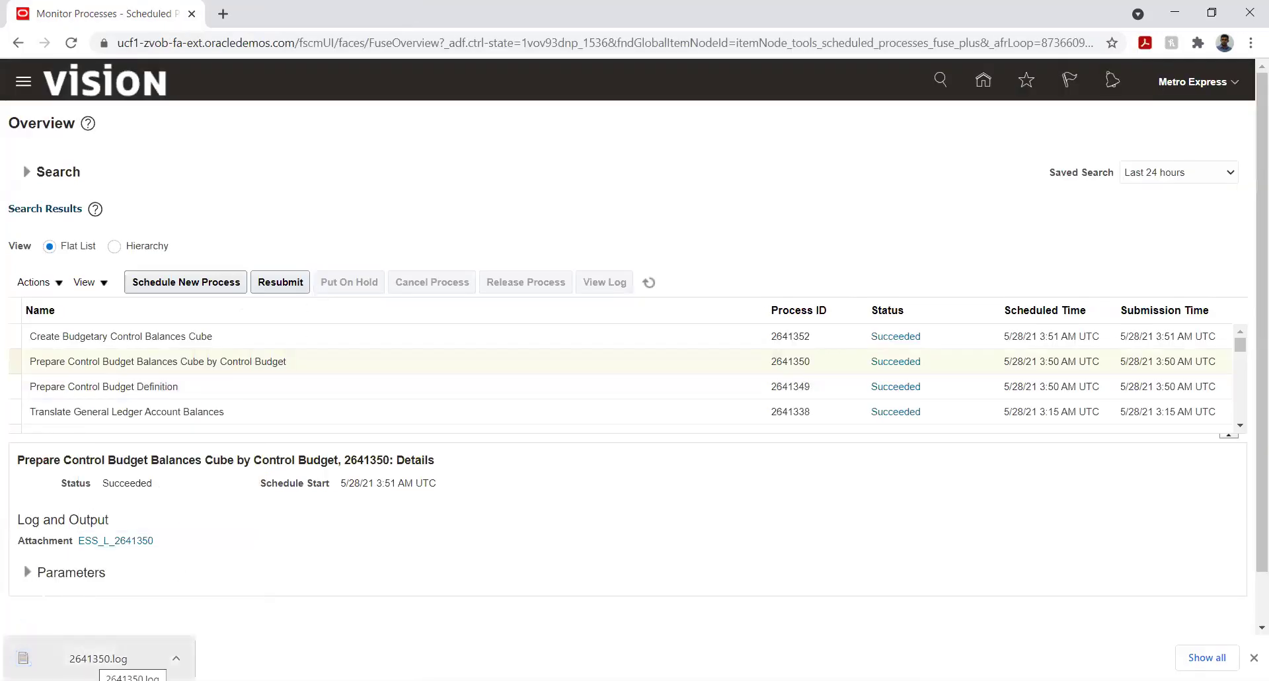
left_click(90, 658)
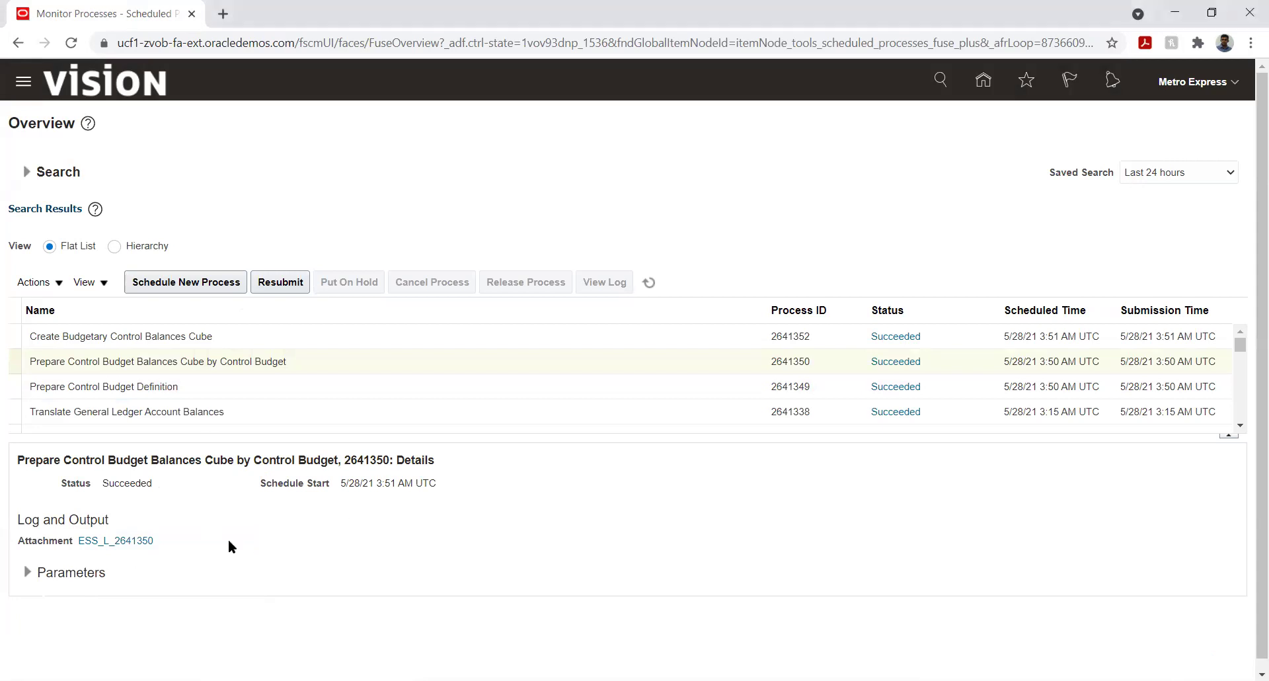
left_click(236, 339)
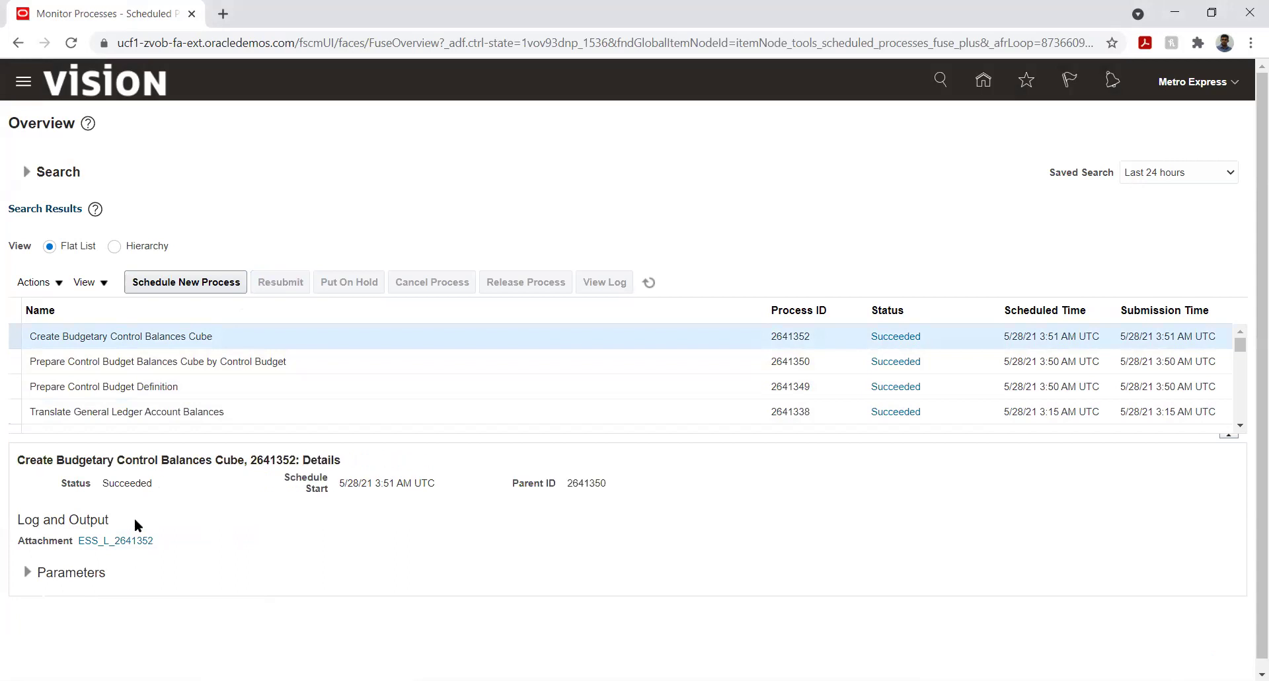
left_click(132, 540)
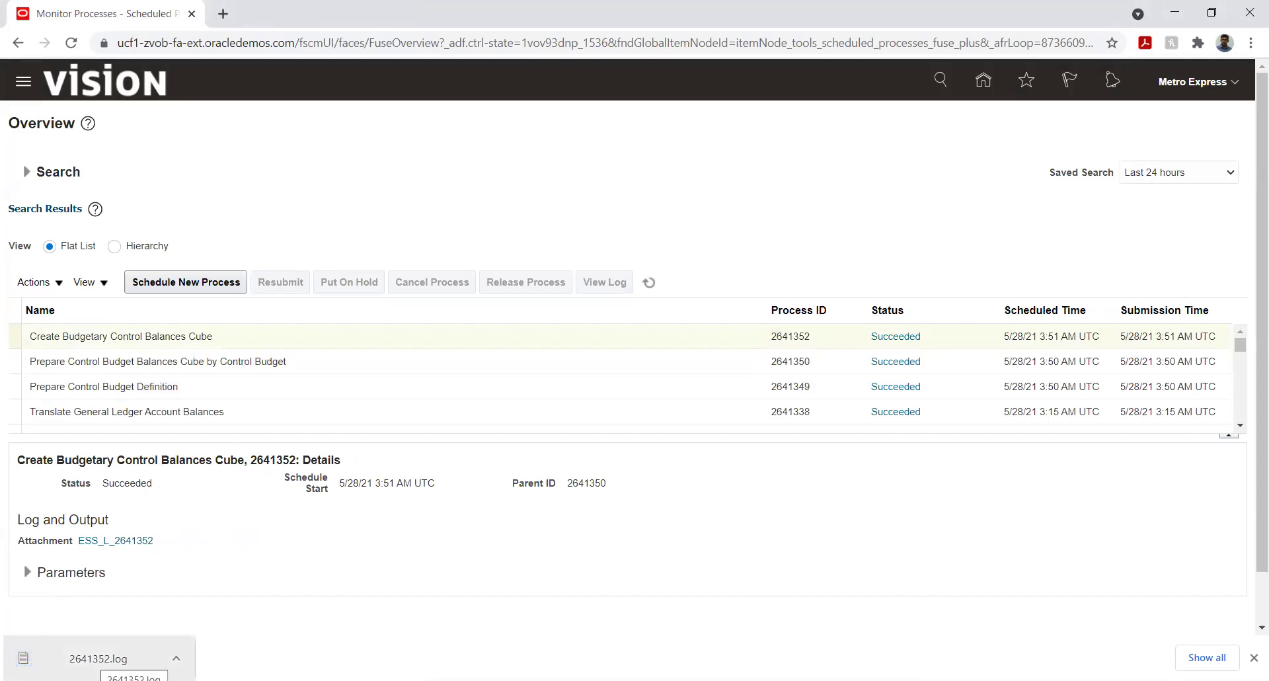
left_click(94, 659)
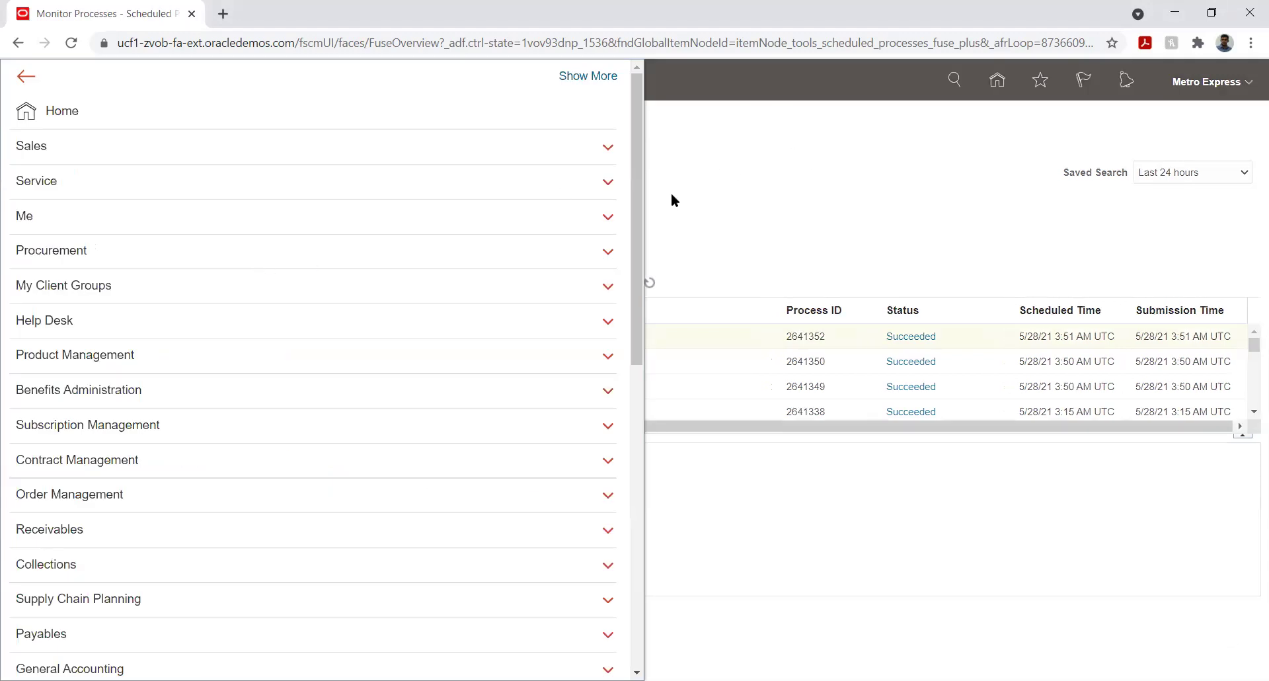
Go to the Security Console, search the user accounts for Metro, and open the Metro Express account.
scroll(232, 386, "down", 9)
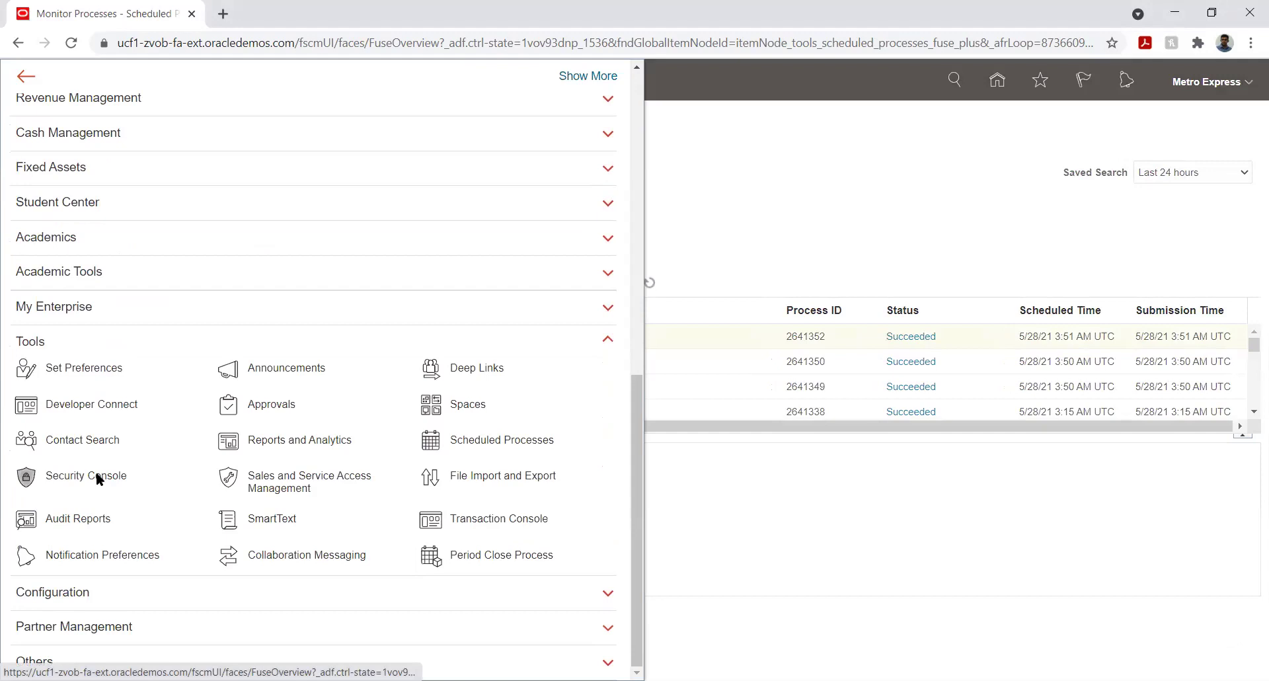
left_click(96, 475)
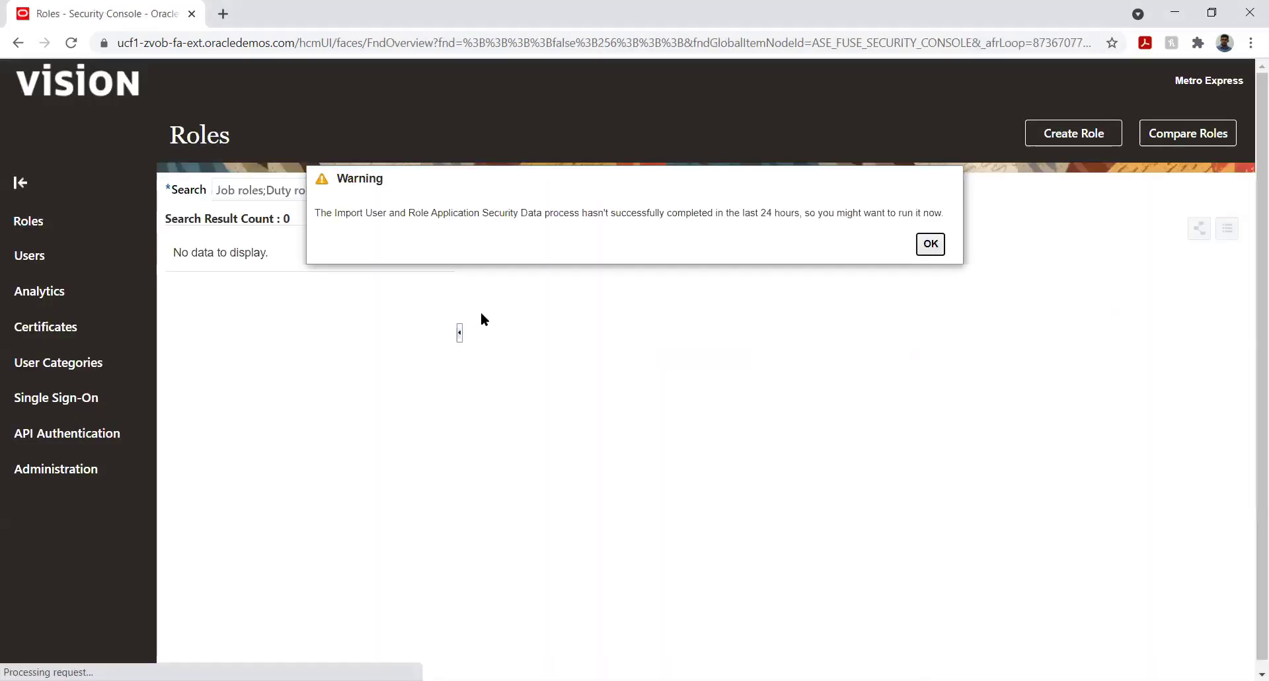
left_click(931, 244)
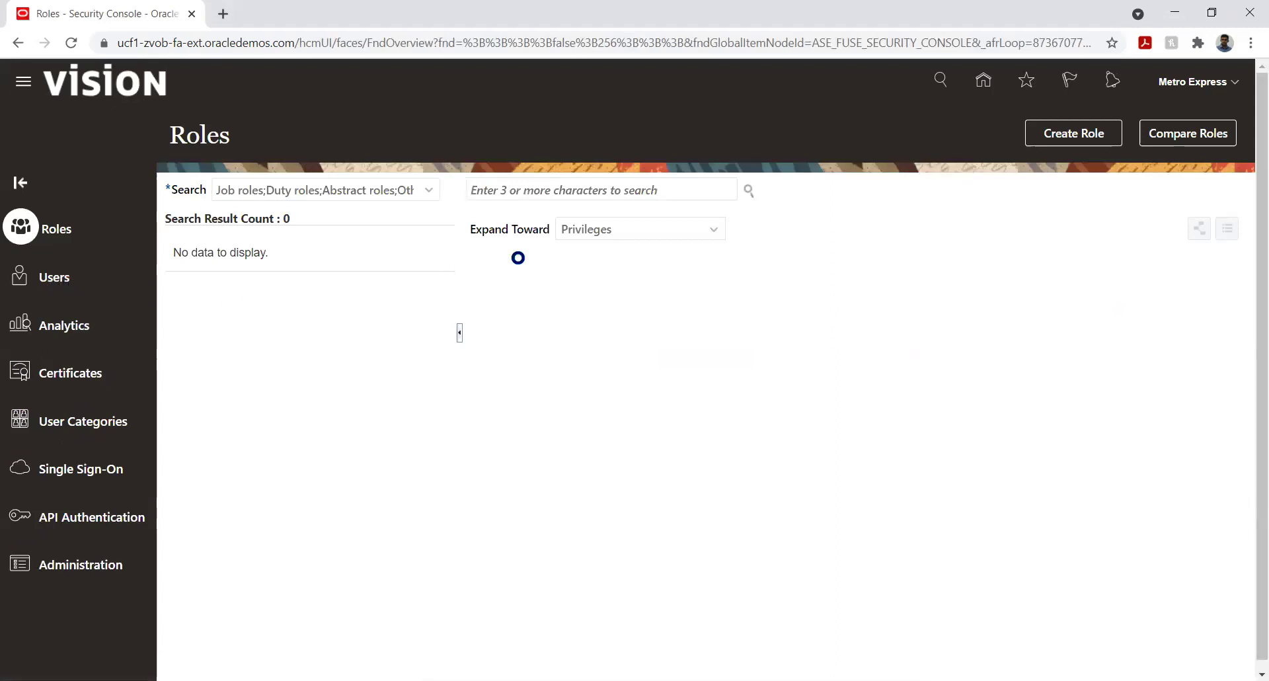
left_click(498, 183)
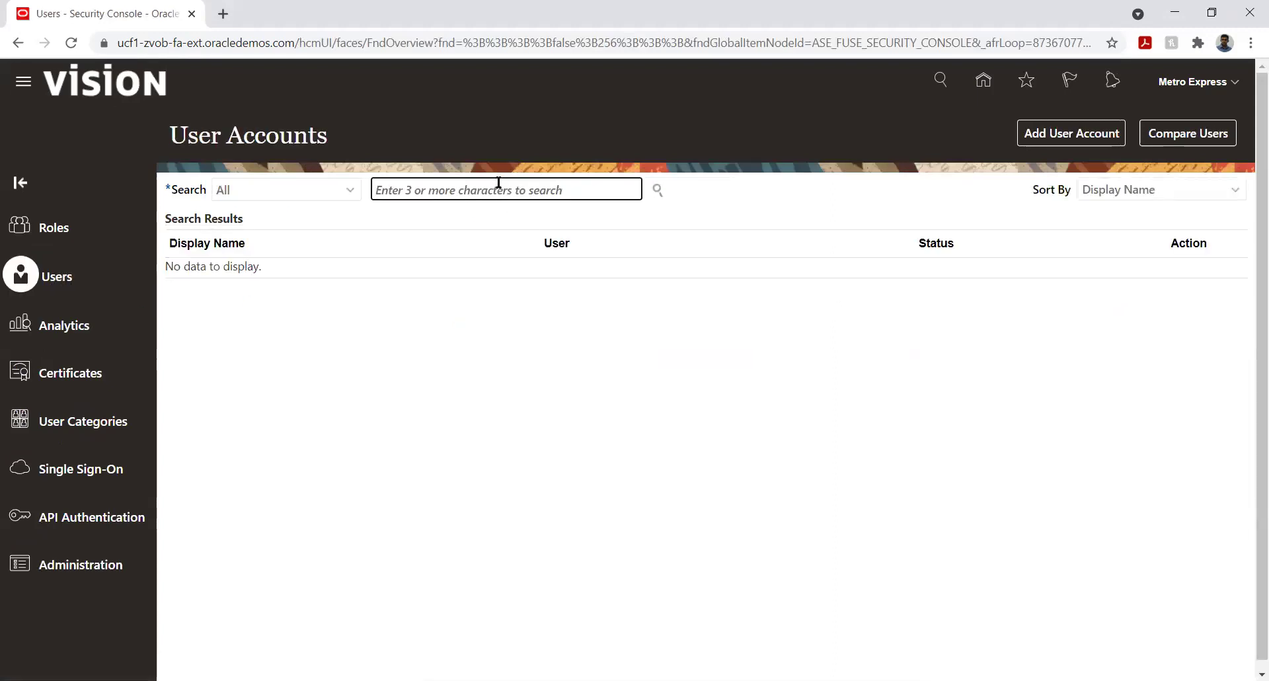
type("Metro")
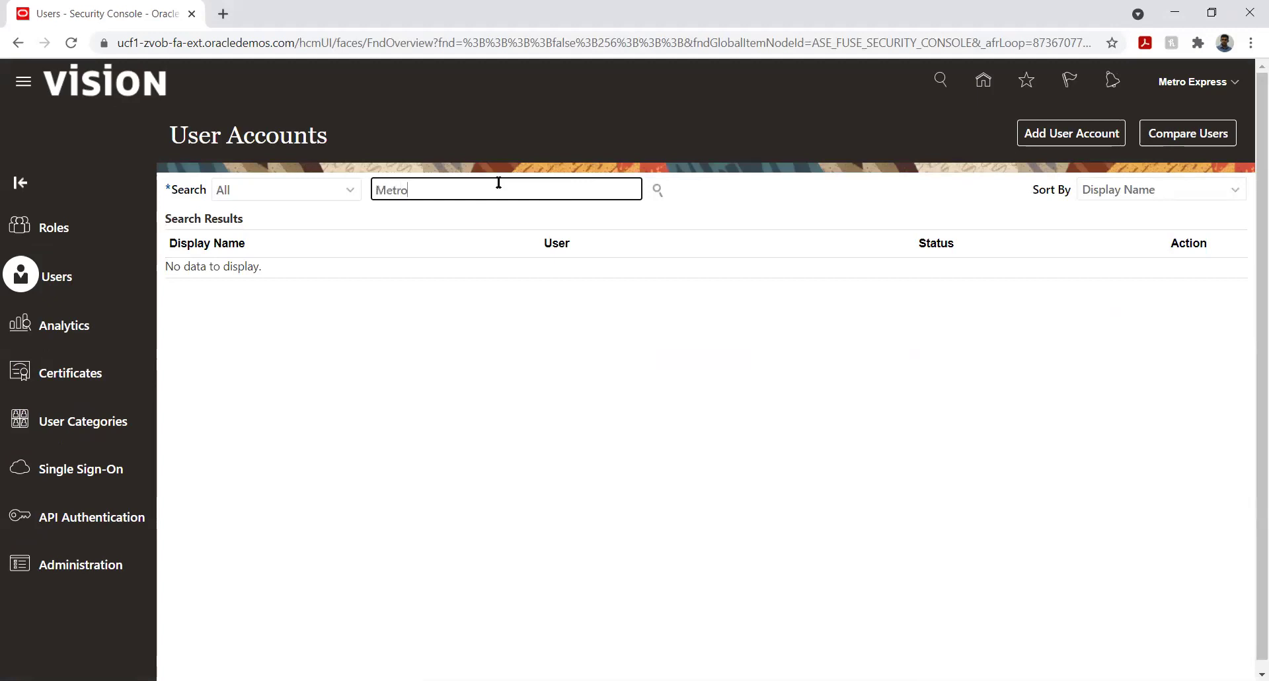
key("Return")
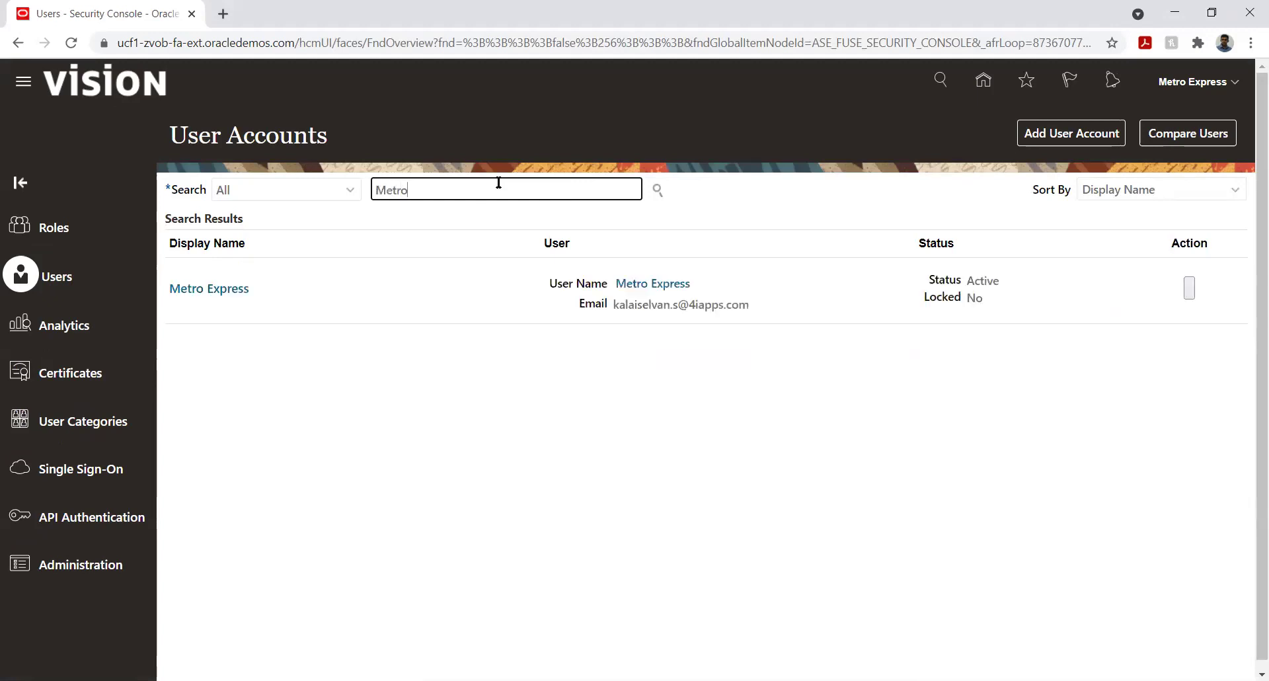
left_click(198, 290)
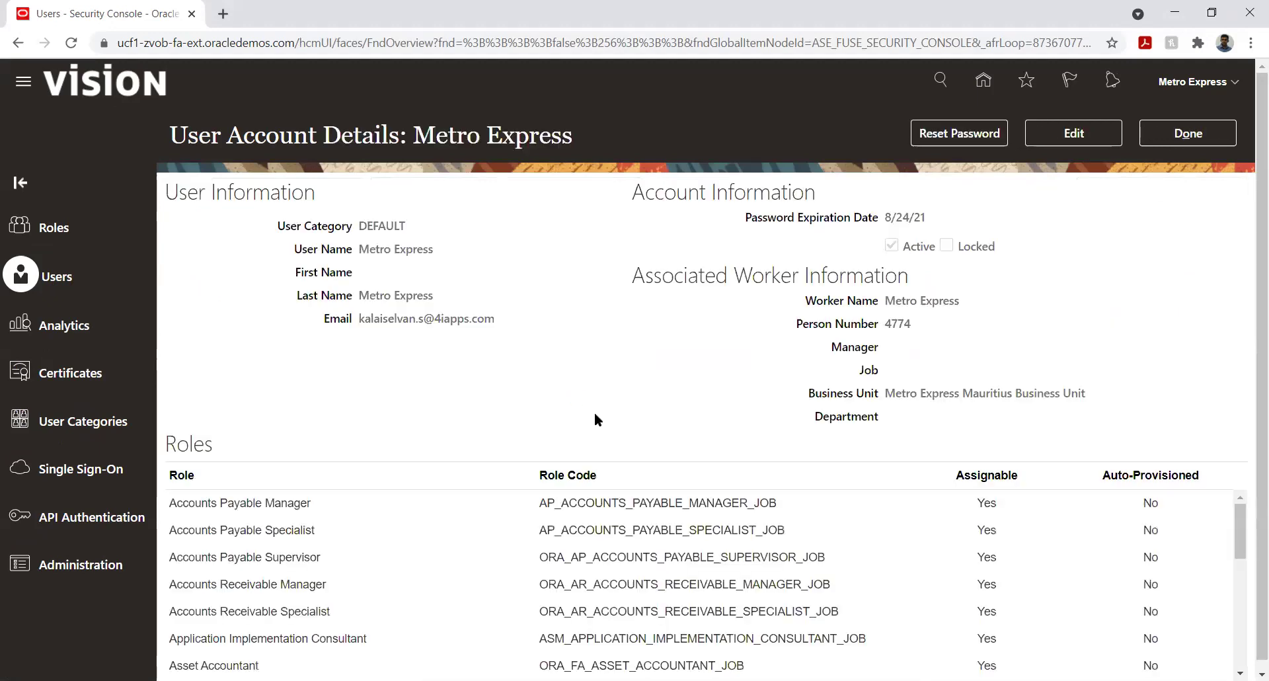
Edit the Metro Express user account and add the Budget Preparer role with code ORA_XCC_BUDGET_PREPARER_JOB.
left_click(1110, 143)
left_click(924, 598)
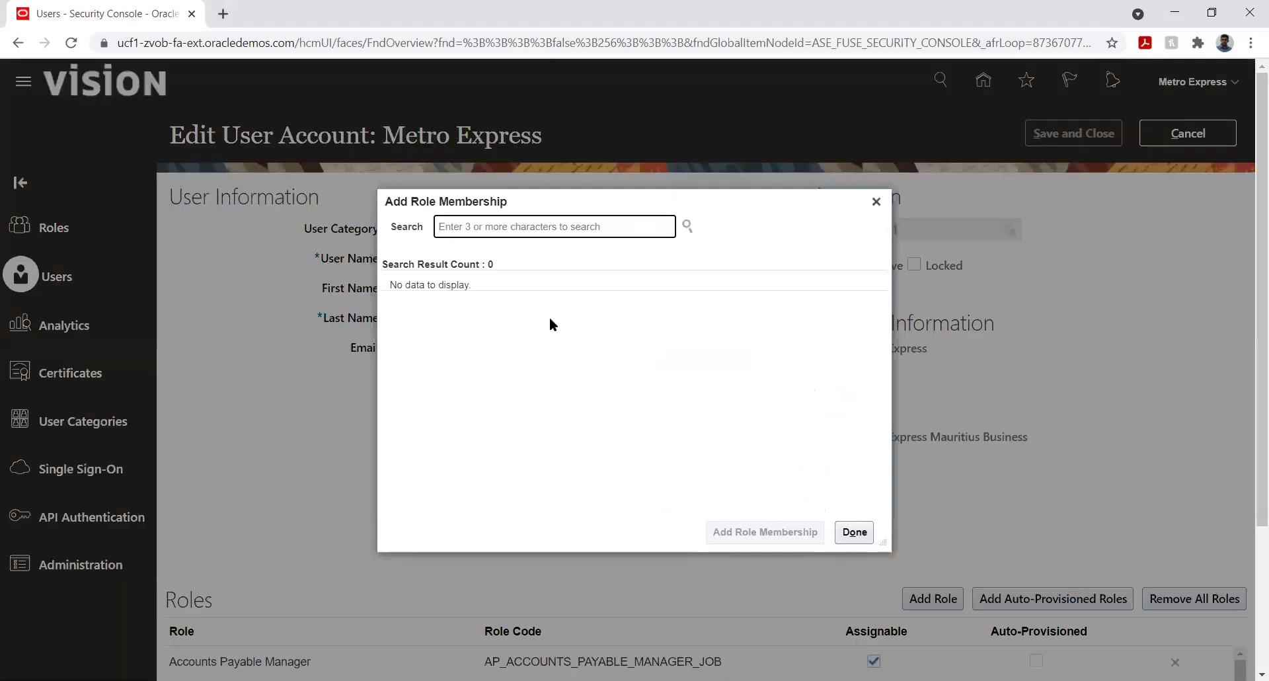
type("Budg")
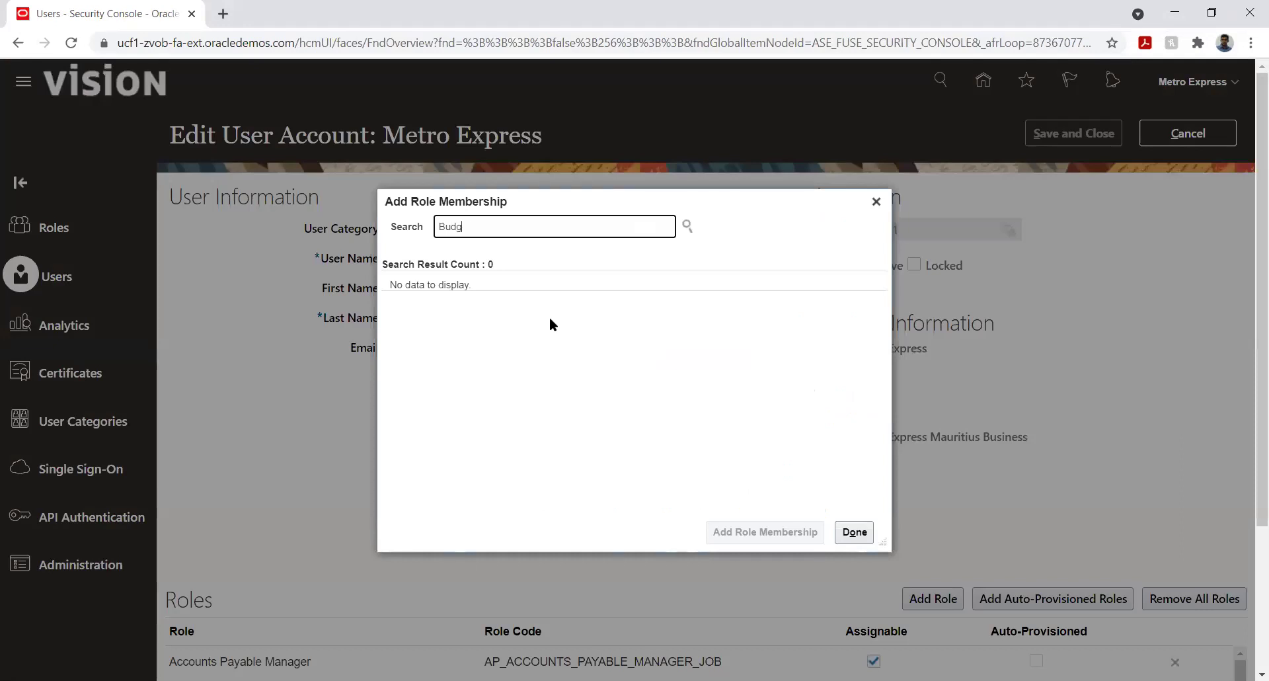
type("et prep")
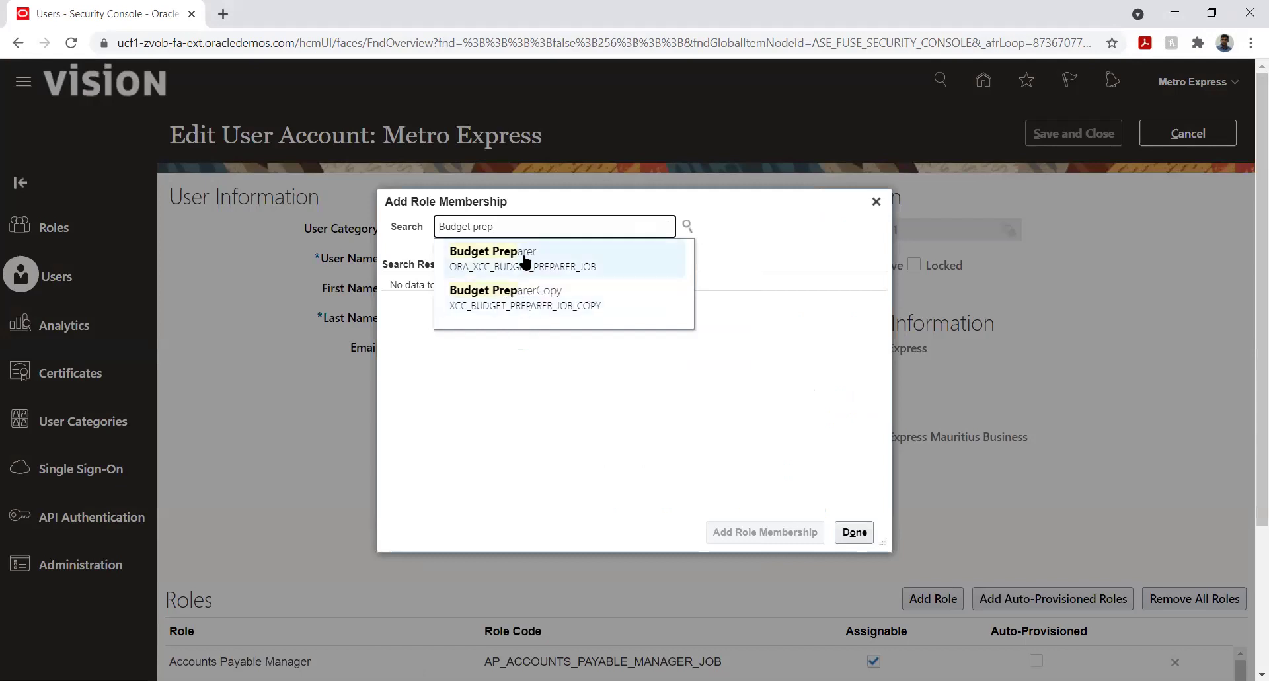
left_click(526, 261)
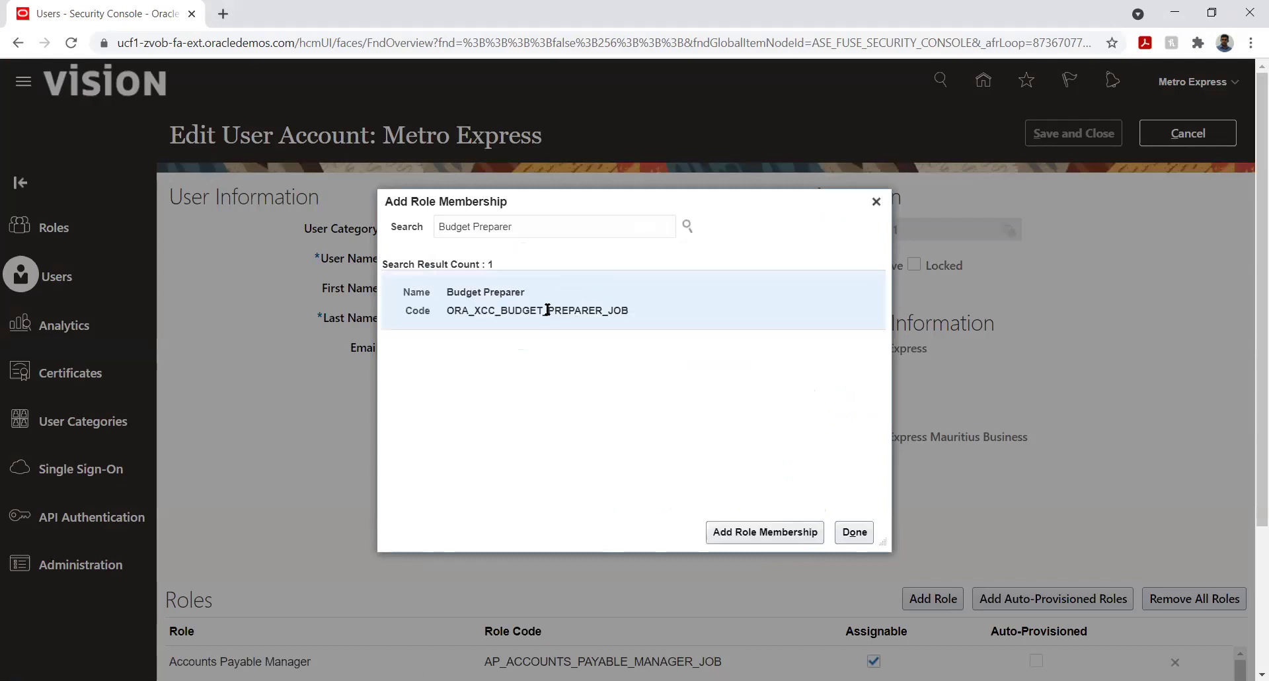
left_click(741, 533)
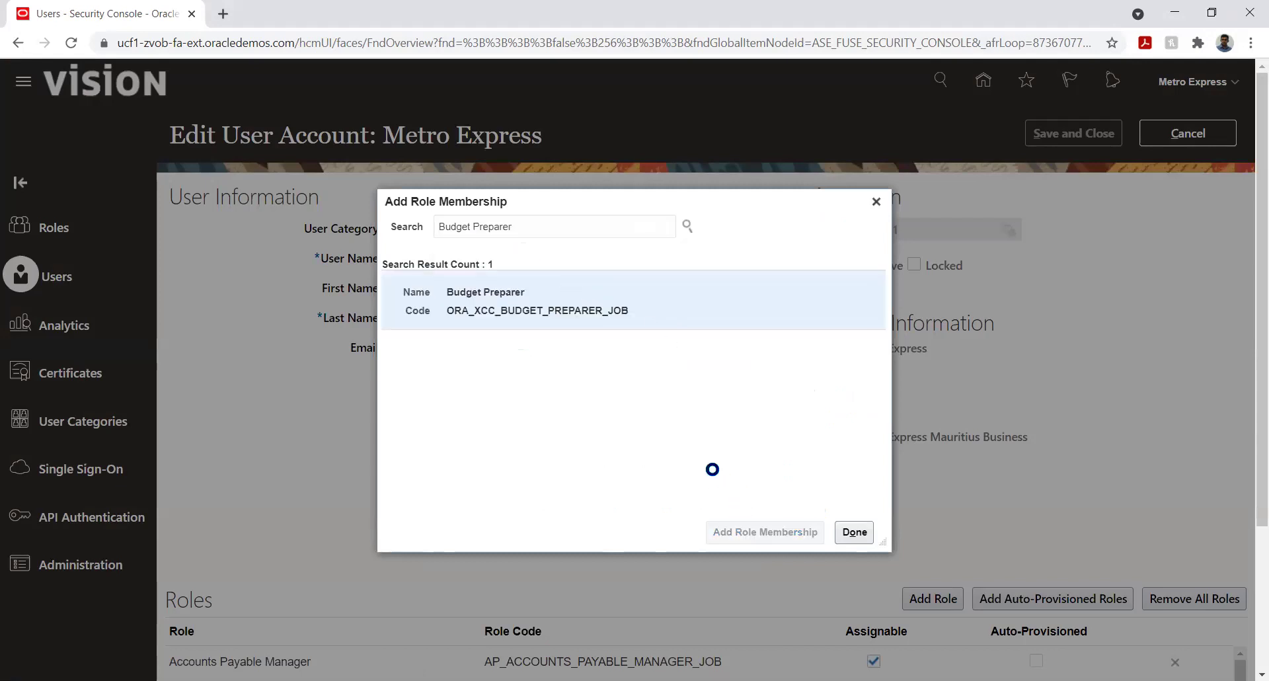
Add the Budget Analyst role with code ORA_XCC_BUDGET_ANALYST_JOB to the Metro Express account.
left_click(540, 228)
double_click(540, 228)
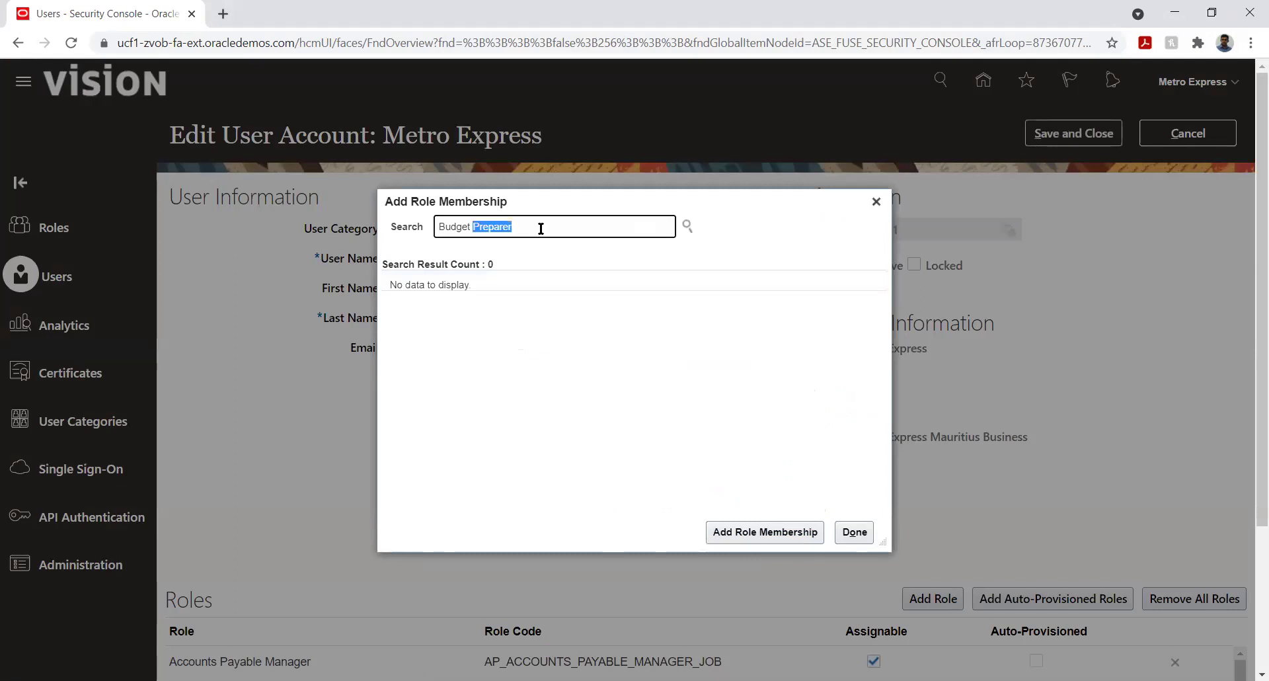
type("analyst")
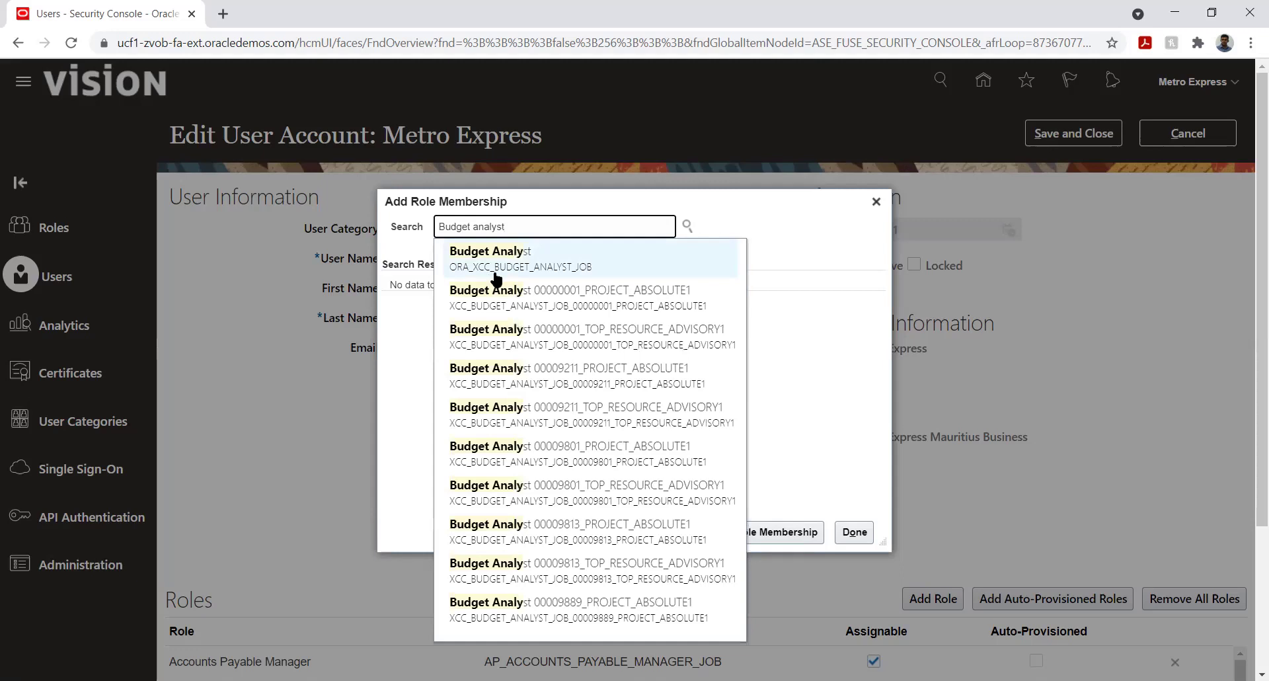
left_click(492, 271)
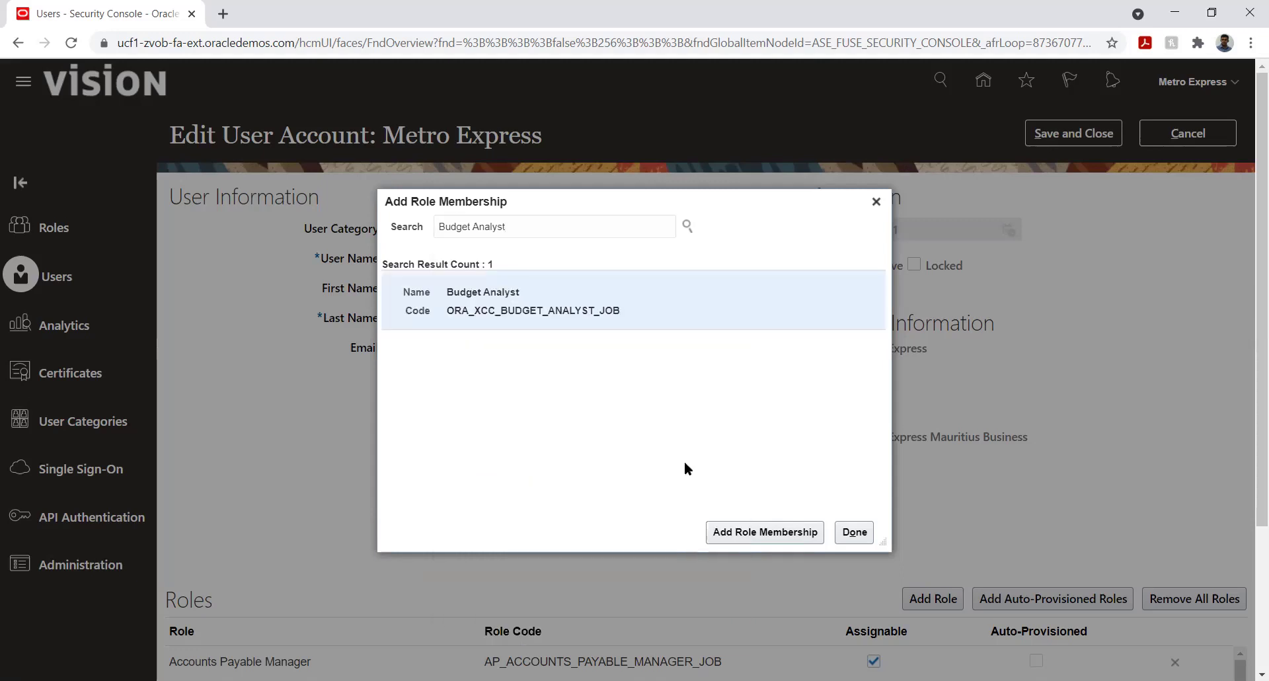
left_click(760, 531)
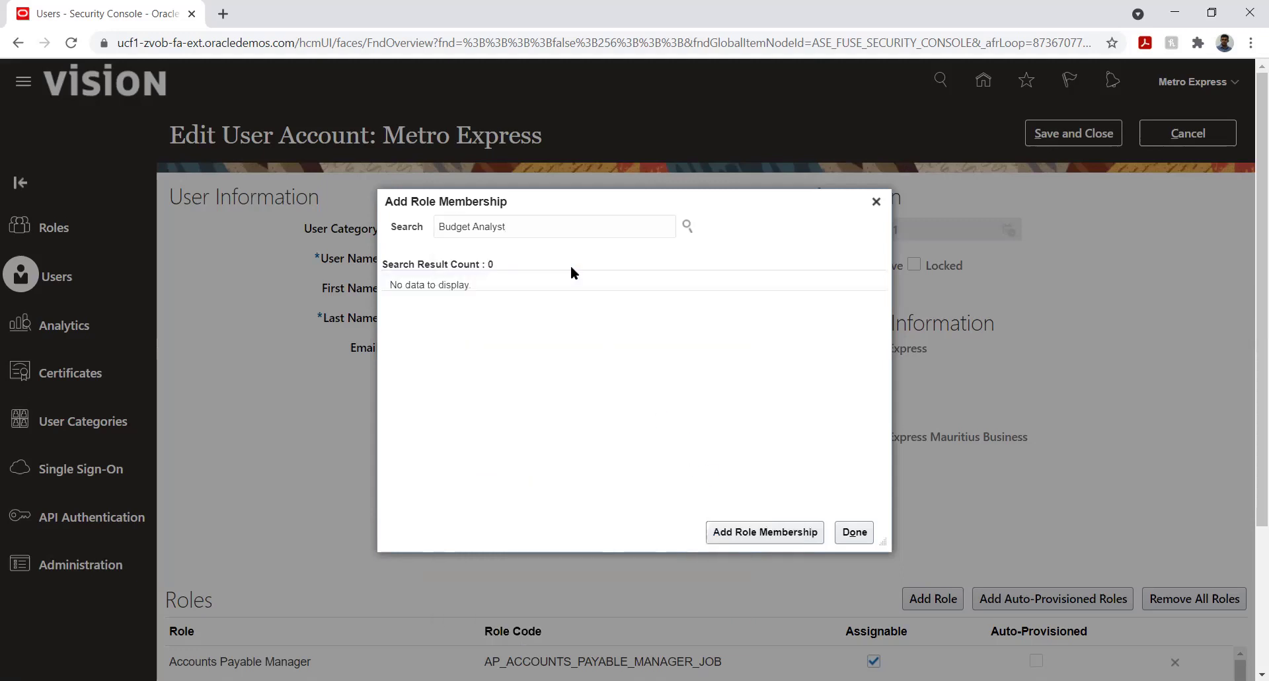
Add the Budget Manager role with code ORA_XCC_BUDGET_MANAGER_JOB to the Metro Express account, and save and close the account.
double_click(552, 229)
type("manage")
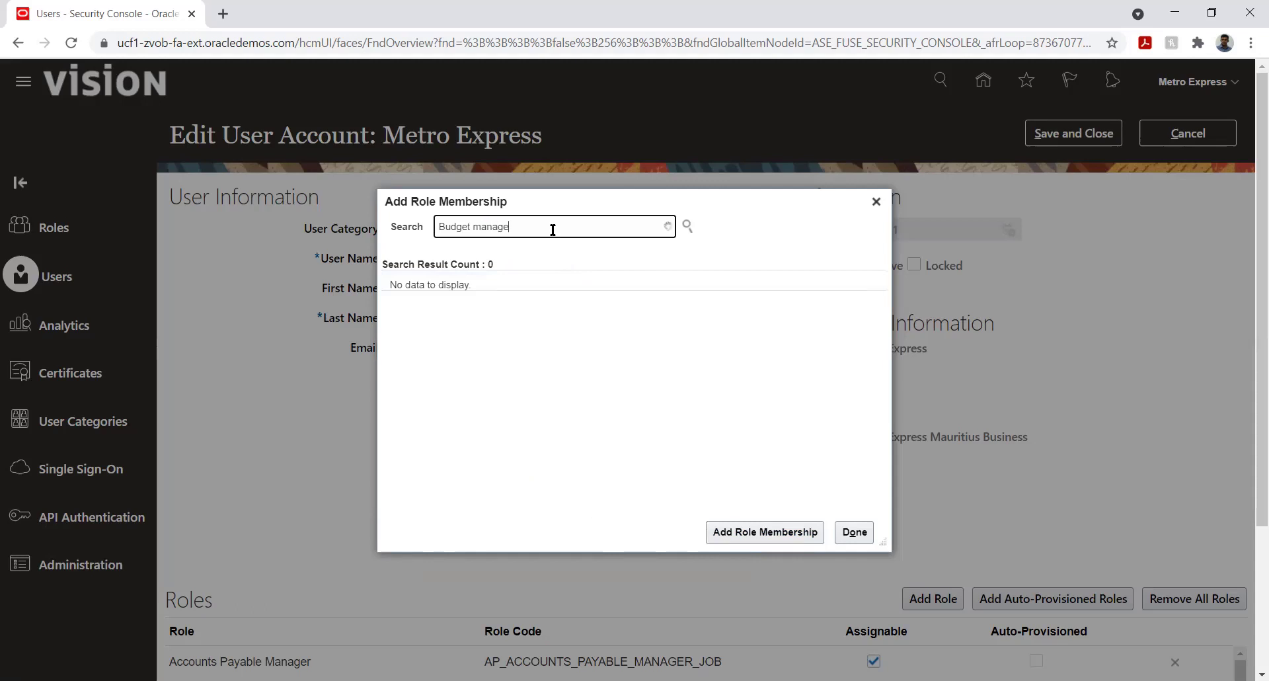
type("r")
left_click(571, 255)
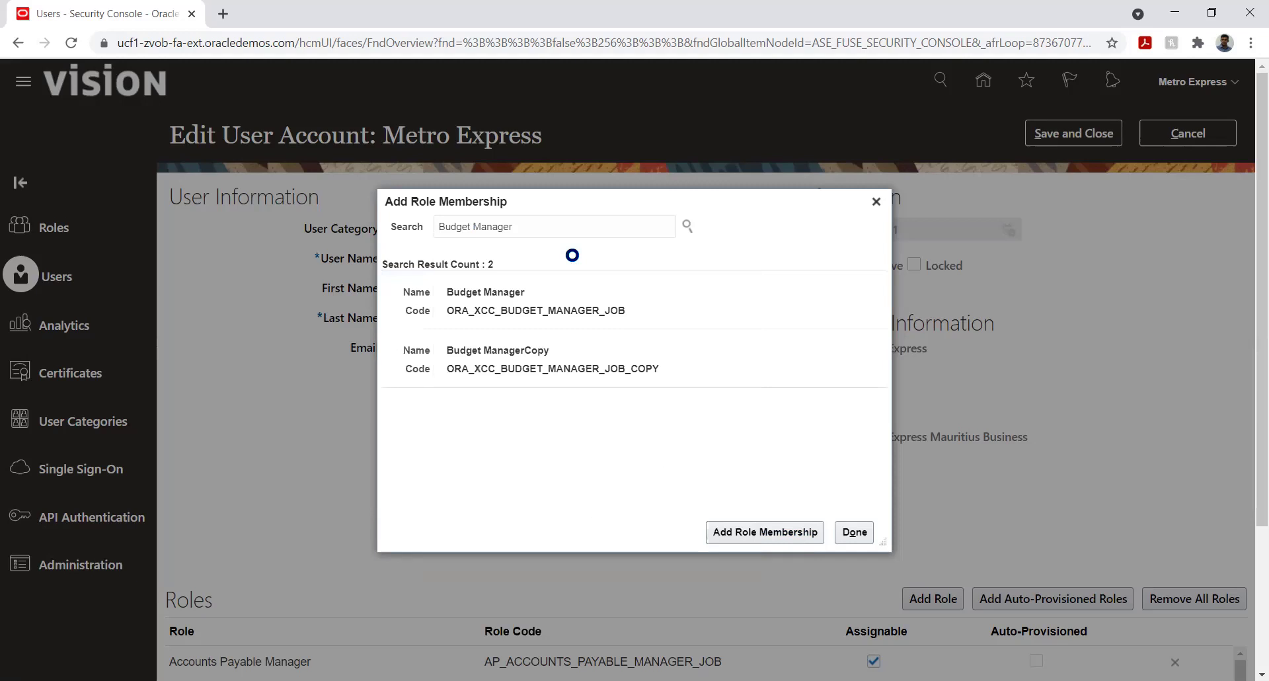
left_click(567, 303)
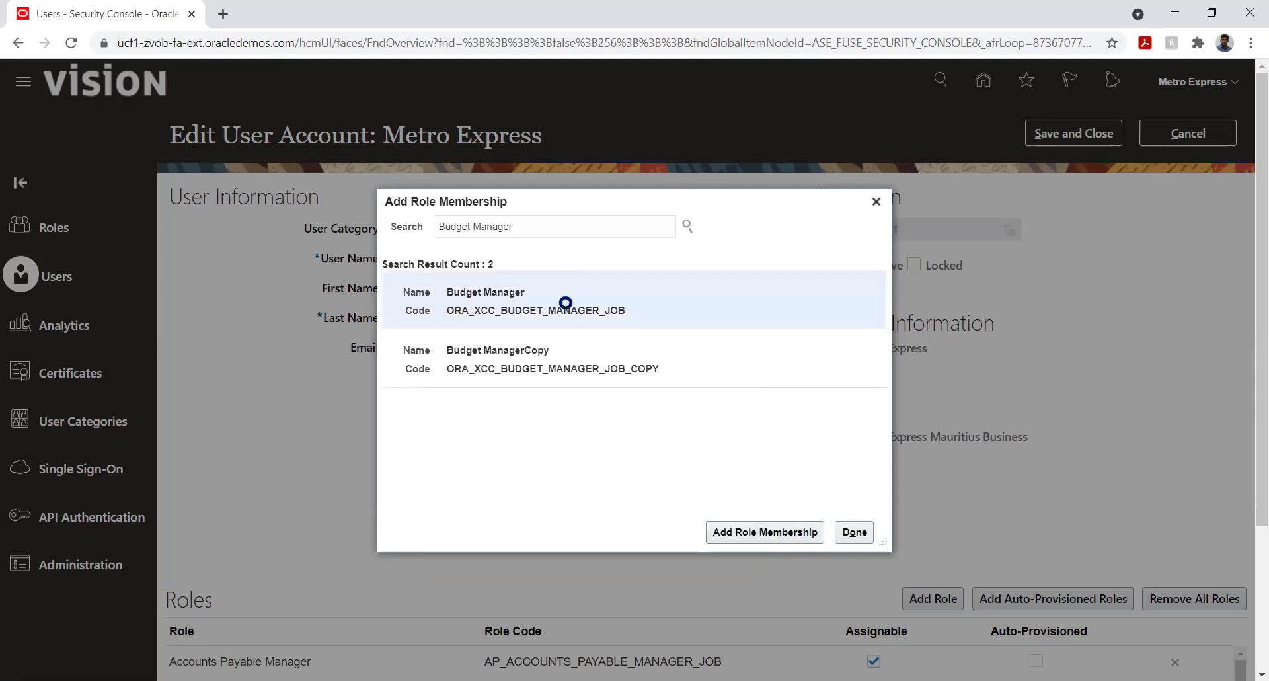
left_click(764, 533)
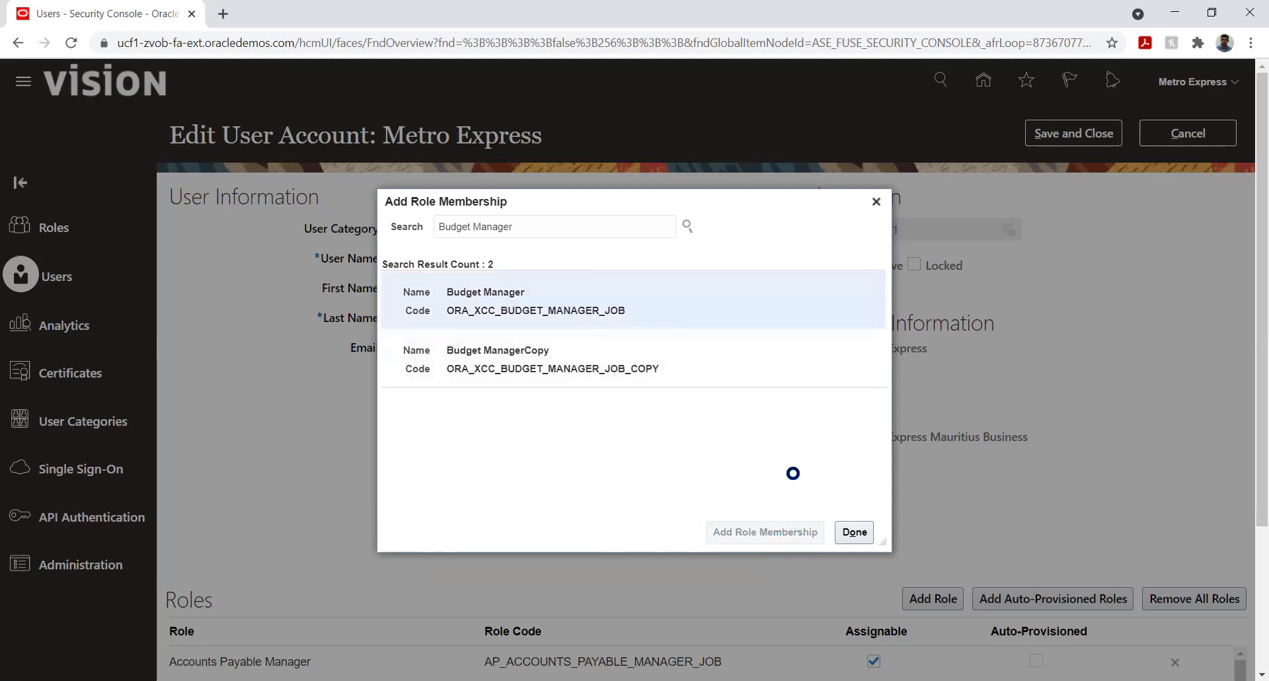
left_click(859, 532)
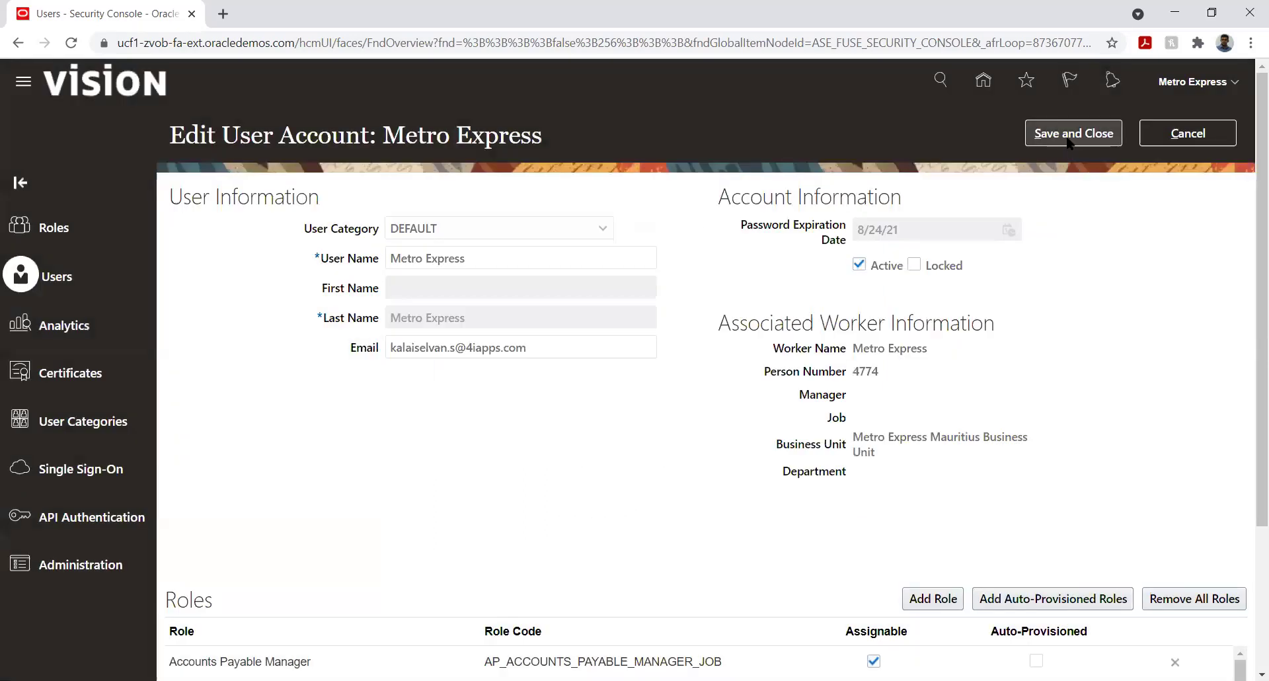
left_click(1066, 140)
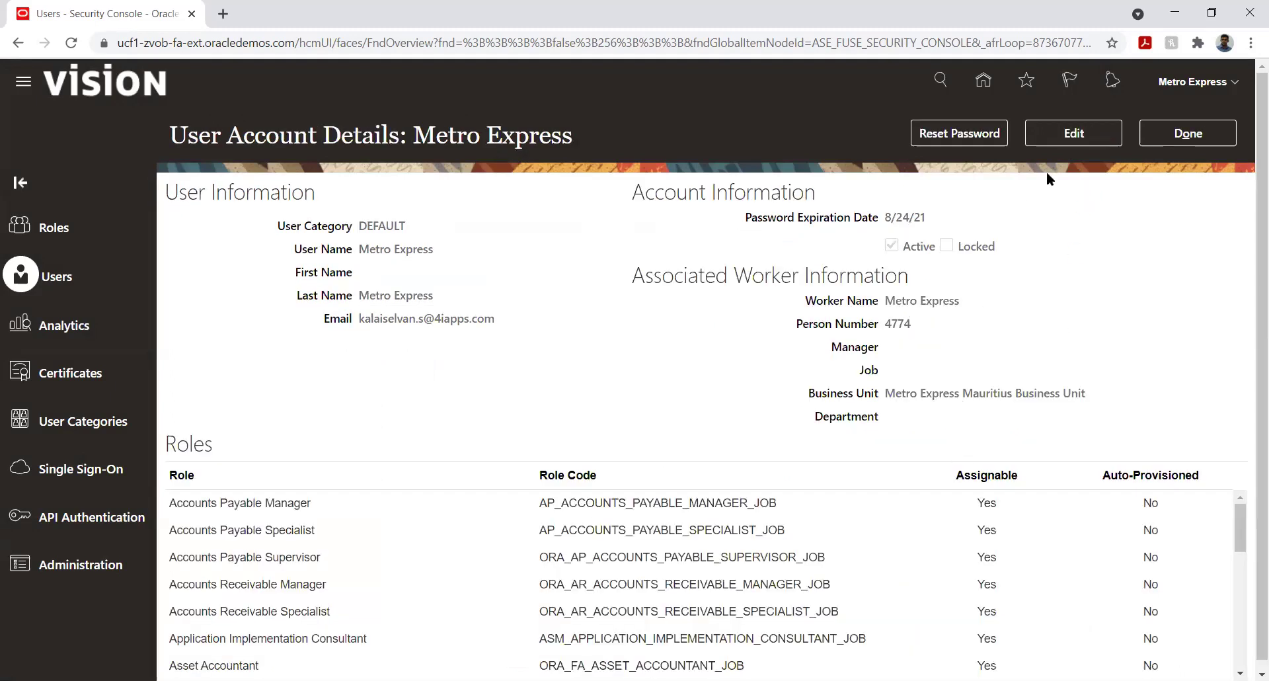
left_click(1187, 140)
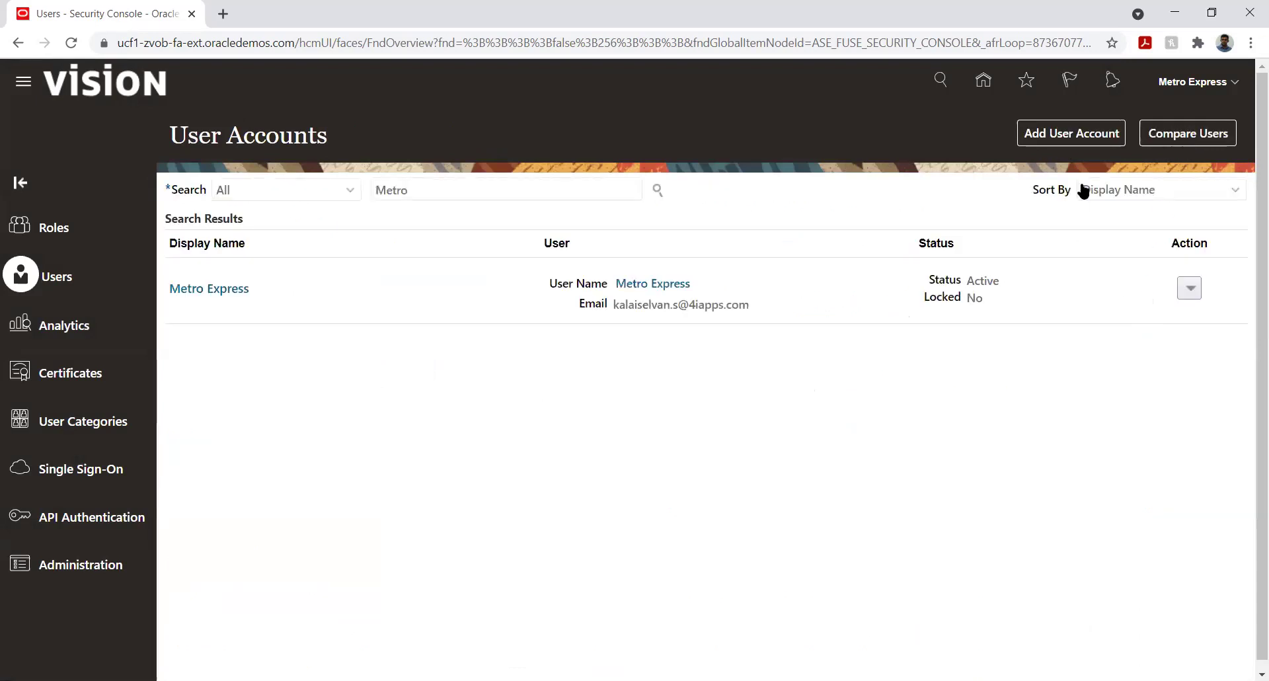
Sign out and sign back in as Metro Express by entering the user ID and the account password.
left_click(1231, 82)
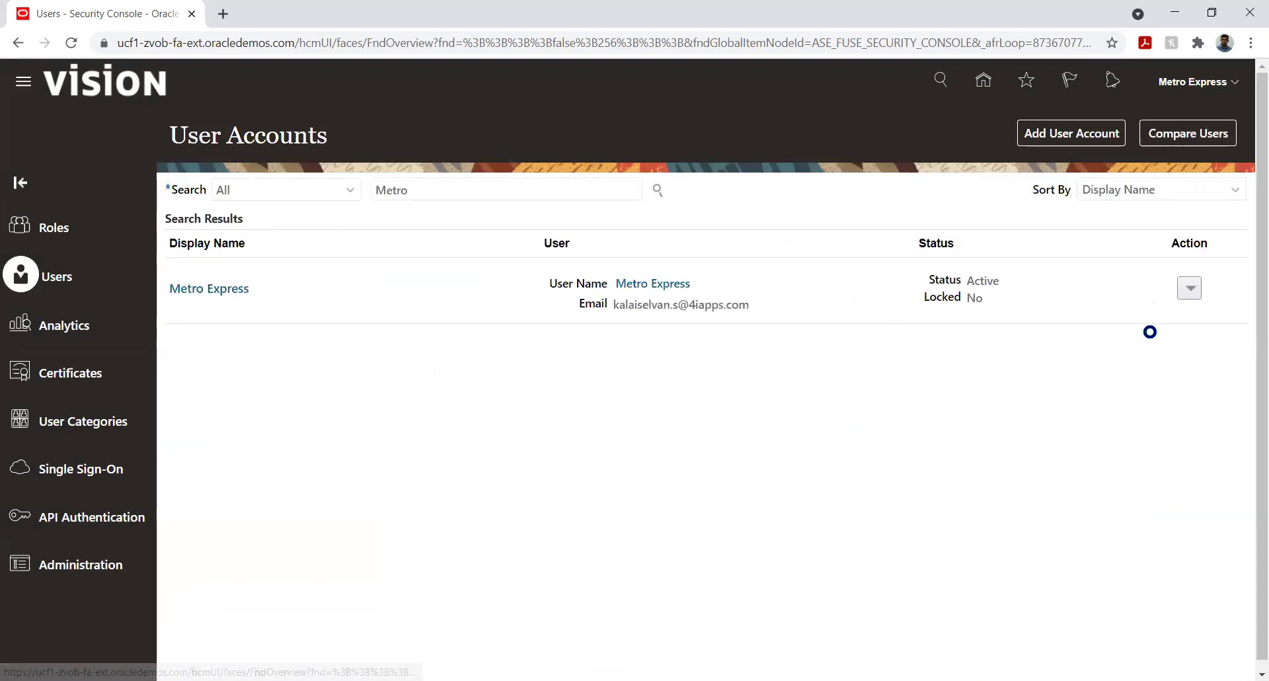
left_click(1204, 113)
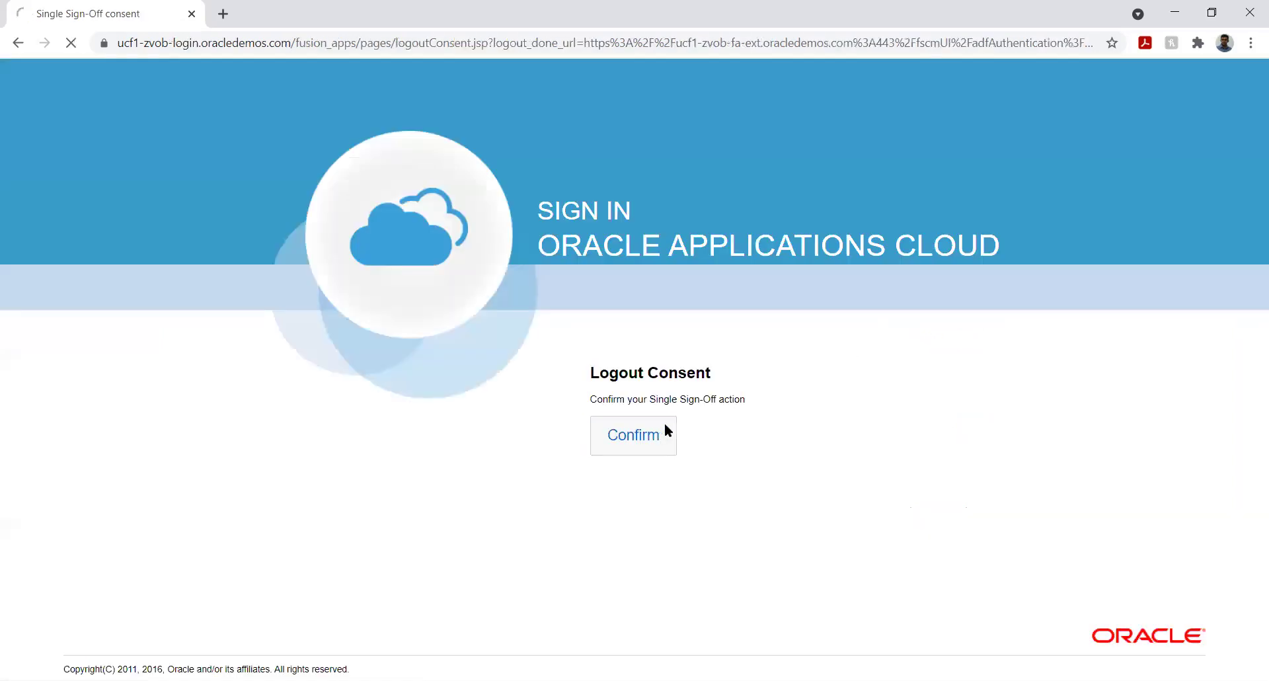
left_click(665, 422)
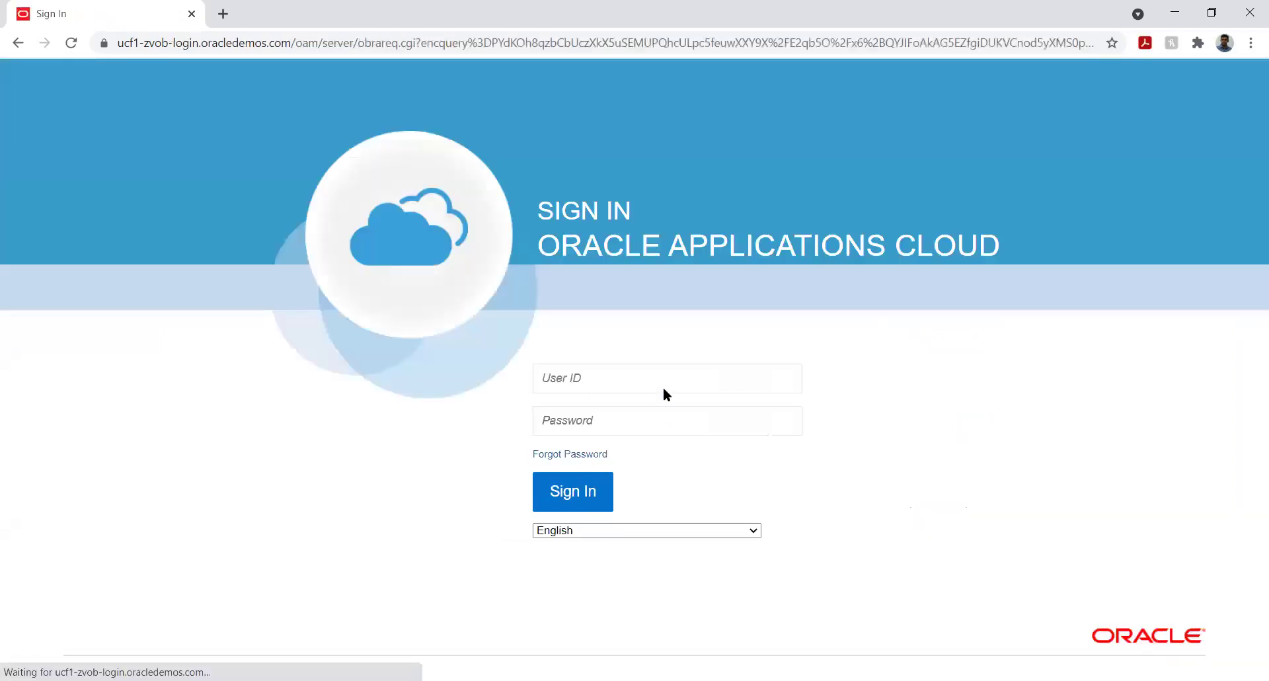
left_click(579, 374)
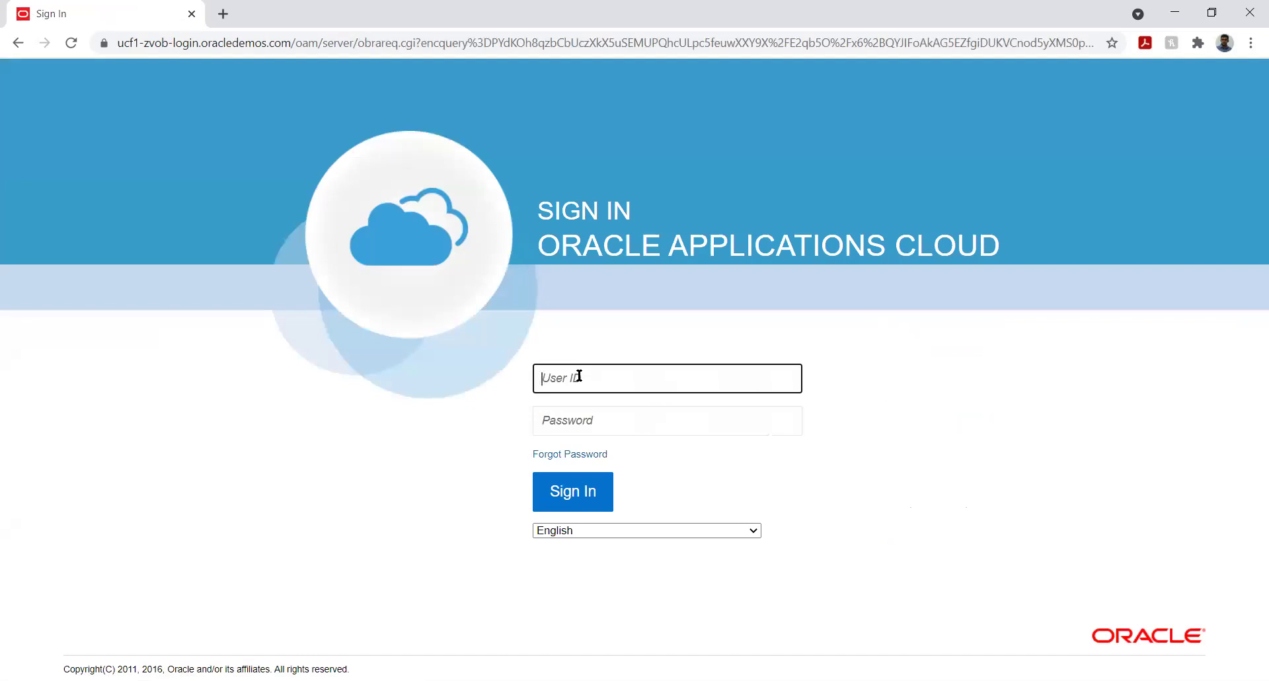
type("Metro Express")
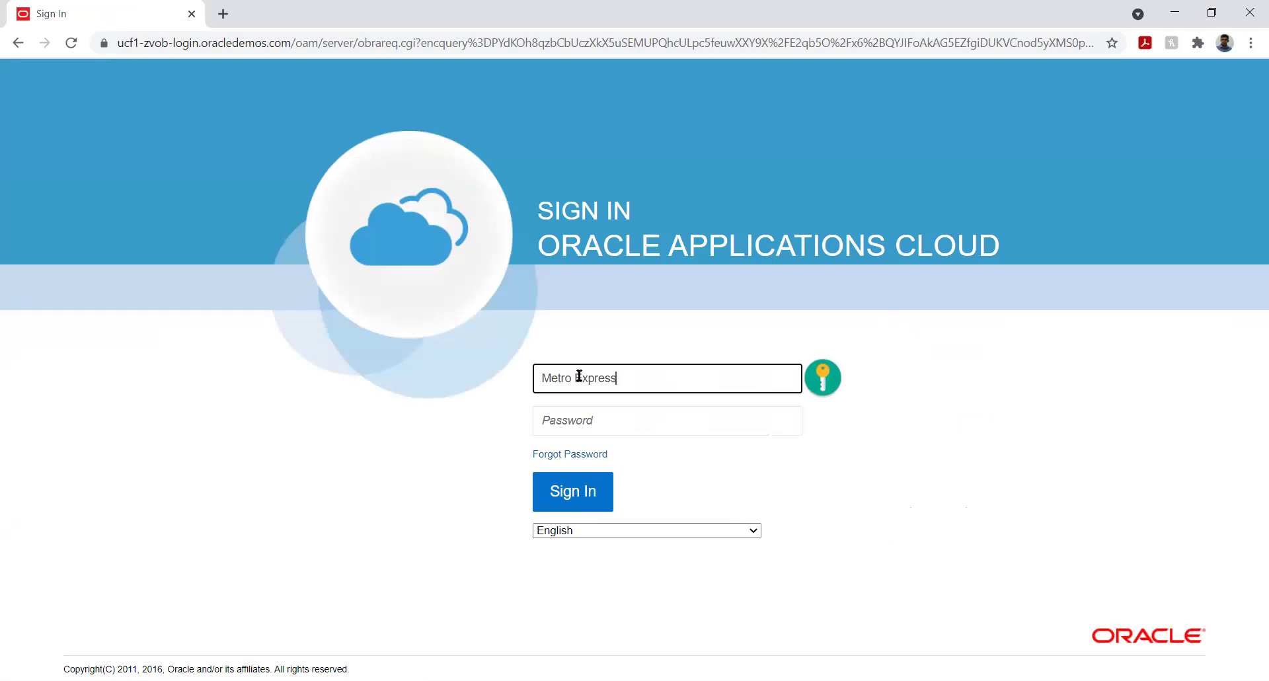
key("Tab")
type("•••••••")
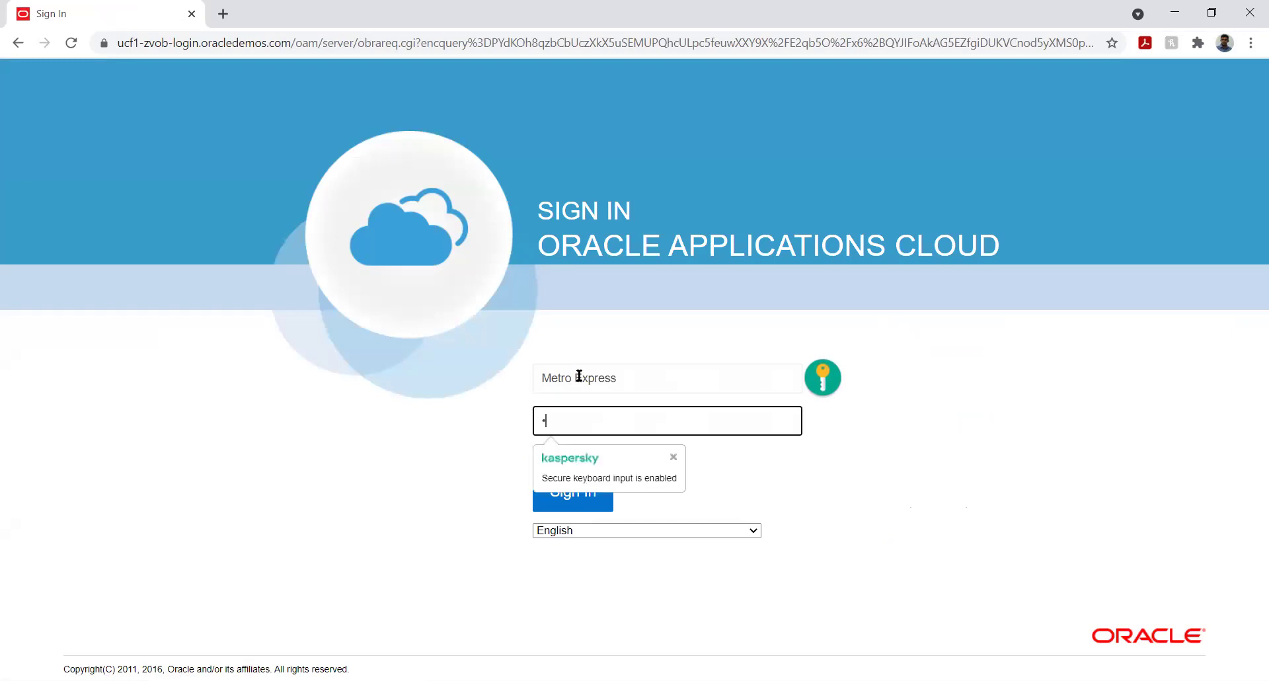
type("•••")
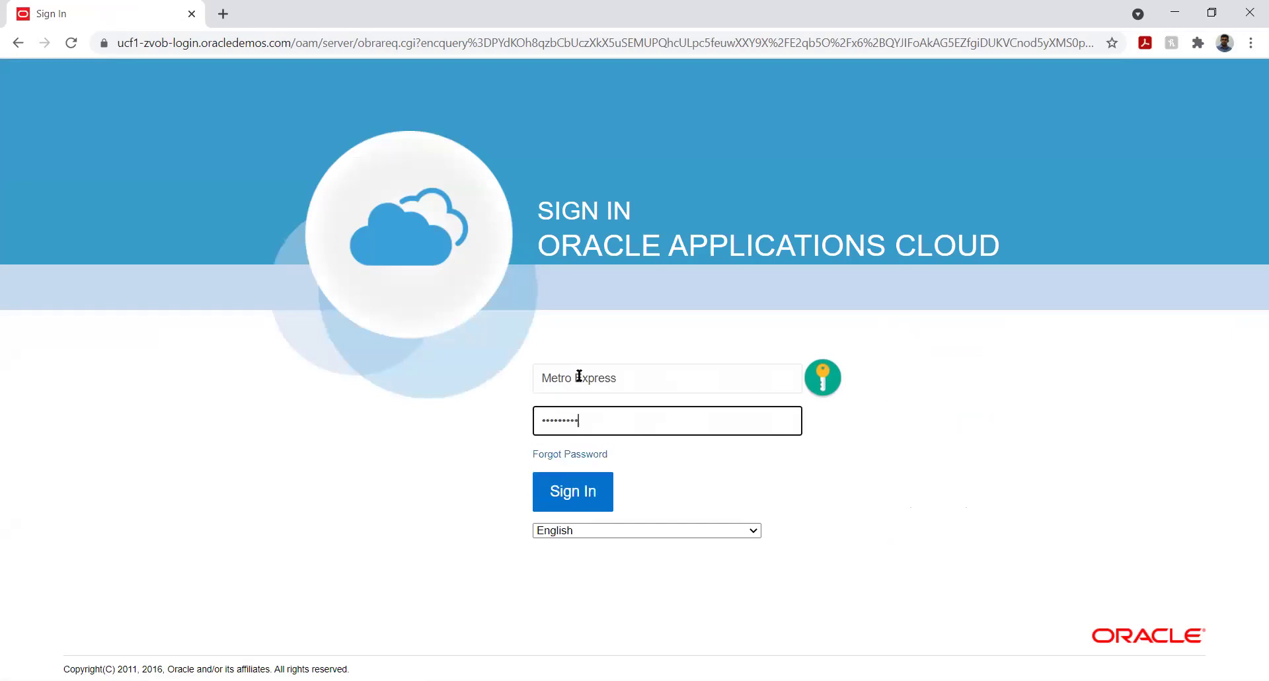
left_click(570, 494)
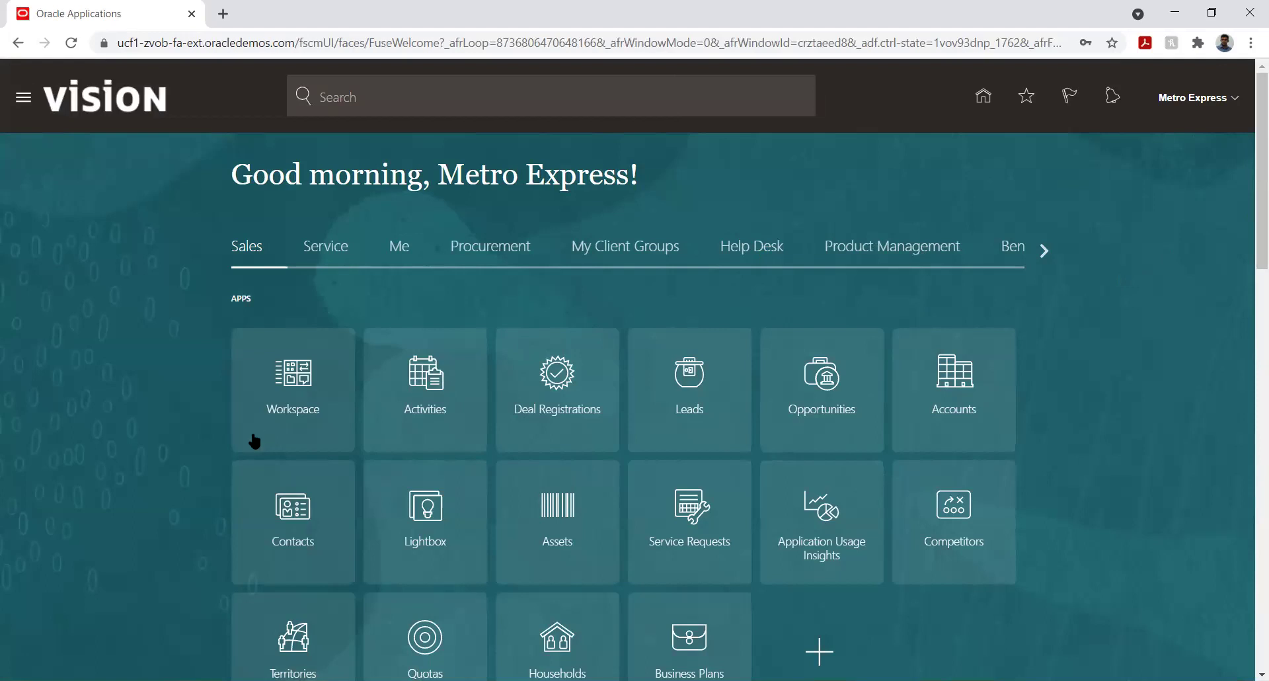
Look through the app groups on the home page, including the General Accounting apps, for a budgetary control entry.
left_click(1042, 251)
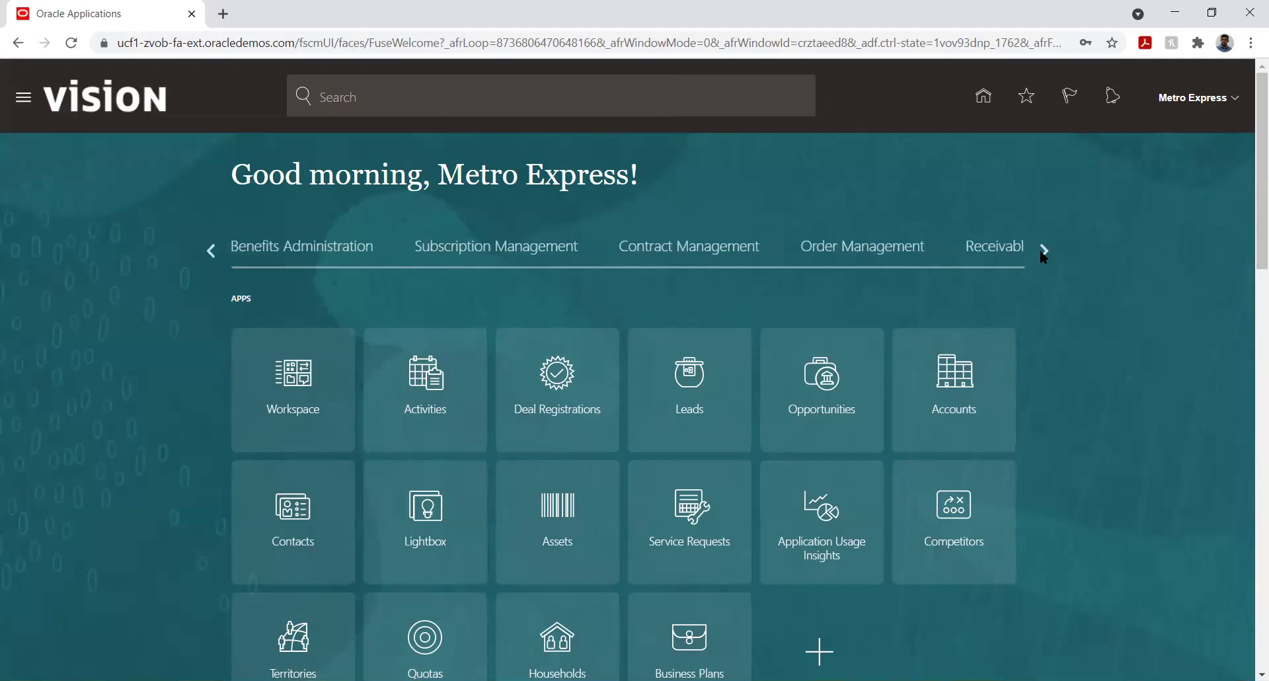
left_click(1042, 254)
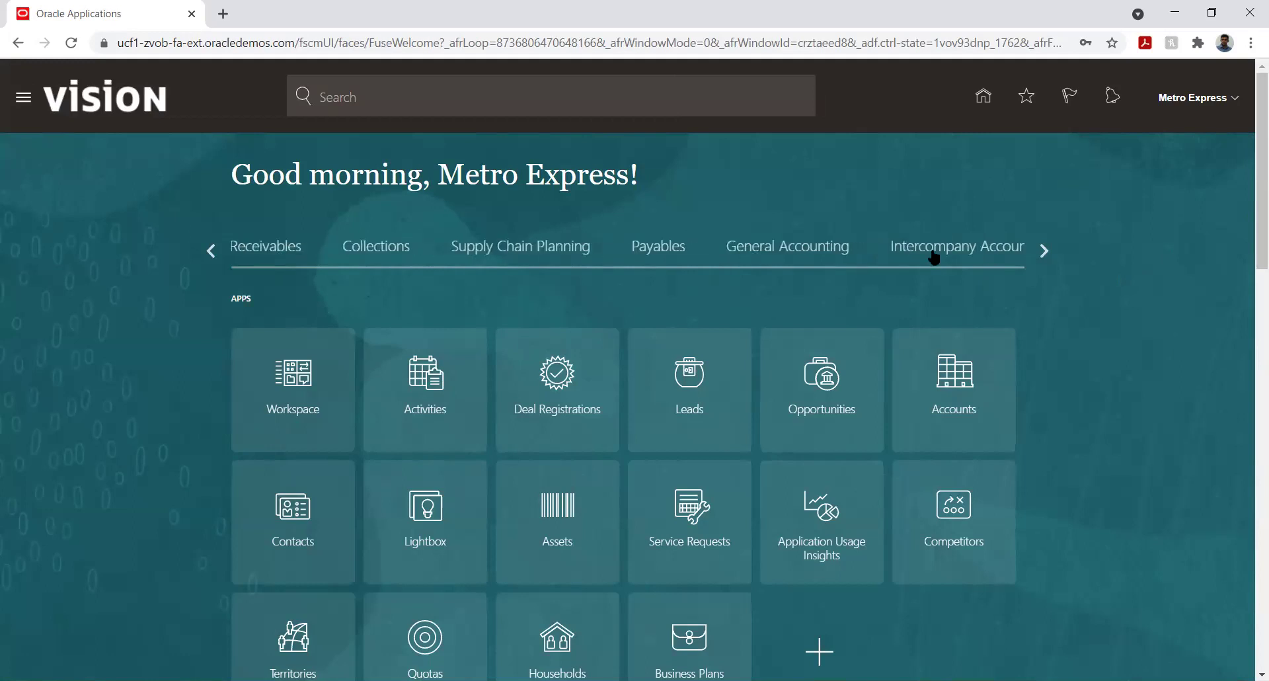
left_click(793, 259)
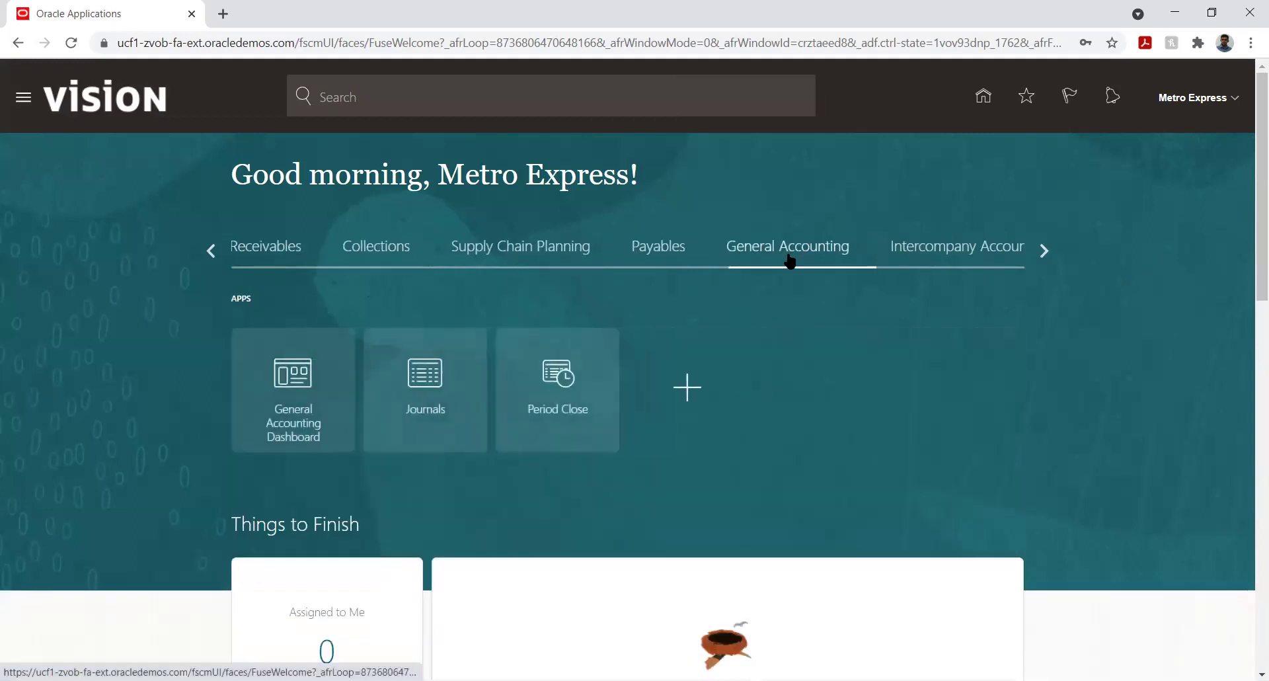
left_click(1042, 251)
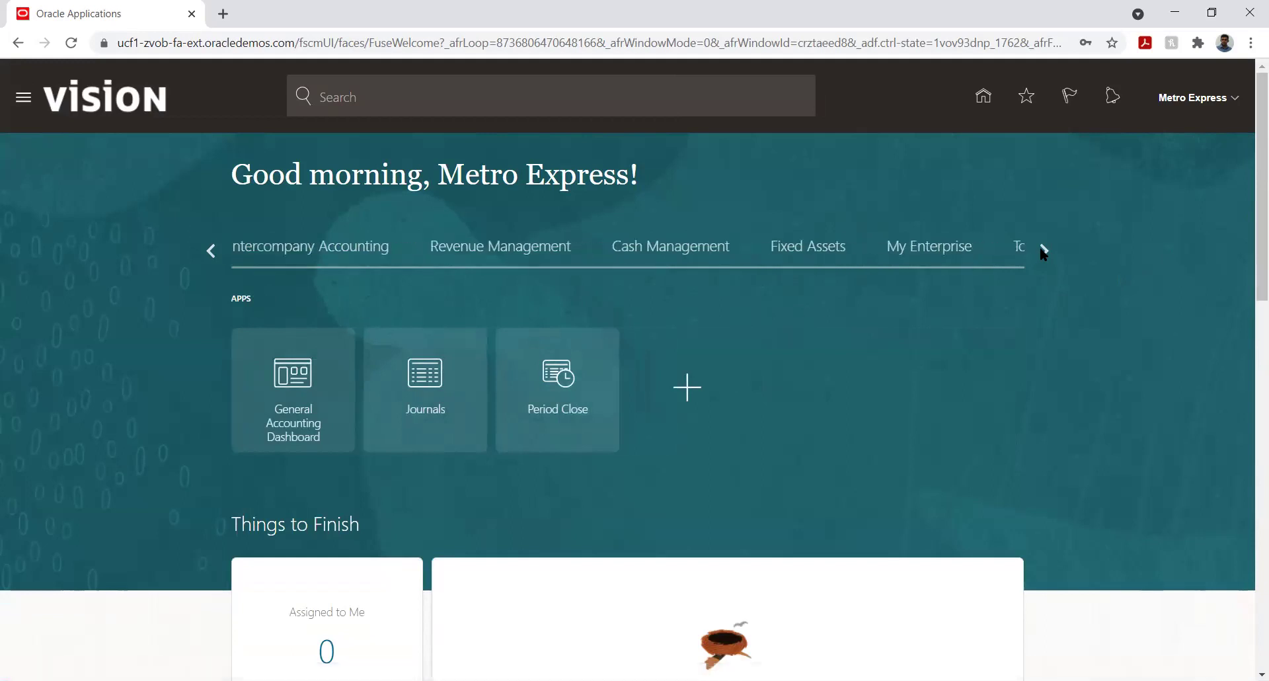
left_click(1043, 252)
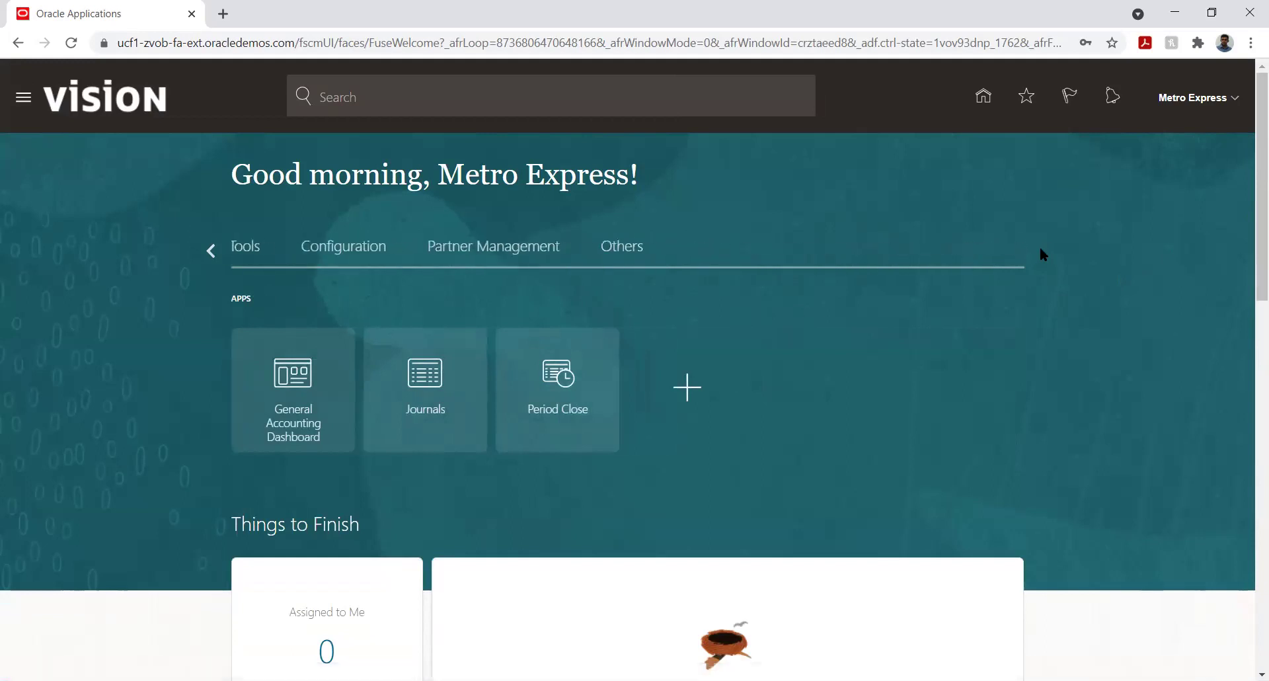
left_click(211, 253)
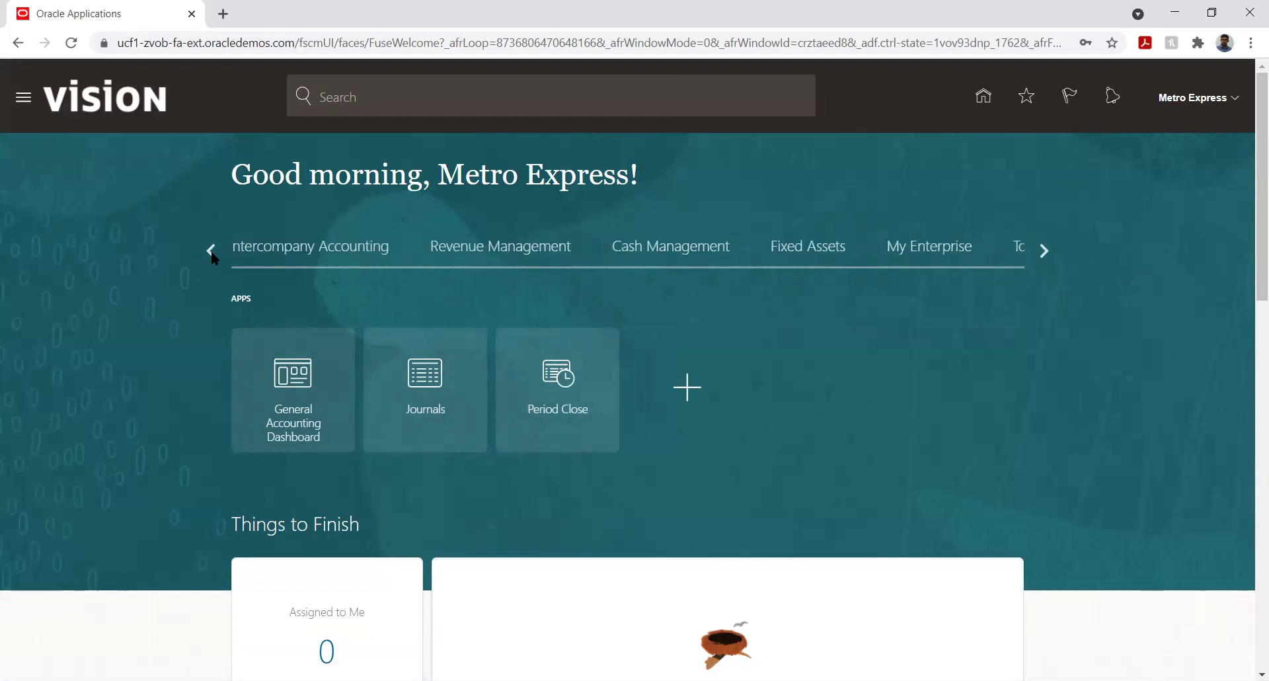
left_click(211, 252)
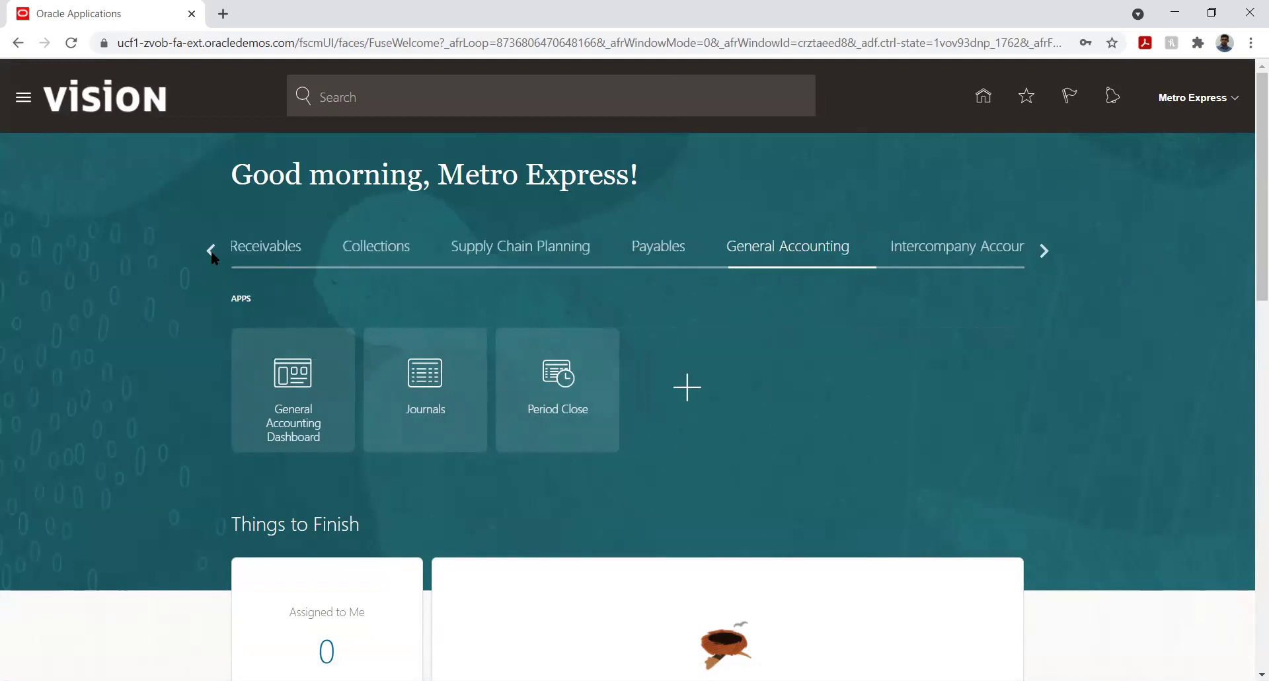
left_click(211, 252)
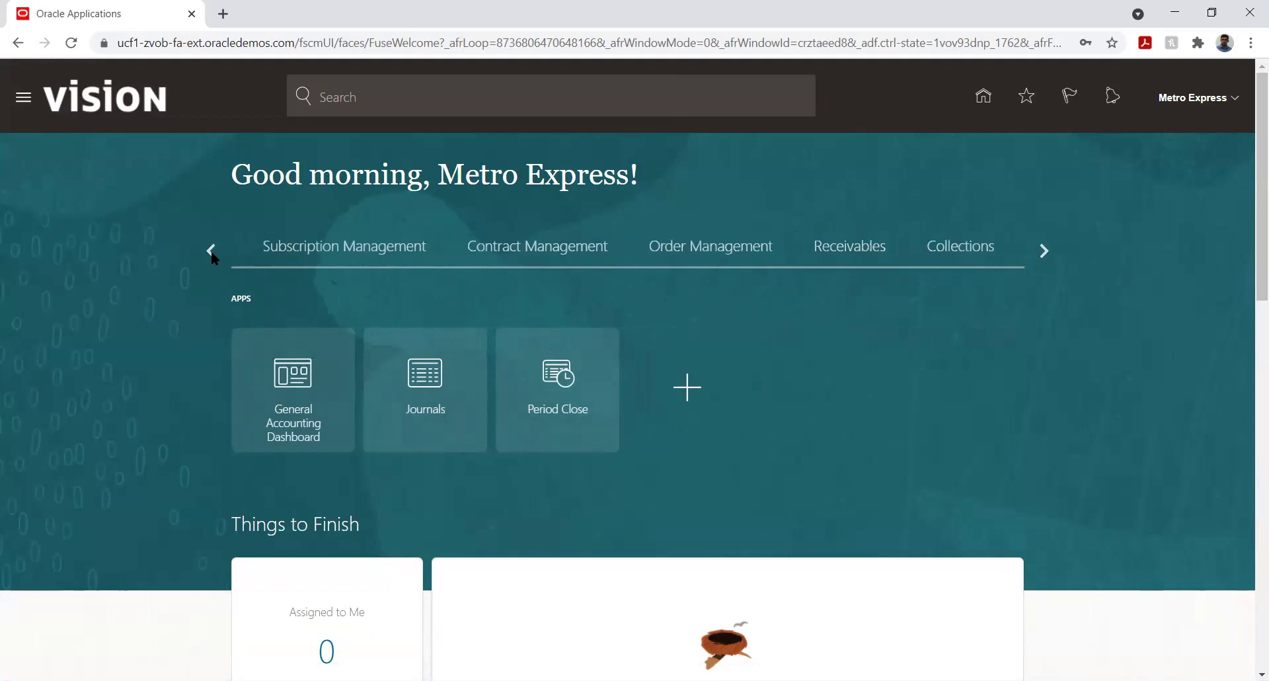
left_click(211, 251)
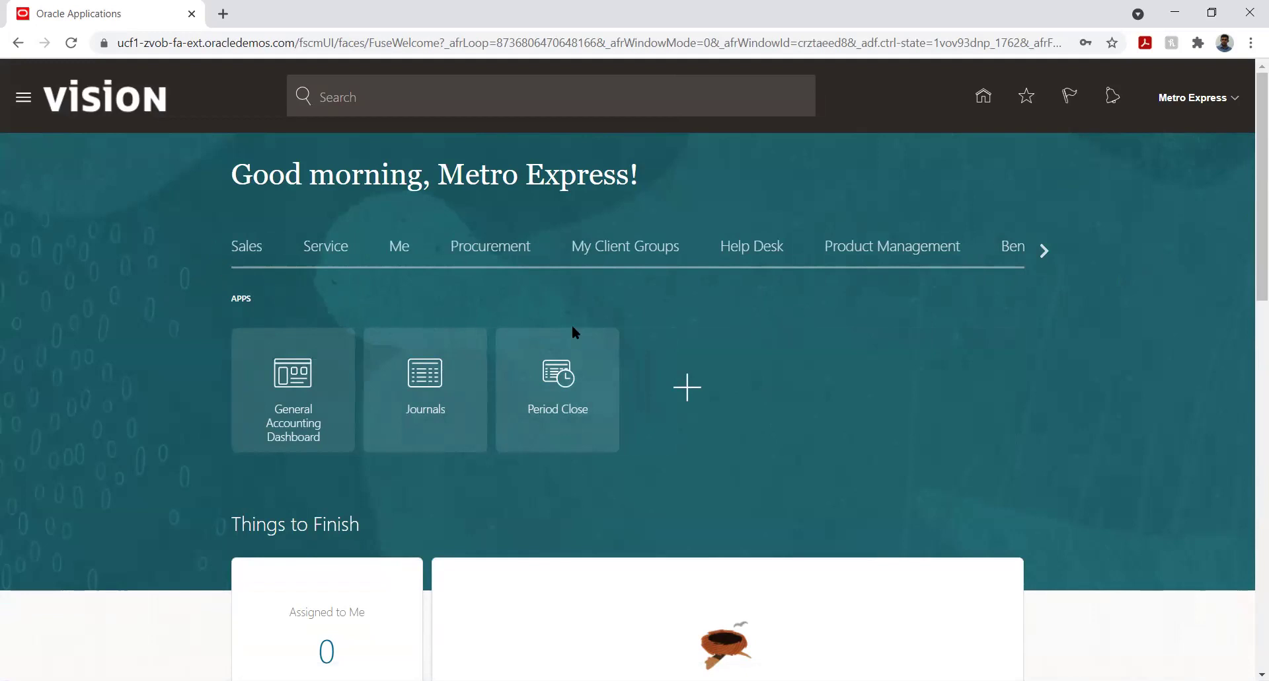
left_click(1042, 251)
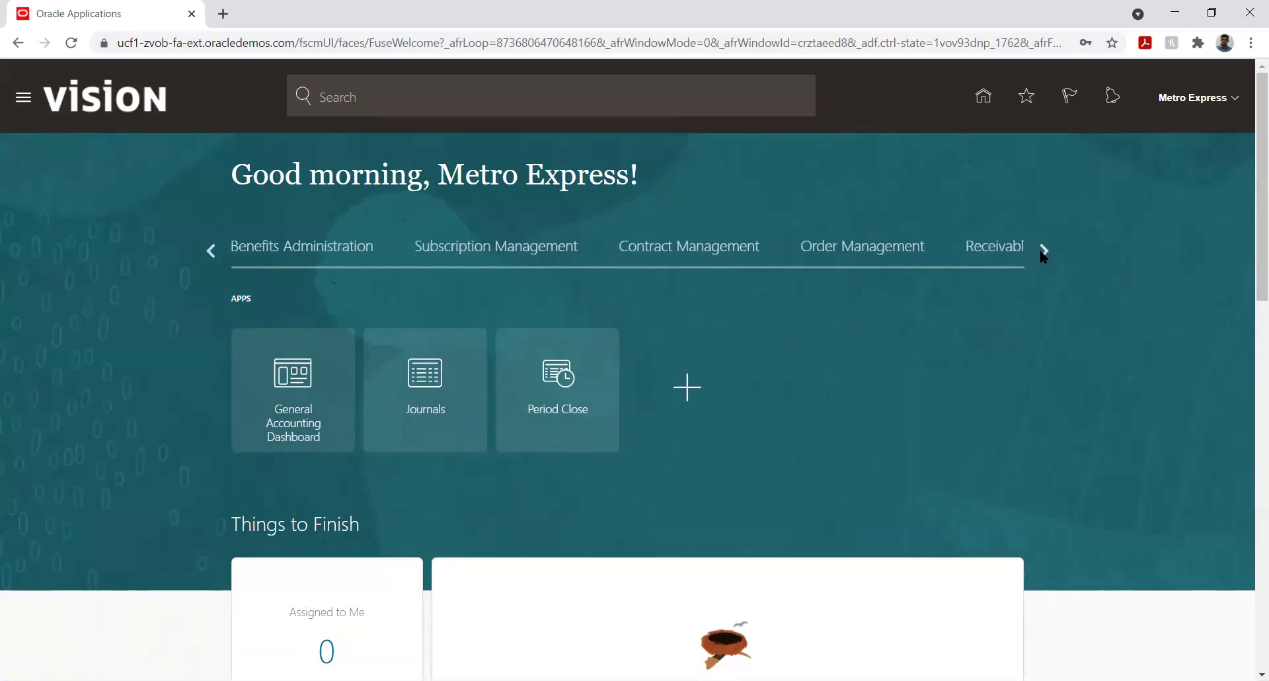
left_click(1043, 251)
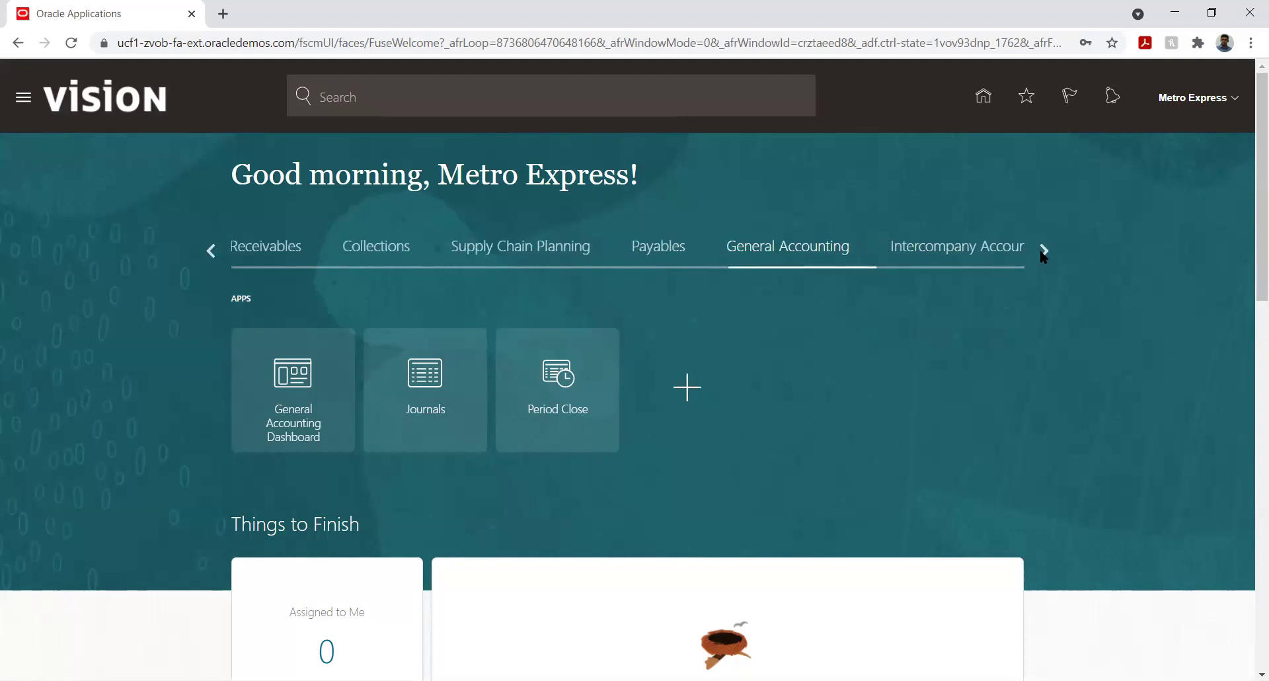
left_click(1043, 251)
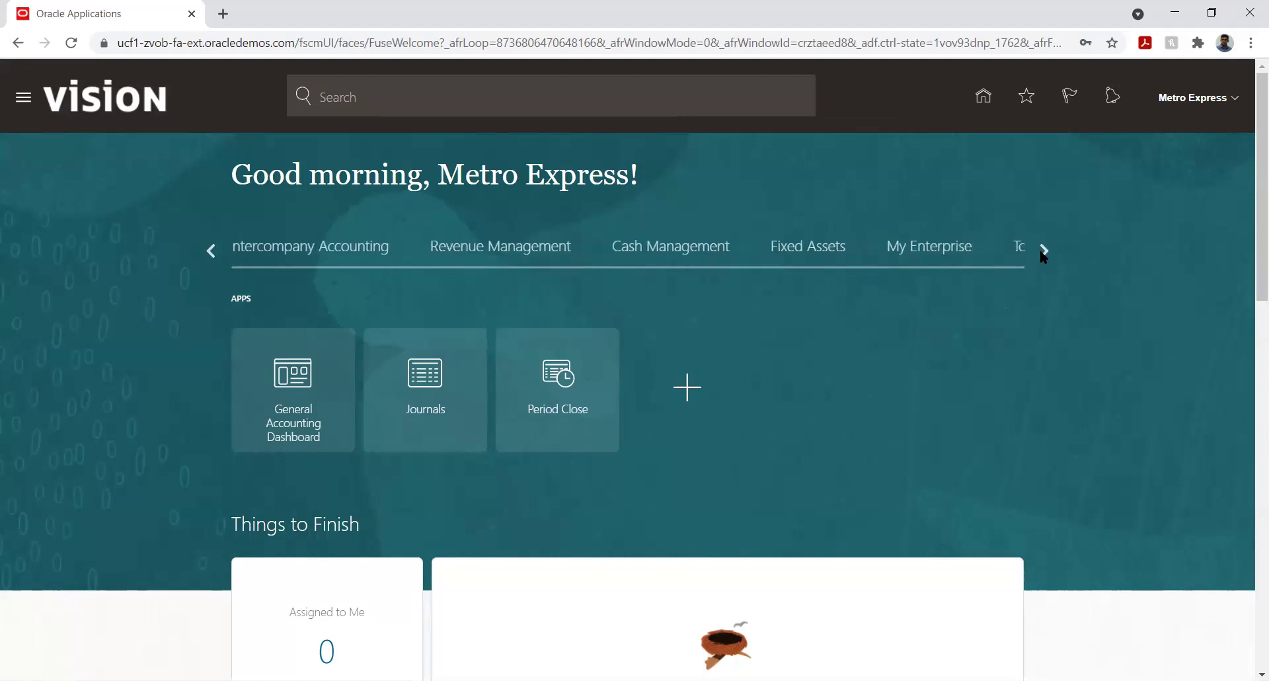
Go to the Security Console from the Tools group.
left_click(23, 98)
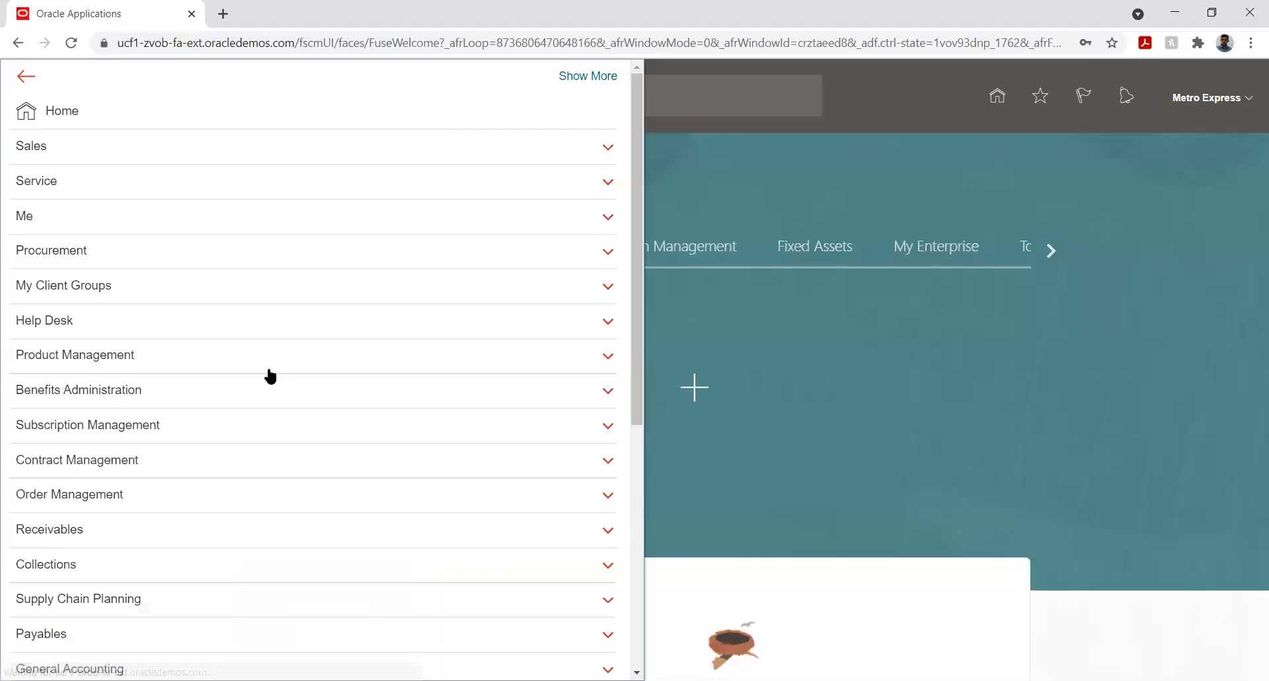
scroll(304, 374, "down", 5)
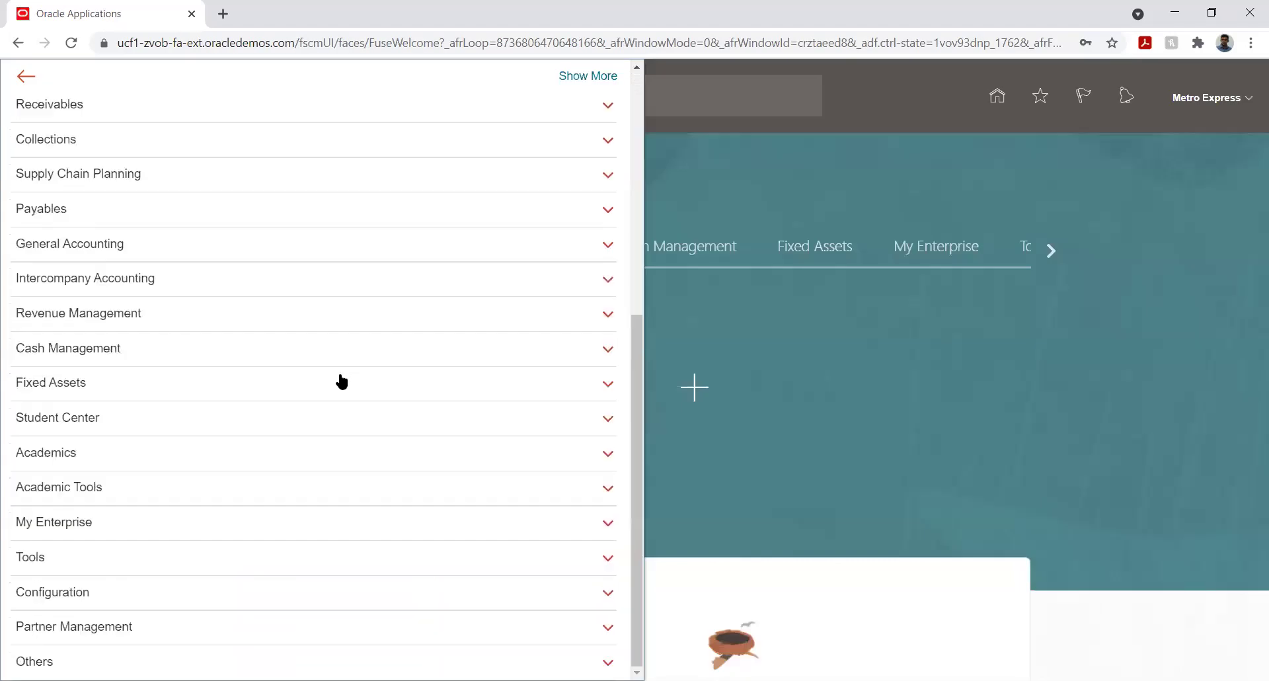
left_click(113, 558)
scroll(266, 433, "down", 2)
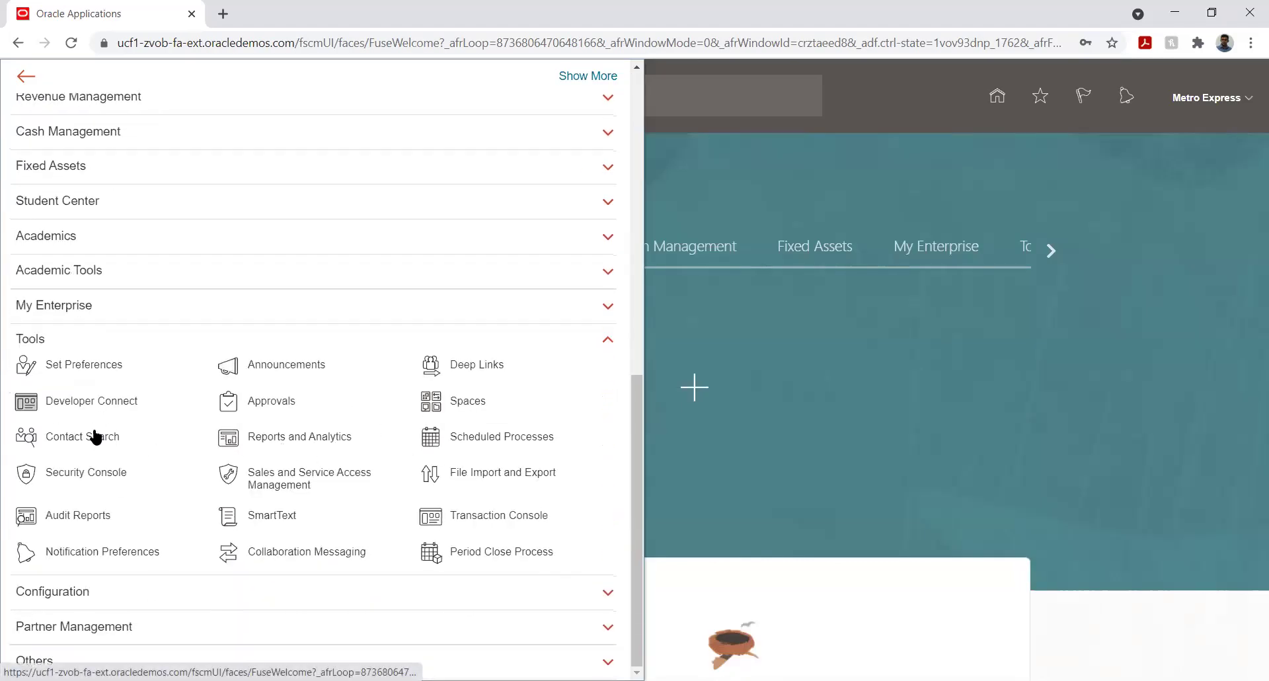
left_click(75, 471)
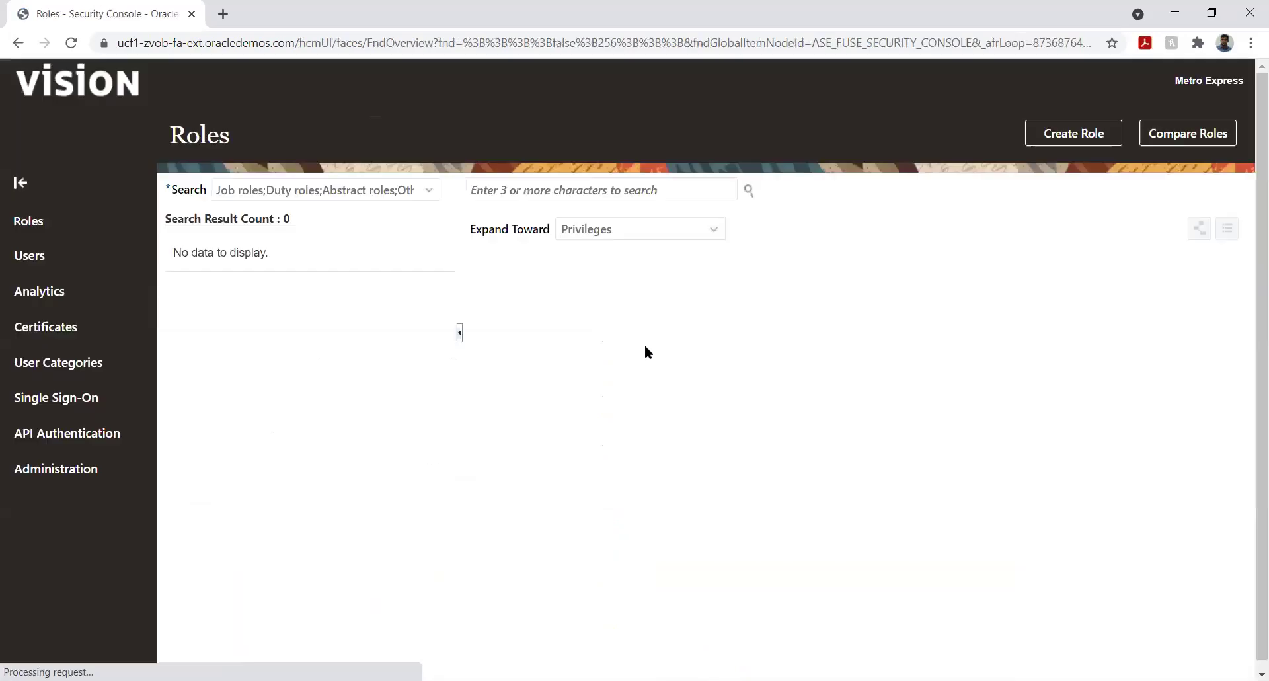
left_click(932, 244)
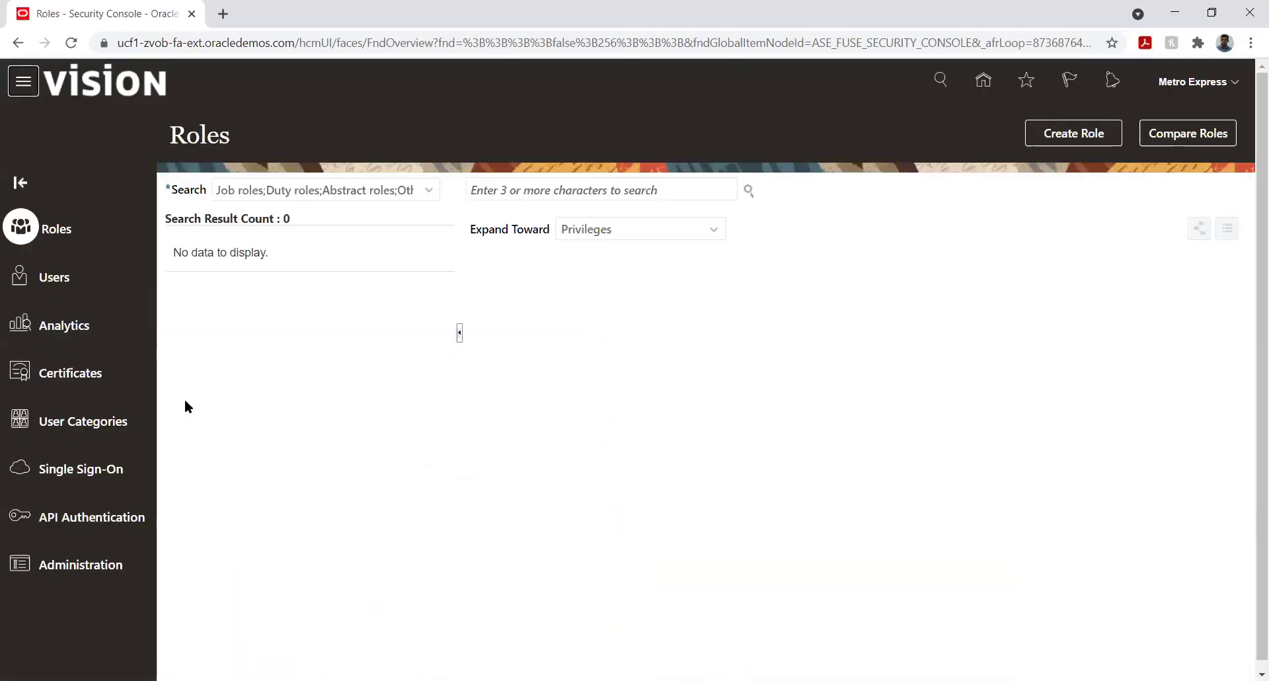